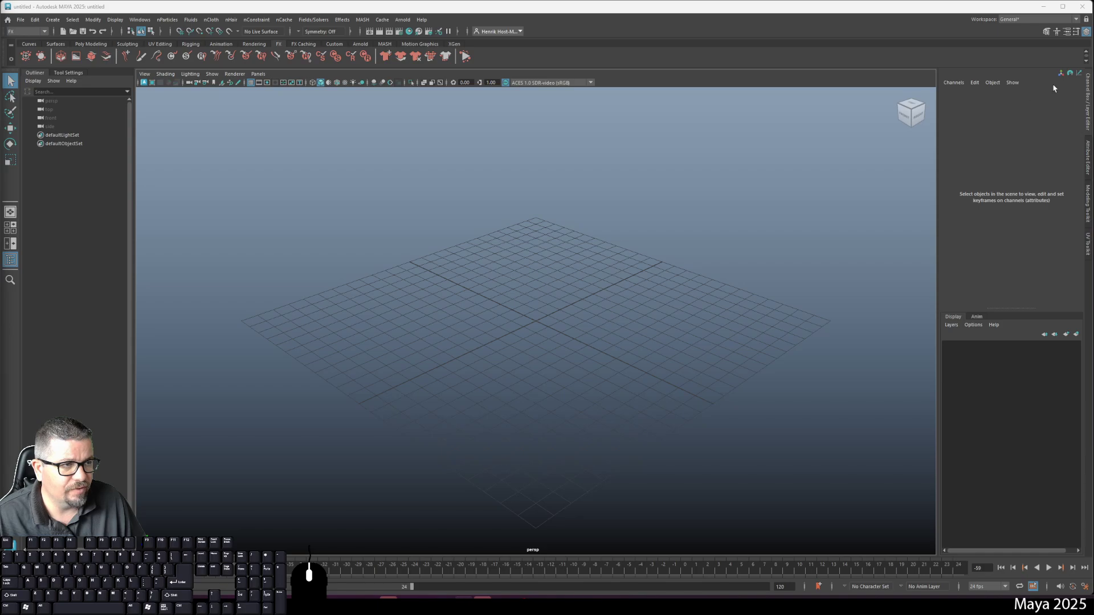
Switch the menu set to Modeling and display the Poly Modeling shelf, keeping the Channel Box open
left_click(1089, 147)
left_click(1090, 122)
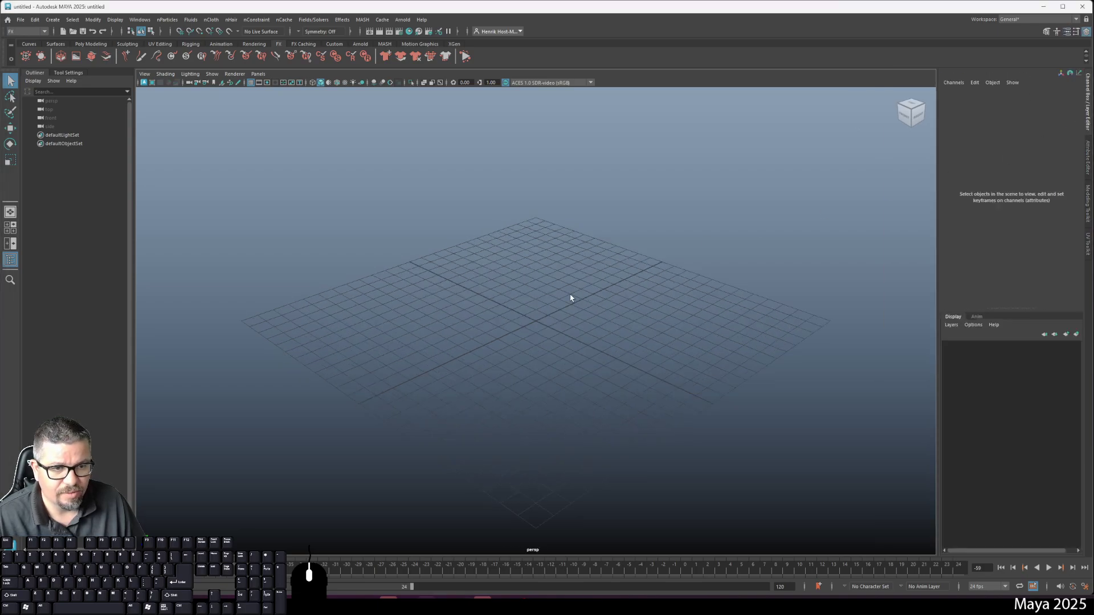
left_click(94, 44)
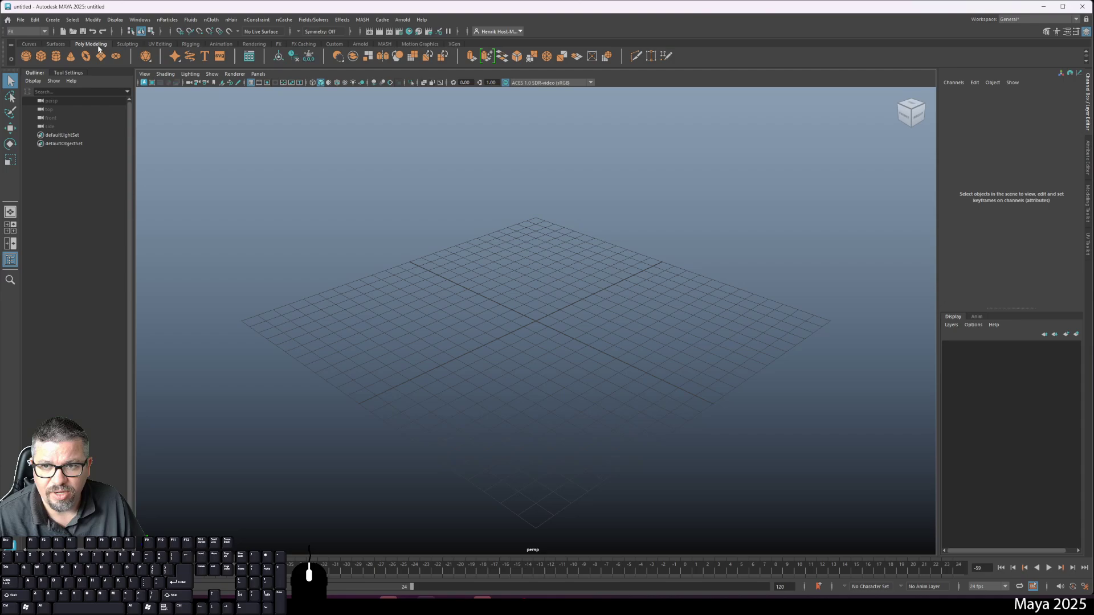
left_click(39, 32)
left_click(33, 44)
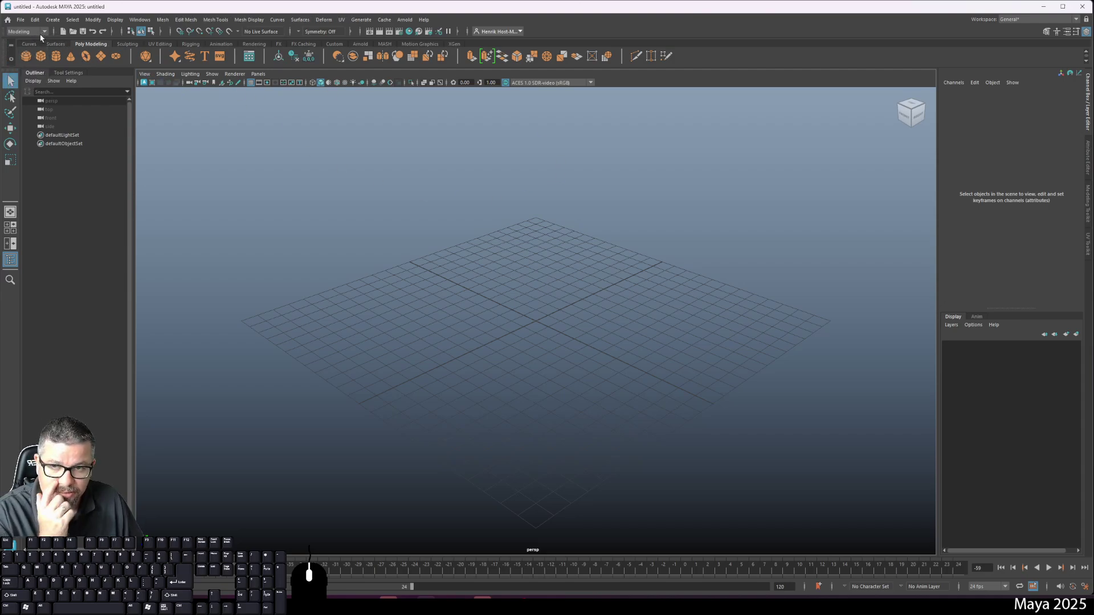
left_click(40, 34)
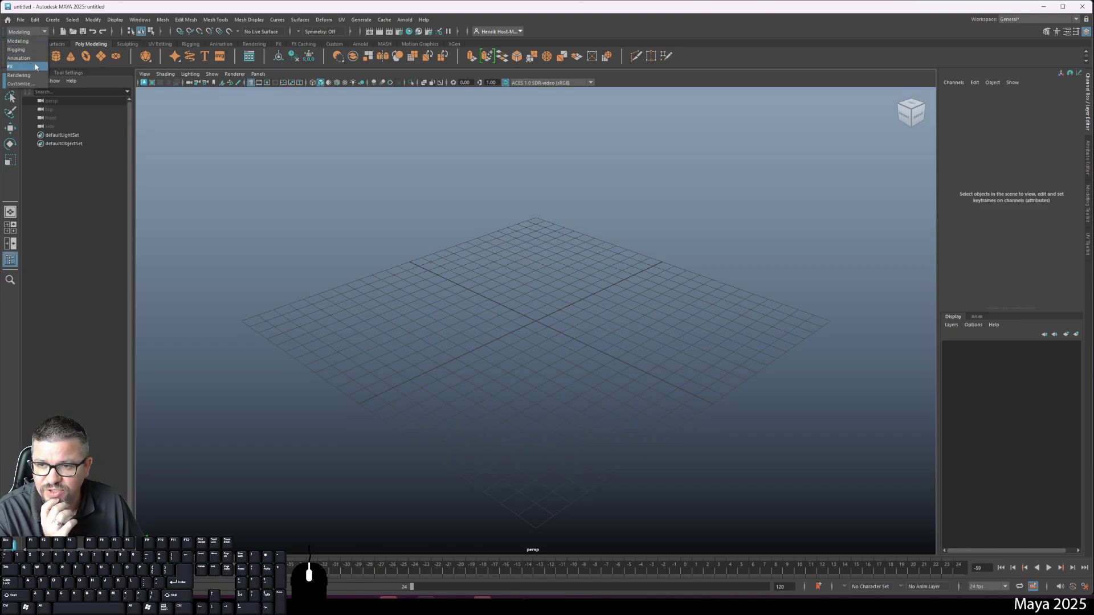
left_click(128, 89)
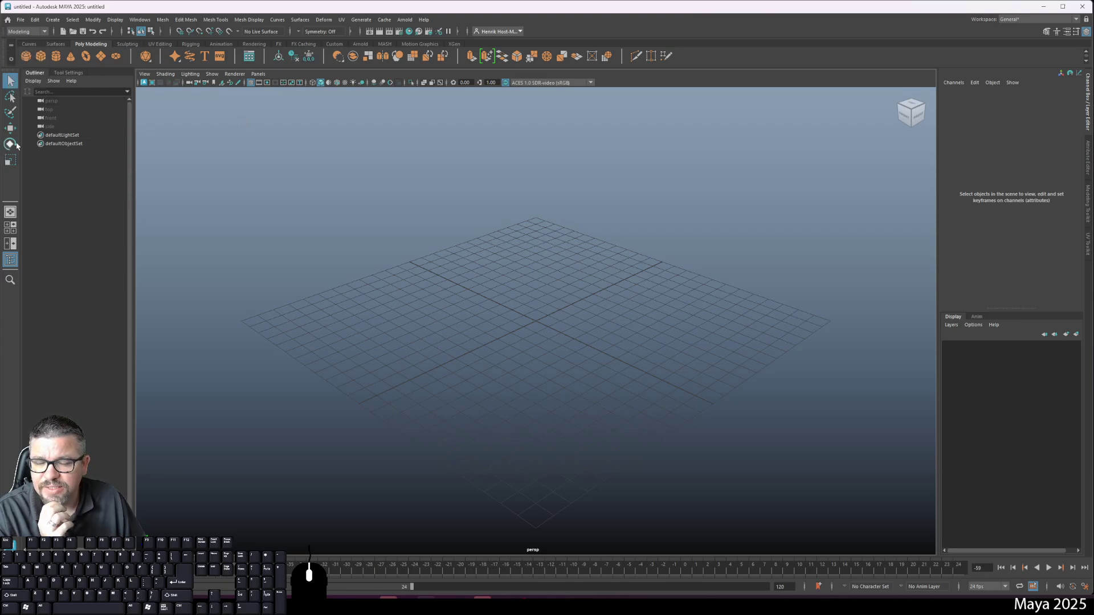
Create a polygon plane at the origin, without keeping a trial cube, and scale it up uniformly to about 14.3
left_click(41, 57)
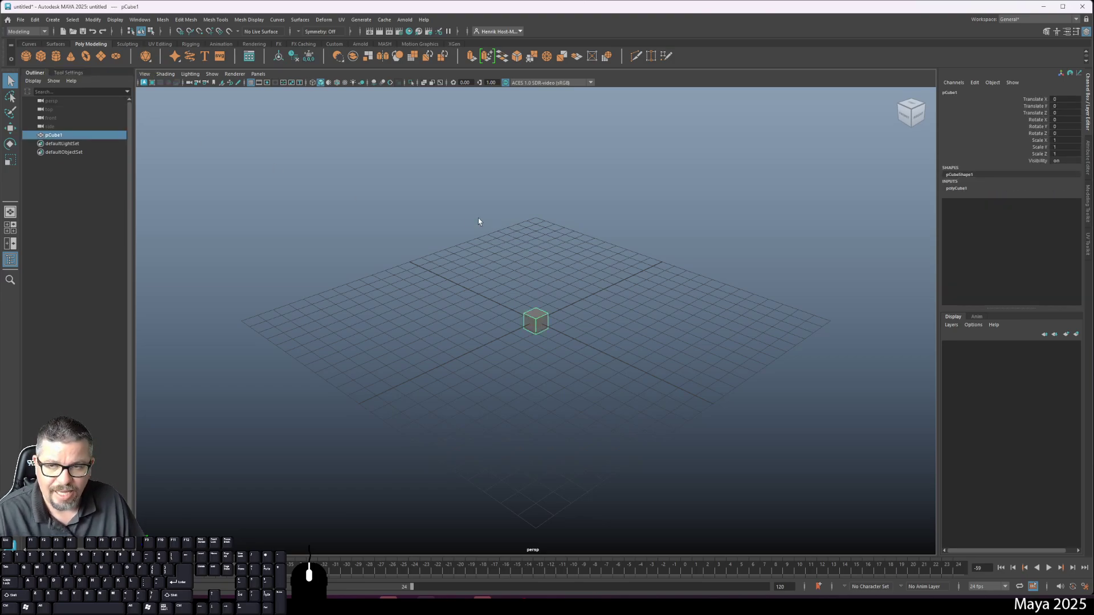
key("Delete")
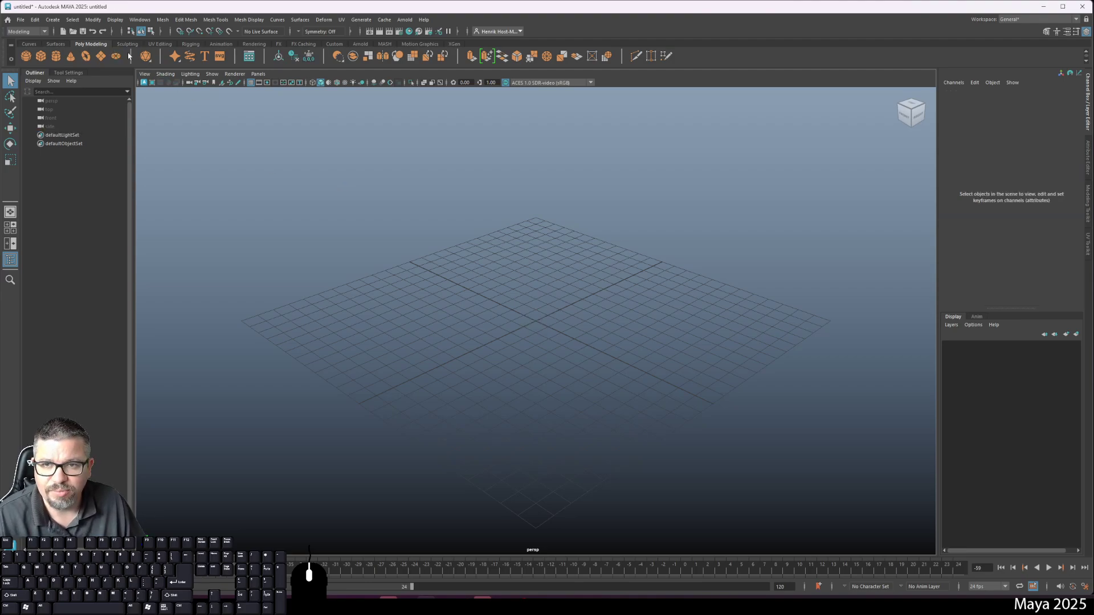
left_click(101, 57)
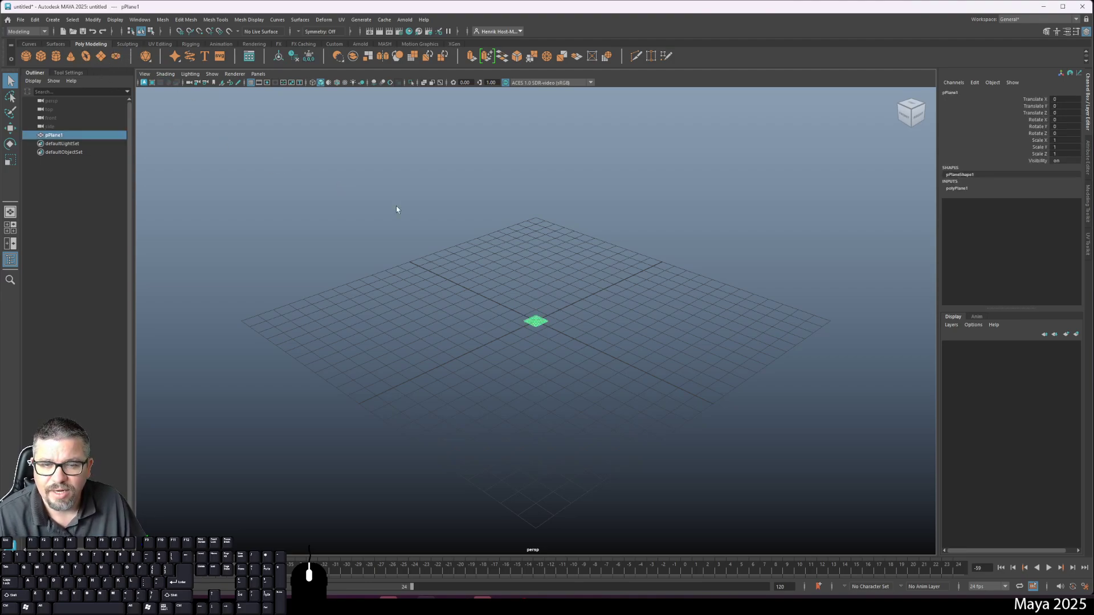
key("r")
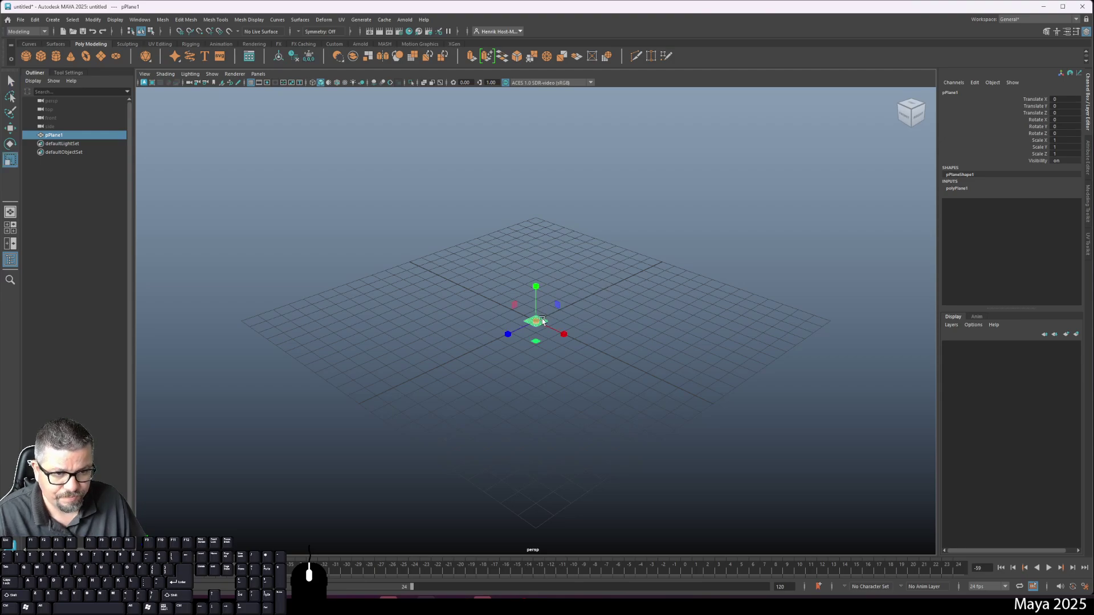
left_click_drag(536, 321, 700, 357)
Set the plane's Scale X, Scale Y and Scale Z to 25
left_click(1063, 141)
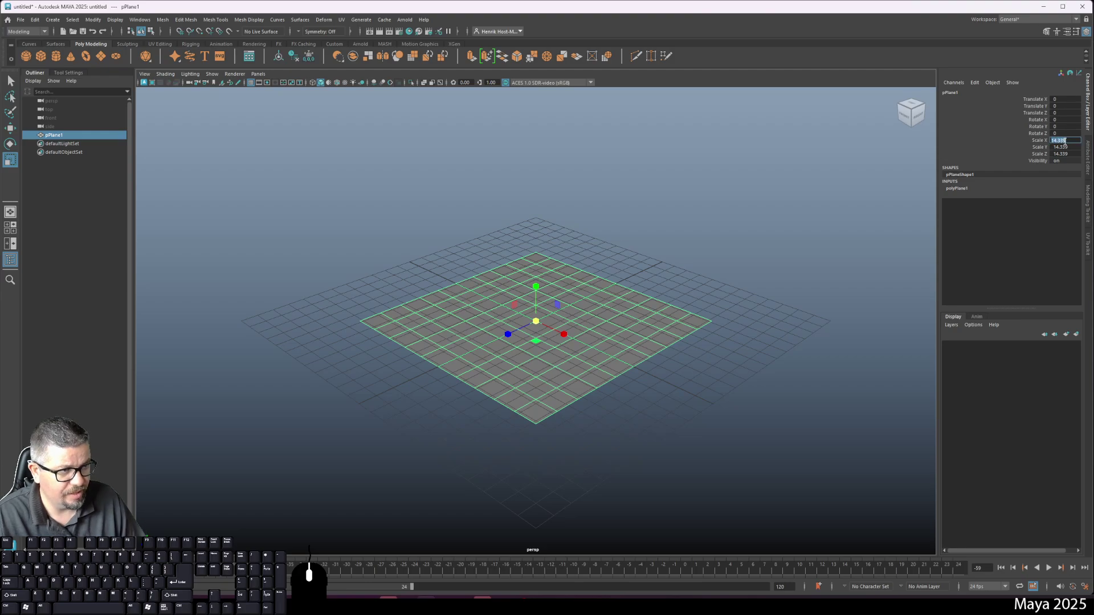
type("25")
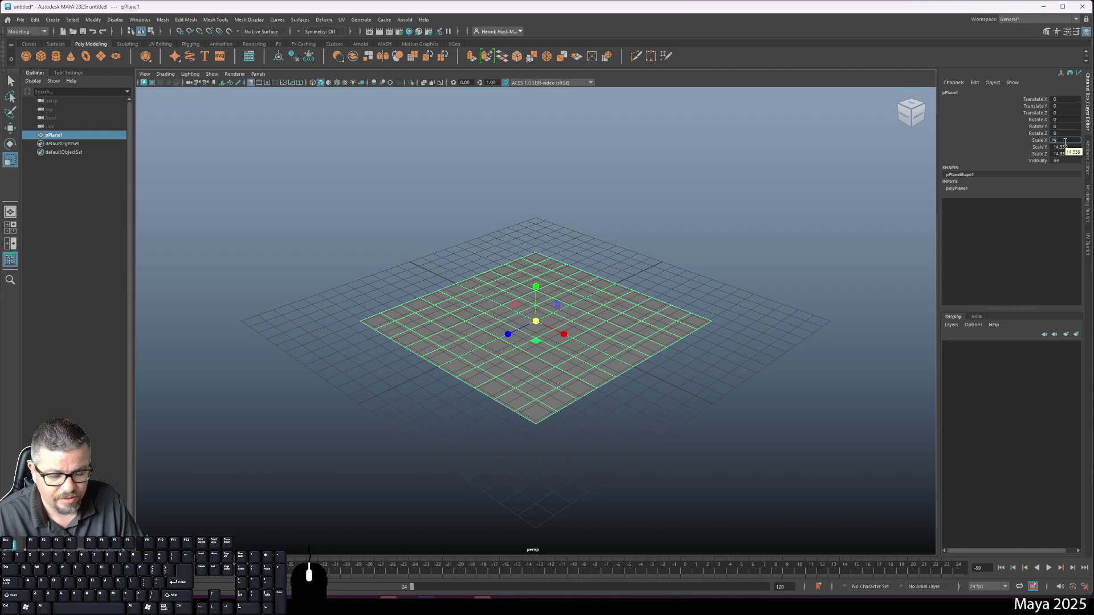
key("Tab")
type("25")
key("Tab")
type("25")
key("Return")
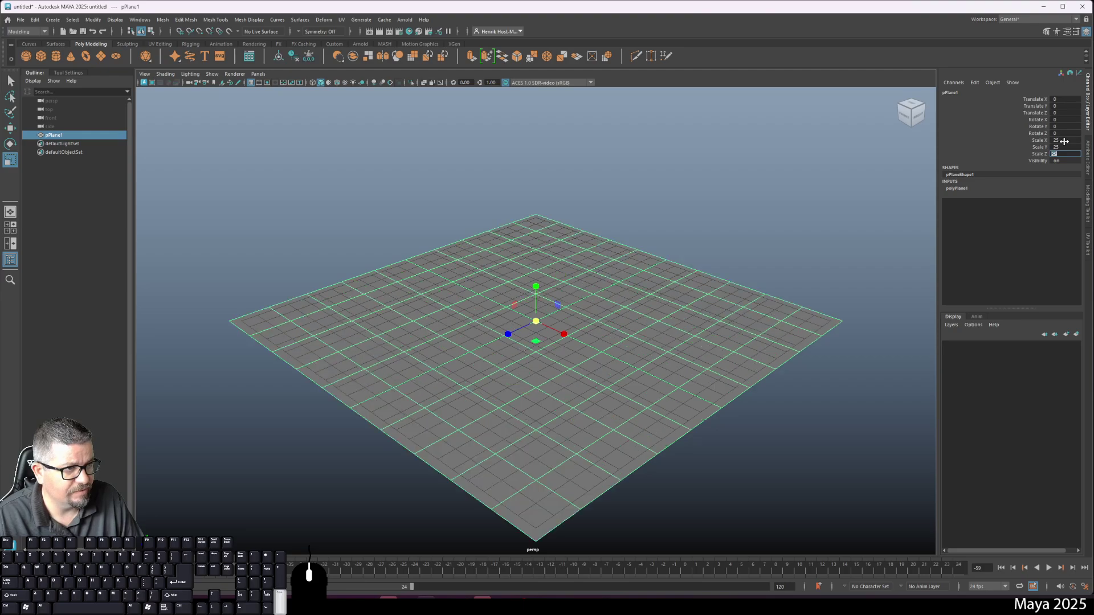
Raise the plane above the grid by setting its Translate Y to 10
left_click(1059, 107)
type("10")
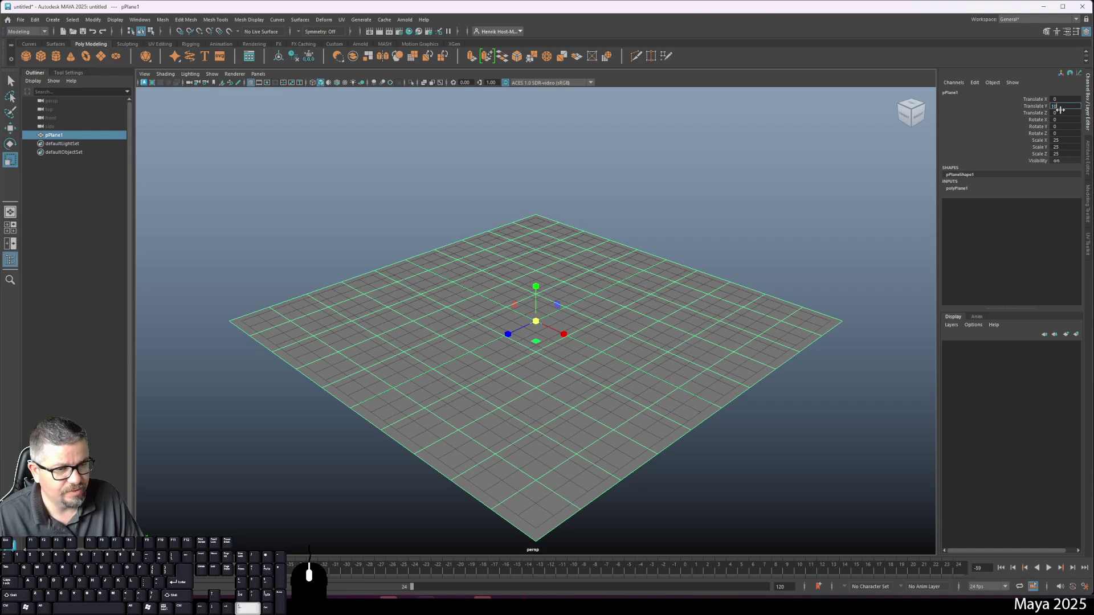
key("Return")
left_click_drag(558, 335, 468, 330, "alt")
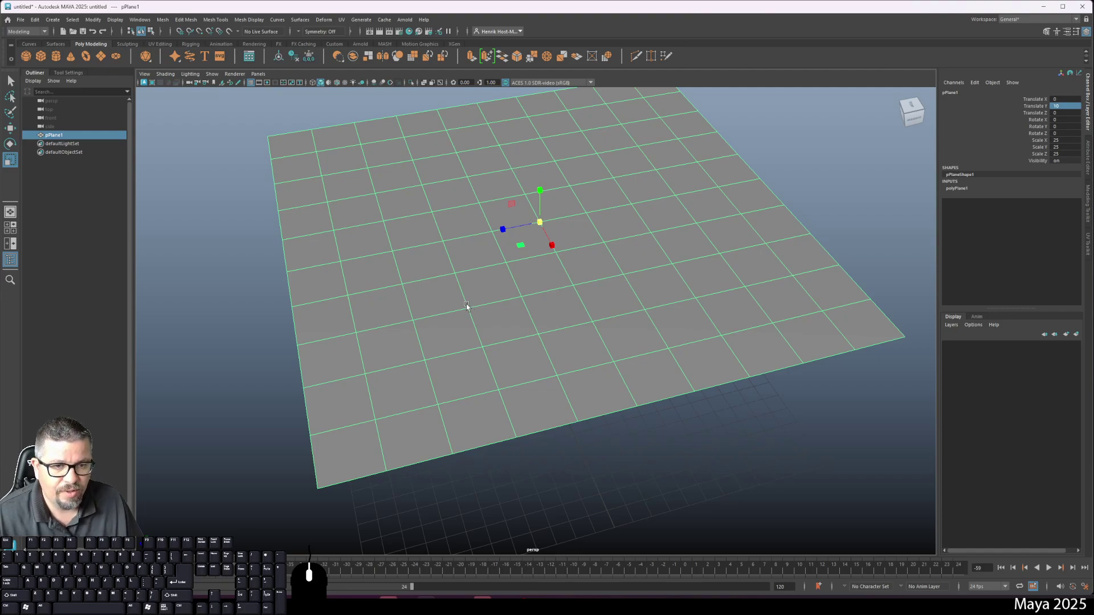
mouse_move(466, 306)
left_mouse_down("alt")
mouse_move(457, 258)
mouse_move(462, 295)
left_mouse_up("alt")
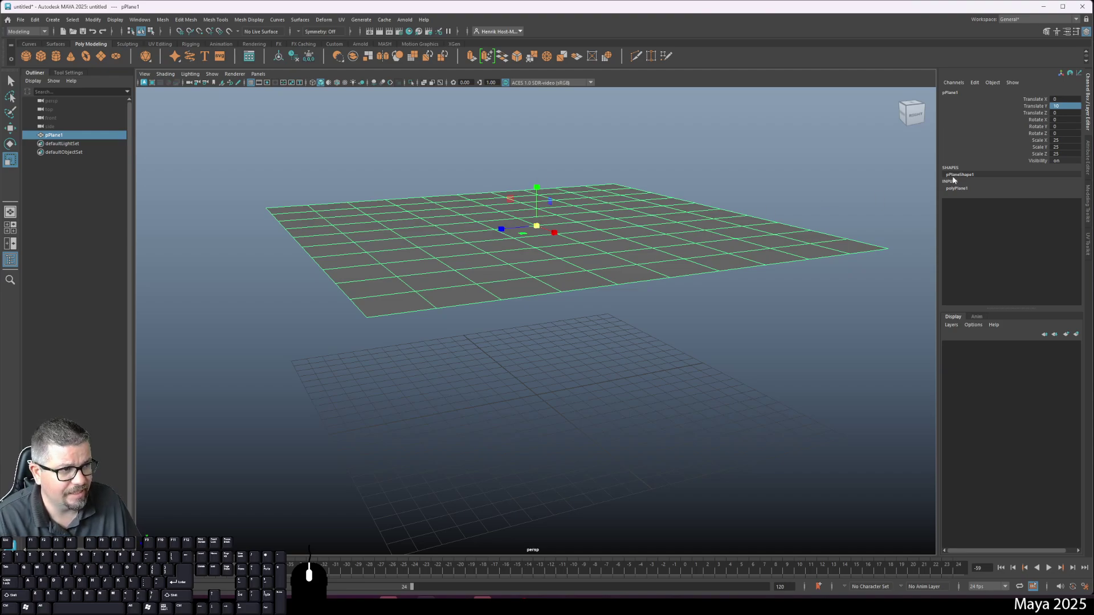
Open the raised plane's polyPlane1 attributes and set Subdivisions Width and Subdivisions Height to 25
left_click(1088, 153)
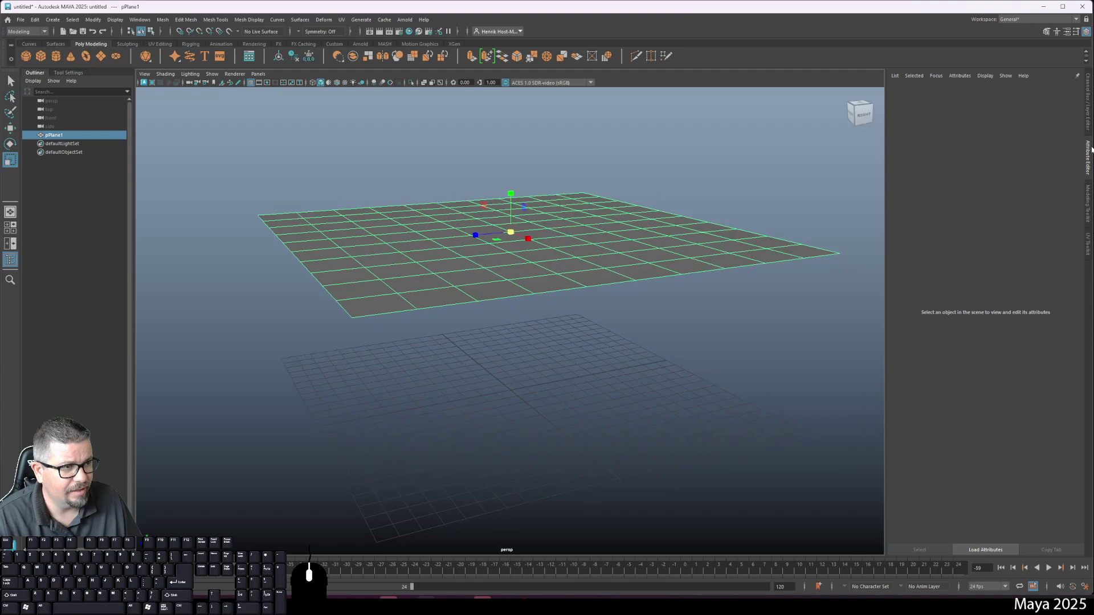
left_click(975, 93)
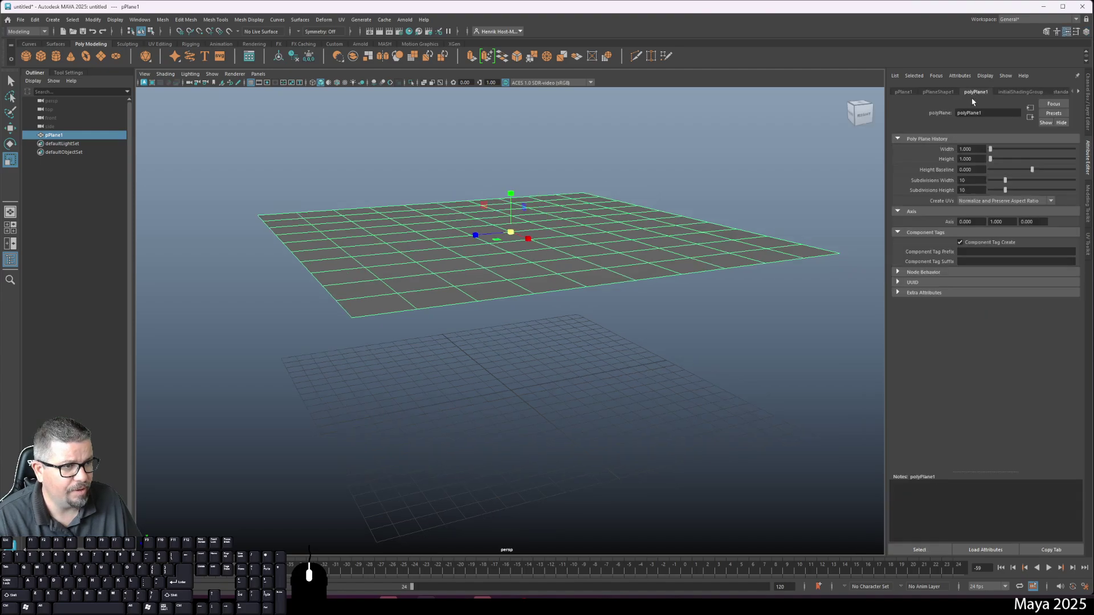
left_click(972, 181)
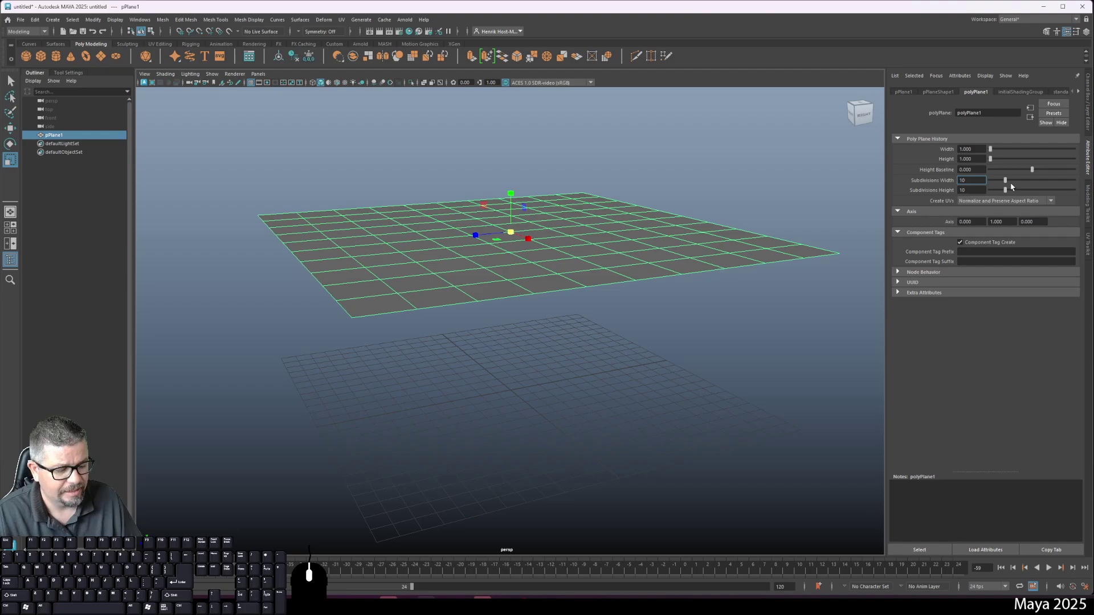
type("25")
key("Tab")
type("25")
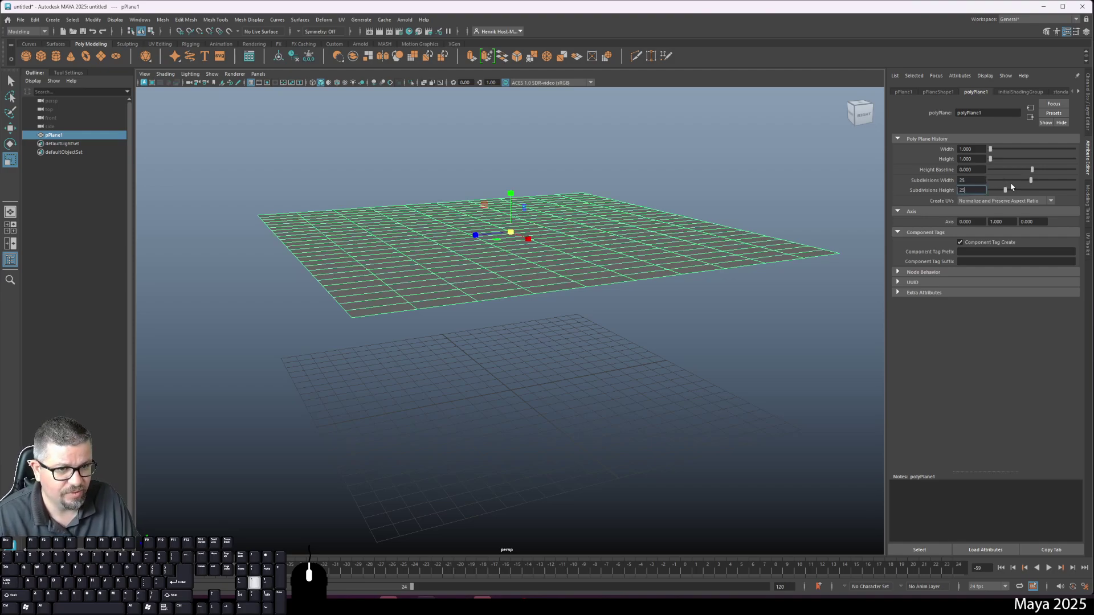
key("Return")
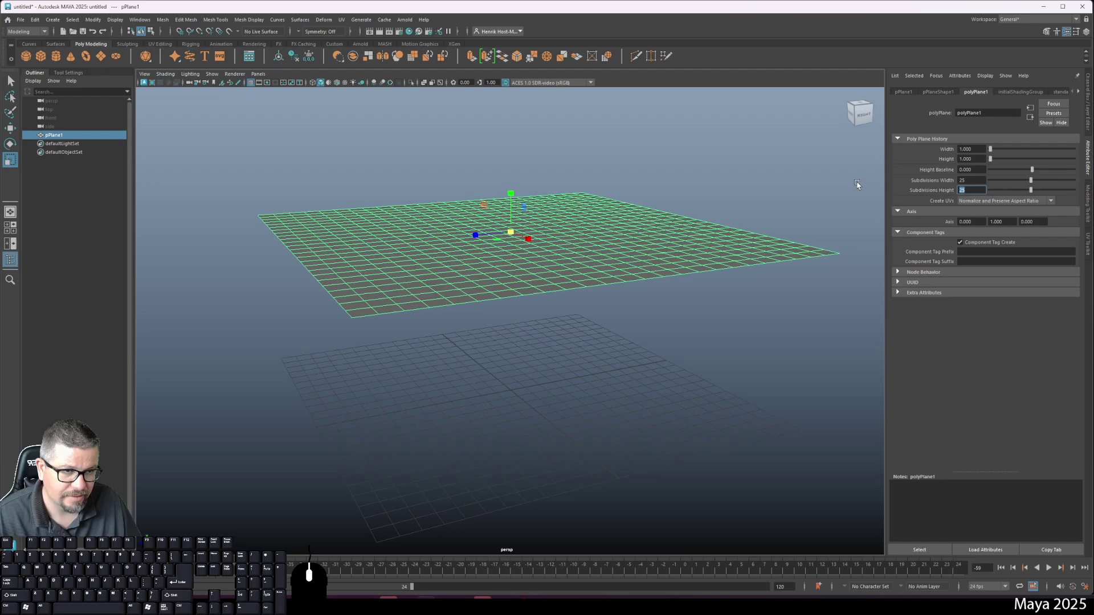
left_click_drag(755, 213, 747, 230, "alt")
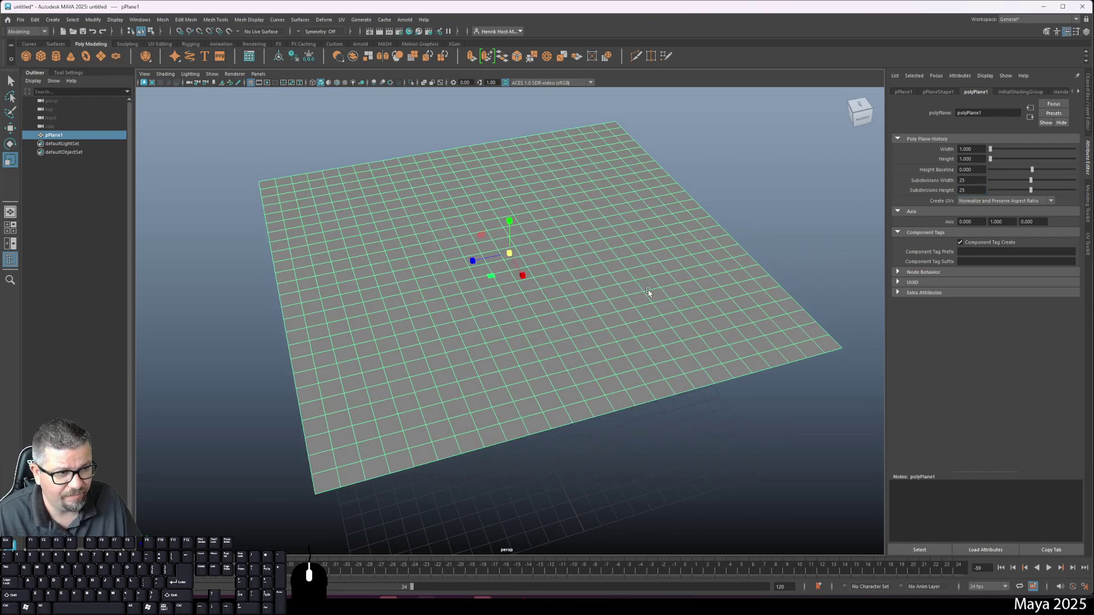
left_click_drag(648, 293, 690, 277, "alt")
Set the raised plane's Subdivisions Width and Subdivisions Height to 50
left_click(969, 180)
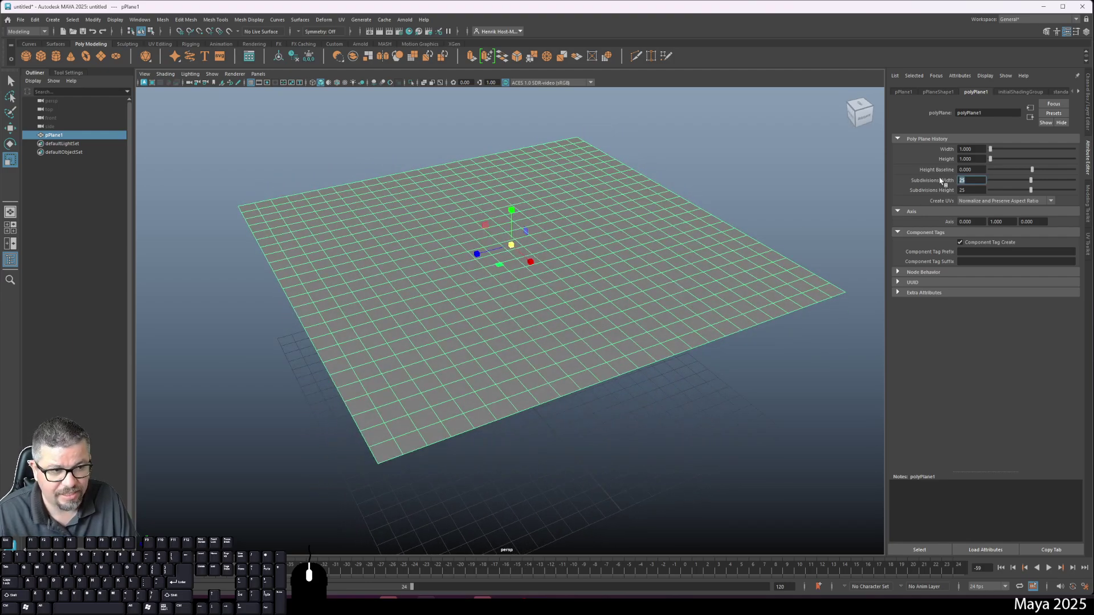
type("50")
key("Tab")
type("50")
key("Return")
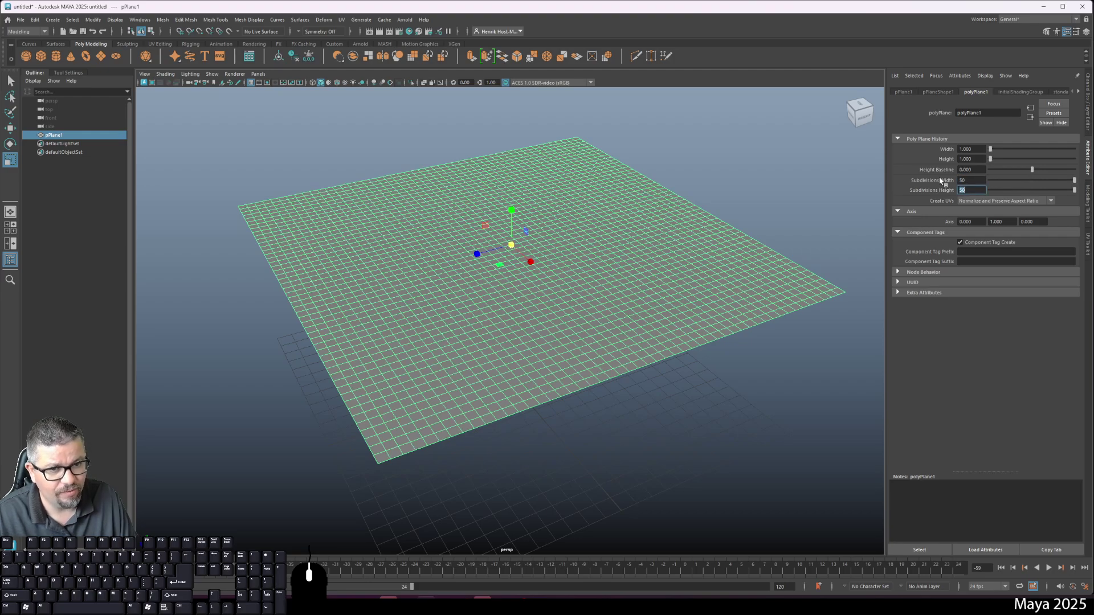
Create a second polygon plane at the origin below the raised one and show its transform channels
left_click_drag(713, 288, 566, 330, "alt")
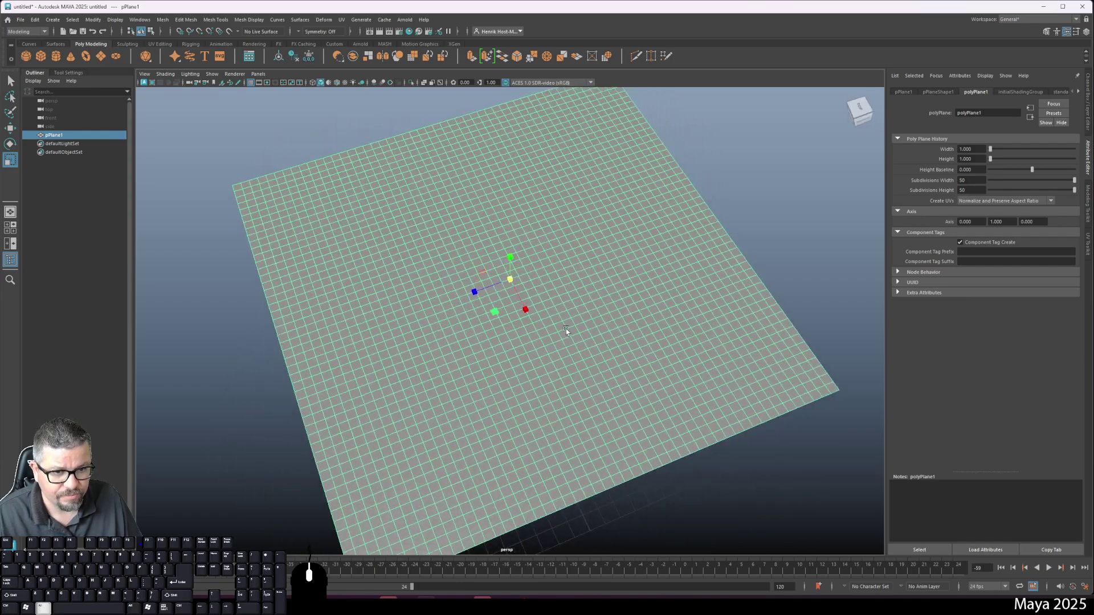
right_click_drag(565, 329, 517, 262, "alt")
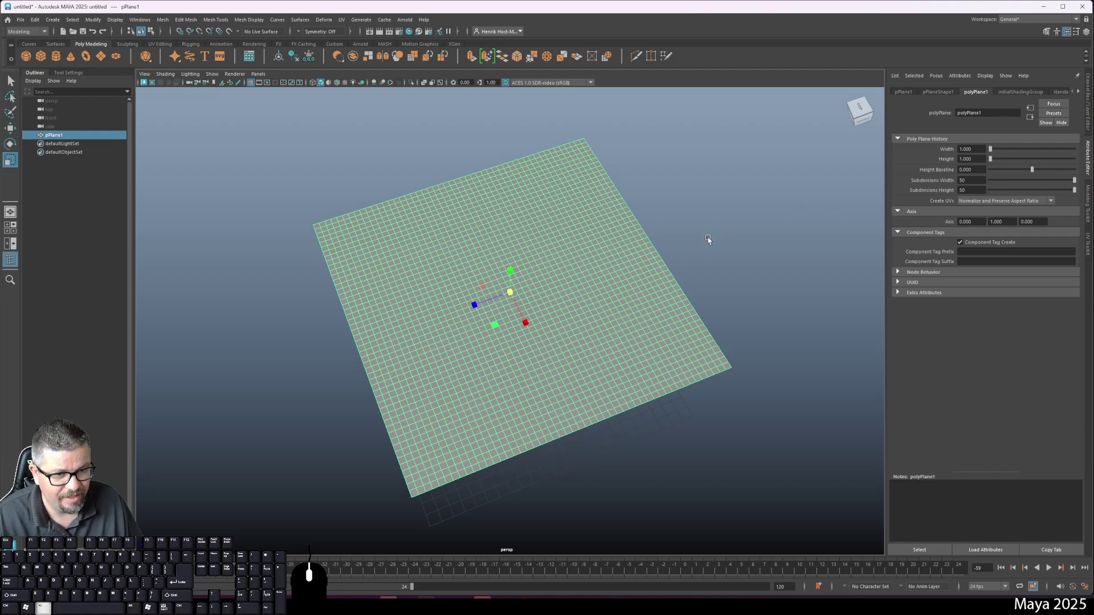
left_click_drag(708, 237, 723, 211, "alt")
left_click_drag(501, 221, 517, 220, "alt")
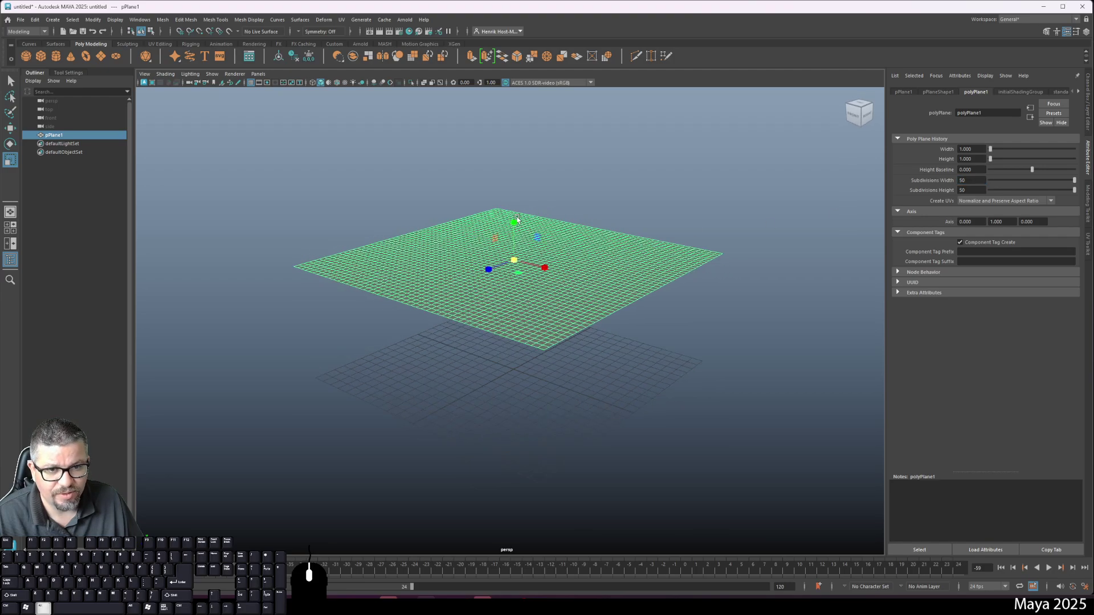
left_click(101, 56)
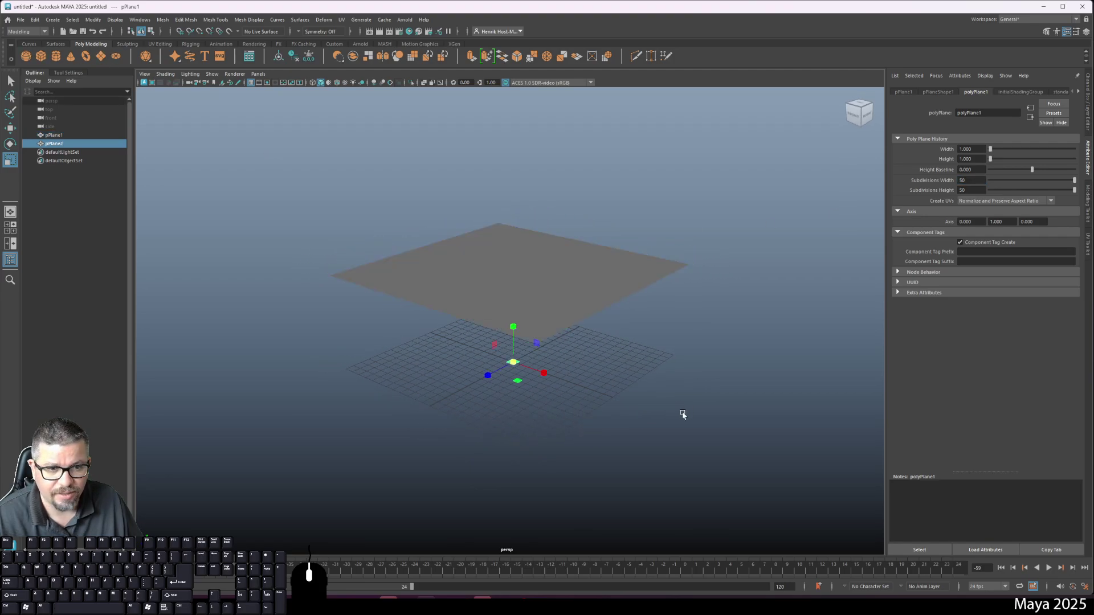
left_click_drag(683, 415, 561, 405, "alt")
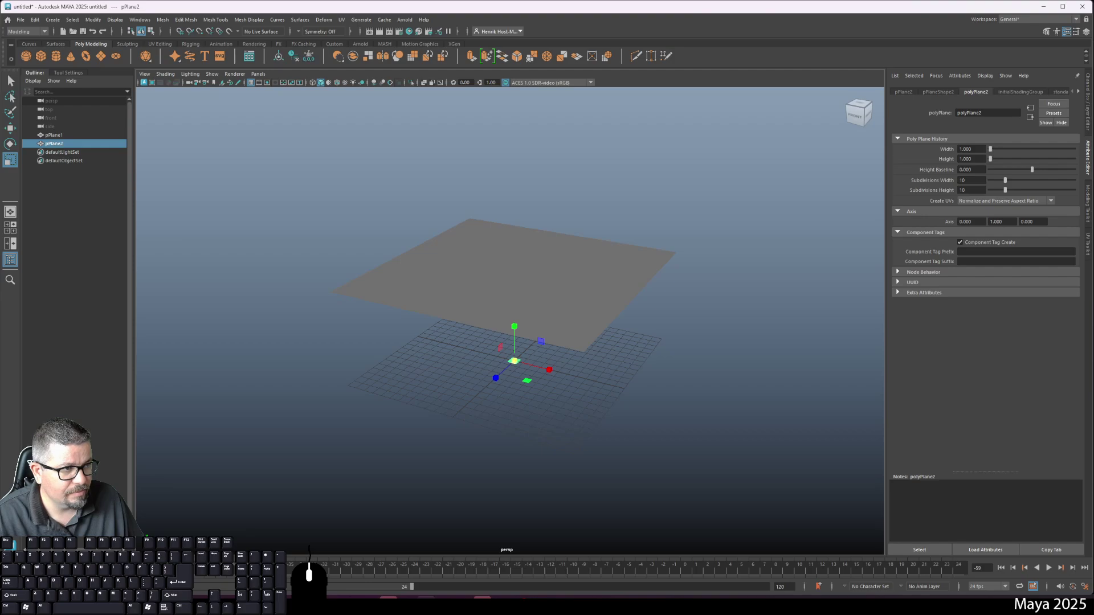
left_click(679, 256)
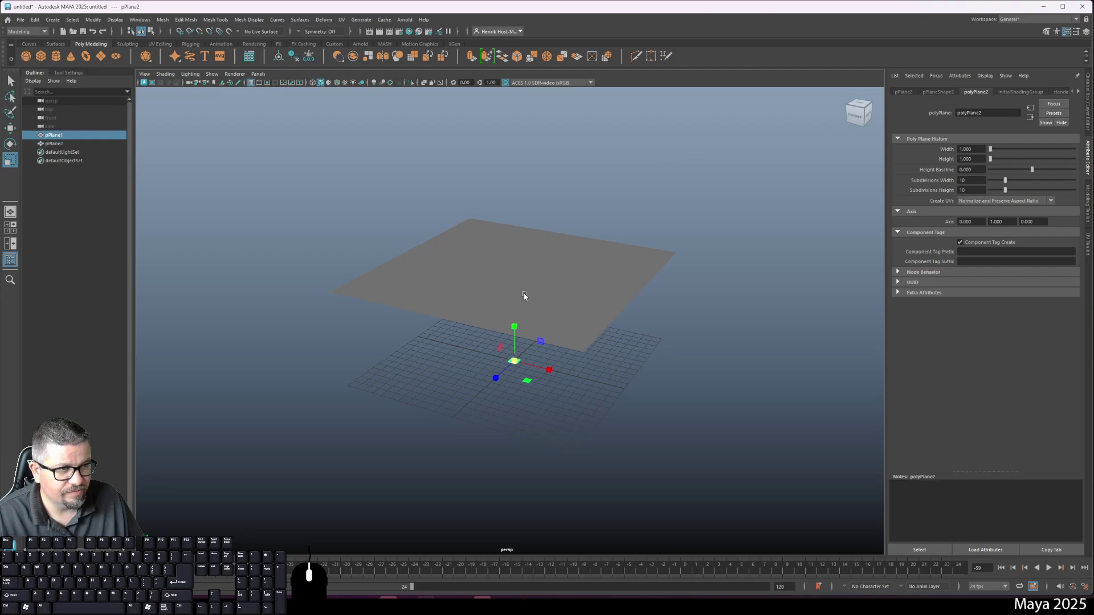
left_click(507, 380)
left_click(1090, 94)
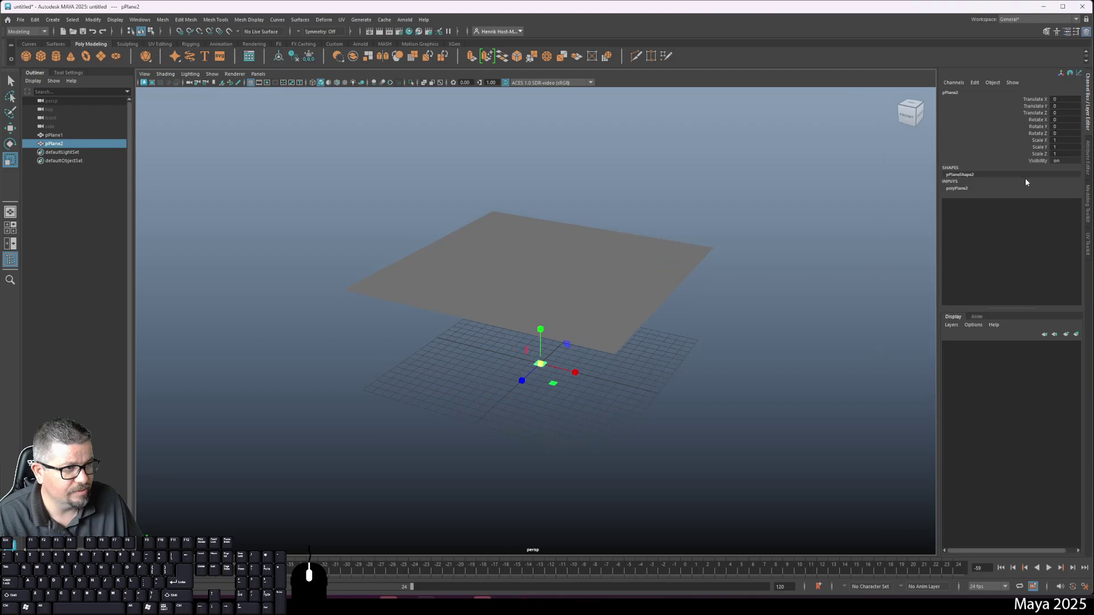
Set the second plane's Scale X, Scale Y and Scale Z to 25
left_click(1064, 140)
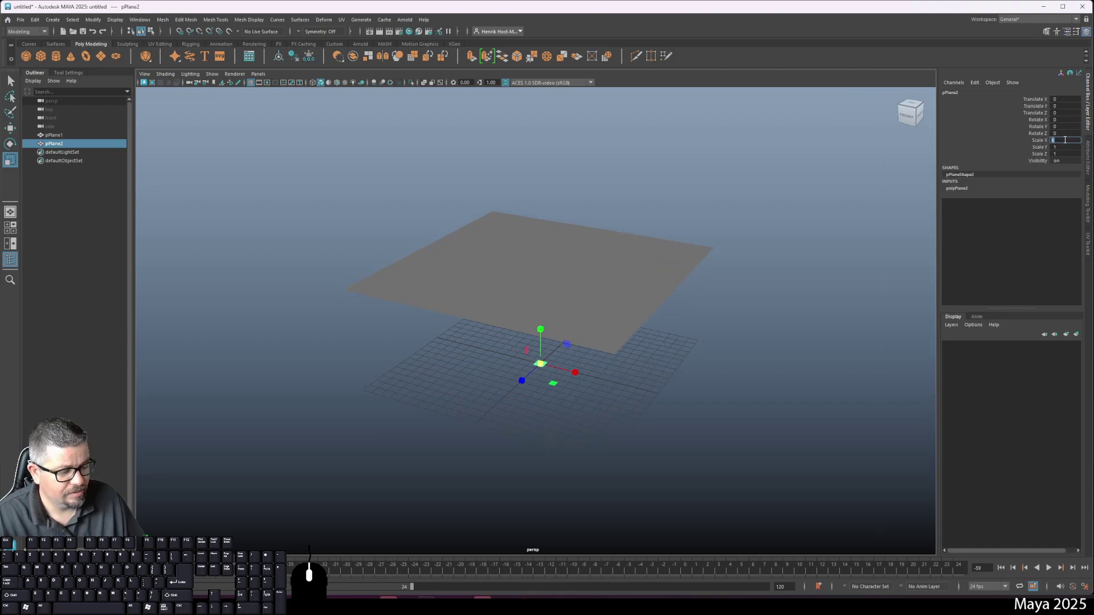
type("25")
key("Tab")
type("25")
key("Tab")
key("BackSpace")
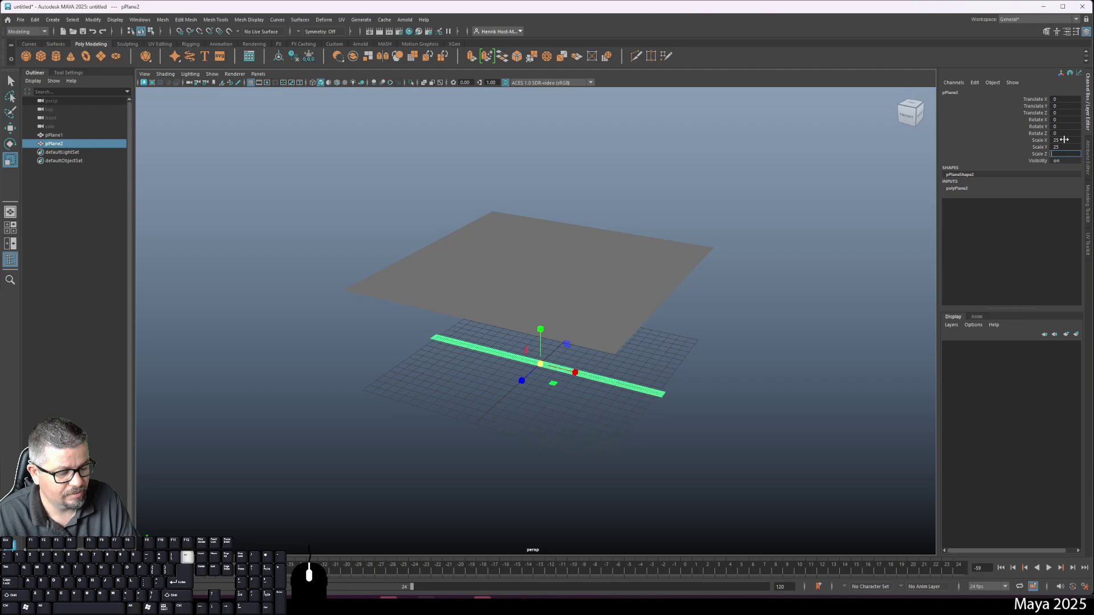
type("25")
key("Return")
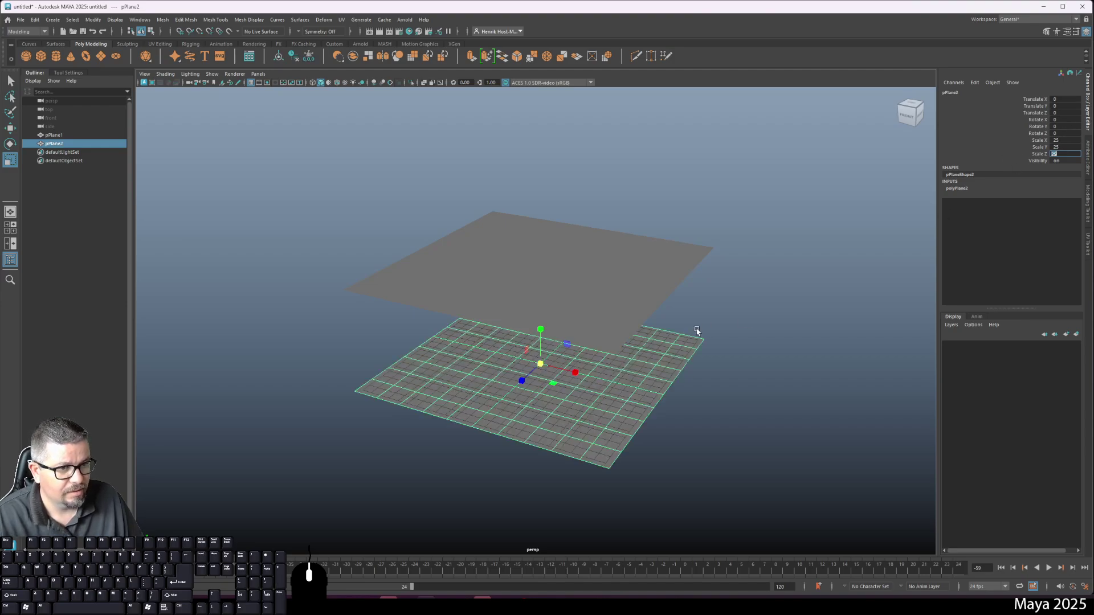
Move the second plane along the X axis by about 26 units so it lies beside the grid
type("w")
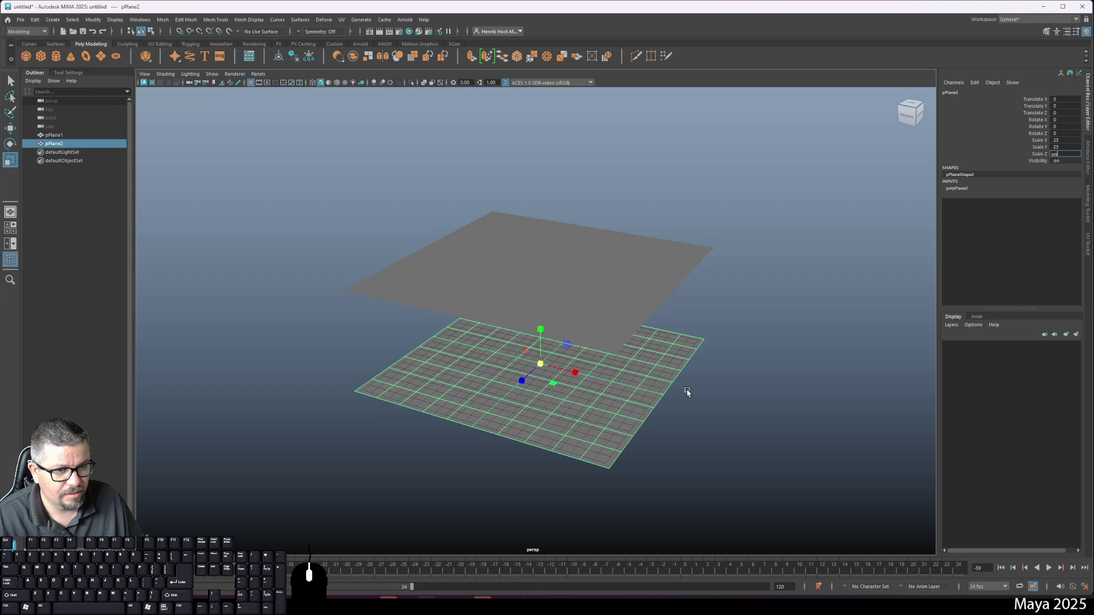
middle_click_drag(687, 392, 711, 381, "alt")
key("w")
left_click_drag(602, 363, 906, 399)
scroll(697, 313, "down", 3)
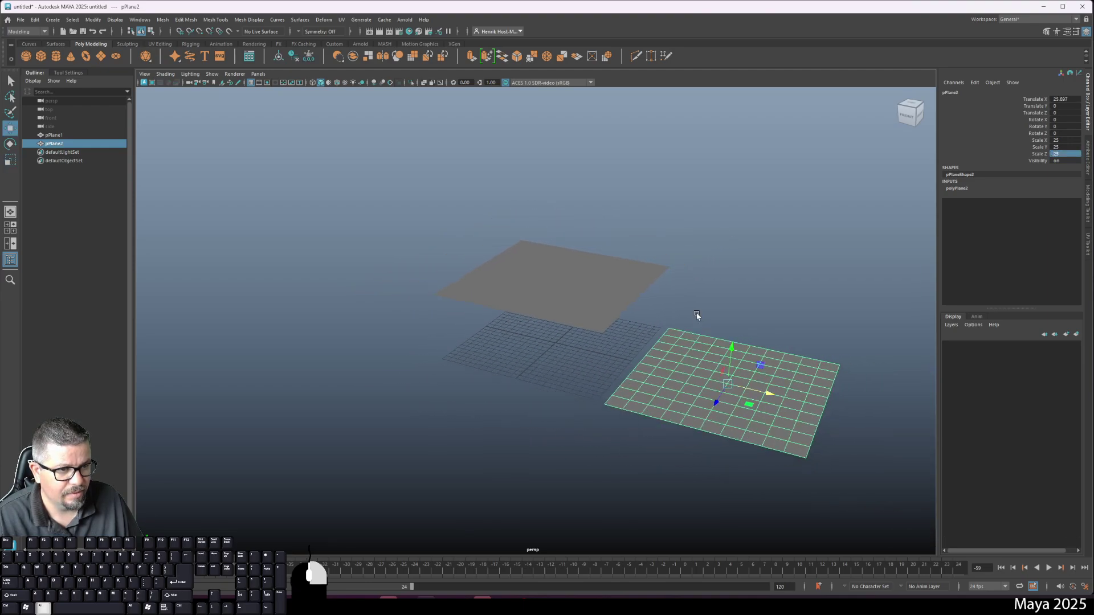
Position the second plane at Translate Y 10 and Translate X 30
left_click(1069, 113)
left_click(1071, 106)
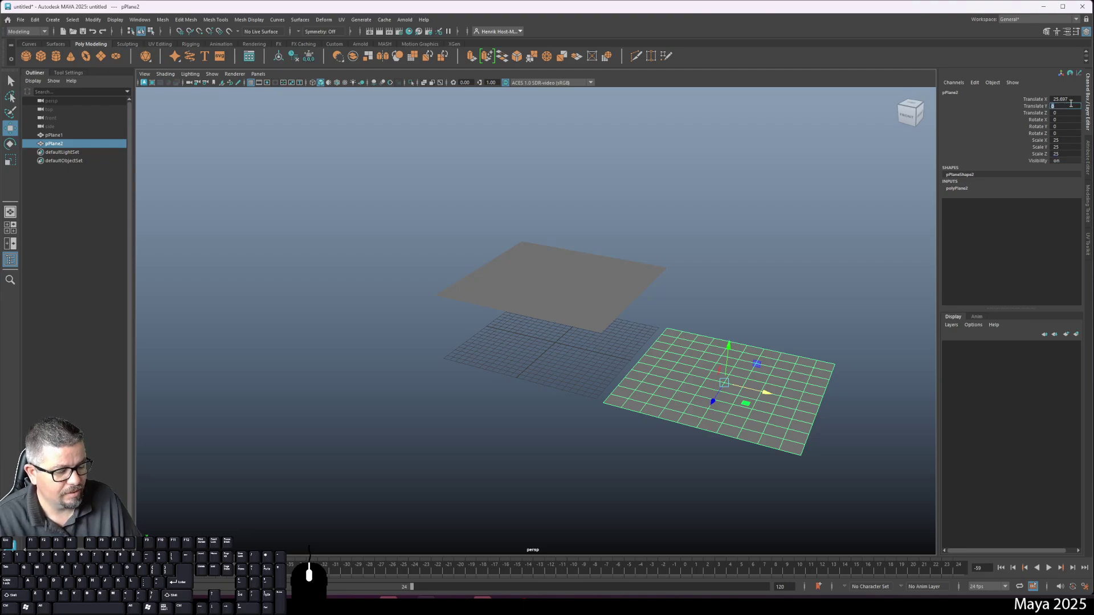
type("10")
key("Return")
left_click(1075, 99)
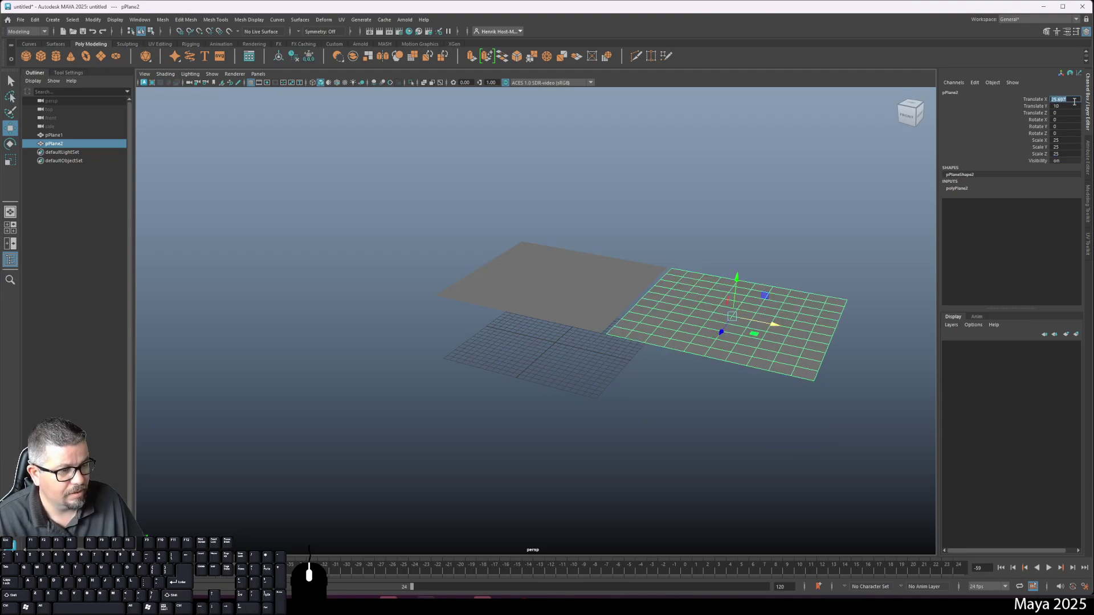
type("30")
key("Return")
left_click_drag(753, 226, 766, 220, "alt")
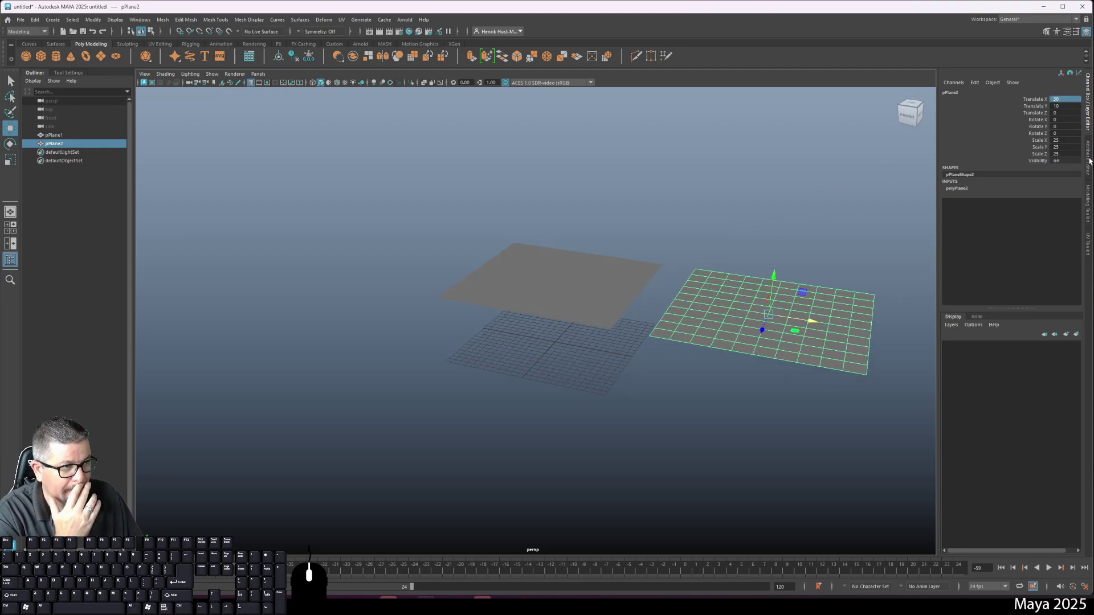
Set the second plane's Subdivisions Width and Subdivisions Height to 25
left_click(1089, 162)
left_click(970, 180)
type("25")
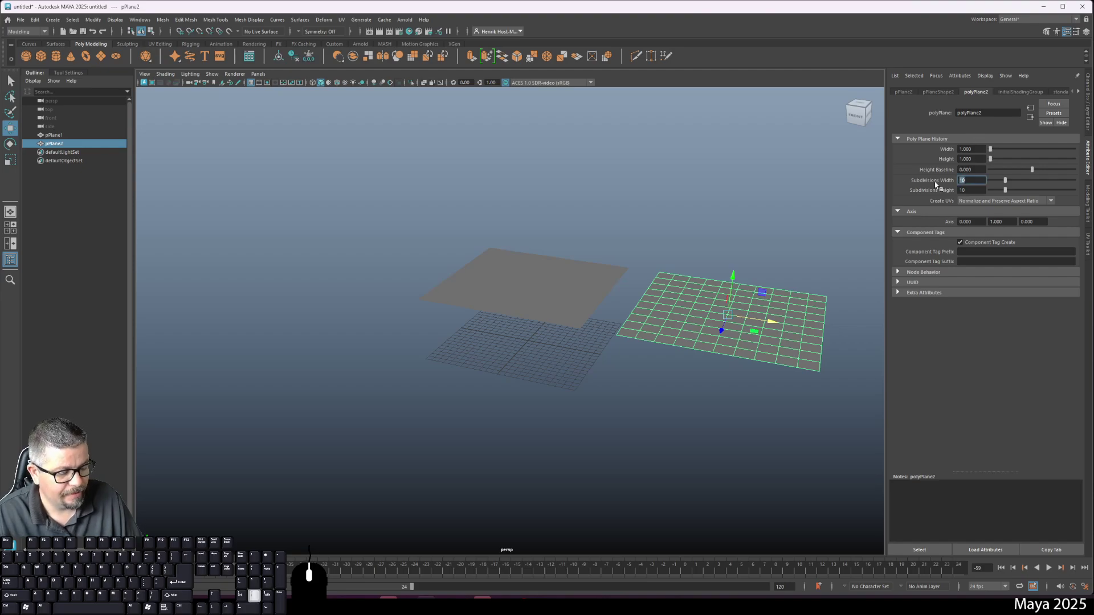
key("Tab")
type("25")
key("Return")
Create a third polygon plane at the origin, select it and show its transform channels
left_click(529, 286)
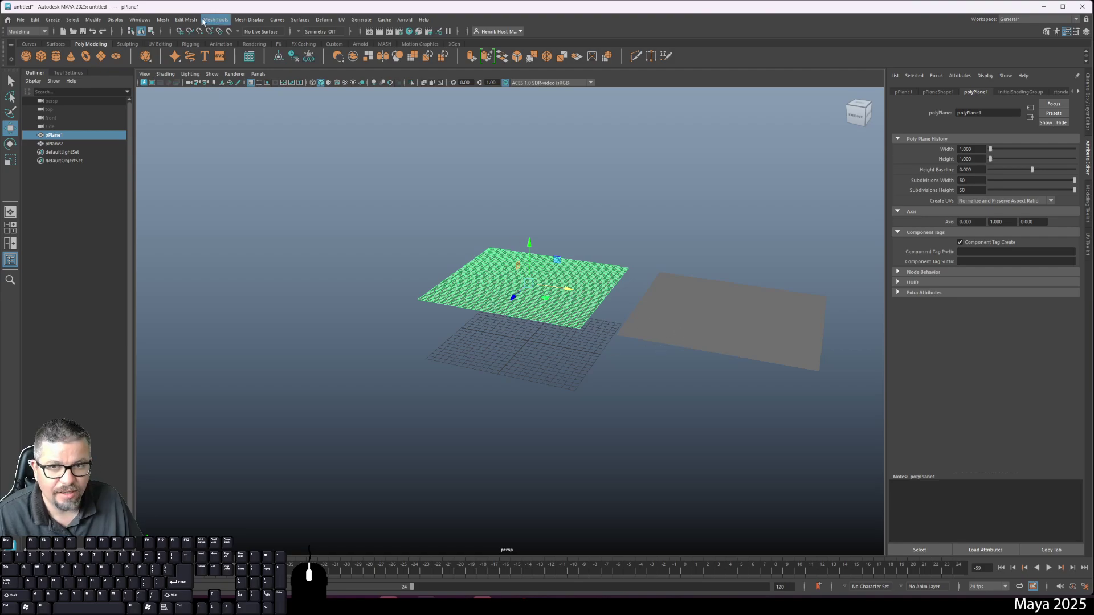
key("ctrl+d")
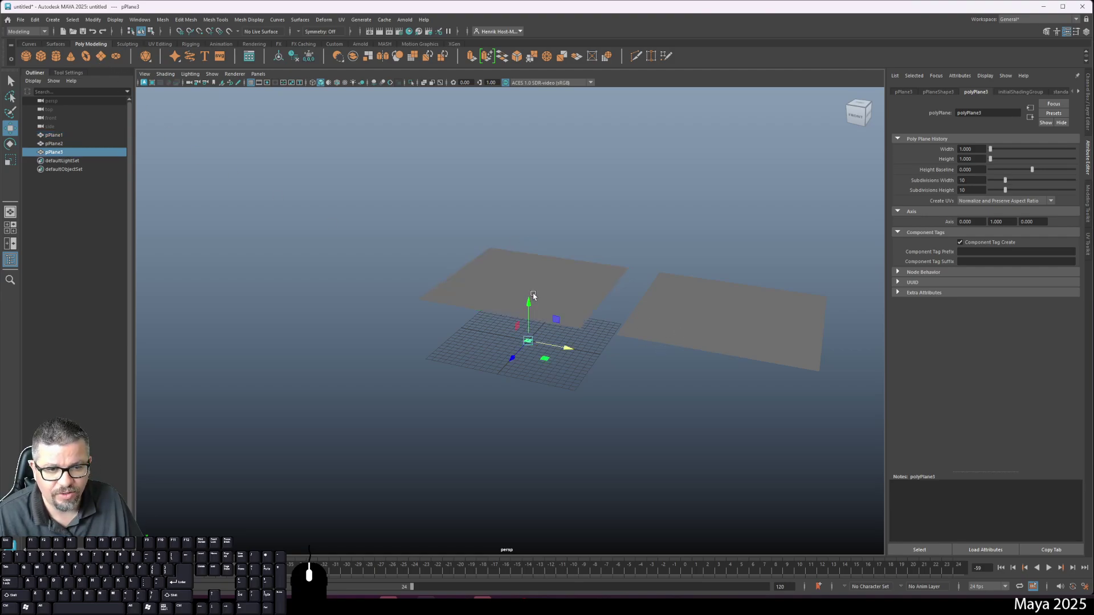
left_click(494, 261)
left_click_drag(469, 323, 556, 363)
left_click(471, 325)
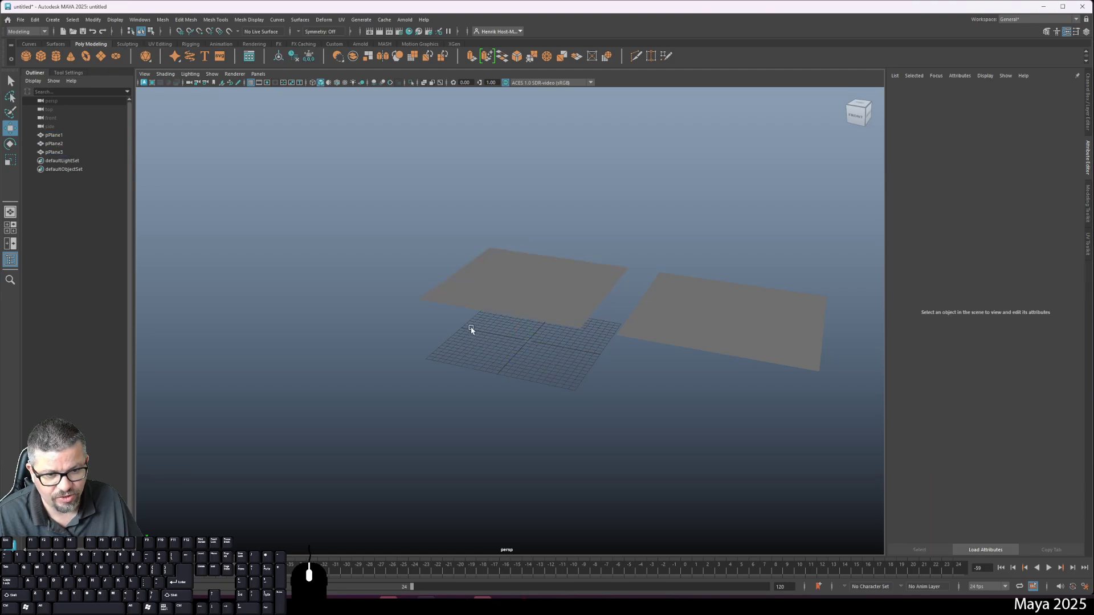
left_click_drag(496, 334, 562, 381)
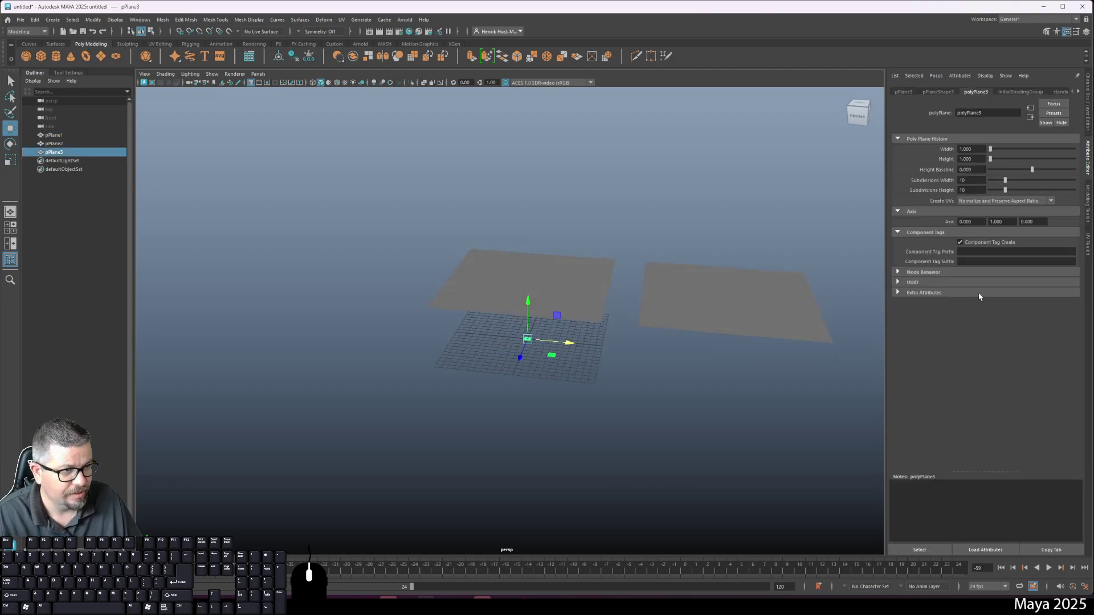
left_click(1087, 112)
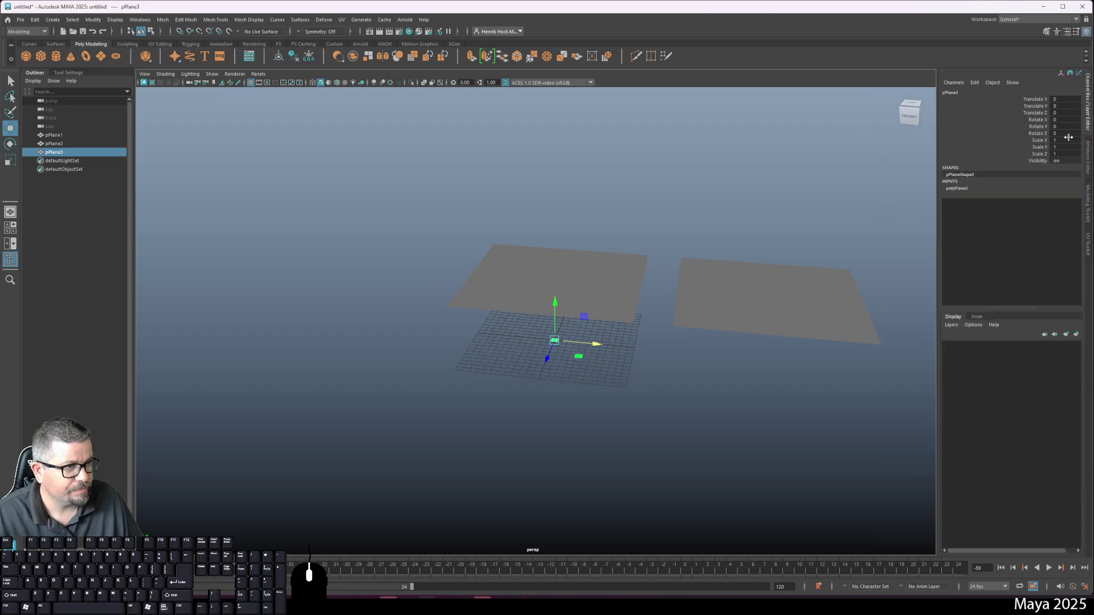
Set the third plane's Scale X, Scale Y and Scale Z to 25
left_click(1062, 139)
type("25")
key("Tab")
type("252")
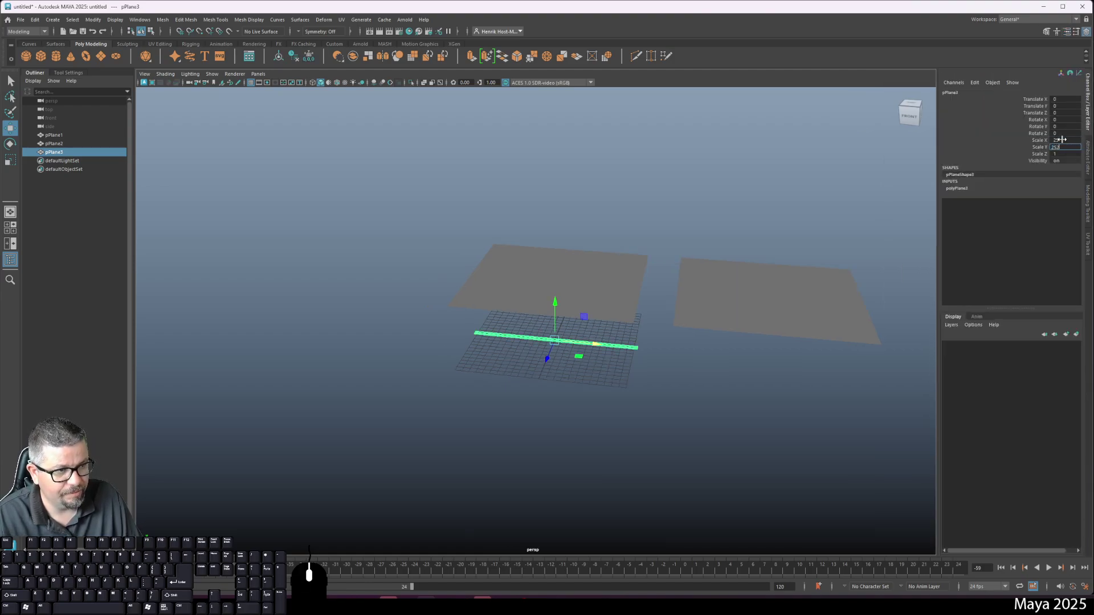
key("Tab")
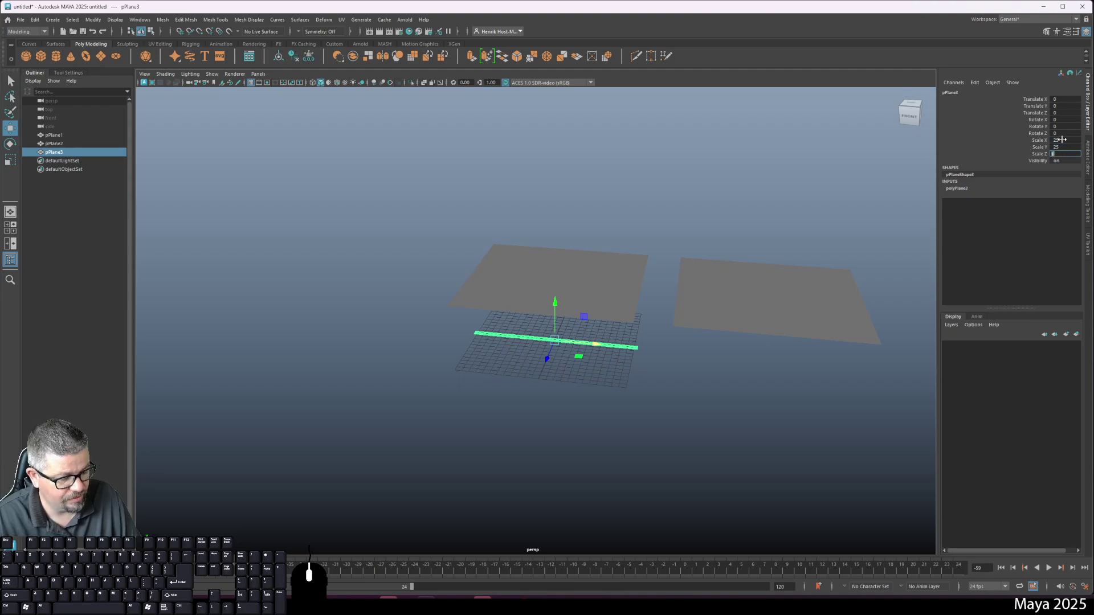
type("25")
key("Return")
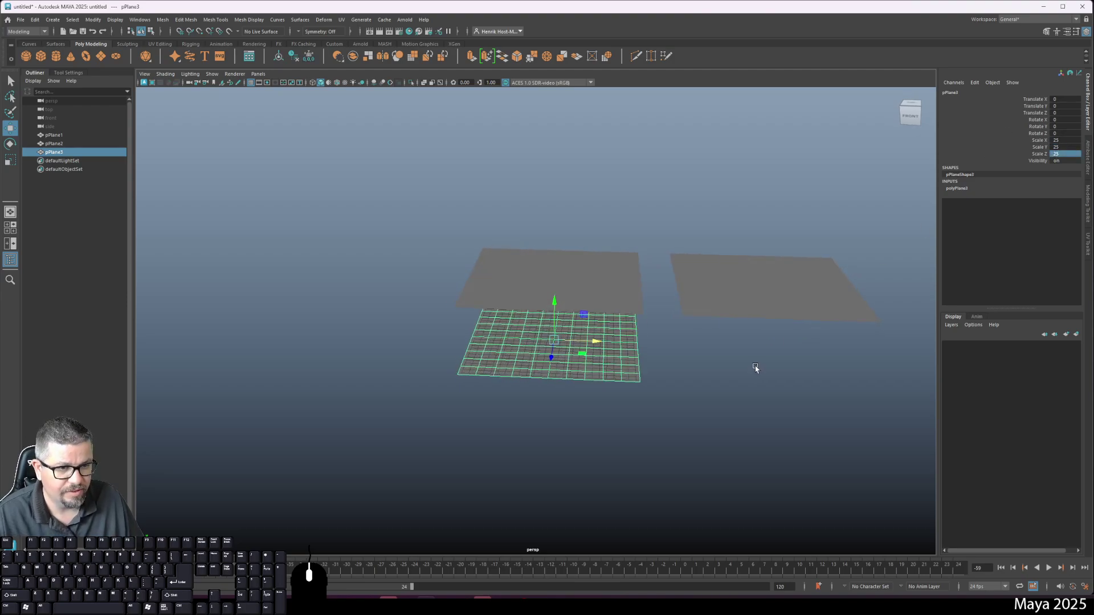
Position the third plane in line with the other two at Translate X 60 and Translate Y 10
left_click_drag(594, 345, 947, 355)
left_click(1063, 98)
type("60")
key("Return")
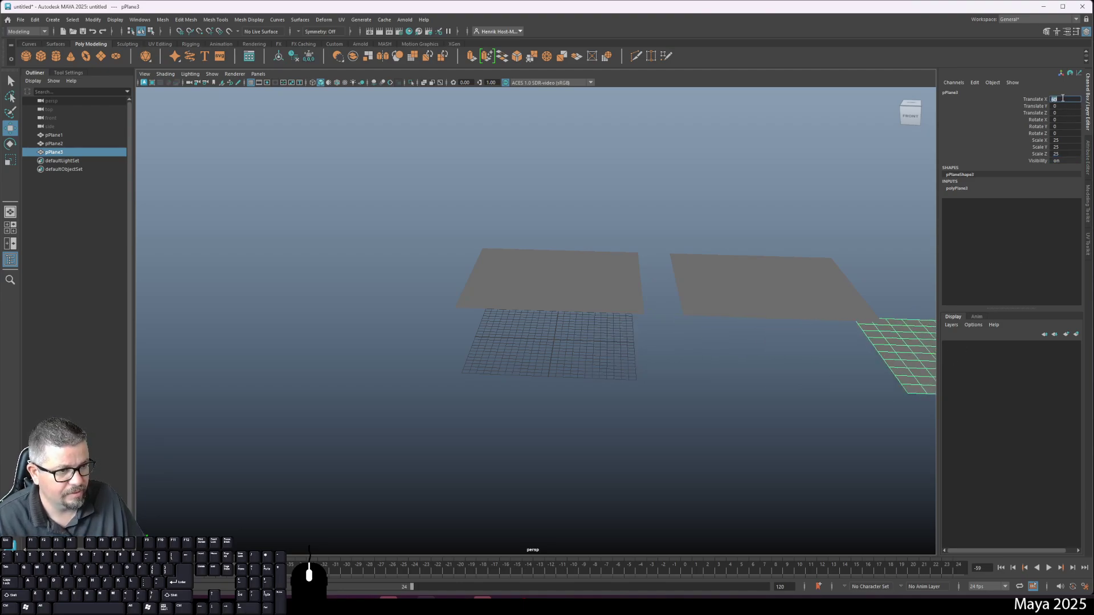
left_click_drag(728, 315, 802, 346, "alt")
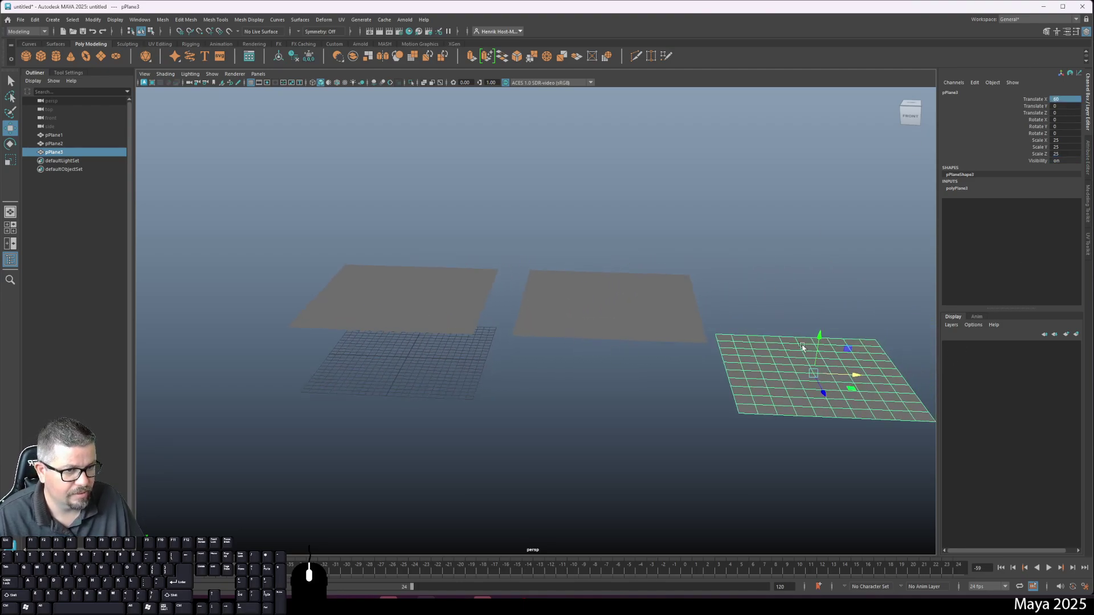
left_click(1066, 106)
type("120")
key("Return")
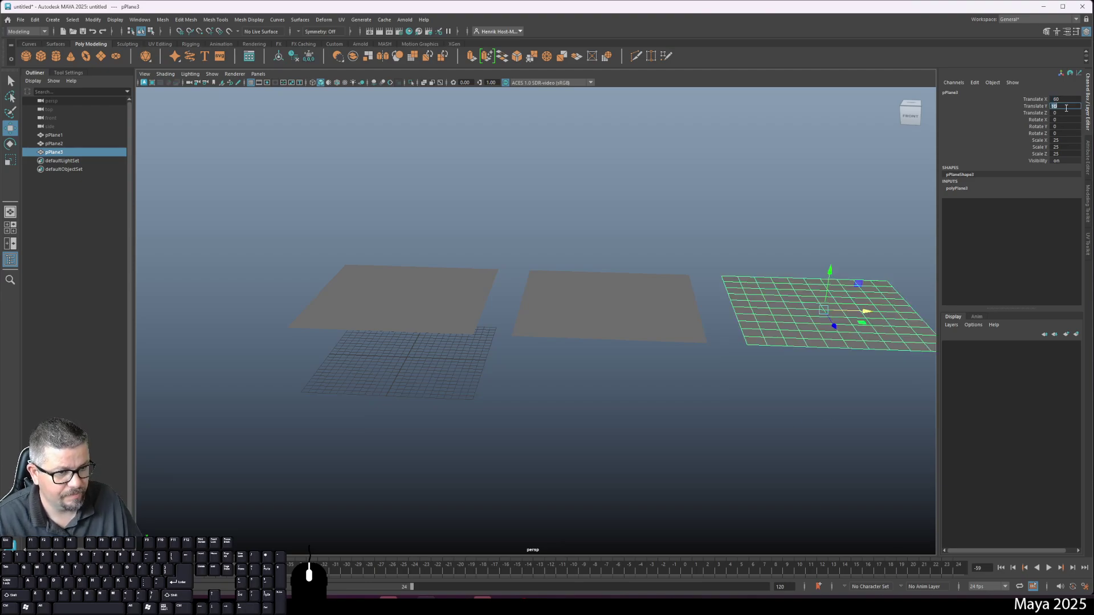
Rename the first plane, the one with 50 by 50 subdivisions, to x50_Cloth_Mesh
left_click(429, 375)
left_click(795, 302)
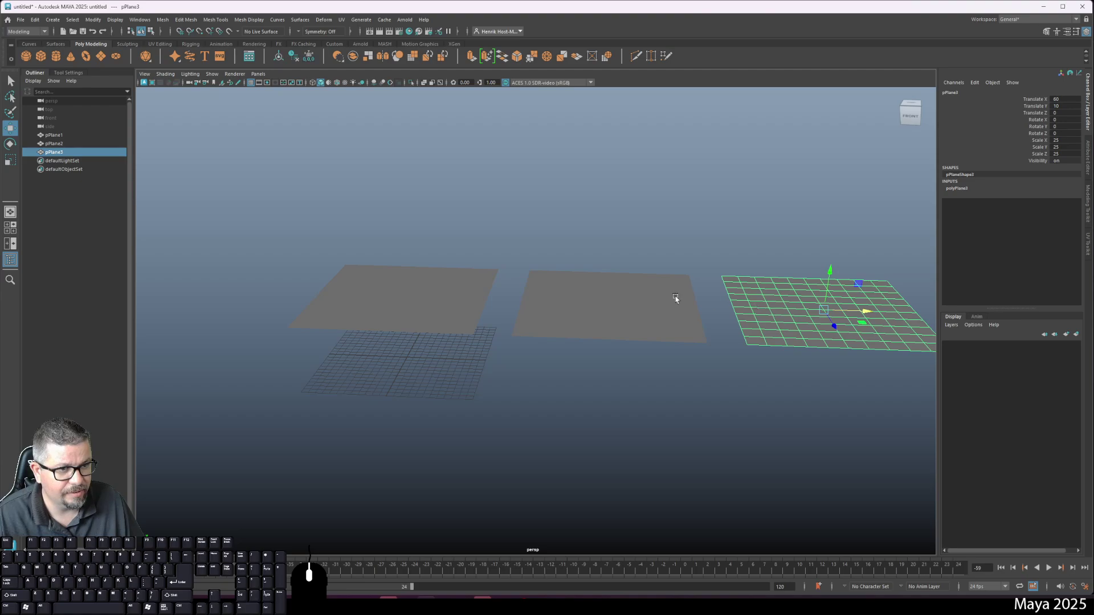
left_click(639, 301)
left_click(498, 306)
key("f")
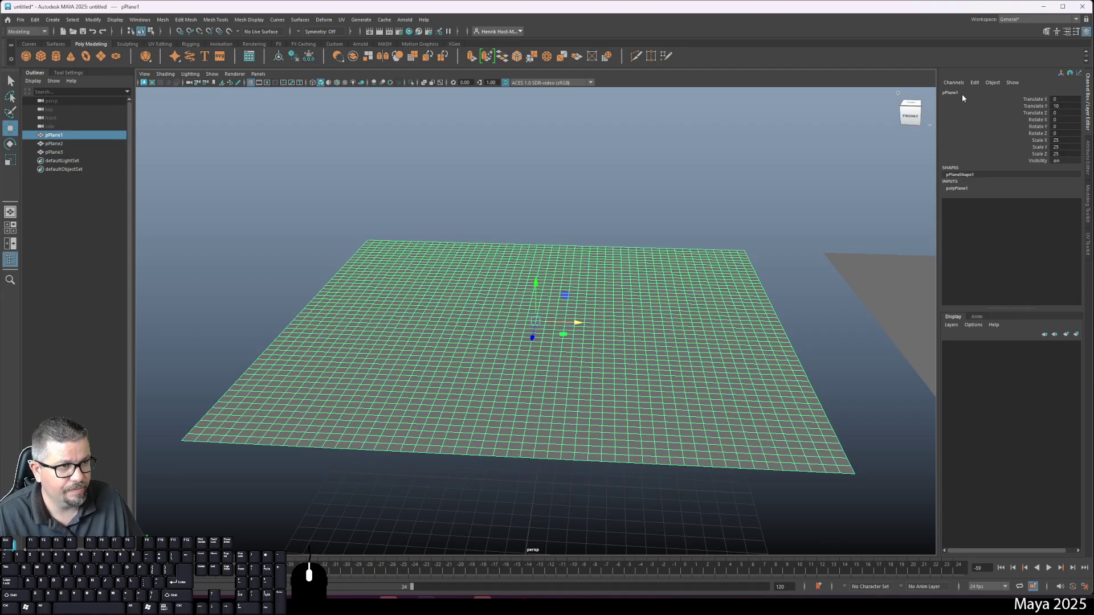
left_click(961, 93)
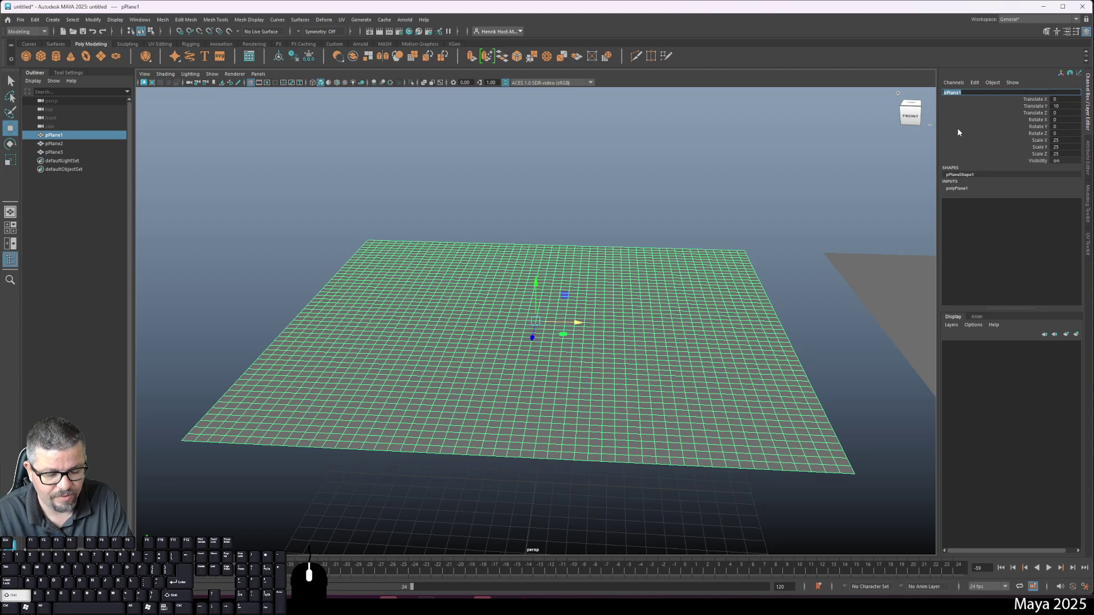
type("Fl")
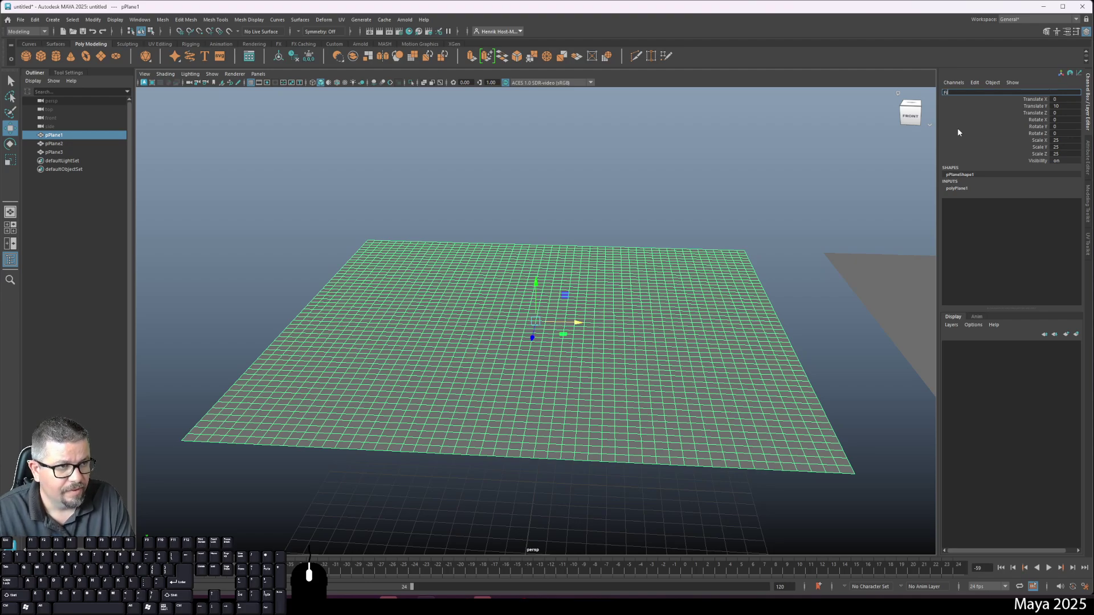
key("BackSpace")
key("BackSpace")
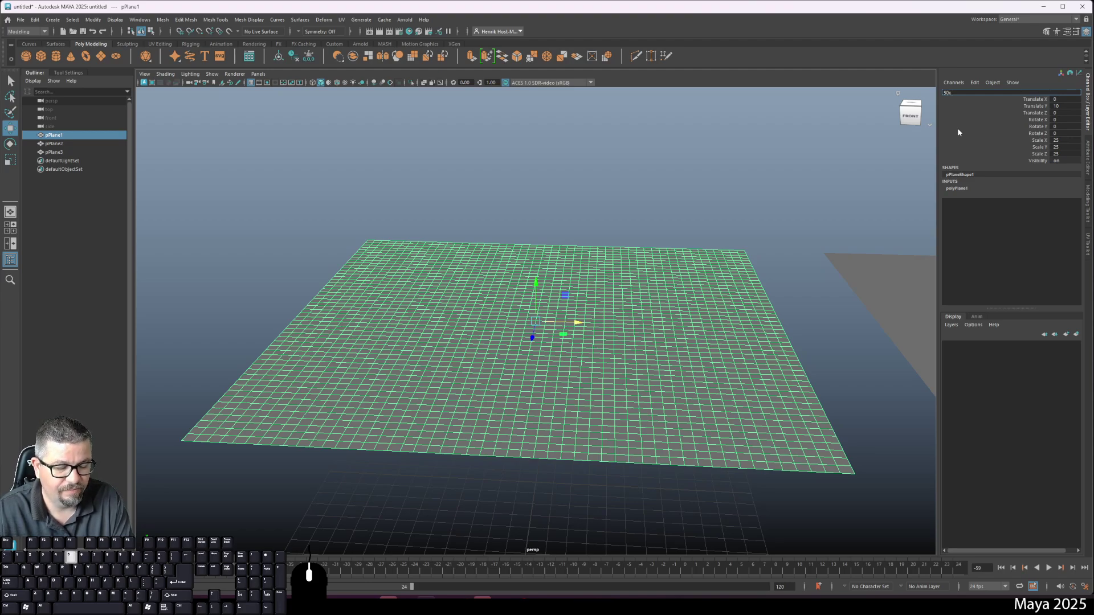
type("50x50 Mesh")
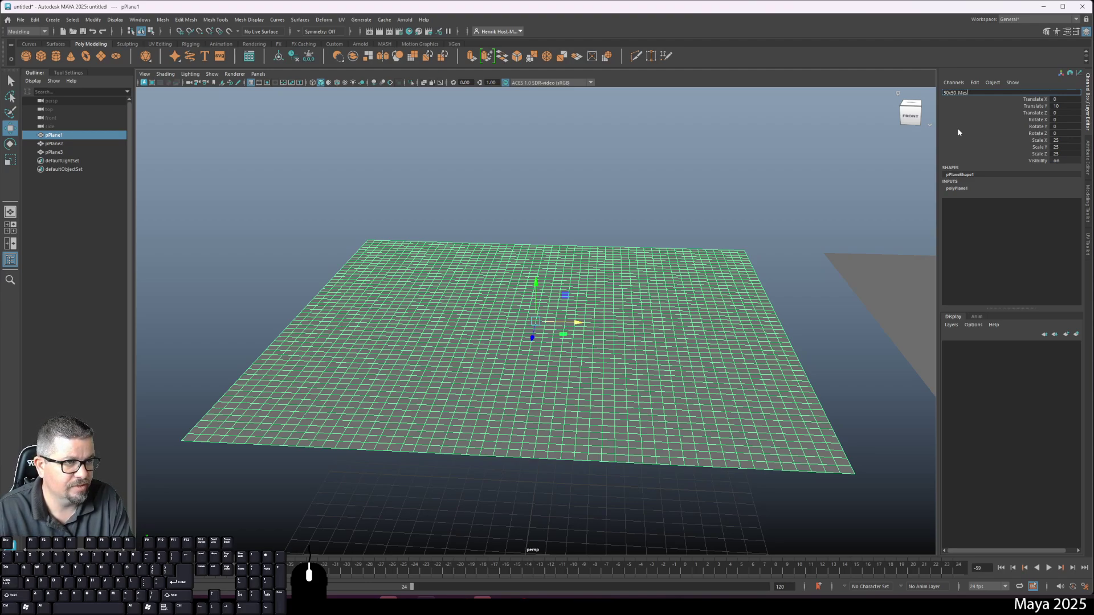
key("BackSpace")
key("BackSpace")
key("BackSpace")
type("Cloth")
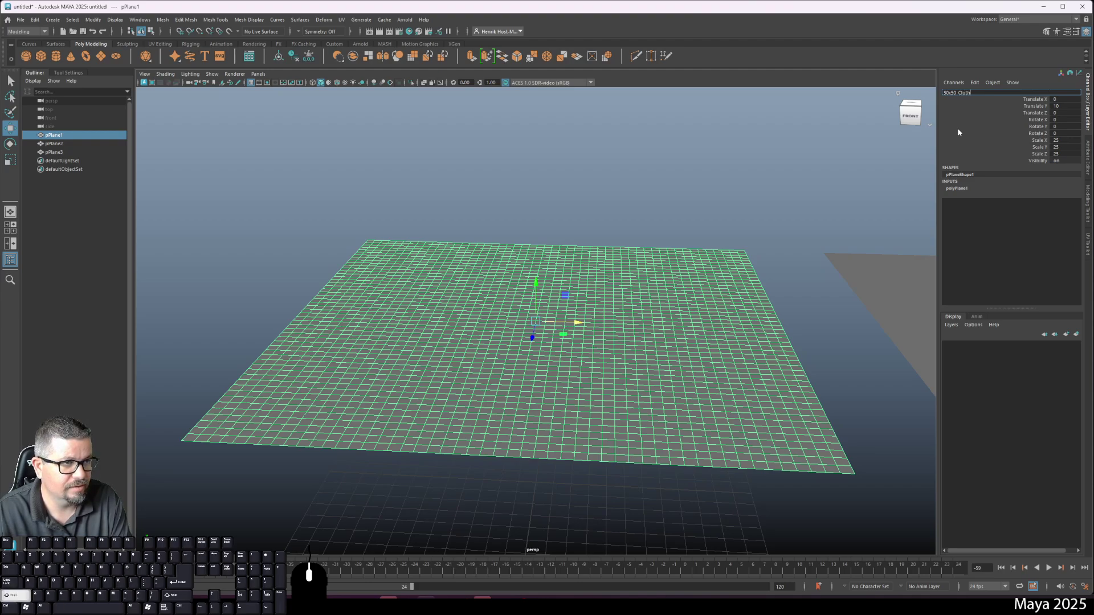
type(" Mesh")
key("Return")
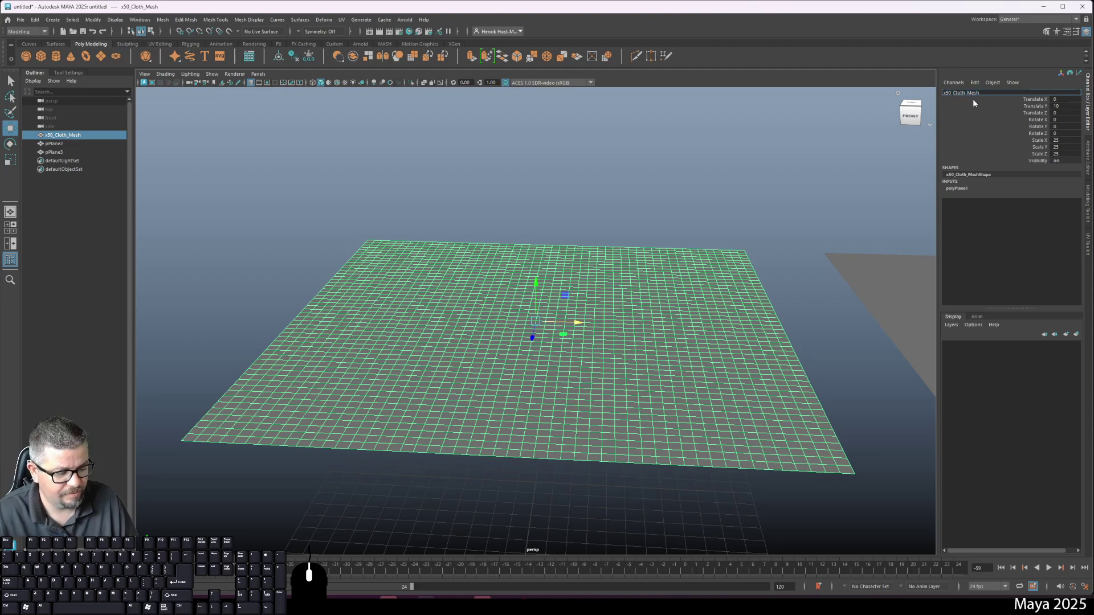
type("50")
key("Return")
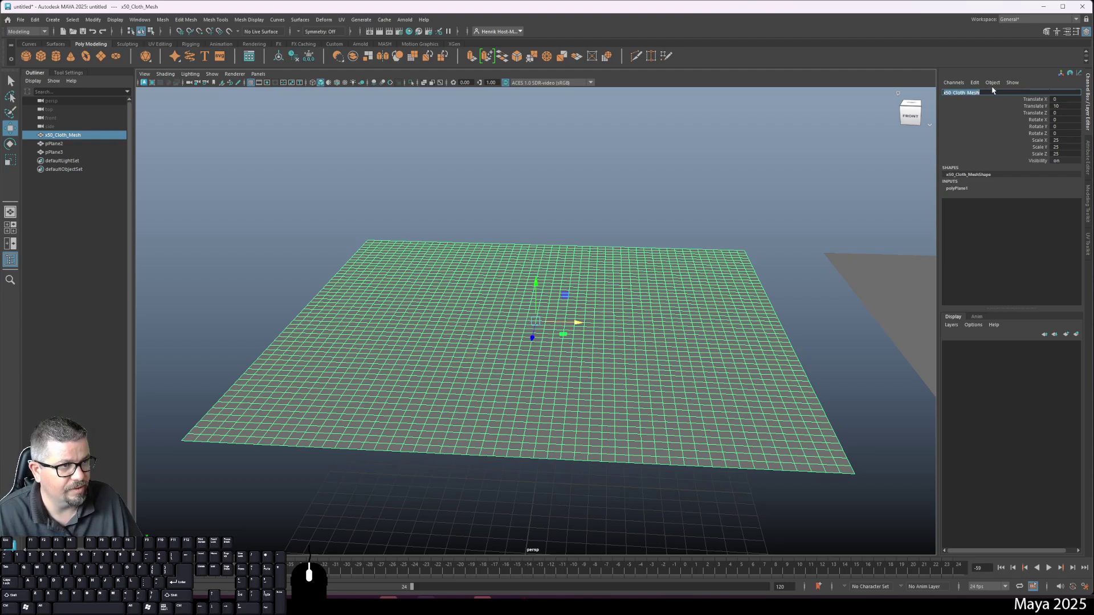
Copy the first plane's name and reuse it to rename the second plane x25_Cloth_Mesh
left_click(993, 89)
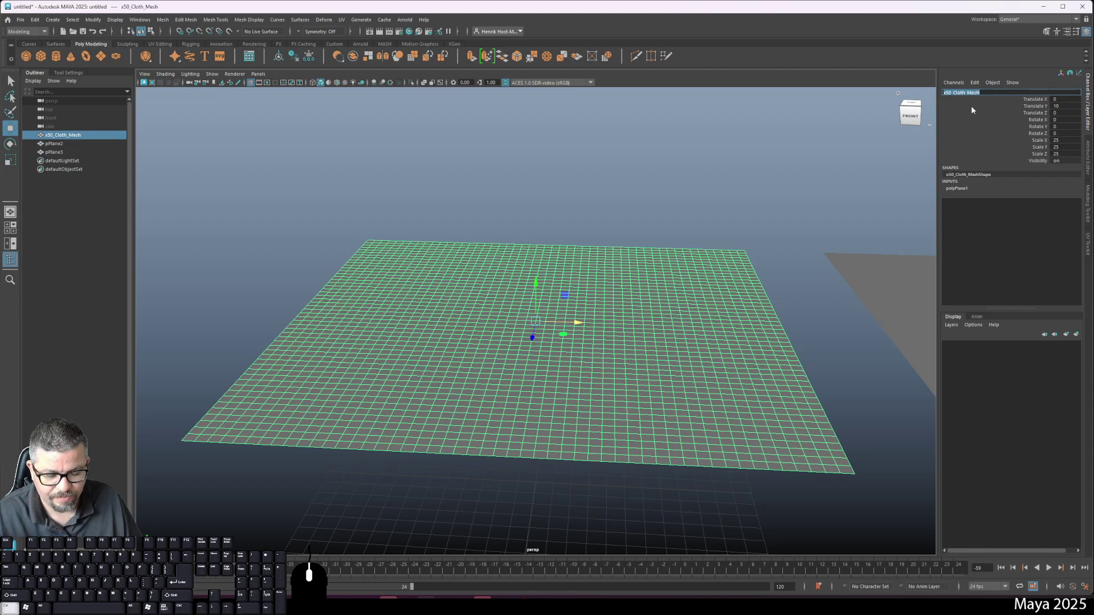
key("ctrl+c")
middle_click_drag(804, 281, 722, 307, "alt")
left_click(798, 313)
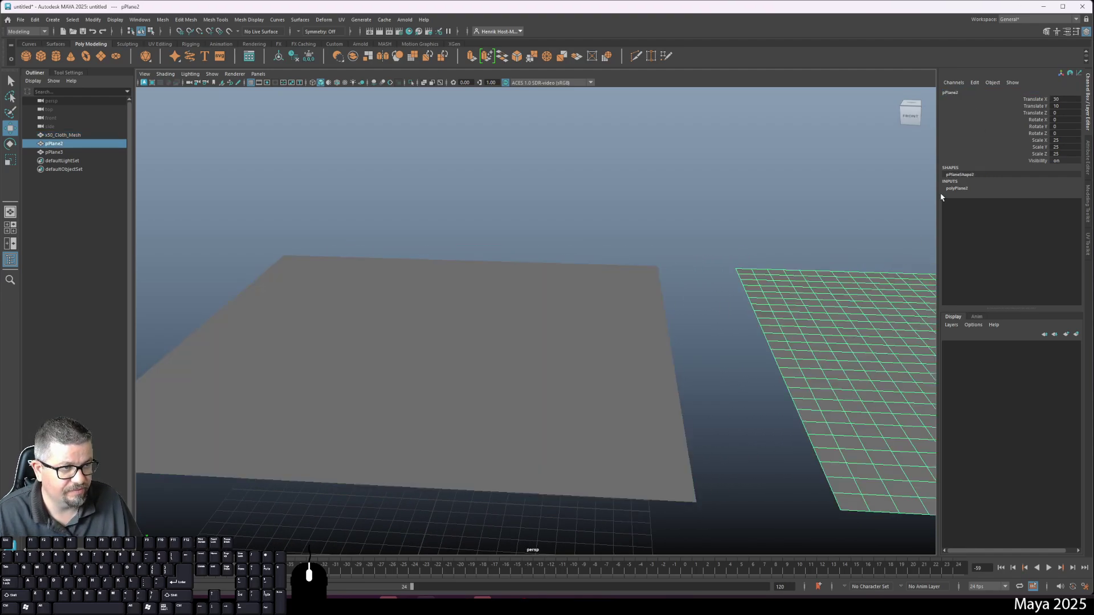
left_click(956, 93)
key("ctrl+v")
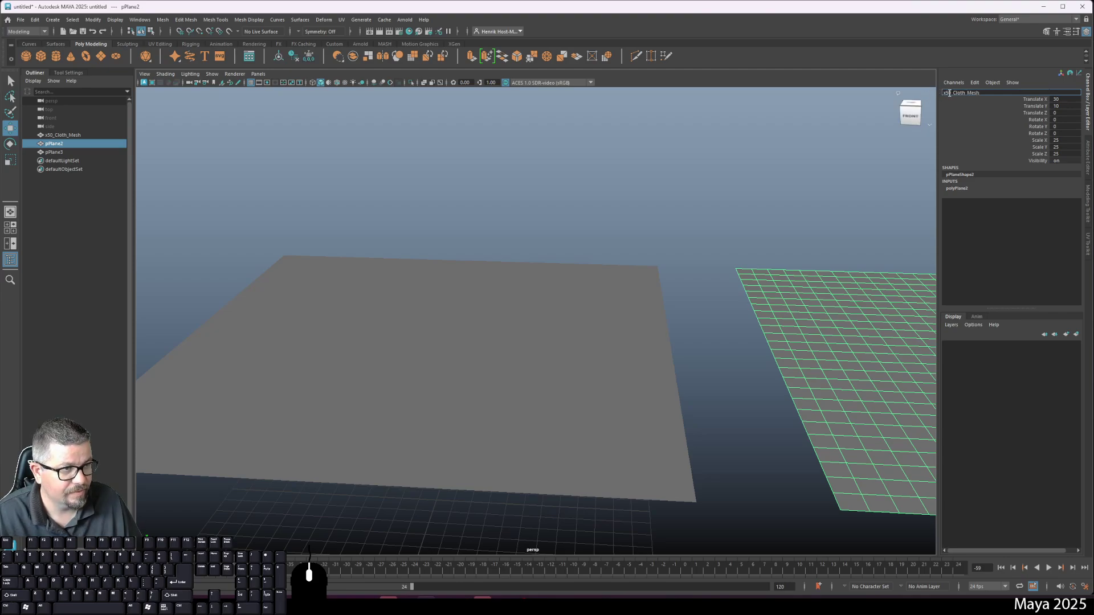
key("Right")
key("BackSpace")
key("BackSpace")
type("25")
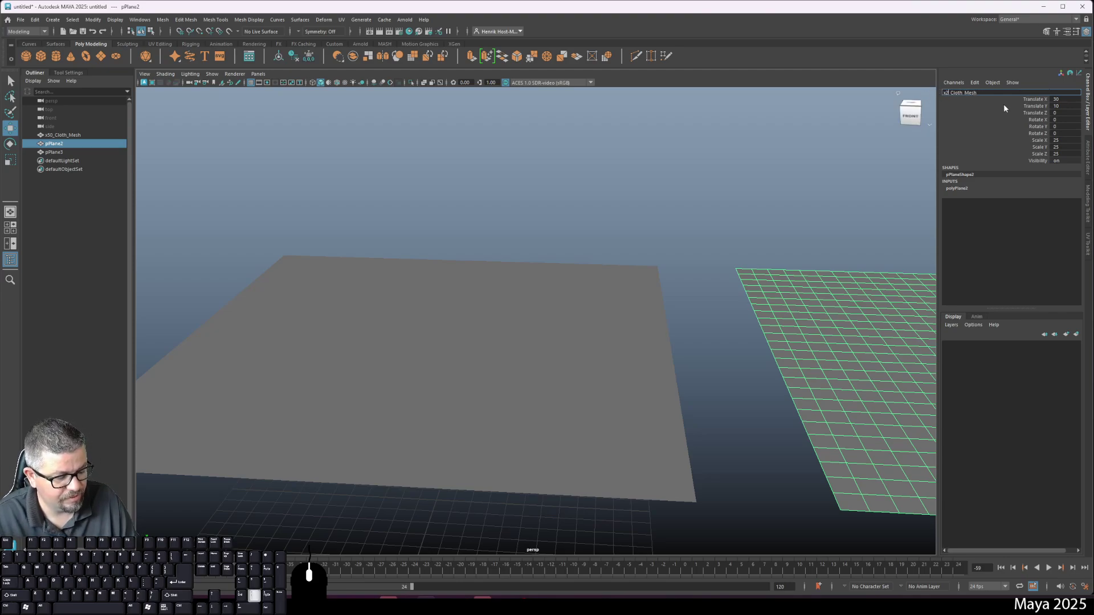
key("Return")
Rename the third plane x10_Cloth_Mesh, reusing the copied name
middle_click_drag(816, 240, 311, 215, "alt")
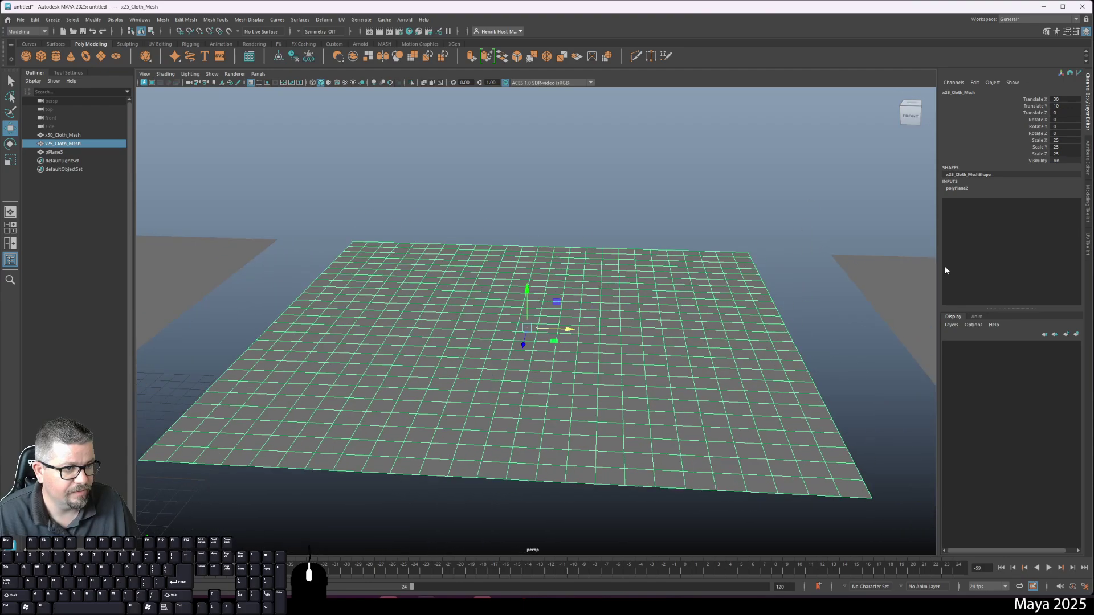
left_click(919, 285)
left_click(958, 92)
key("ctrl+v")
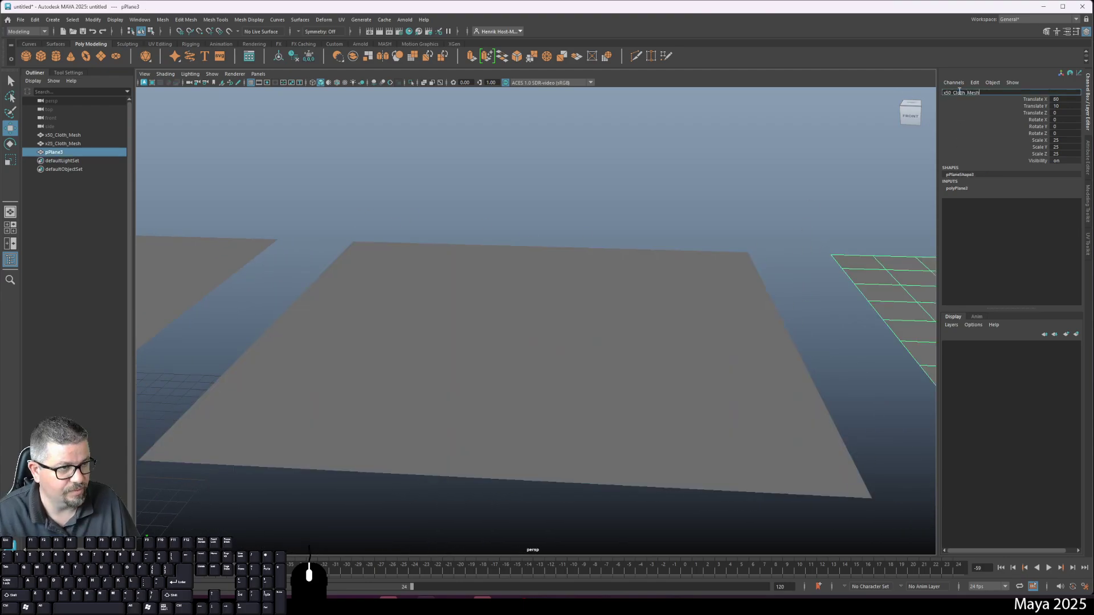
key("Left")
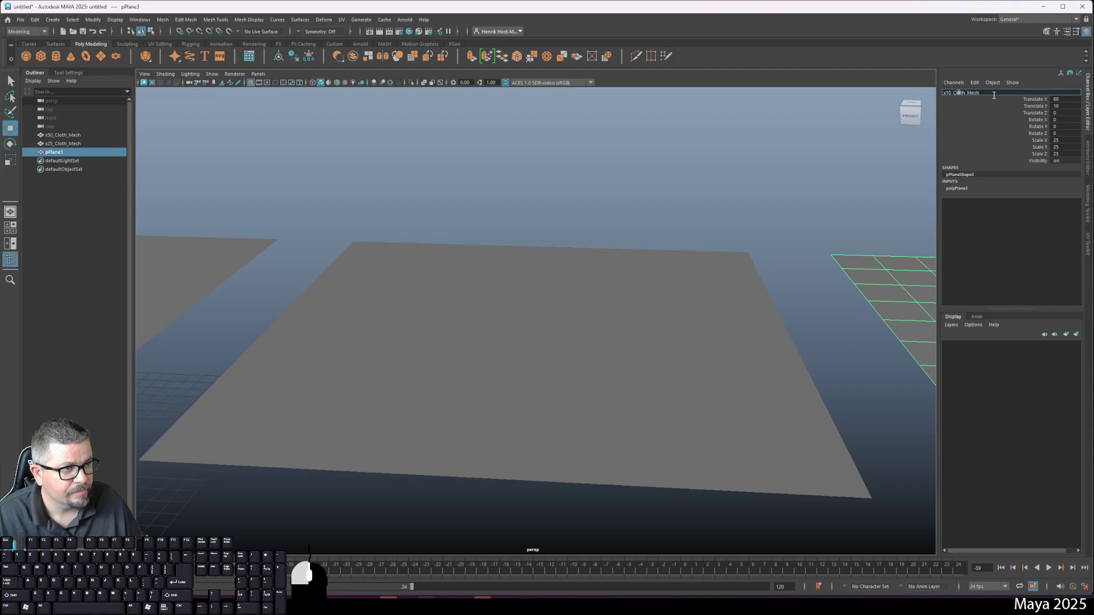
key("Return")
Compare the mesh density of the three cloth planes by selecting each in turn, finishing with x50_Cloth_Mesh
right_click_drag(664, 355, 576, 254, "alt")
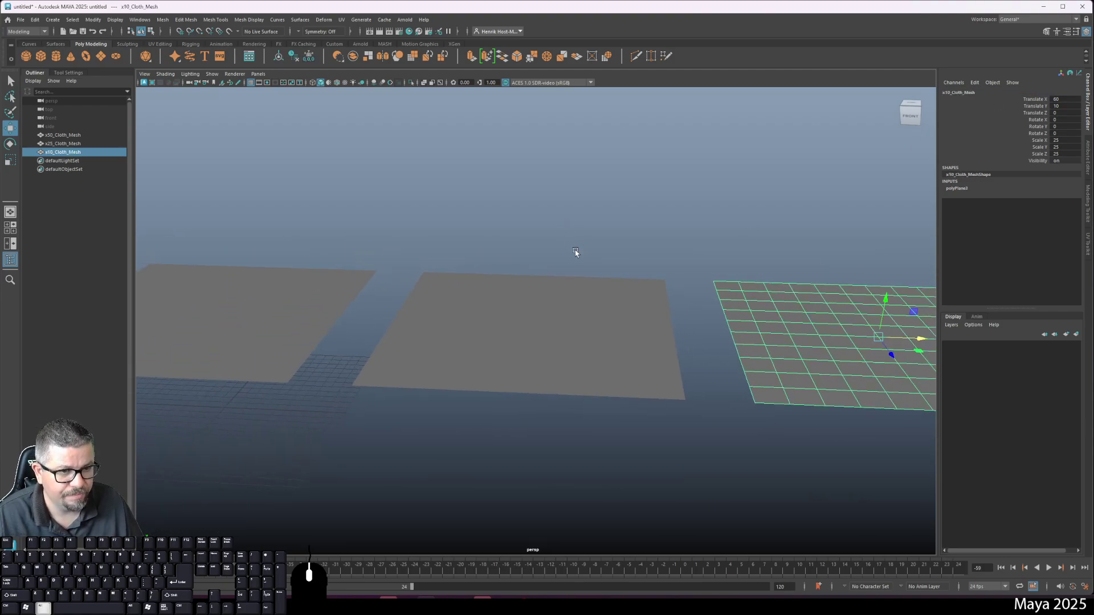
left_click(576, 254)
left_click(742, 336)
left_click(592, 330)
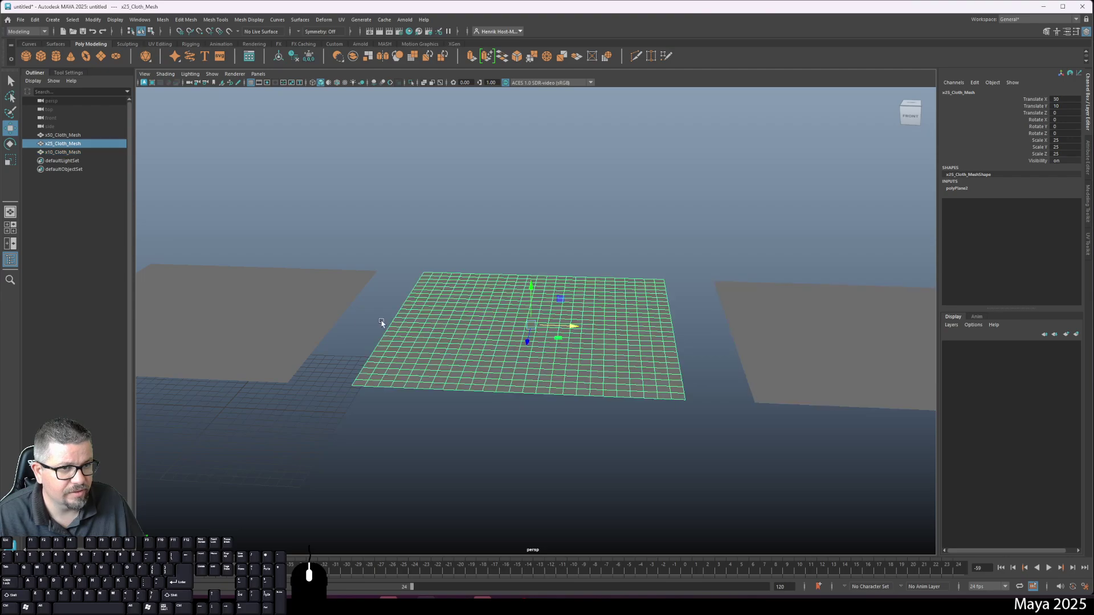
left_click(319, 328)
middle_click_drag(493, 400, 543, 410, "alt")
left_click_drag(542, 410, 518, 403, "alt")
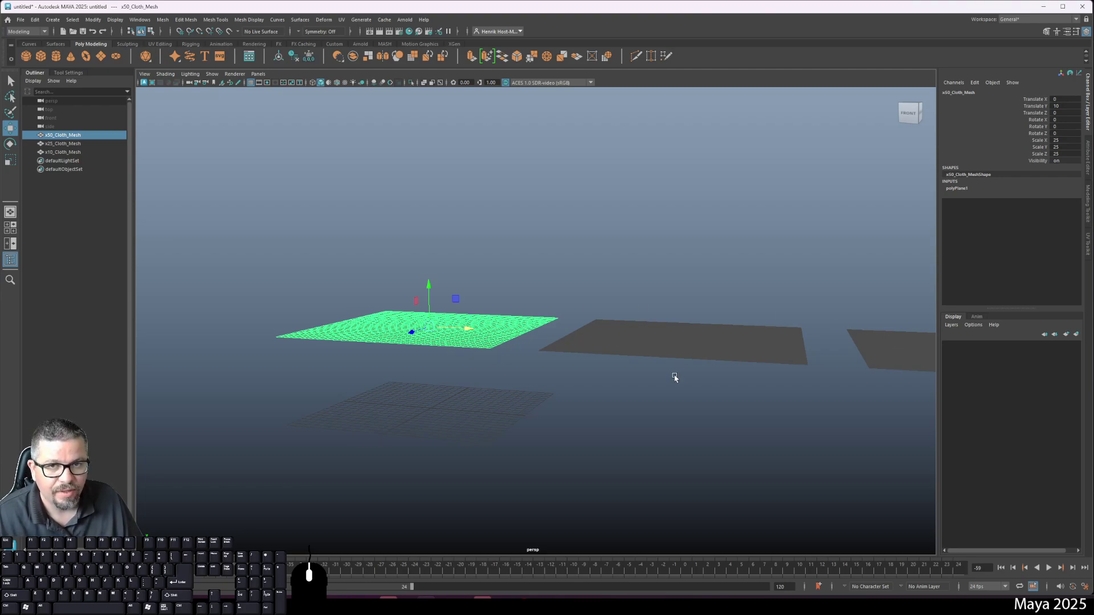
left_click_drag(464, 381, 506, 391, "alt")
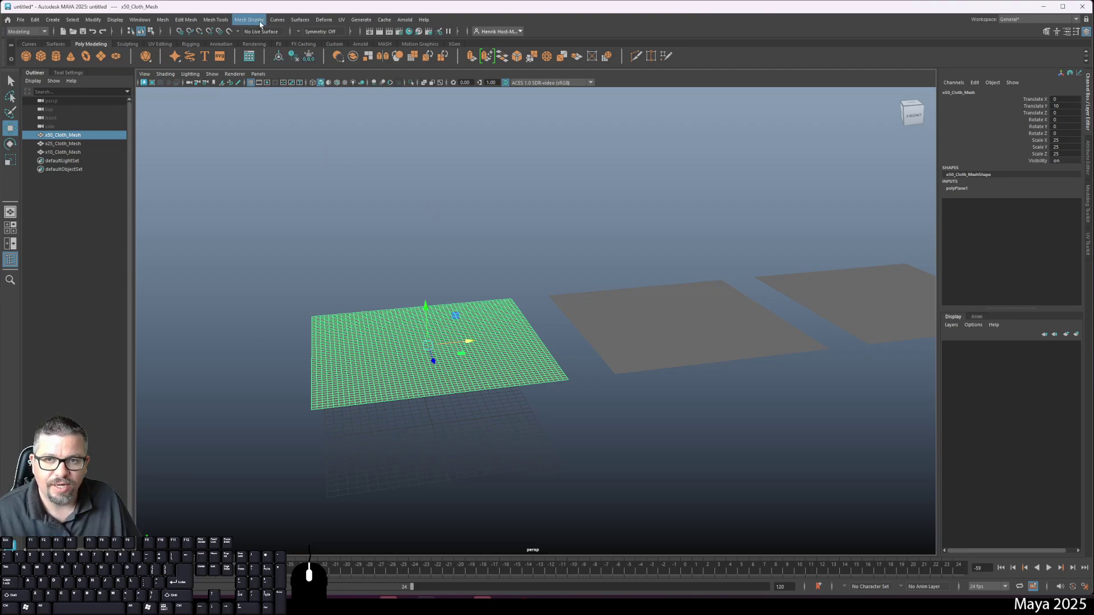
Switch the menu set from Modeling to FX
left_click(26, 31)
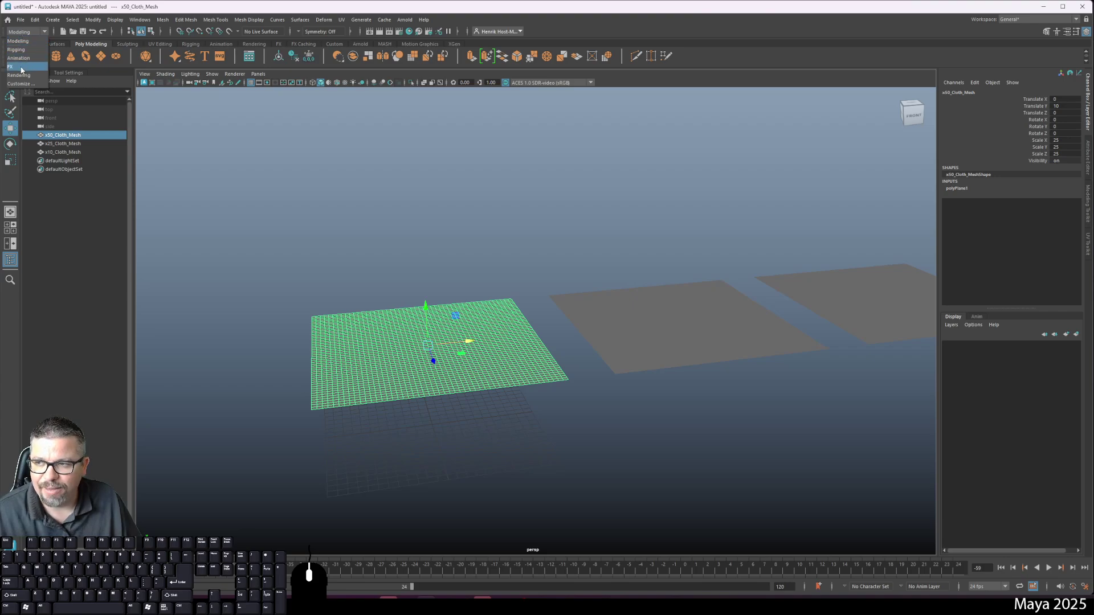
left_click(25, 31)
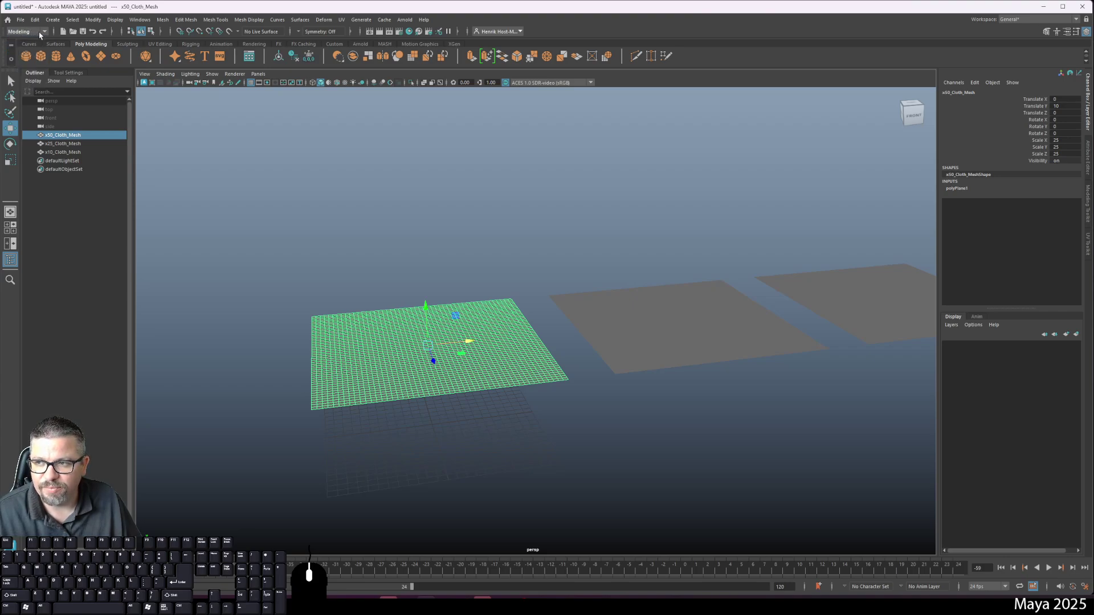
left_click(42, 36)
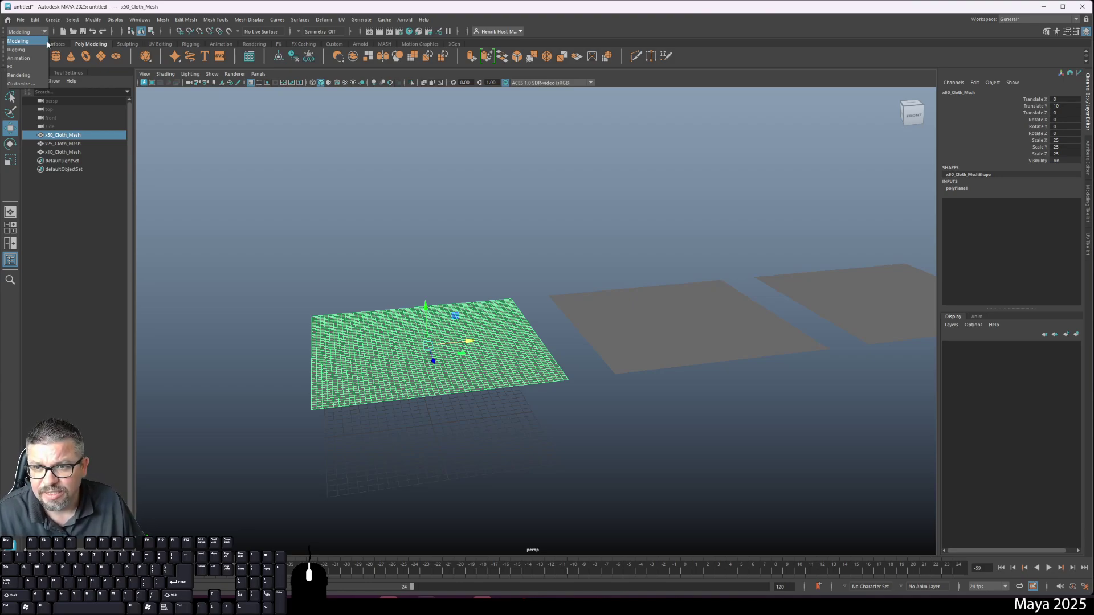
left_click(37, 66)
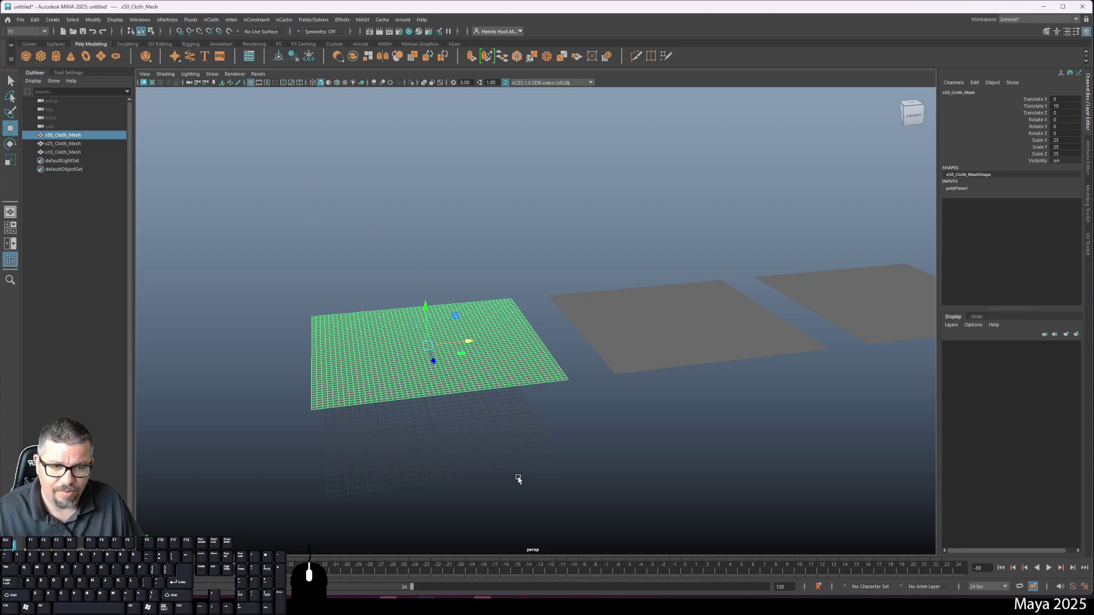
Create a polygon cylinder, scale it into a thin disc about 6.4 wide and 0.18 high, and raise it beneath the x50_Cloth_Mesh plane
left_click_drag(510, 469, 510, 451, "alt")
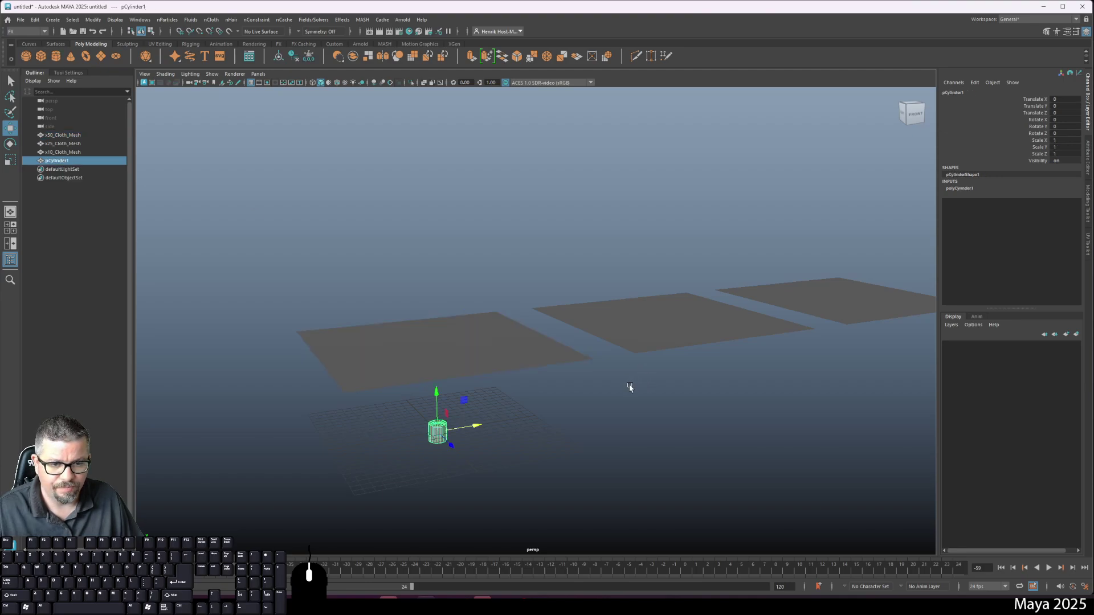
key("r")
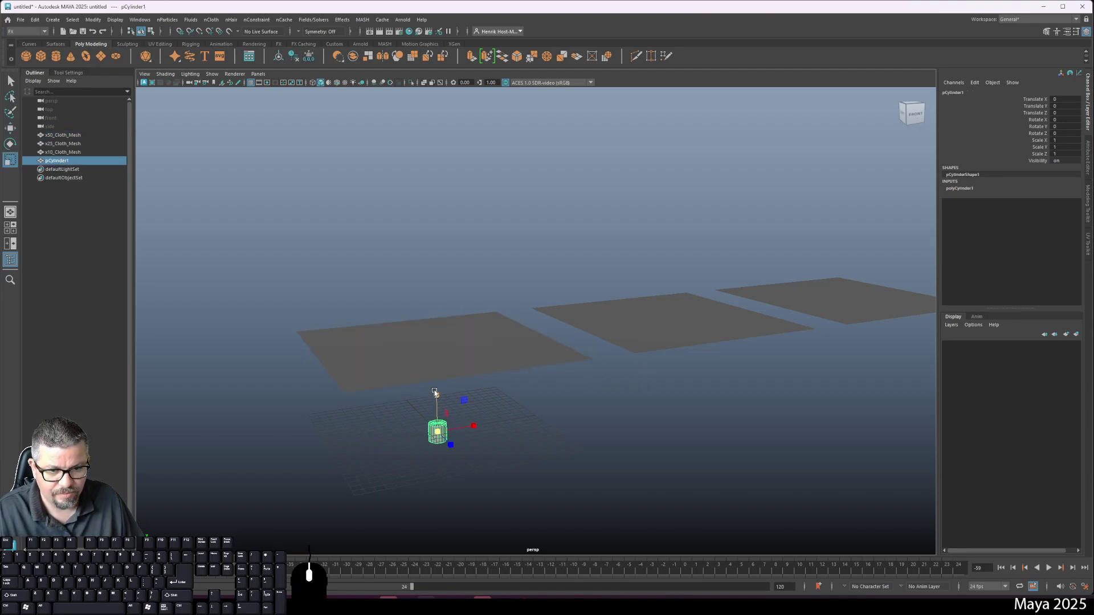
left_click_drag(436, 395, 501, 447)
left_click_drag(447, 408, 435, 326)
key("w")
Set the disc's Translate Y to 8 so it sits just below the first cloth plane
left_click(914, 116)
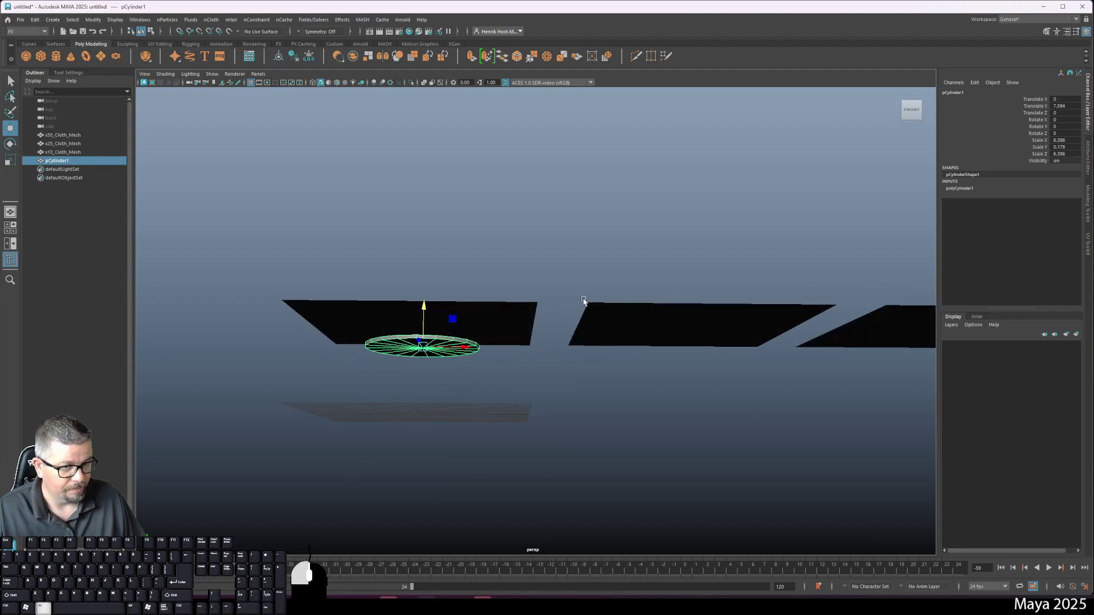
left_click(1062, 107)
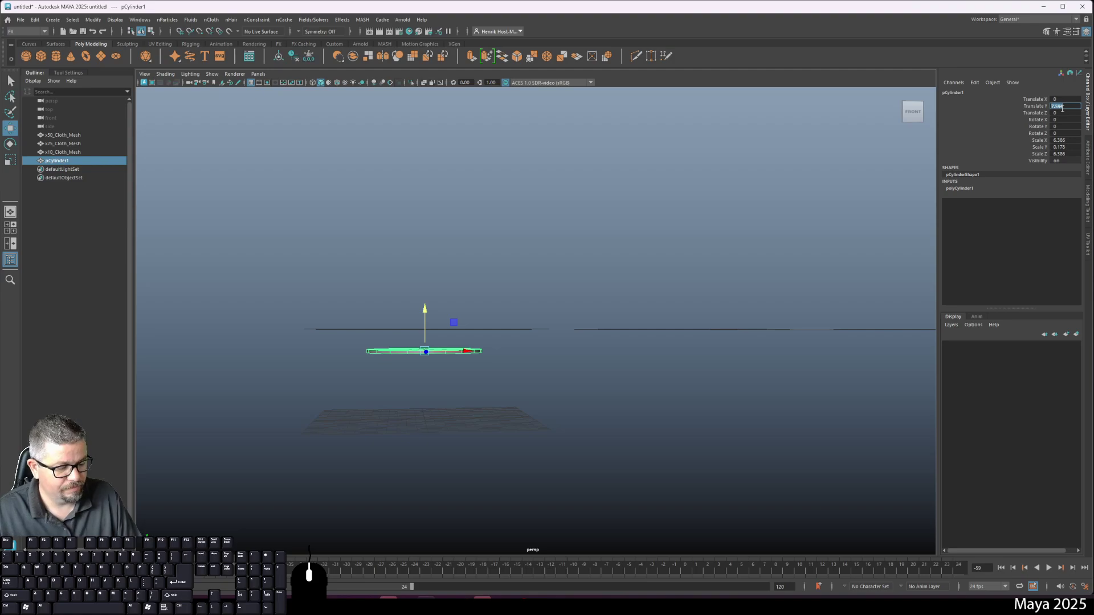
type("8")
key("Return")
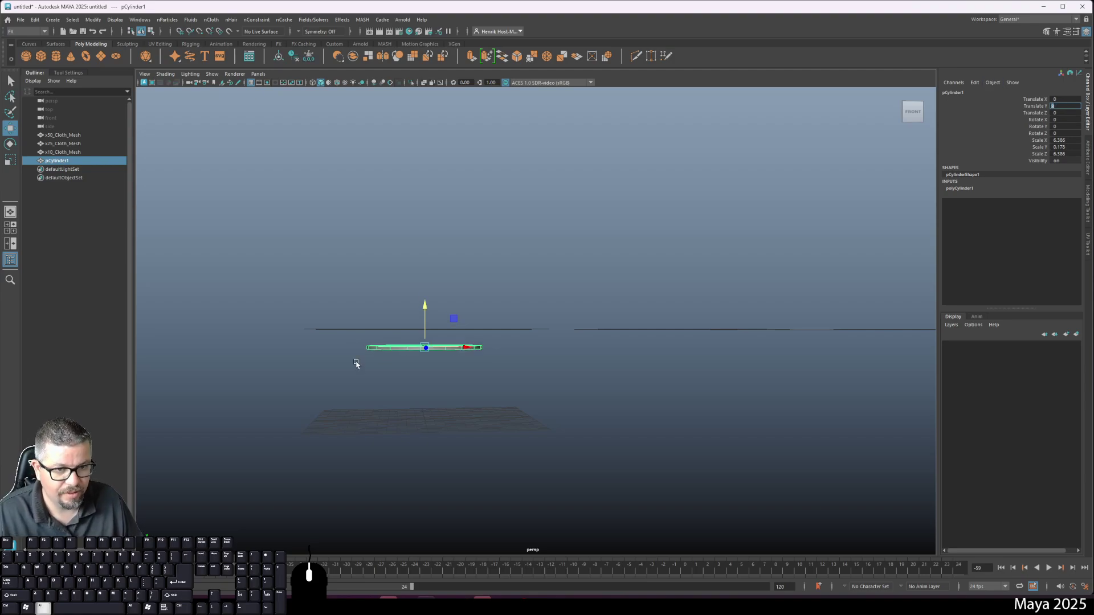
left_click_drag(357, 361, 479, 454, "alt")
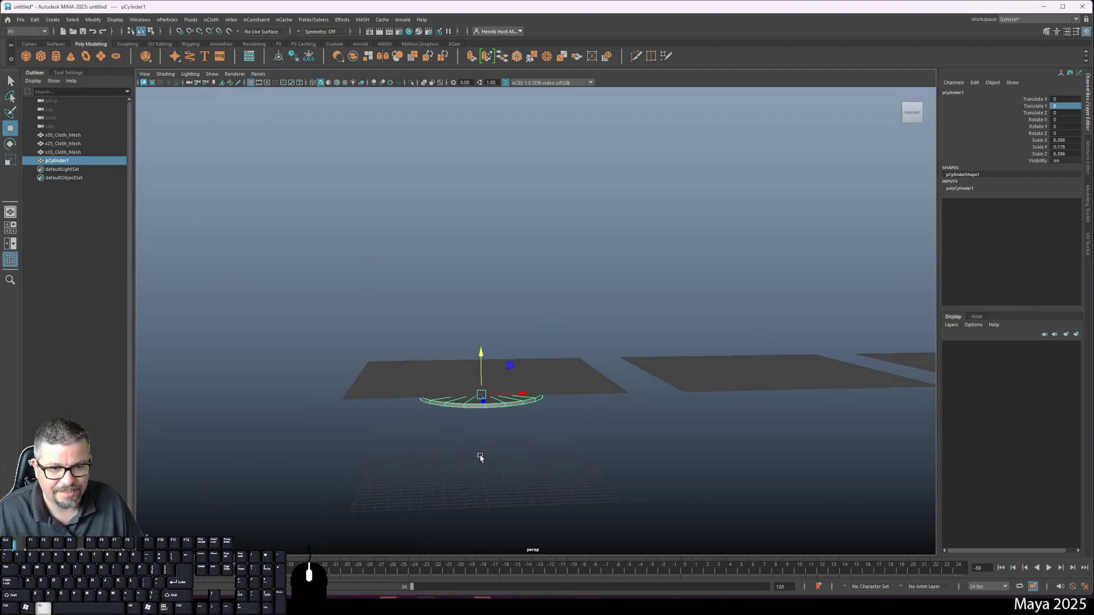
left_click(55, 58)
key("r")
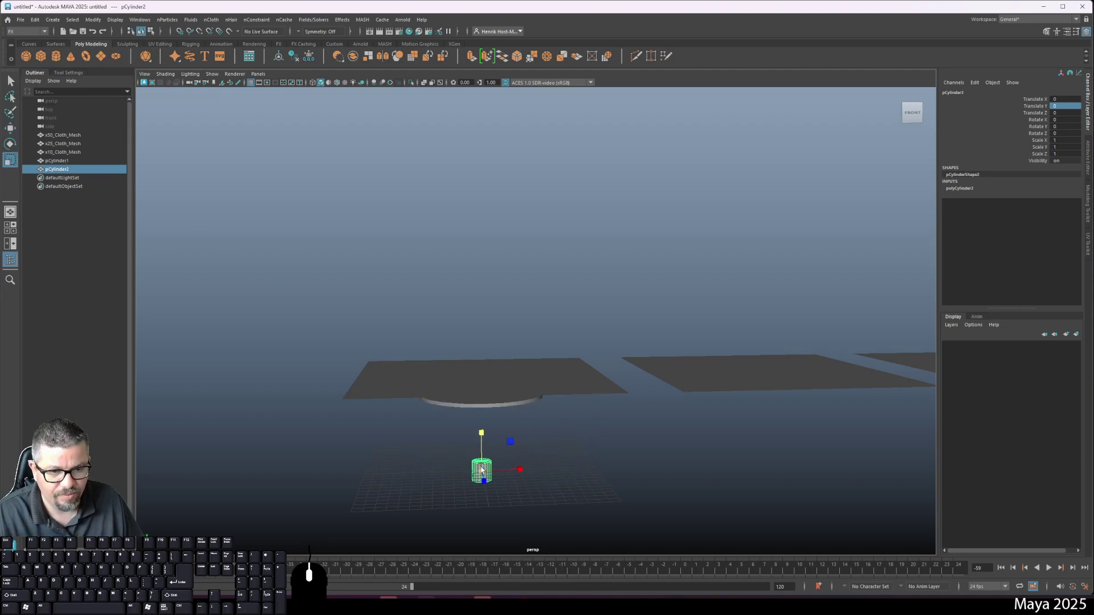
left_click_drag(482, 471, 450, 199)
key("w")
left_click_drag(492, 426, 492, 365)
key("Delete")
Select all the triangular faces on the underside of the disc in face mode
left_click(499, 406)
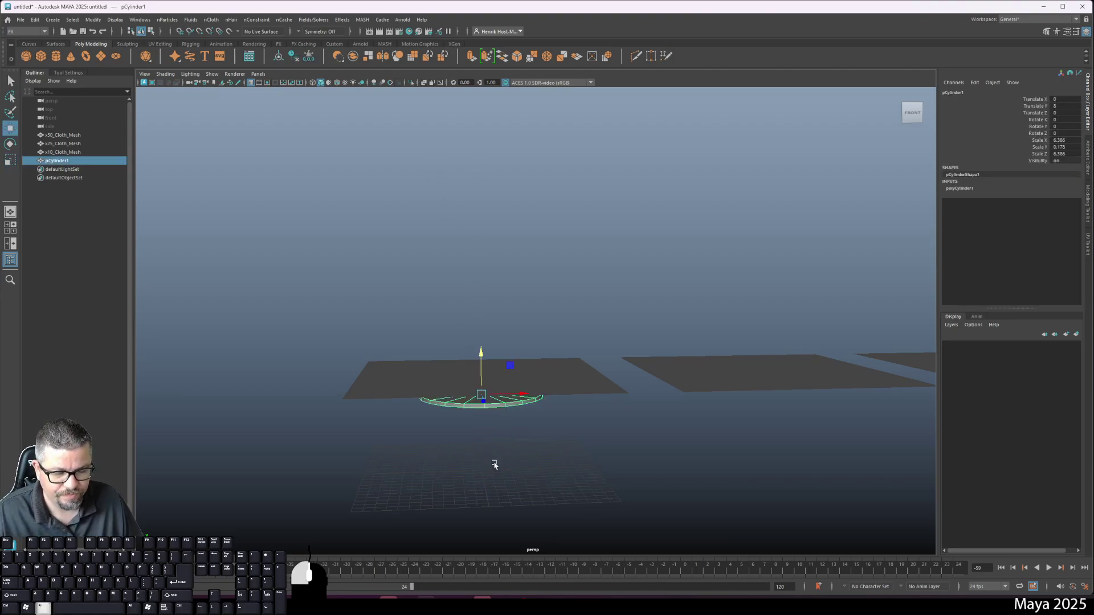
scroll(496, 464, "up", 5)
left_click_drag(588, 514, 515, 460, "alt")
right_click_drag(384, 325, 383, 346)
left_click(384, 415)
left_click(352, 439, "shift")
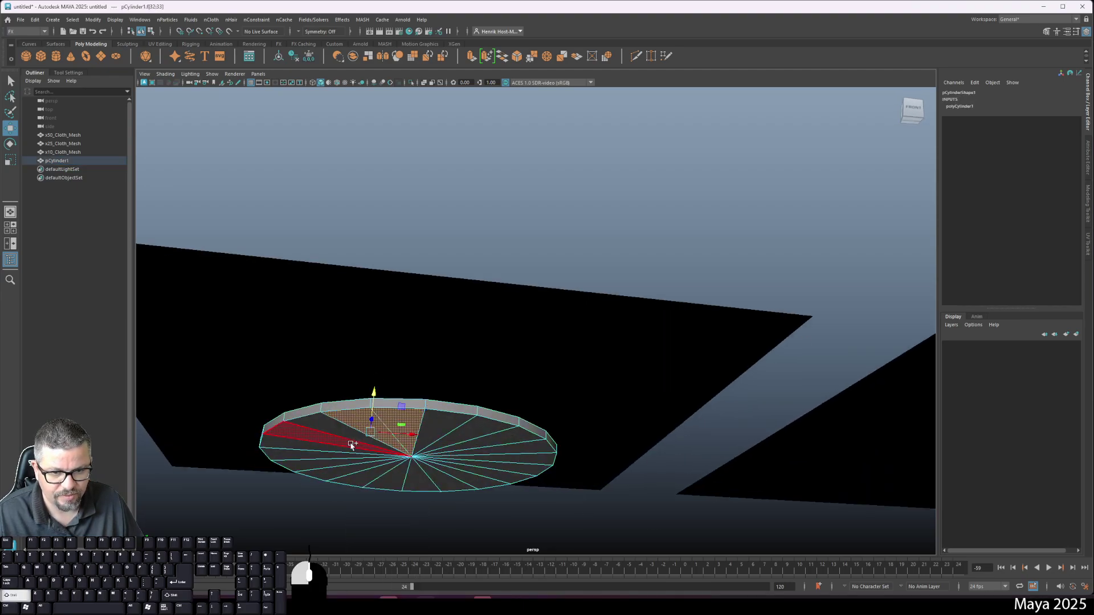
left_click(327, 452, "shift")
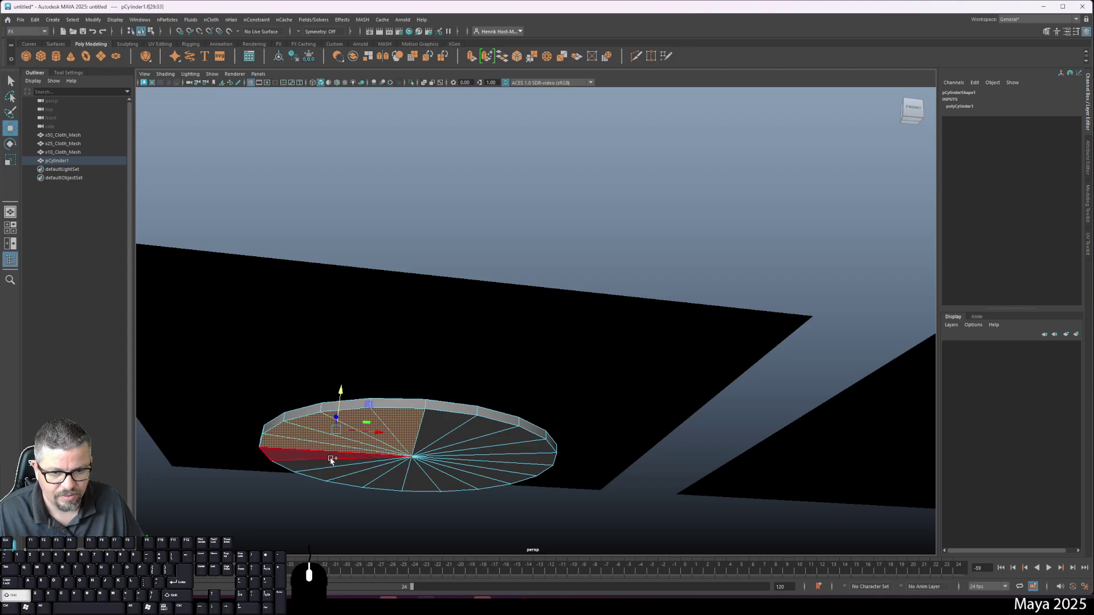
left_click(365, 473, "shift")
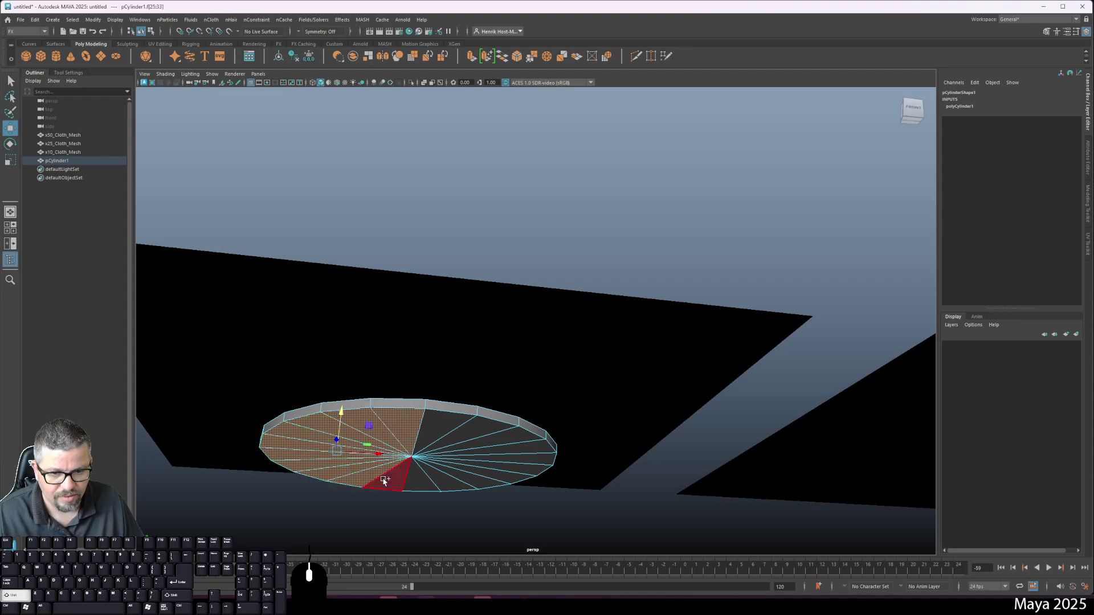
left_click(436, 479, "shift")
left_click(451, 477, "shift")
left_click(470, 468, "shift")
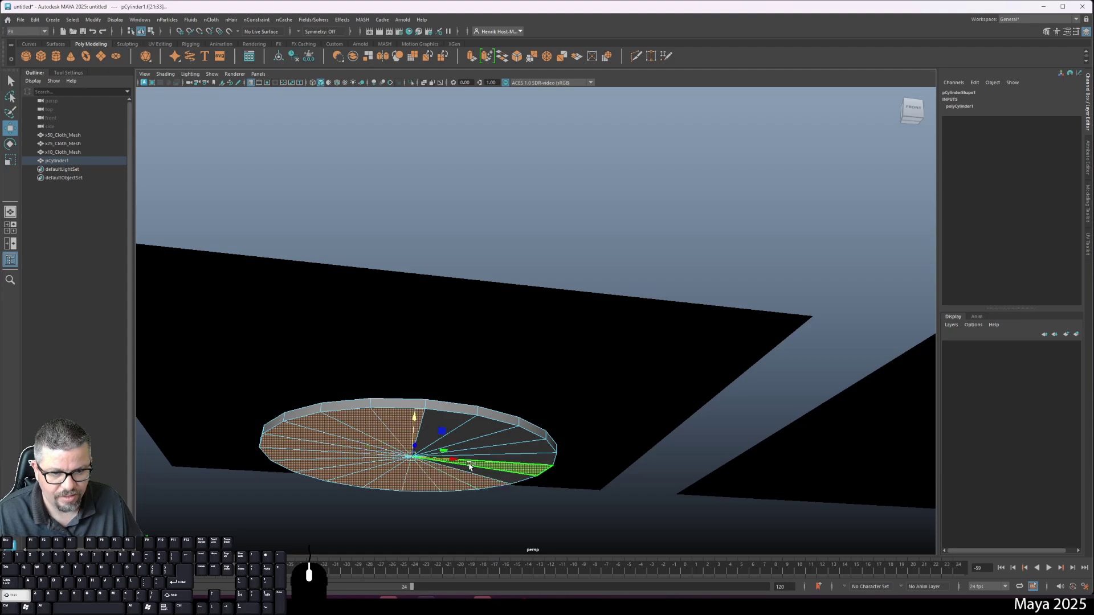
left_click(488, 457, "shift")
left_click(488, 458, "shift")
left_click(488, 449, "shift")
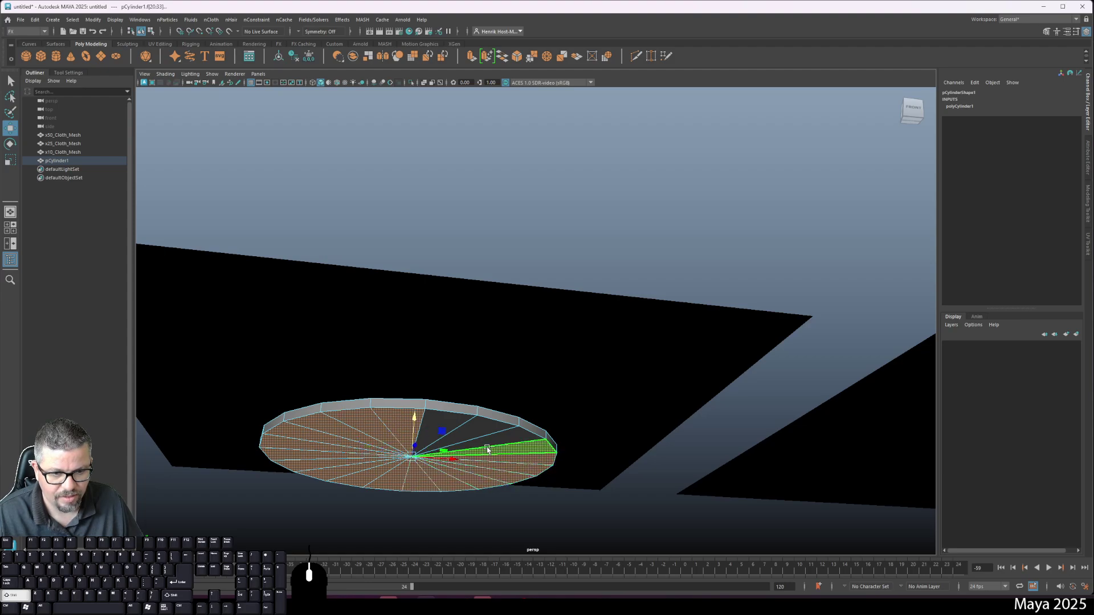
left_click(484, 441, "shift")
left_click(474, 434, "shift")
left_click(451, 424, "shift")
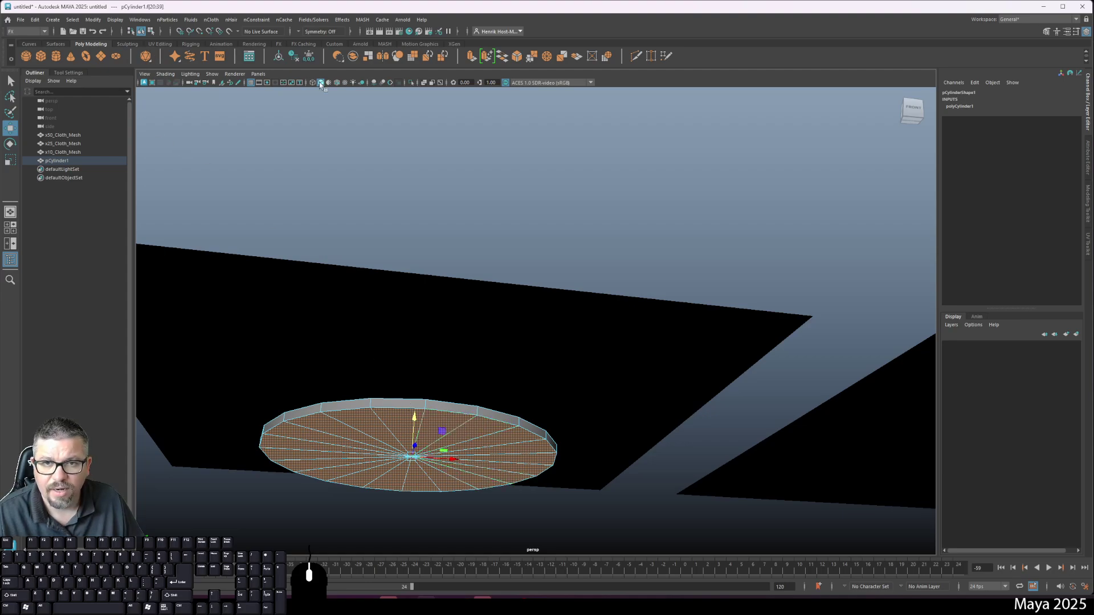
Extrude the selected underside faces, scale them inward to a small circle at the disc's centre, and extrude them again
left_click(486, 55)
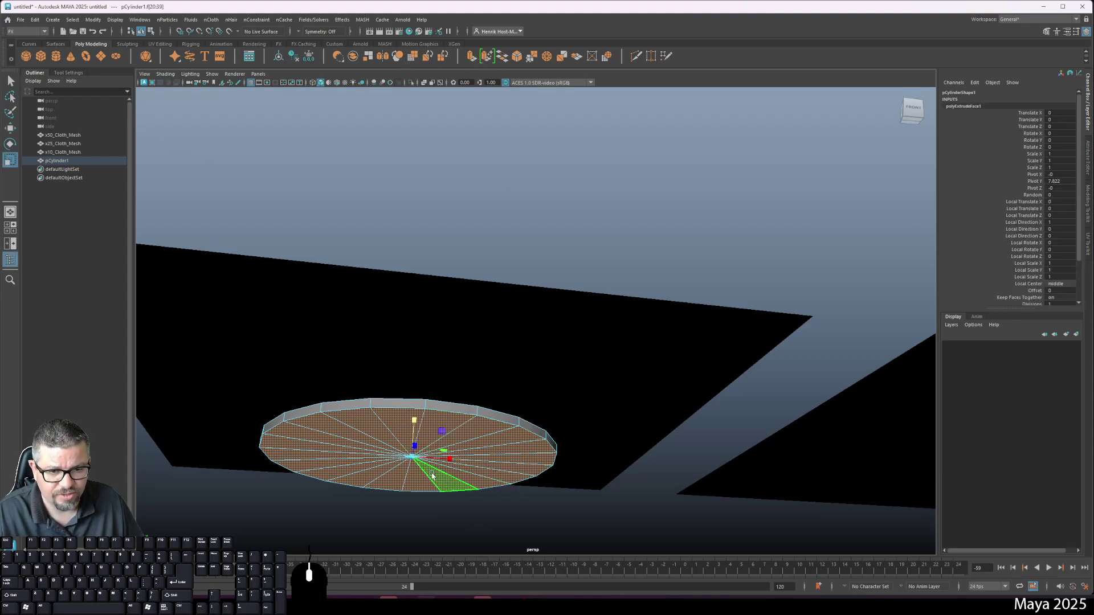
left_click_drag(412, 456, 232, 427)
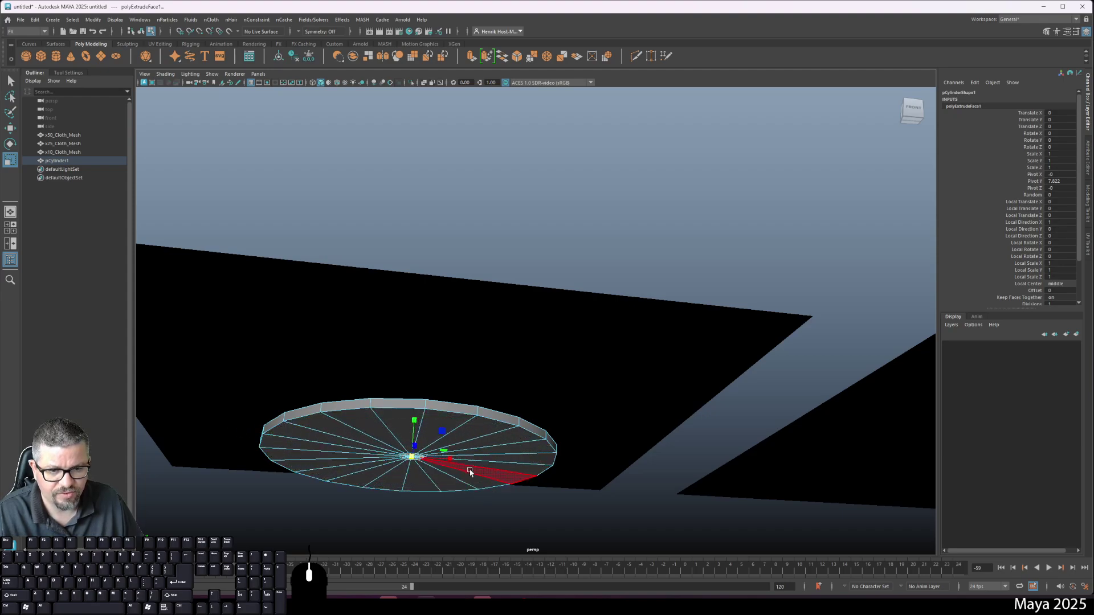
key("ctrl+e")
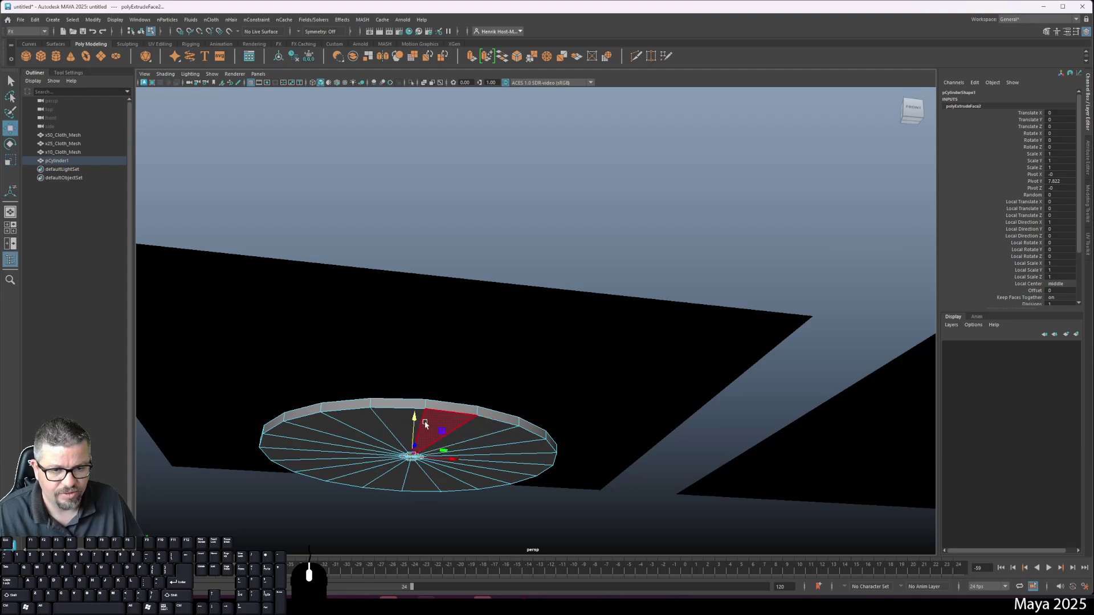
left_click_drag(464, 439, 547, 399, "alt")
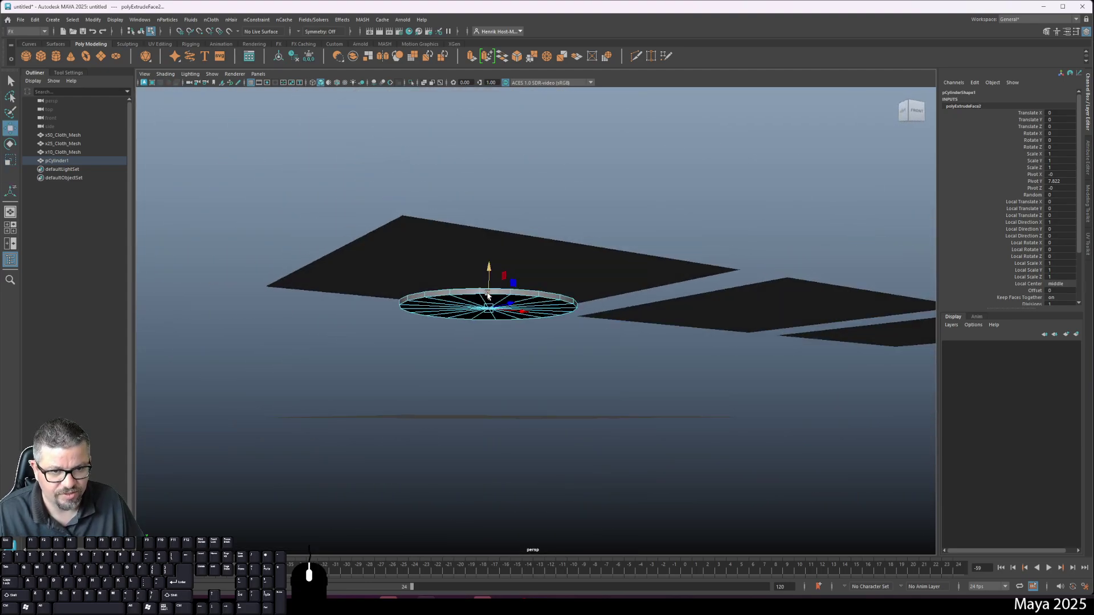
left_click_drag(517, 285, 511, 333)
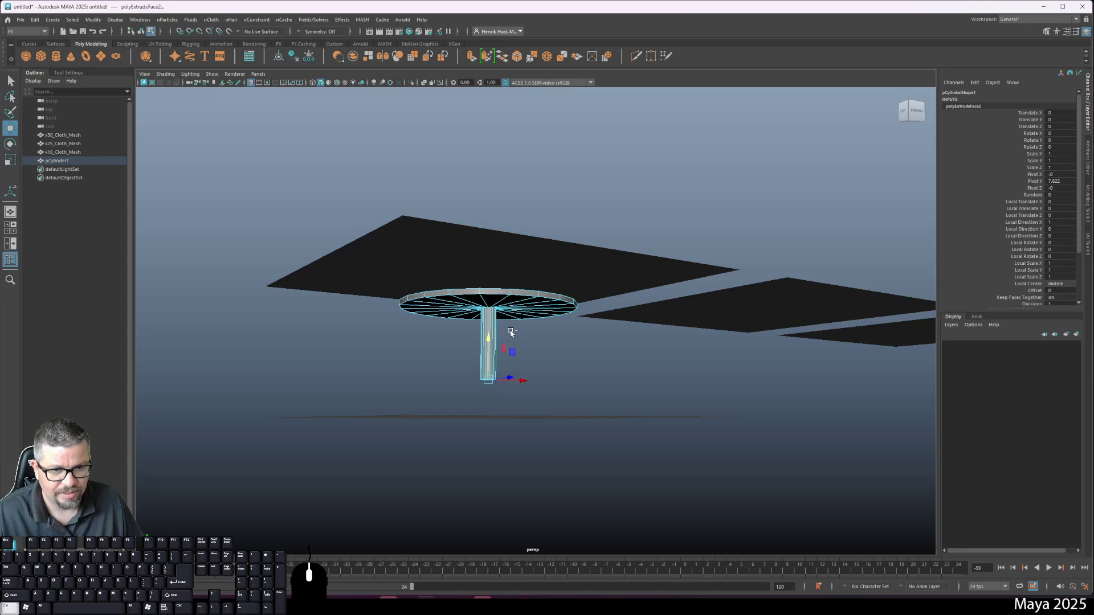
key("ctrl+z")
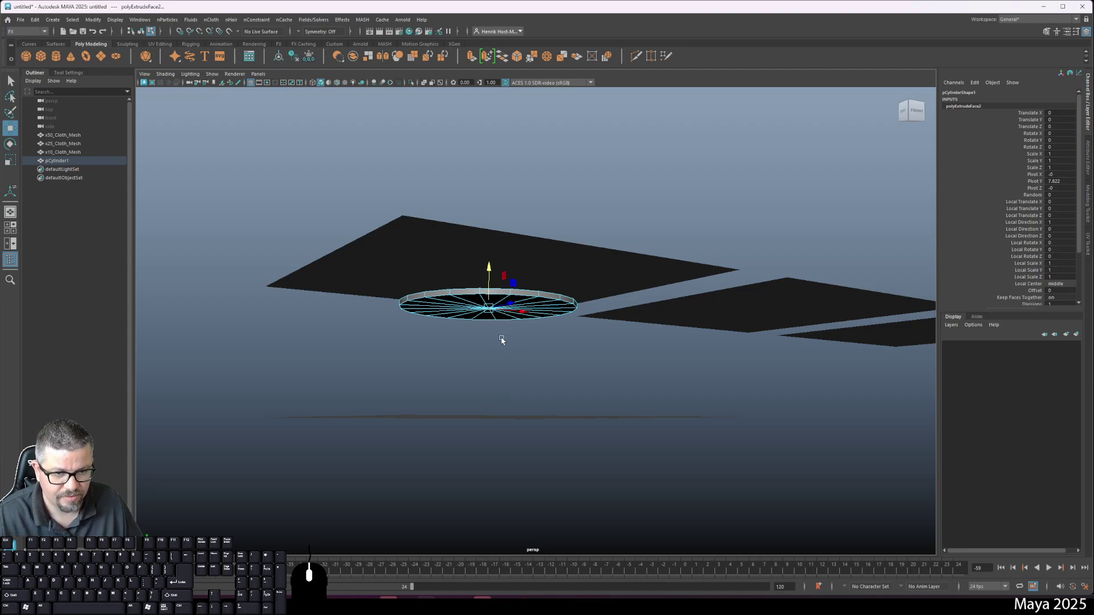
Scale the second extrusion's faces inward to roughly half the width of the surrounding circle
key("f")
left_click_drag(506, 359, 515, 386, "alt")
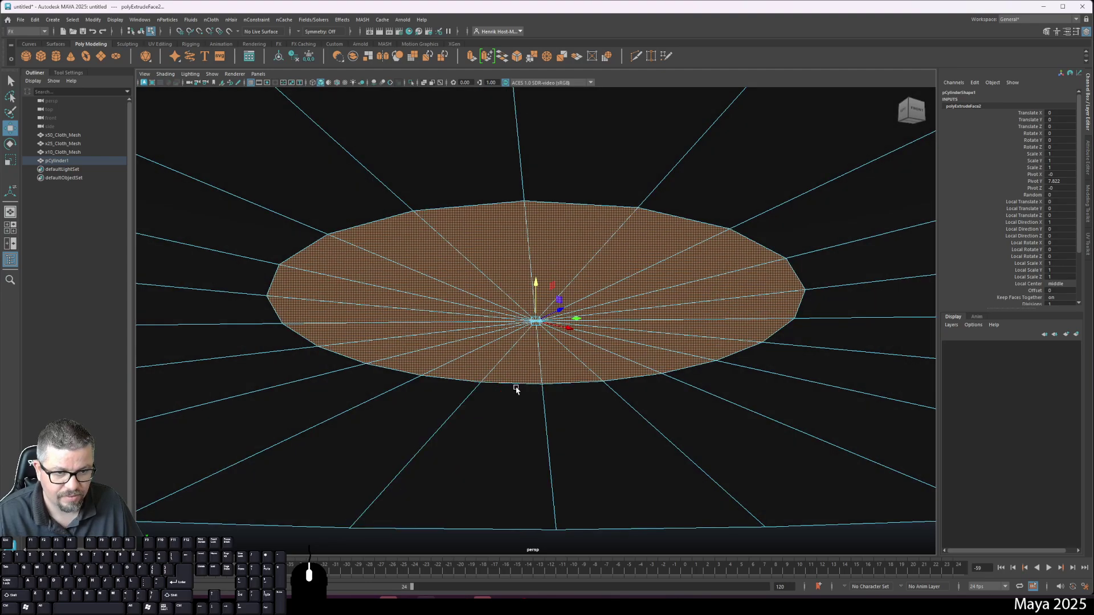
key("r")
left_click_drag(535, 326, 427, 304)
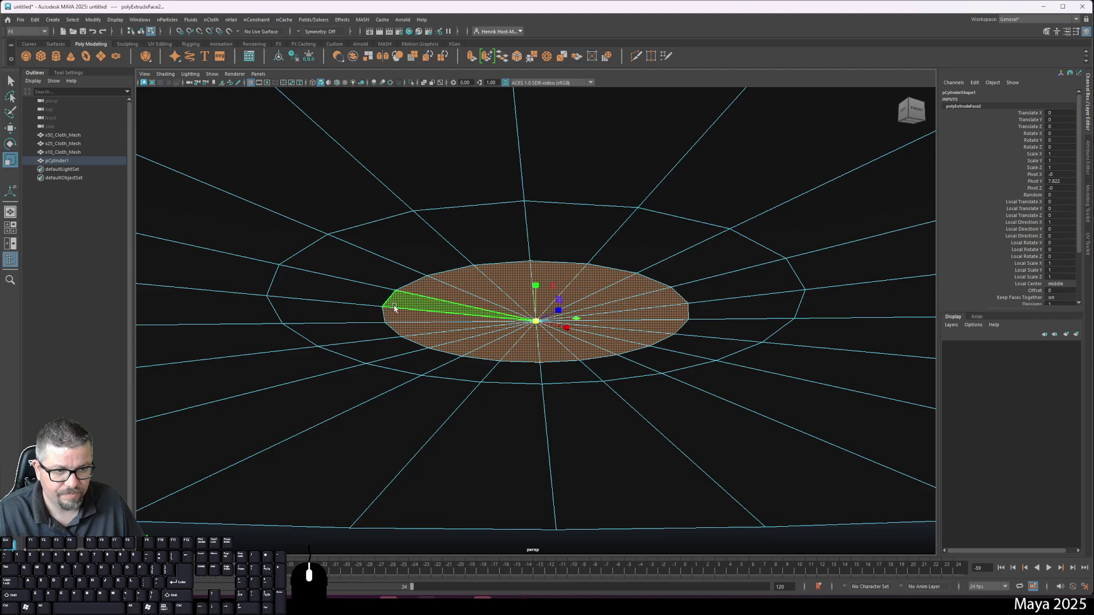
Extrude the small central faces straight down to just above the grid to form the table's leg
key("ctrl+e")
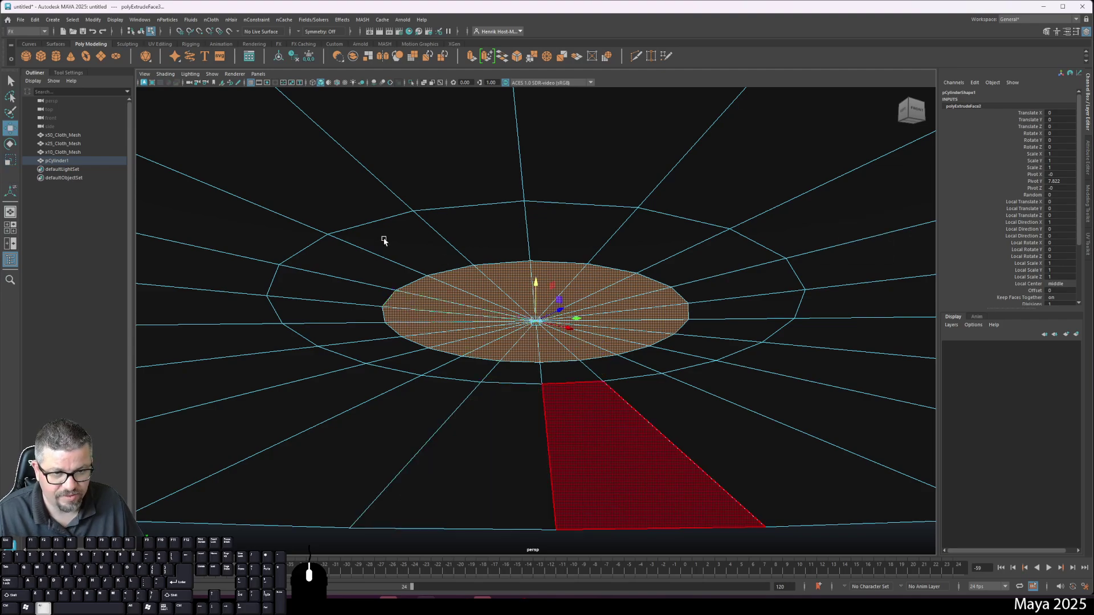
scroll(387, 285, "down", 10)
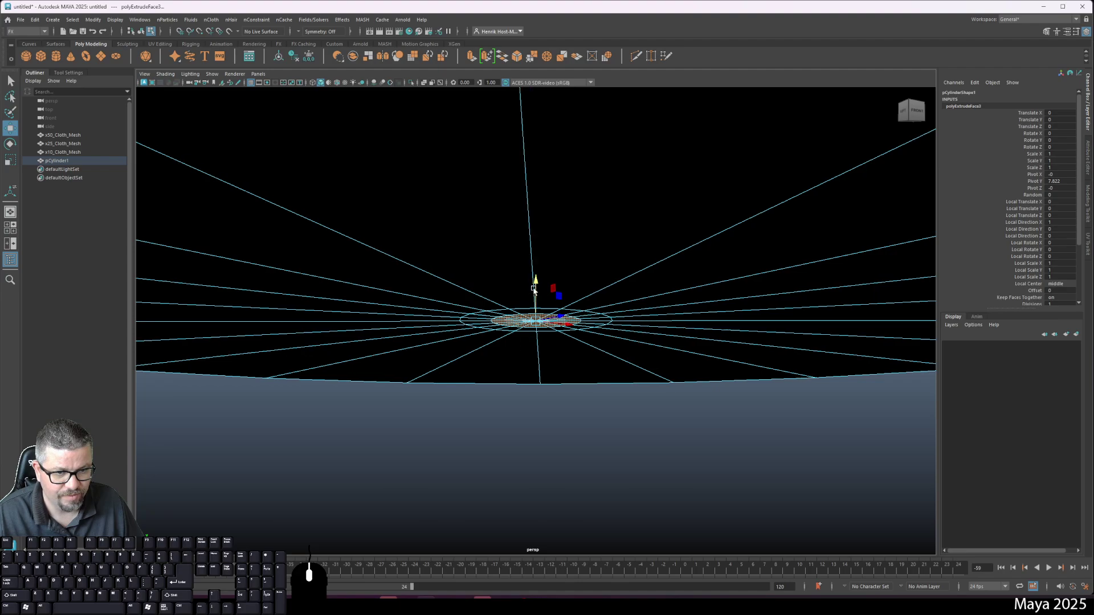
left_click_drag(536, 282, 589, 525)
right_click_drag(571, 378, 548, 388, "alt")
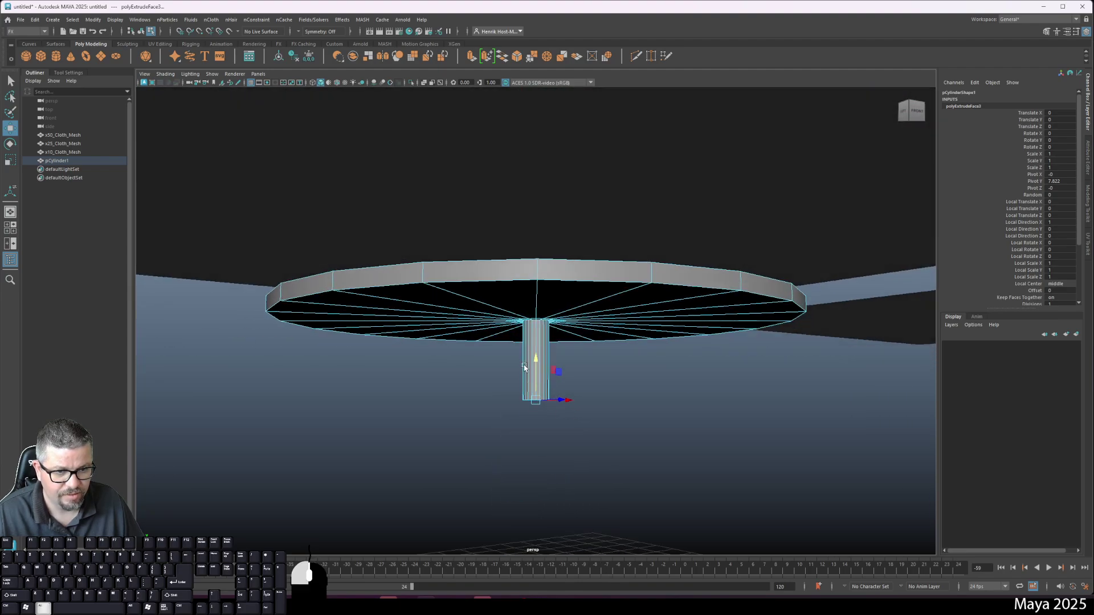
mouse_move(547, 388)
left_mouse_down("alt")
mouse_move(532, 376)
mouse_move(567, 516)
mouse_move(574, 434)
mouse_move(555, 408)
left_mouse_up("alt")
right_click_drag(555, 408, 439, 262, "alt")
left_click_drag(439, 262, 479, 335, "alt")
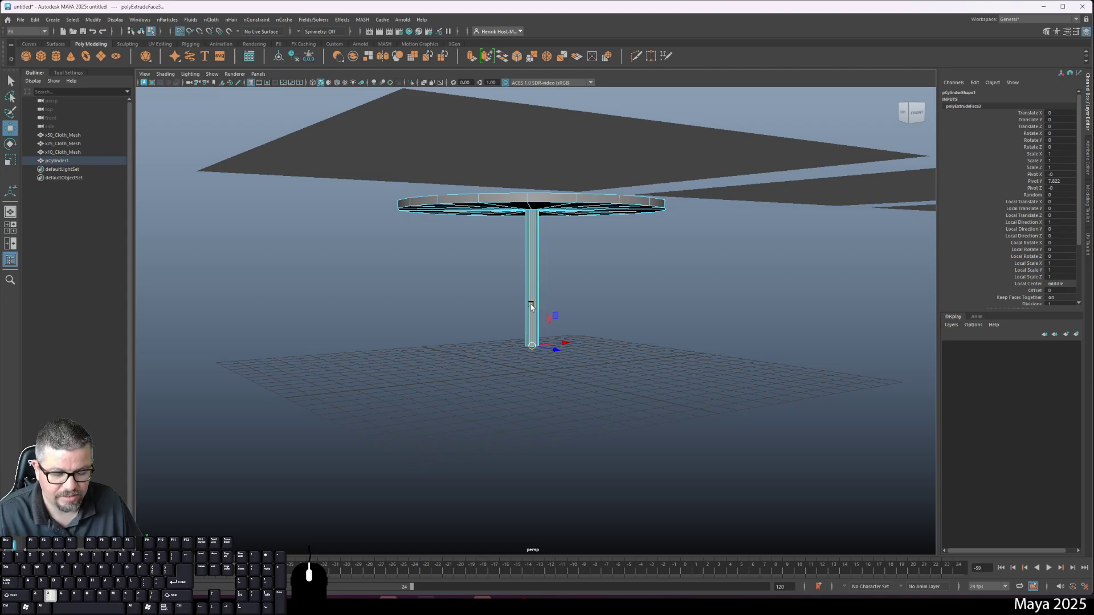
left_click_drag(531, 307, 531, 335)
left_click_drag(609, 366, 604, 440, "alt")
left_click_drag(547, 363, 548, 325)
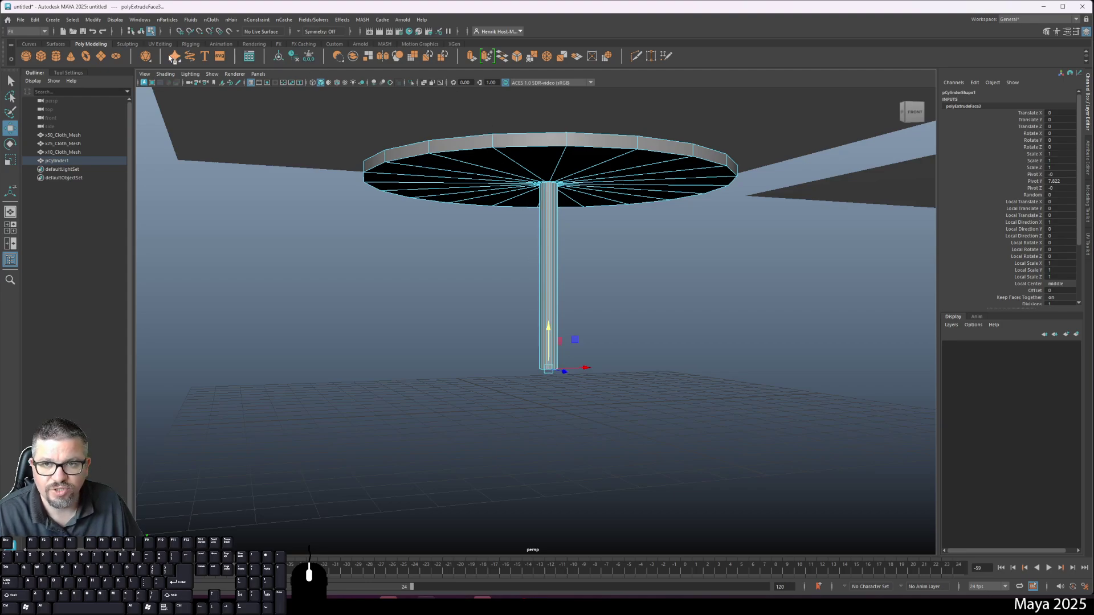
Extrude the leg's bottom faces, scale them outward, and pull them down to form a flared conical foot
key("ctrl+e")
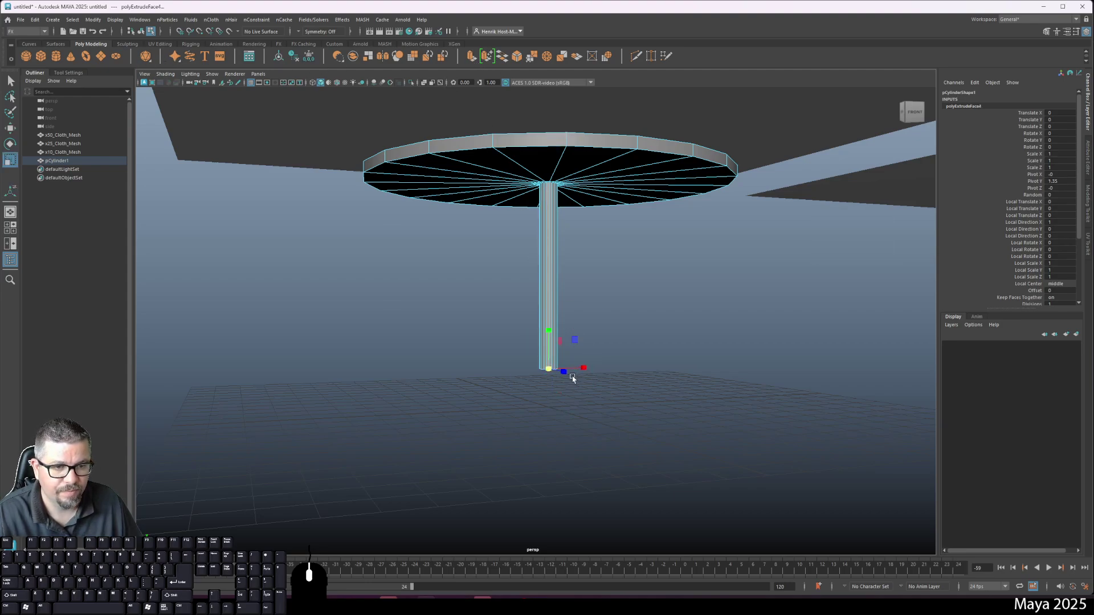
left_click_drag(547, 368, 604, 388)
key("w")
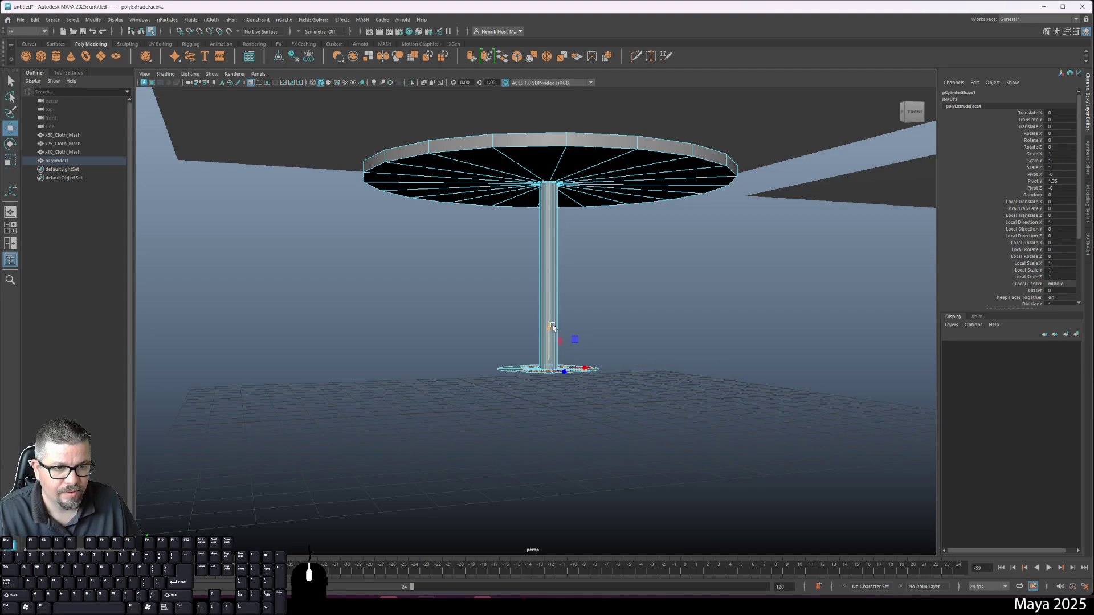
left_click_drag(548, 331, 567, 355)
Extrude the foot's bottom faces down to give the base a short vertical rim, and return to object mode
key("ctrl+e")
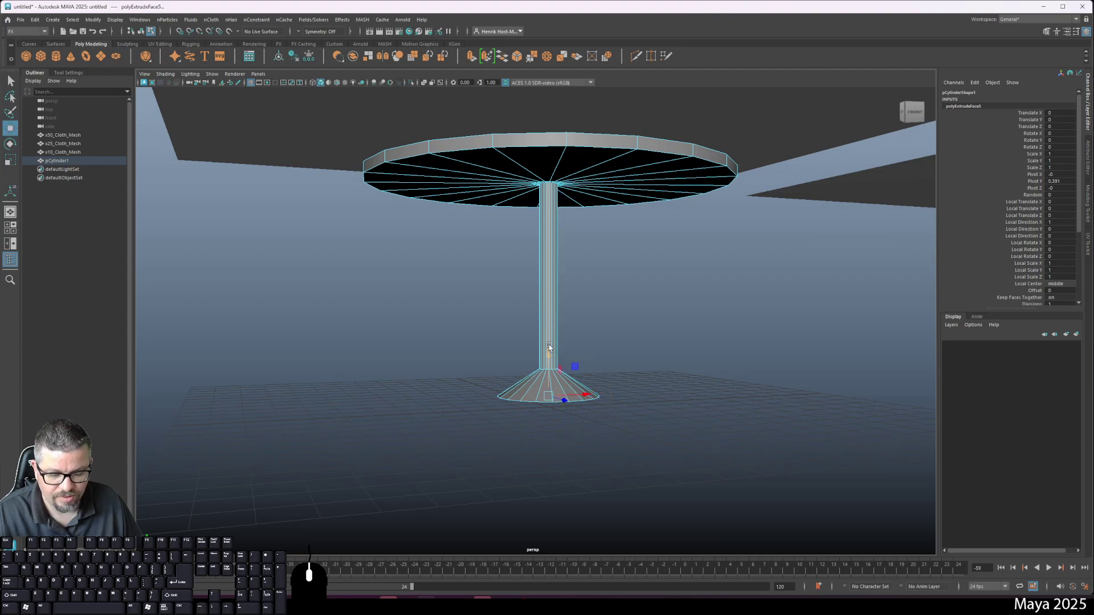
left_click_drag(549, 348, 552, 417)
left_click_drag(612, 446, 535, 227, "alt")
right_click_drag(534, 226, 573, 295)
left_click_drag(571, 254, 568, 304, "alt")
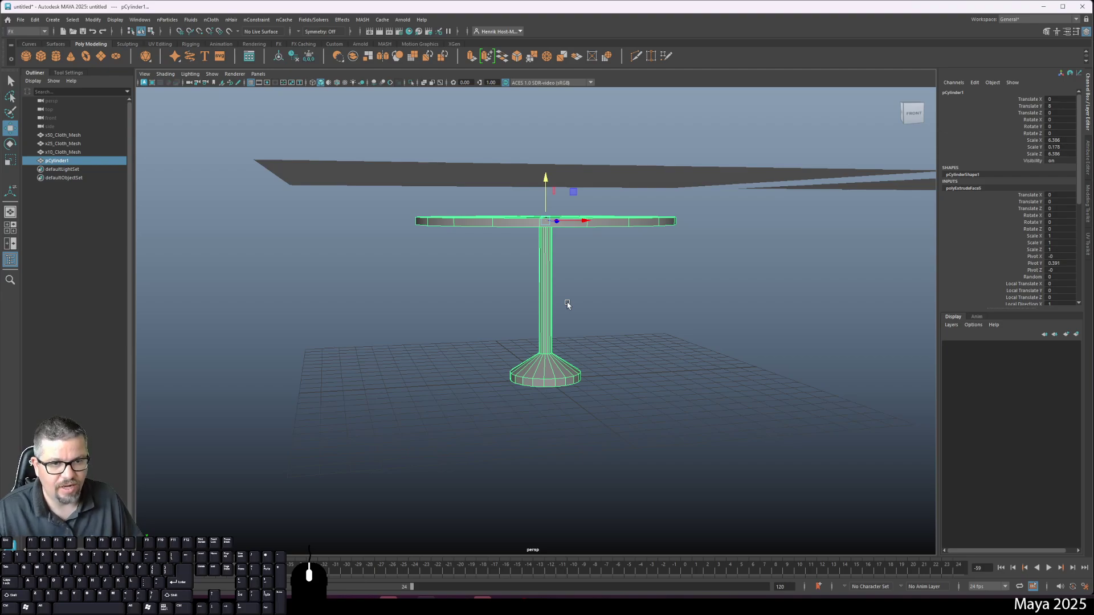
Create a polygon cylinder, flatten it into a disc about 5.43 in scale, and raise it to the first tabletop's height
left_click(55, 58)
key("r")
left_click_drag(545, 340, 659, 416)
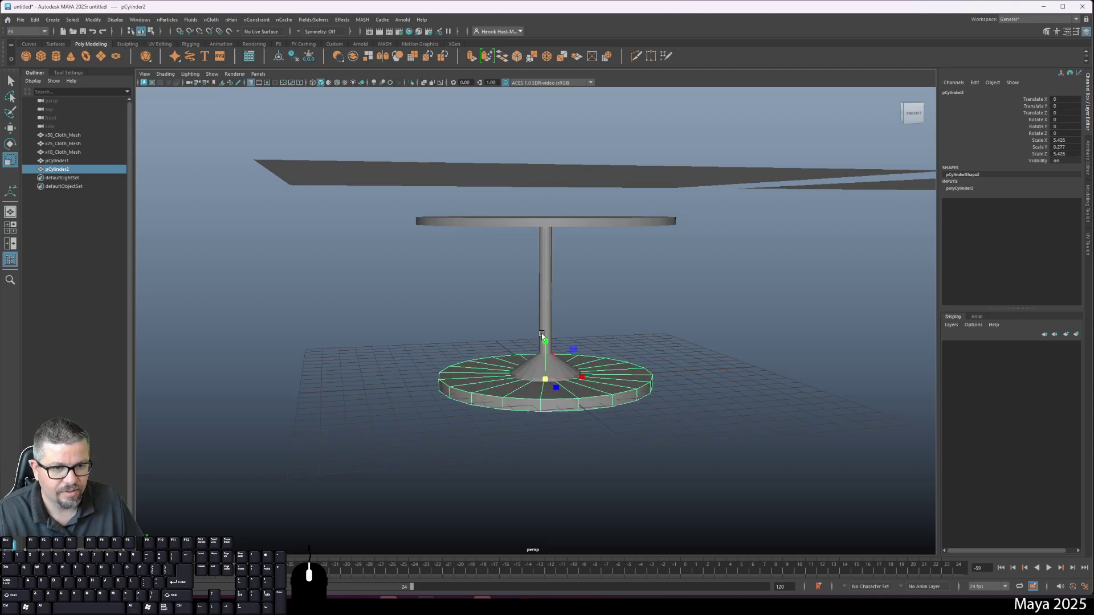
left_click_drag(542, 335, 542, 177)
key("w")
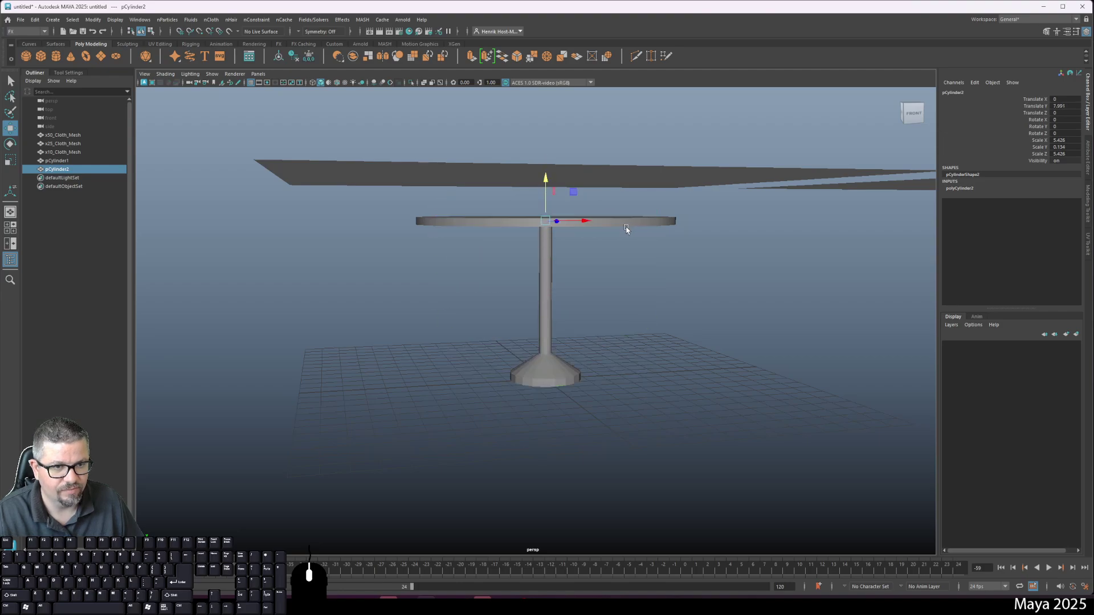
Move the new disc along X to Translate X 30, beneath the middle cloth plane
left_click_drag(603, 253, 976, 245, "alt")
middle_click_drag(976, 245, 472, 293, "alt")
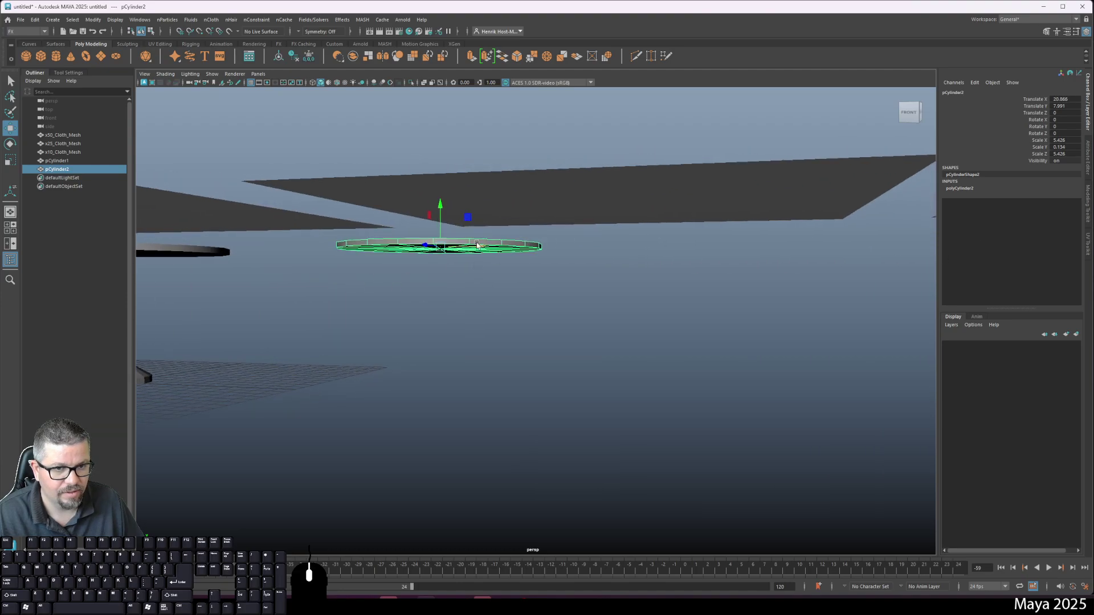
left_click_drag(478, 245, 586, 245)
left_click(1074, 100)
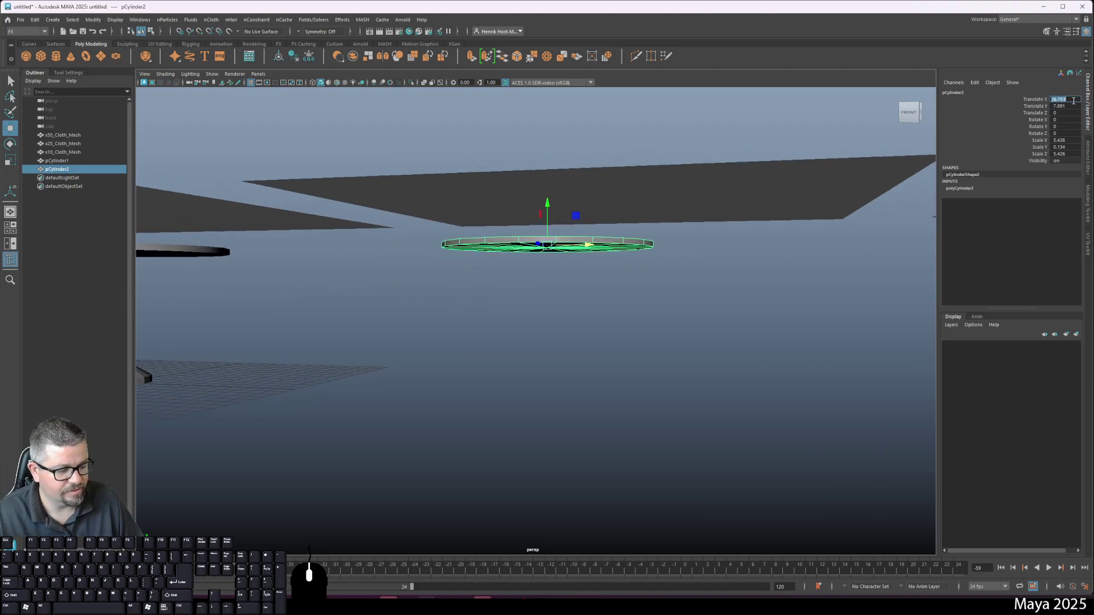
type("30")
key("Return")
Compare the new disc's size and height with the first table's top from several angles
left_click_drag(764, 222, 636, 297, "alt")
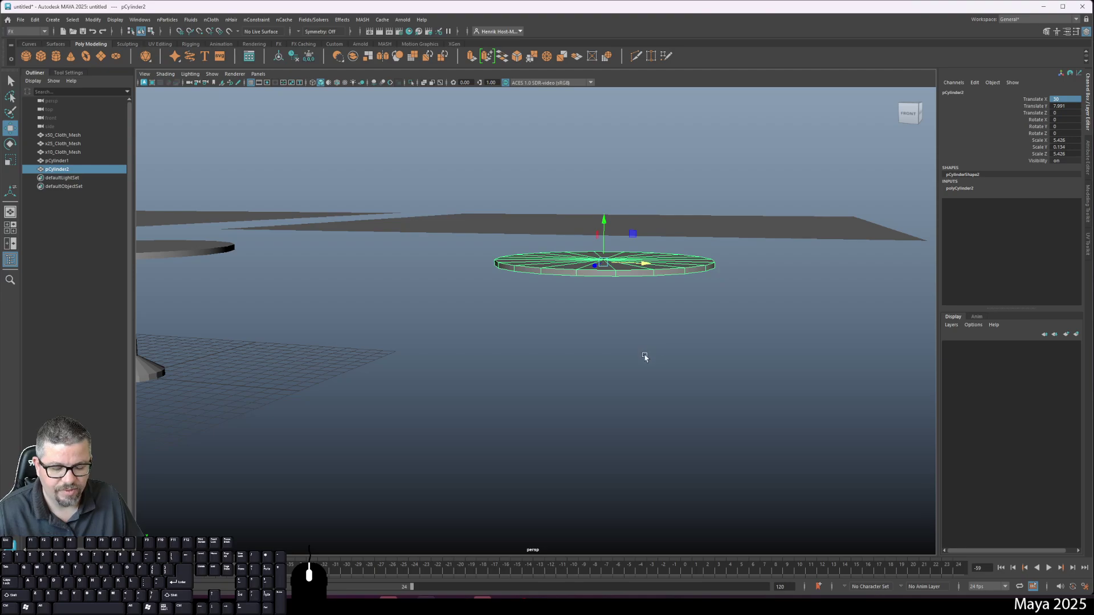
middle_click_drag(275, 301, 349, 289, "alt")
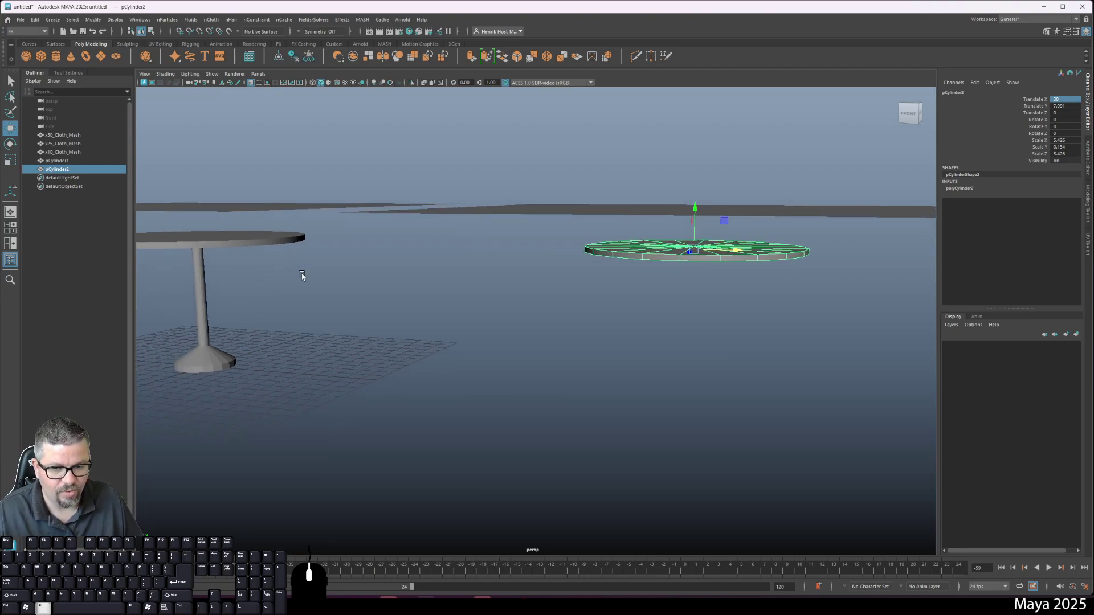
left_click_drag(302, 276, 508, 330, "alt")
left_click(526, 312)
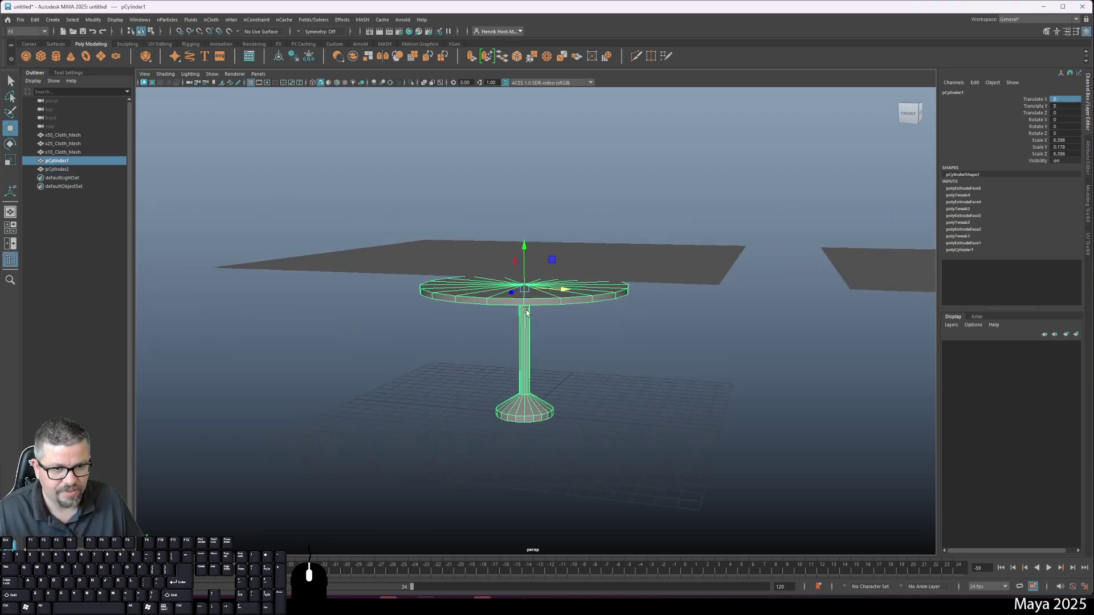
left_click_drag(652, 357, 435, 334, "alt")
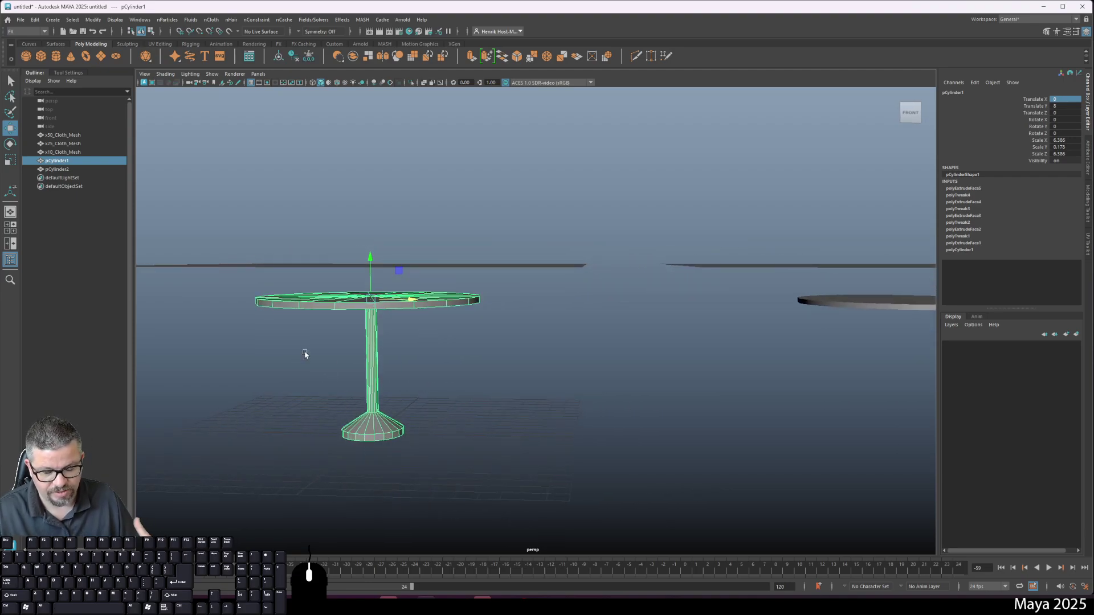
left_click_drag(428, 367, 432, 391, "alt")
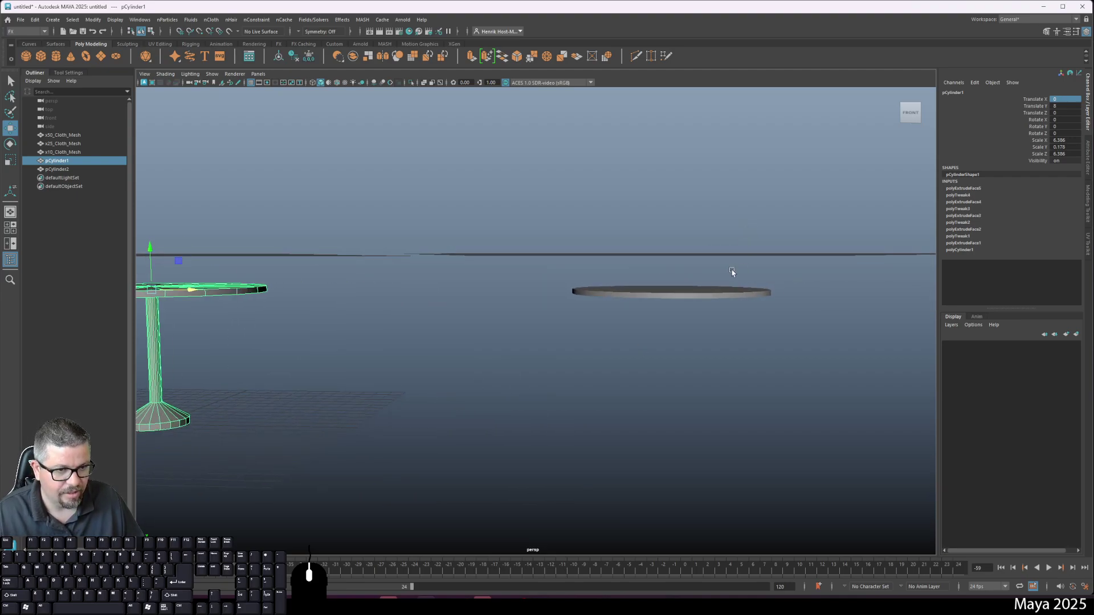
left_click(747, 296)
mouse_move(551, 335)
left_mouse_down("alt")
mouse_move(519, 345)
mouse_move(572, 333)
left_mouse_up("alt")
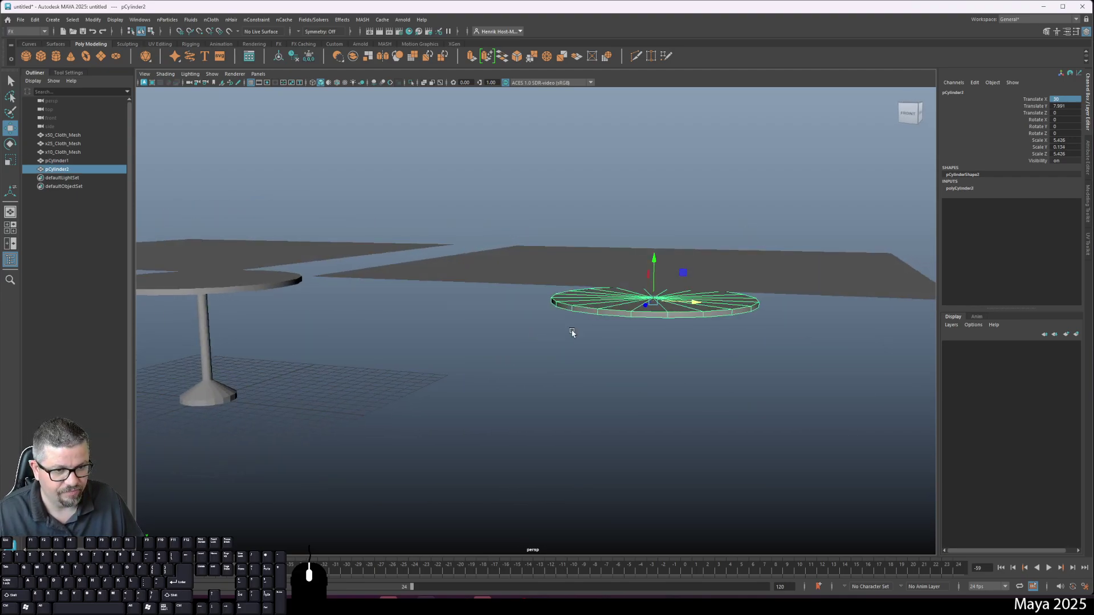
left_click_drag(640, 352, 303, 296, "alt")
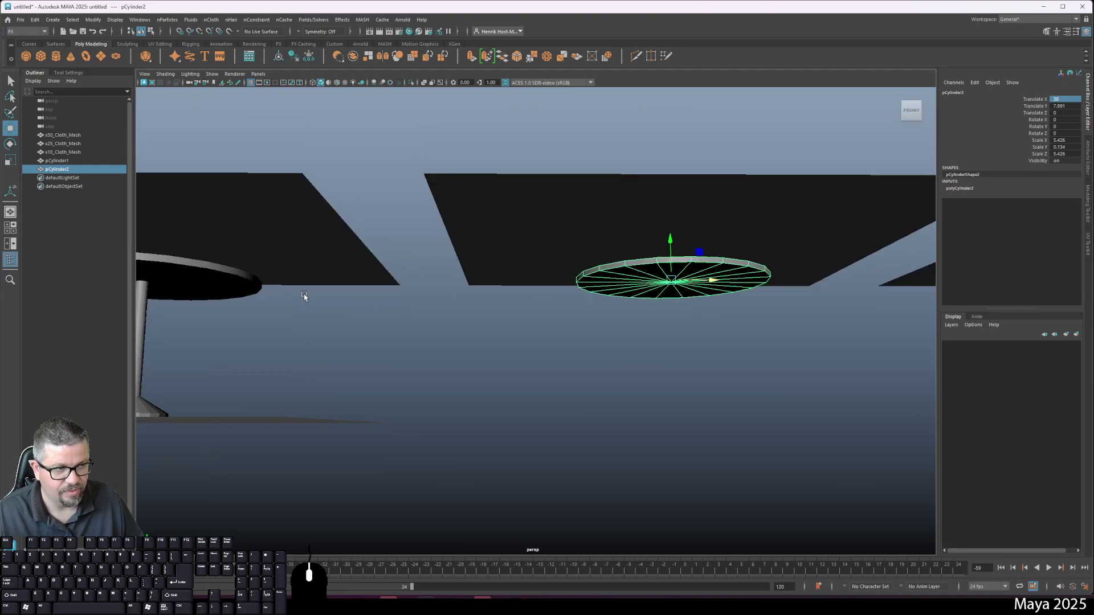
left_click(156, 271)
left_click_drag(384, 320, 661, 356, "alt")
left_click_drag(791, 324, 762, 341, "alt")
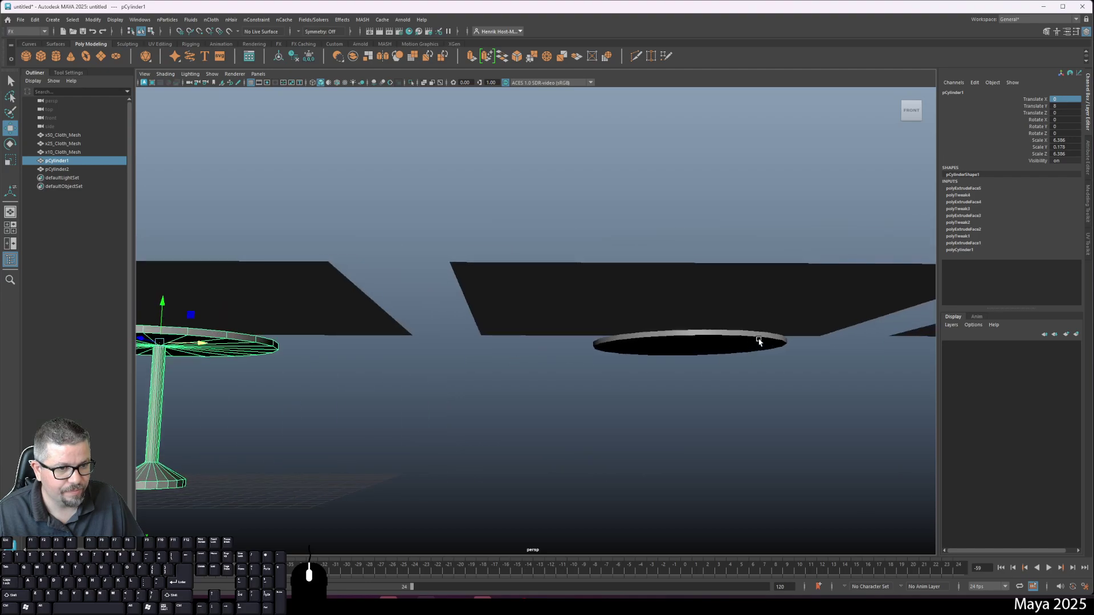
Move the disc back to Translate X 0 over the first table and scale it to about 6.4 to match that tabletop
left_click(730, 353)
key("r")
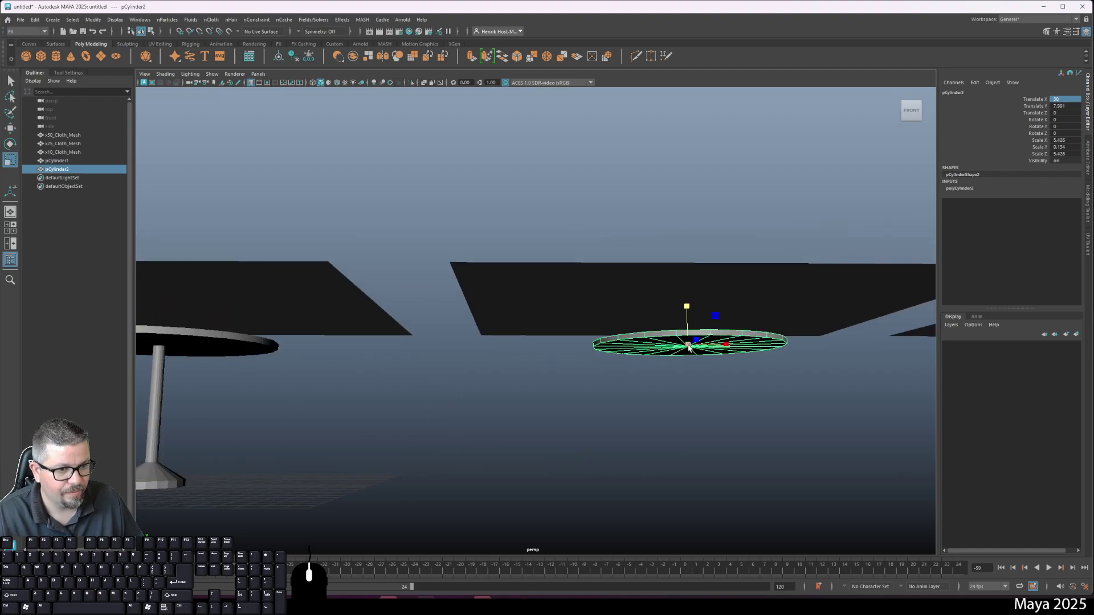
left_click_drag(688, 345, 198, 344)
key("w")
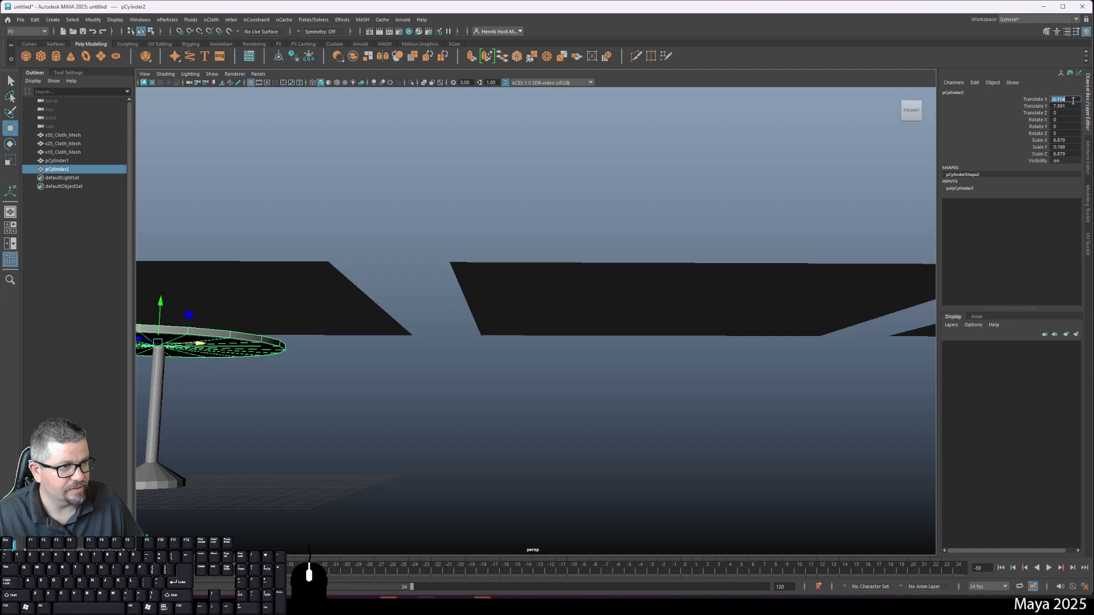
type("0")
key("Return")
left_click_drag(579, 330, 572, 439, "alt")
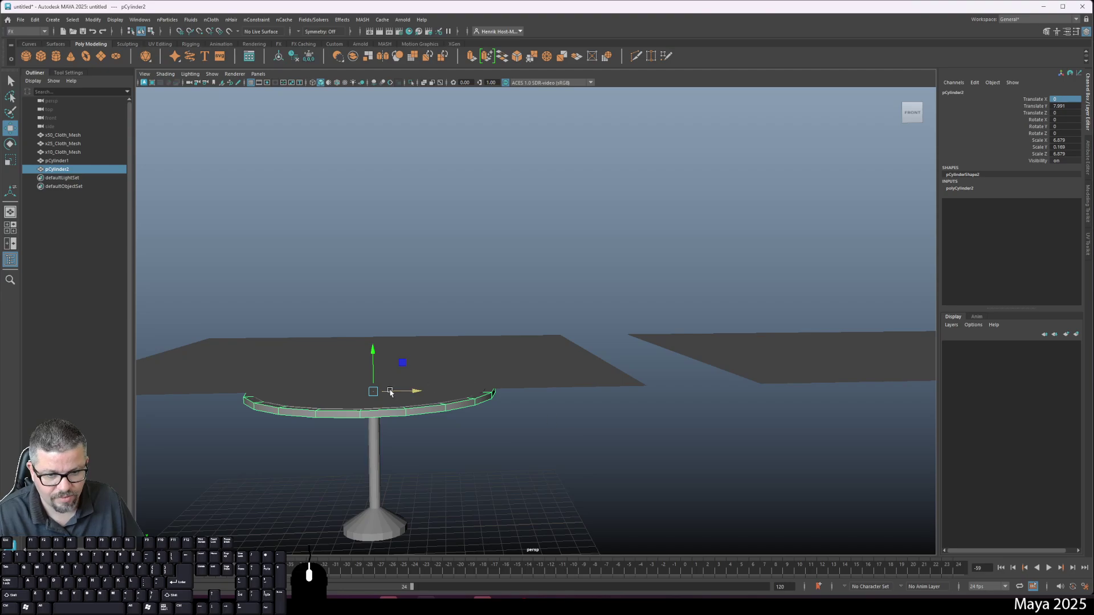
key("r")
left_click_drag(373, 392, 362, 390)
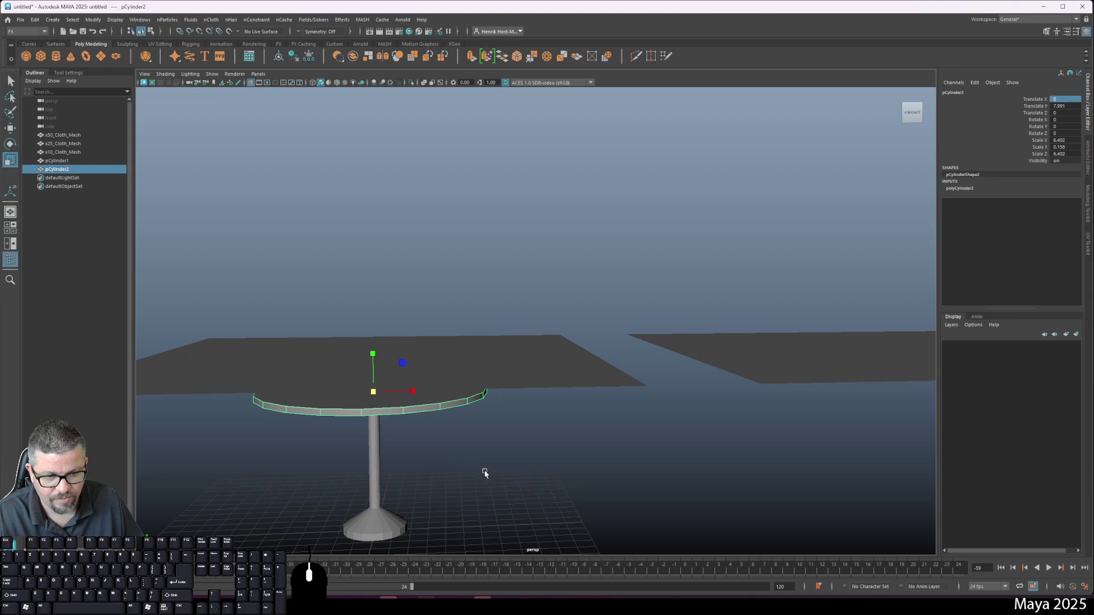
key("w")
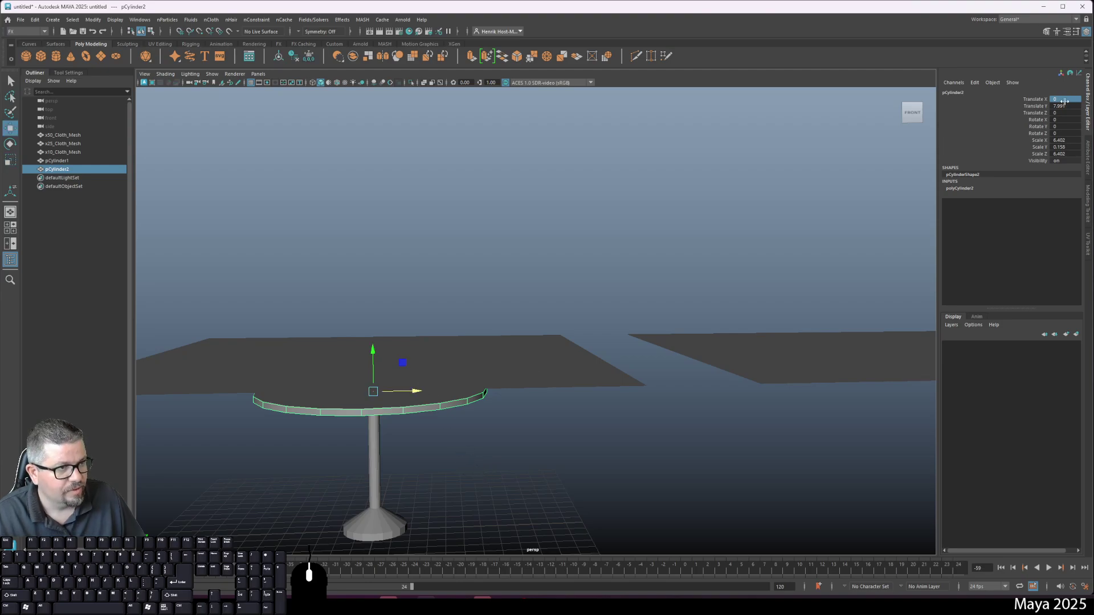
Place the resized disc at Translate X 30 and a duplicate of it at Translate X 60
type("30")
key("Return")
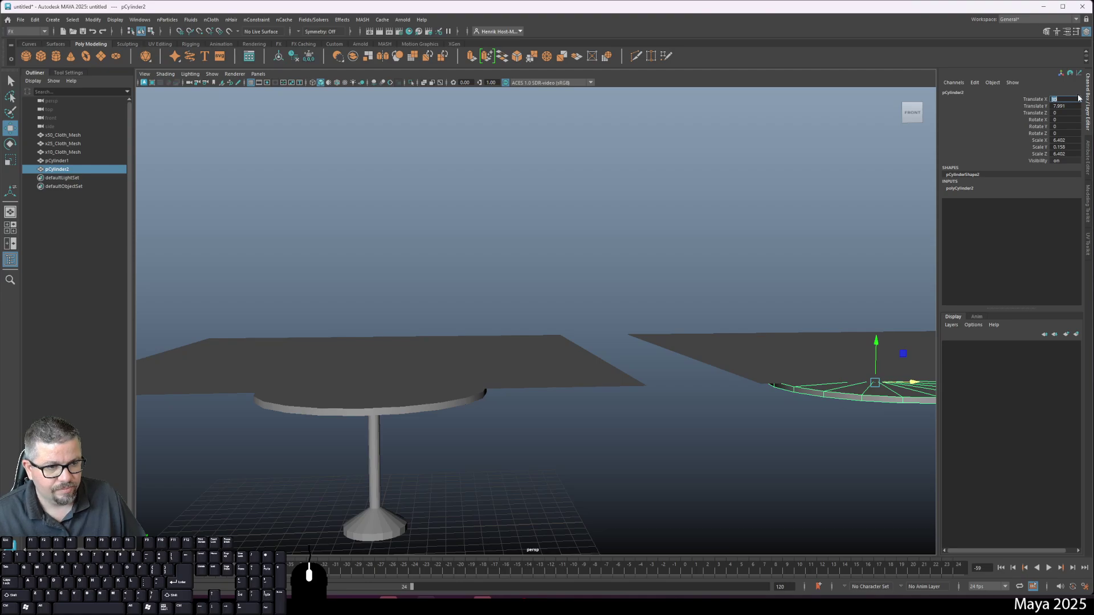
key("f")
key("ctrl+d")
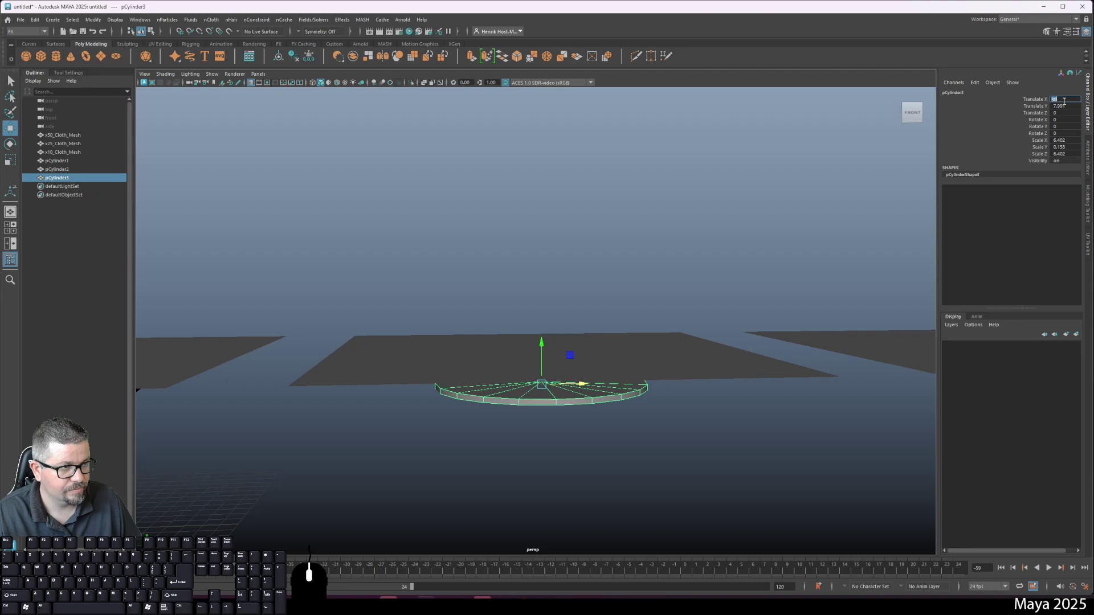
type("60")
key("Return")
Create a polygon cylinder and place it at Translate X 30 below the middle tabletop
middle_click_drag(507, 432, 661, 389, "alt")
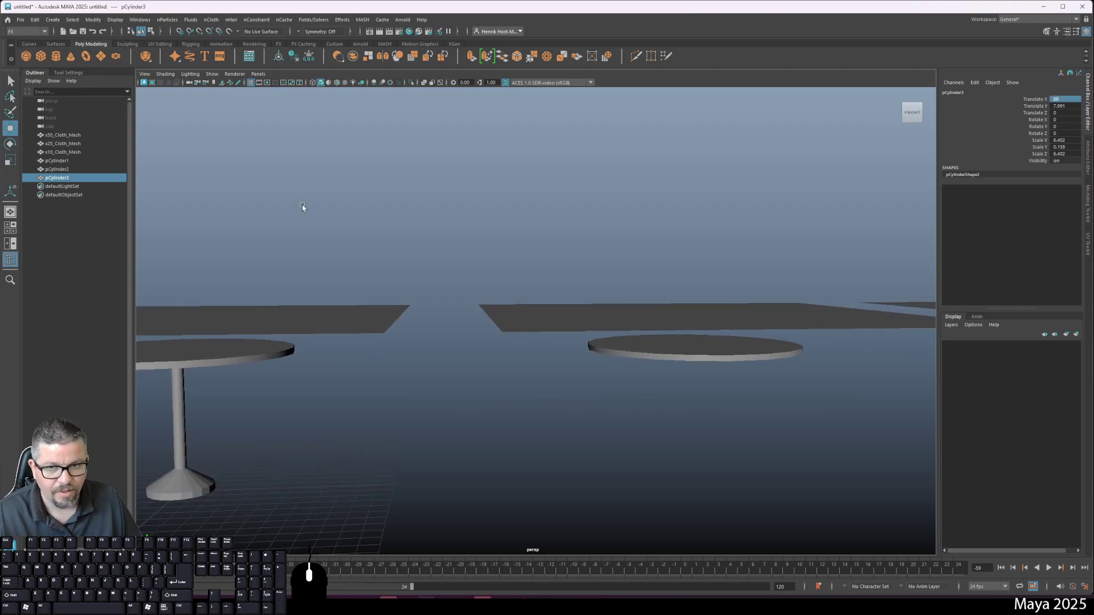
left_click(56, 56)
right_click_drag(513, 311, 433, 330, "alt")
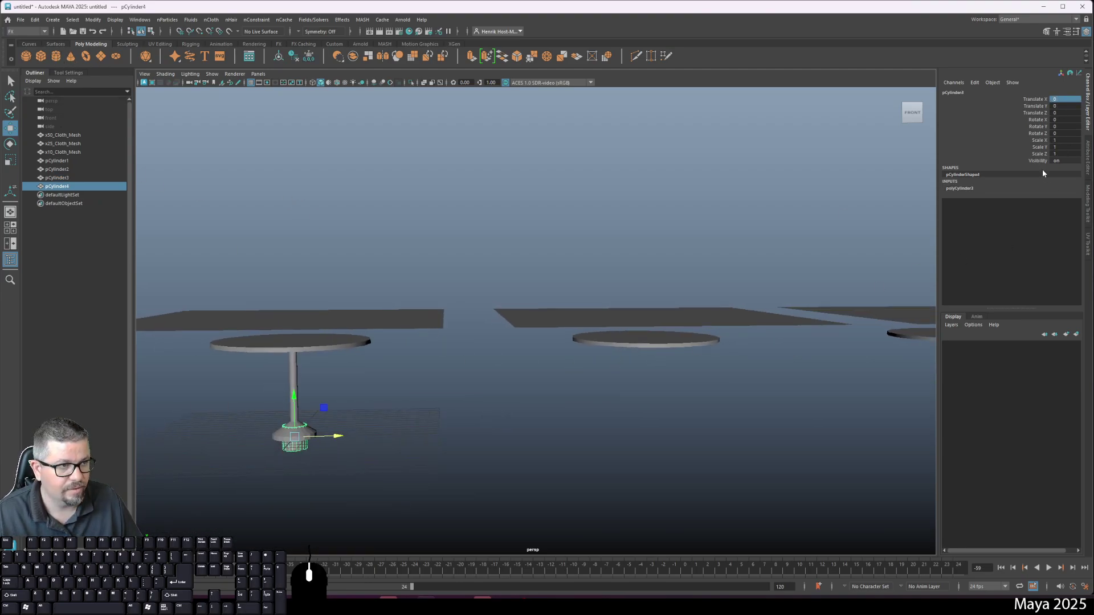
type("30")
key("Return")
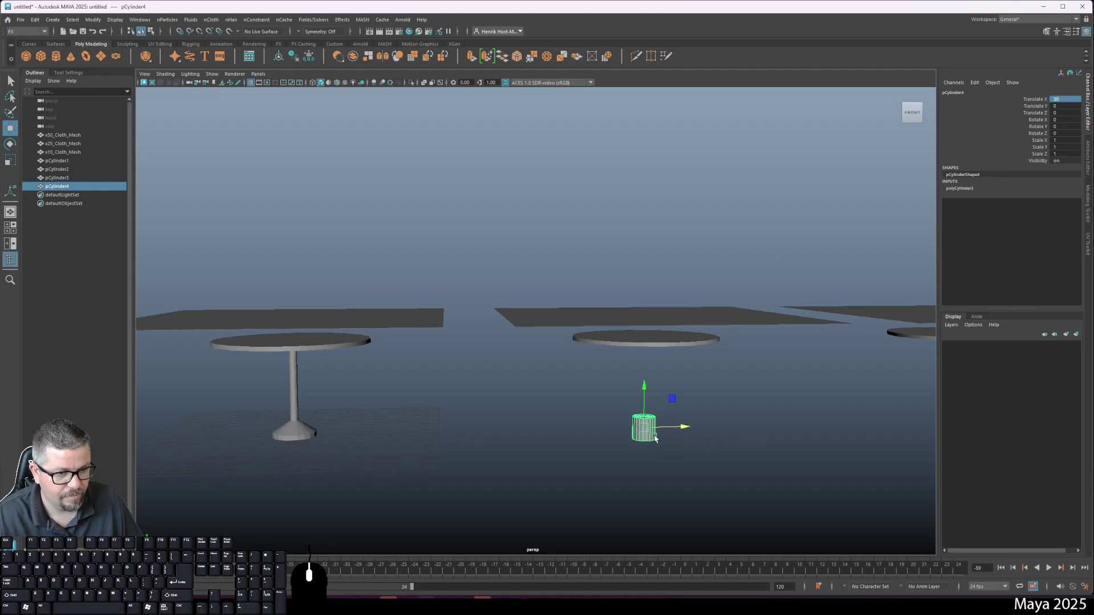
Scale the cylinder into a thin leg about 0.32 by 3.51 and raise it to about Y 4.49, meeting the middle tabletop
key("r")
mouse_move(644, 427)
left_mouse_down()
mouse_move(599, 396)
mouse_move(632, 405)
mouse_move(650, 338)
mouse_move(646, 114)
mouse_move(640, 454)
mouse_move(656, 432)
left_mouse_up()
key("w")
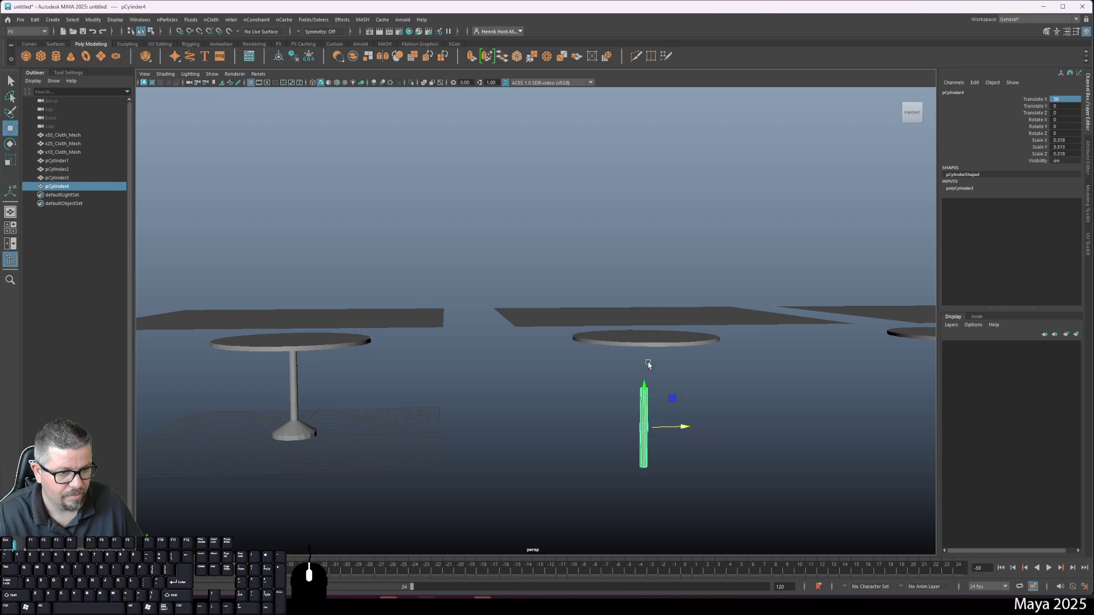
left_click_drag(644, 388, 668, 340)
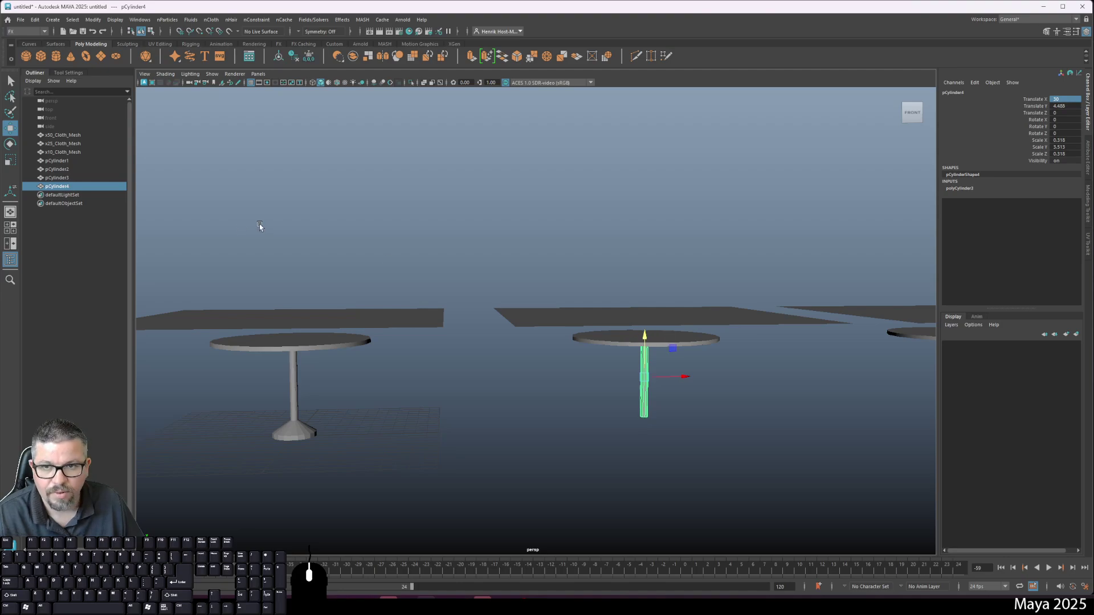
Create another cylinder at Translate X 30 and scale it into a flat base about 2.25 wide and 0.27 high
left_click(55, 58)
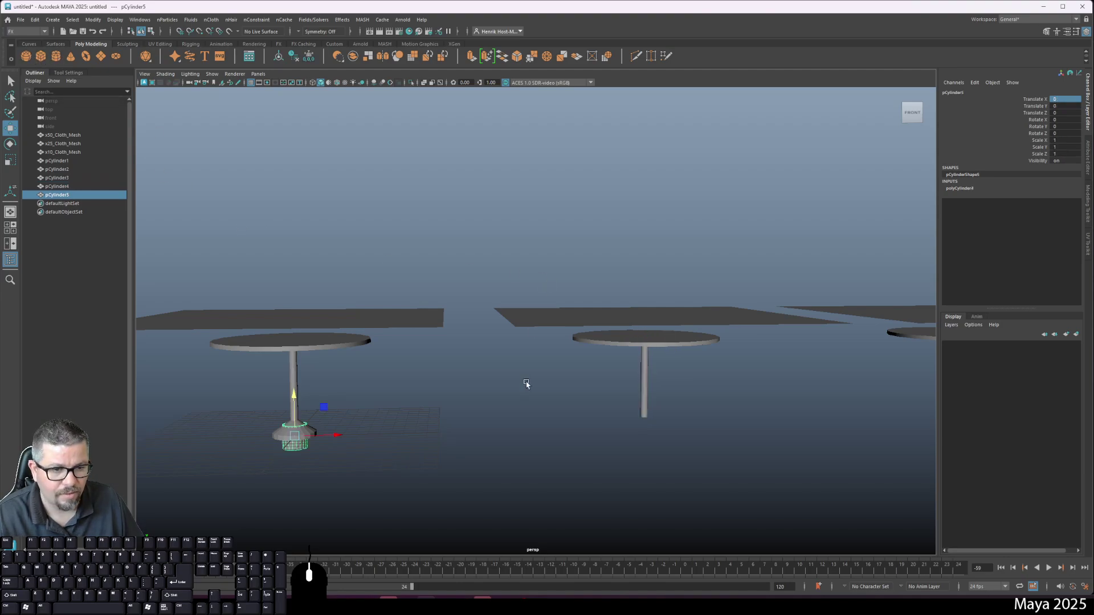
type("30")
key("Return")
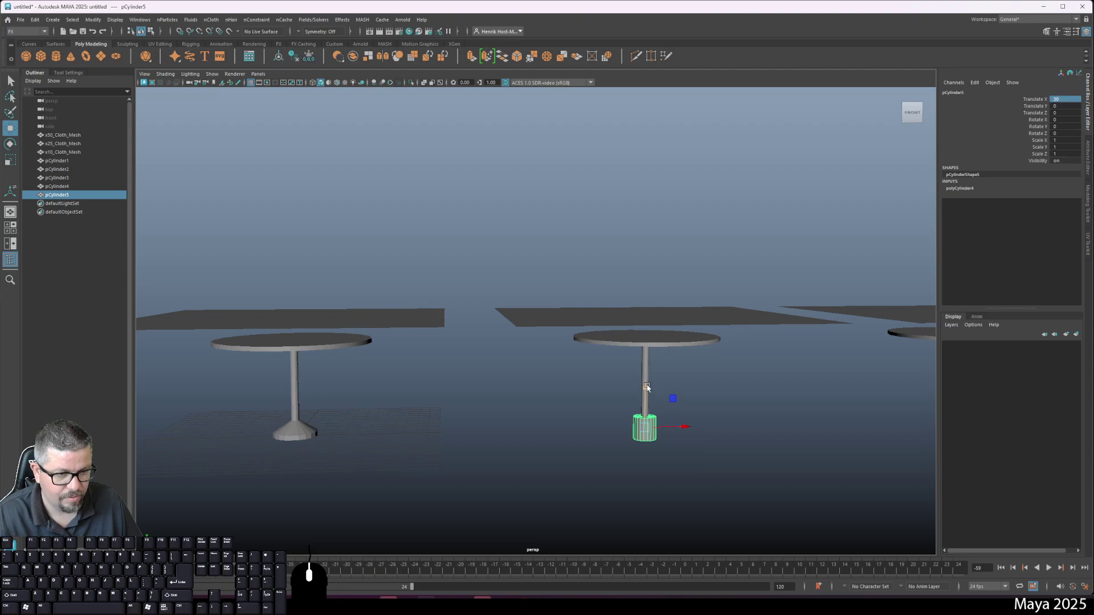
key("r")
left_click_drag(644, 385, 653, 416)
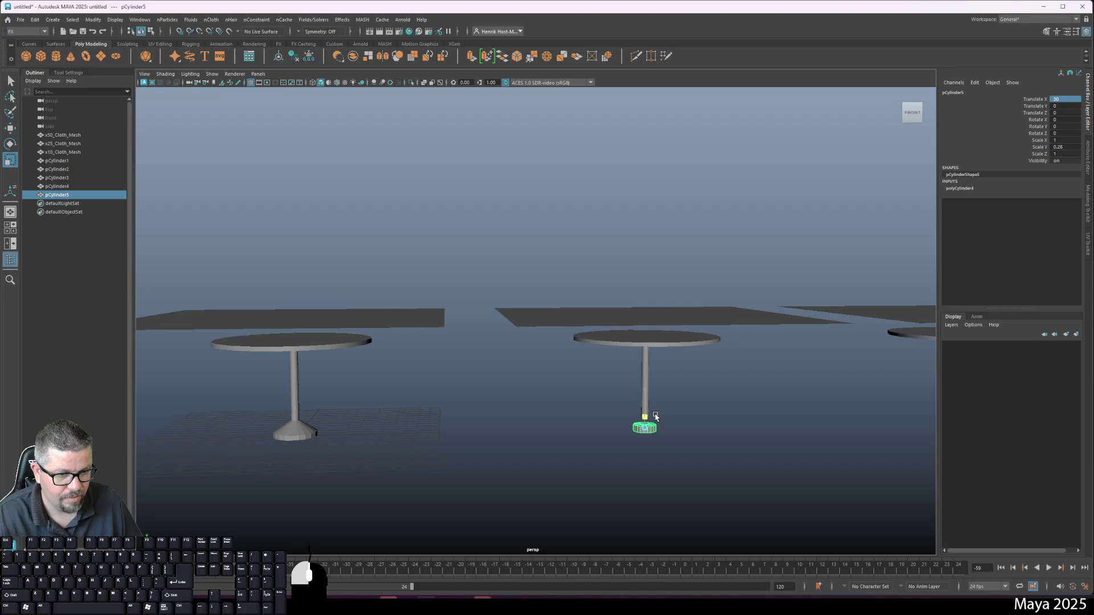
mouse_move(656, 416)
left_mouse_down()
mouse_move(648, 425)
mouse_move(655, 415)
mouse_move(658, 424)
mouse_move(647, 407)
left_mouse_up()
Pull the base disc's top centre vertex up the leg to form a conical foot, and return to object mode
right_click_drag(652, 322, 618, 317)
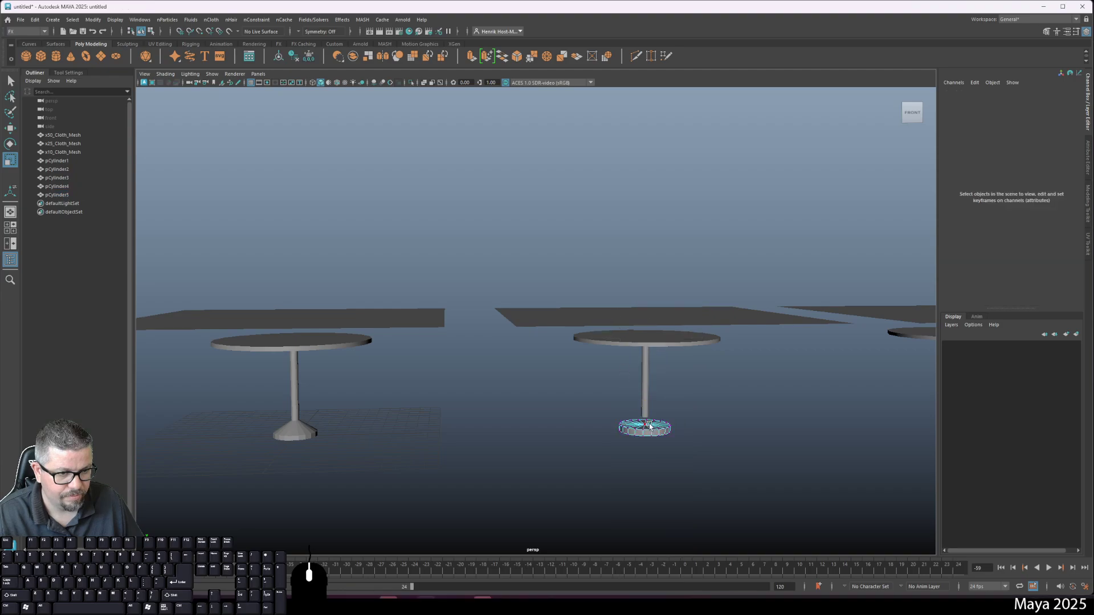
left_click(644, 402)
key("w")
left_click_drag(644, 360, 647, 371)
right_click_drag(649, 337, 690, 315)
left_click(696, 505)
left_click_drag(696, 505, 344, 420, "alt")
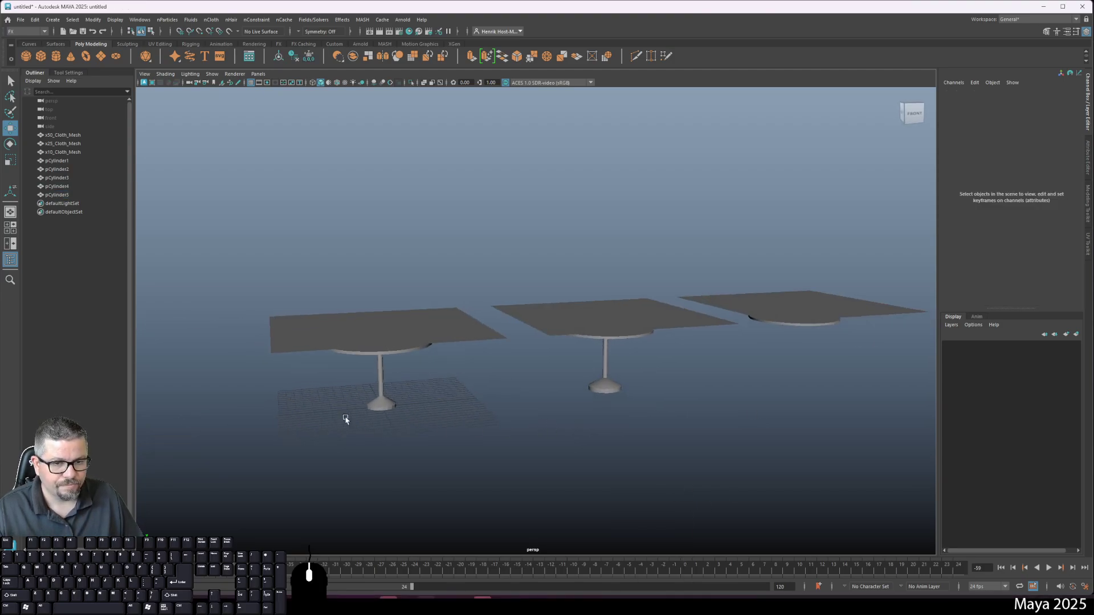
left_click(381, 382)
right_click_drag(382, 354, 483, 383, "shift")
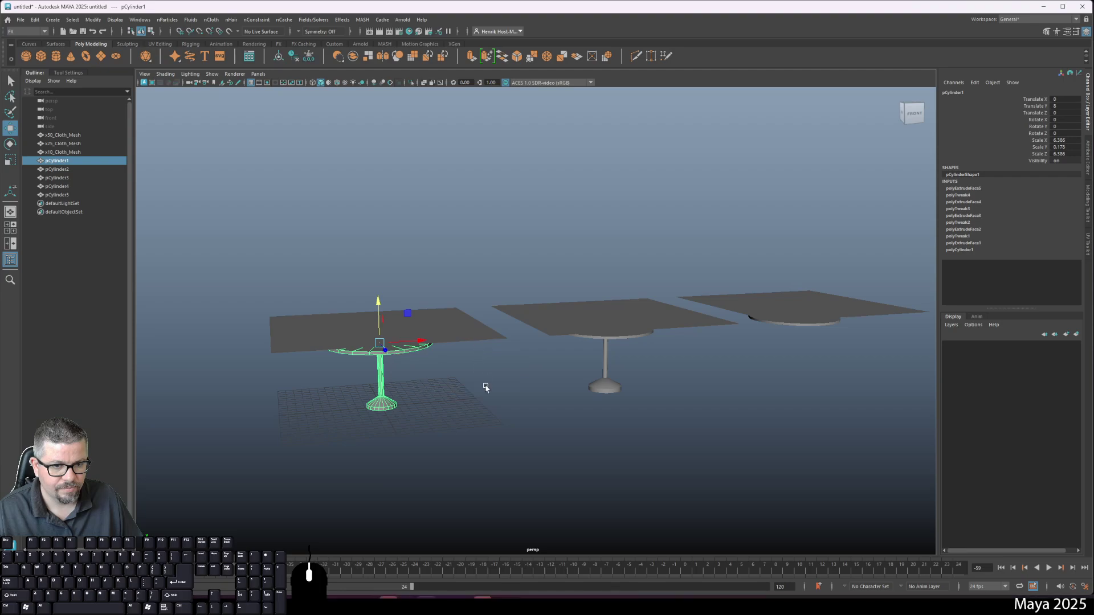
left_click(413, 447)
Duplicate the middle table's leg and foot together and position the copies beneath the third tabletop
left_click_drag(412, 447, 481, 446, "alt")
left_click(578, 398)
left_click(581, 419, "shift")
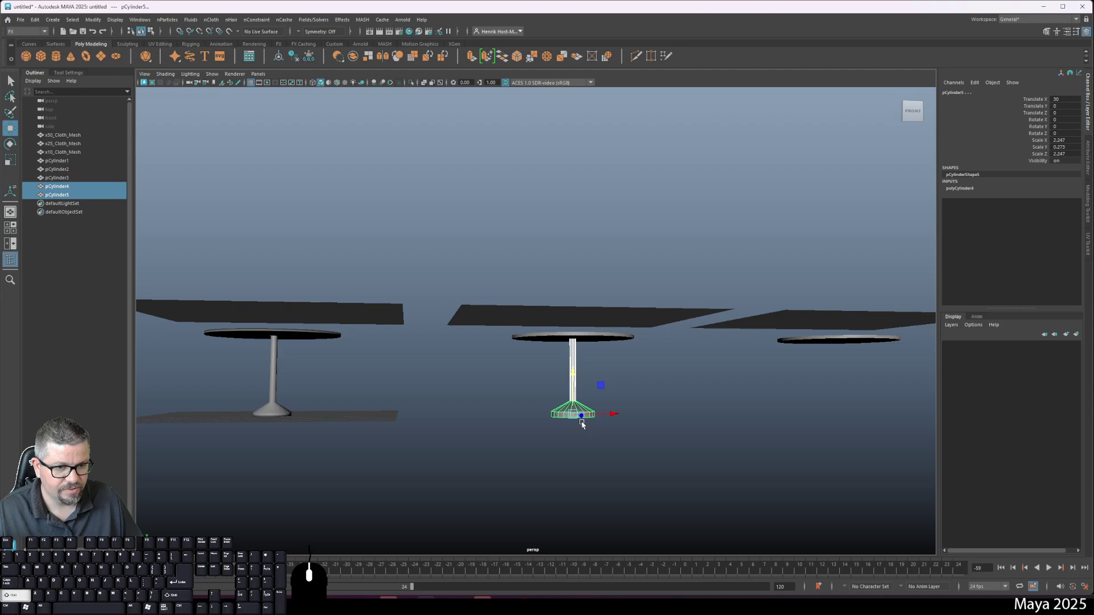
key("ctrl+d")
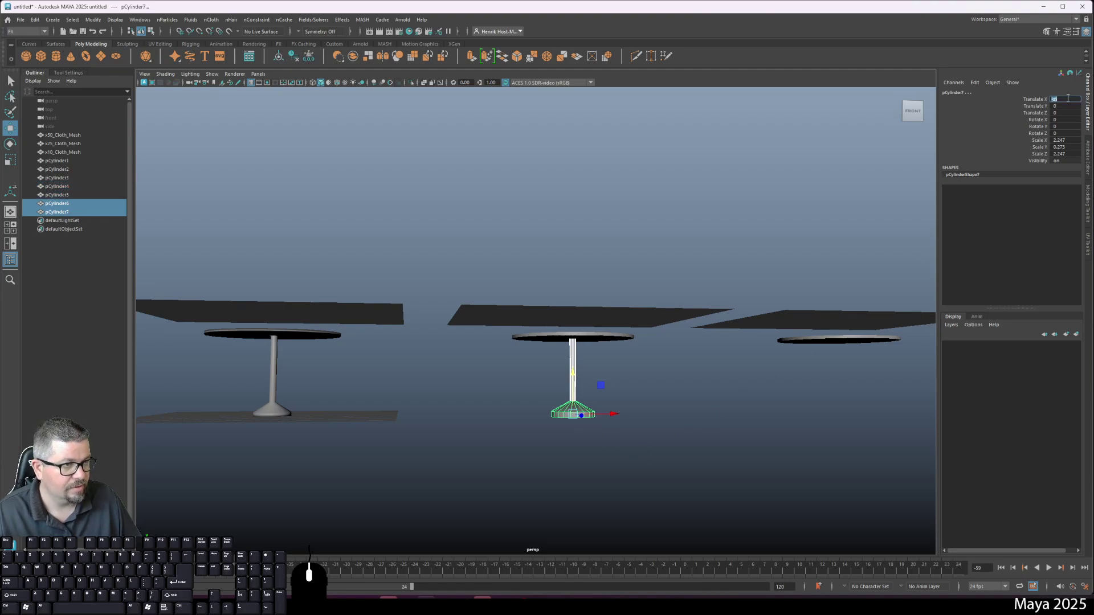
key("Return")
key("ctrl+a")
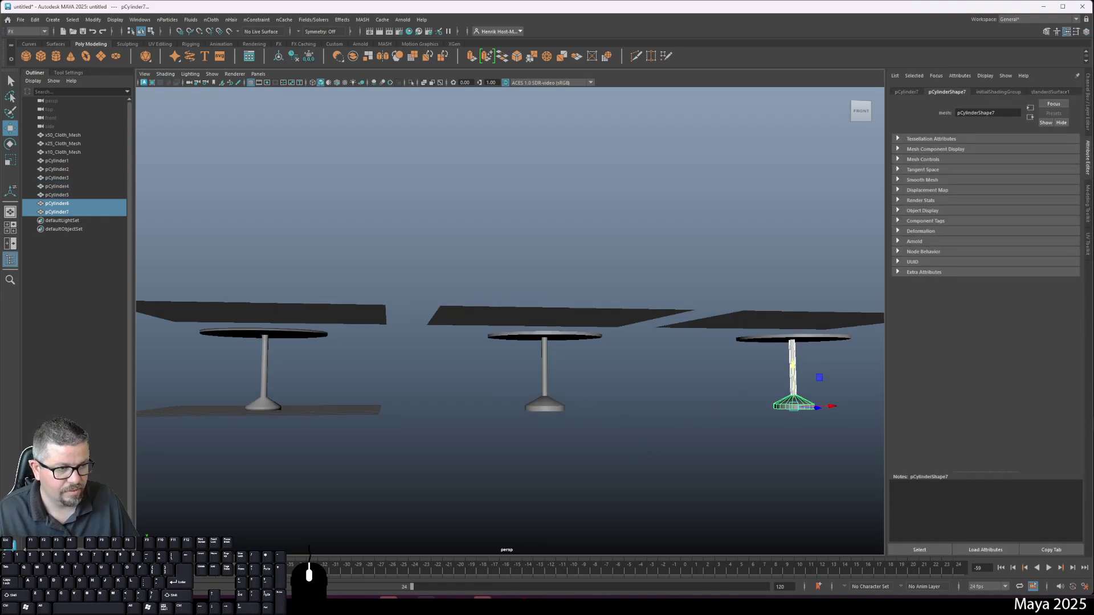
left_click(699, 275)
Examine the three cloth planes and their tables from several angles, checking each object's transform values
left_click_drag(581, 345, 570, 386, "alt")
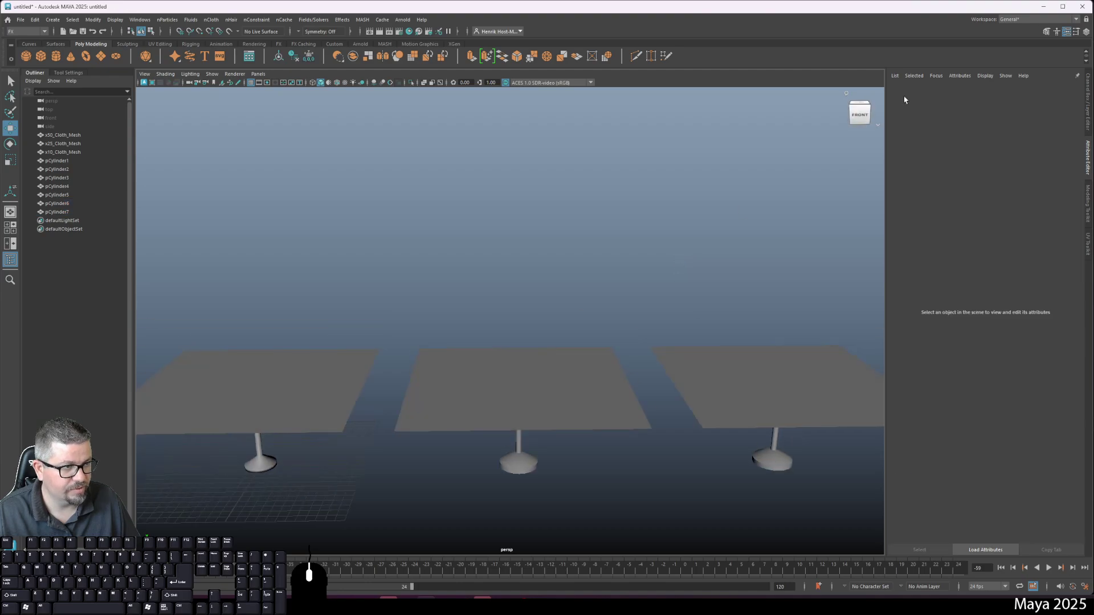
left_click(1089, 104)
left_click_drag(830, 232, 707, 268, "alt")
left_click(641, 287)
left_click(654, 321)
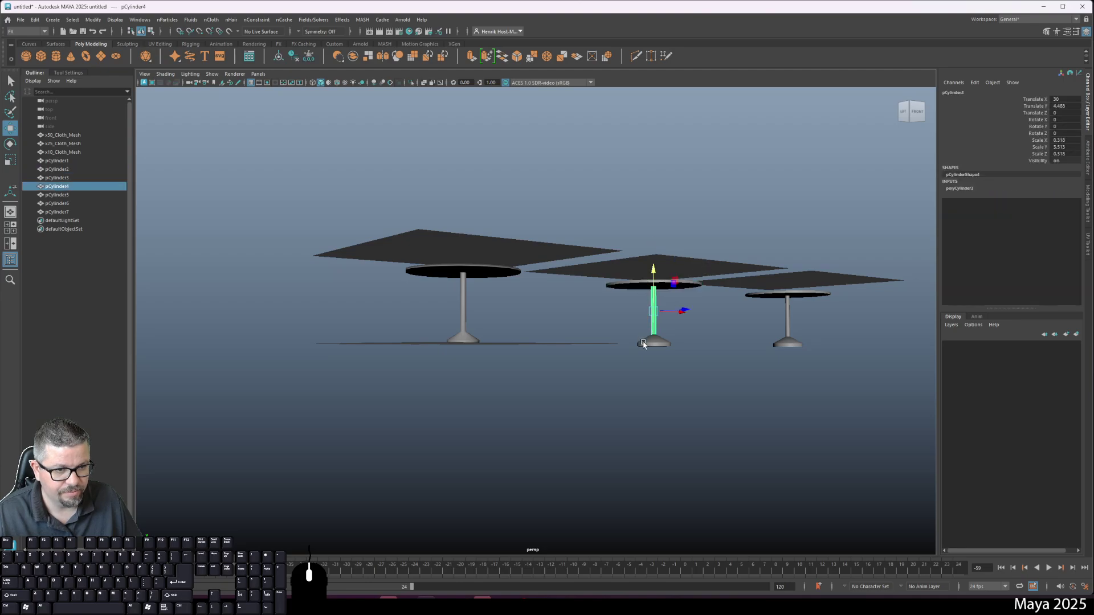
left_click(646, 343)
left_click(792, 317)
left_click_drag(399, 197, 511, 391)
left_click(555, 367)
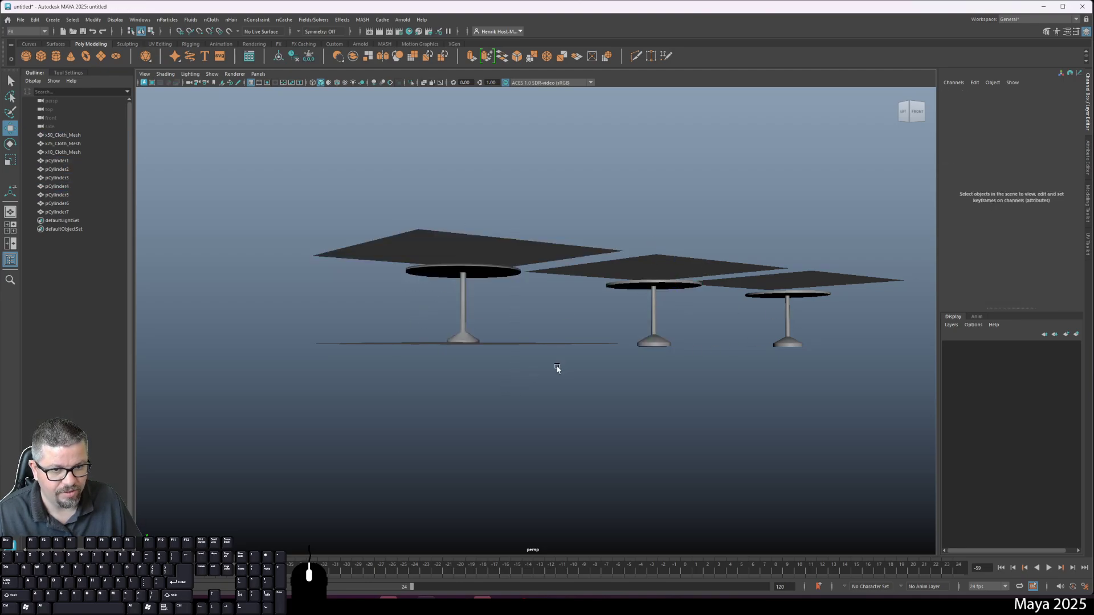
left_click_drag(474, 358, 496, 366, "alt")
left_click(451, 361)
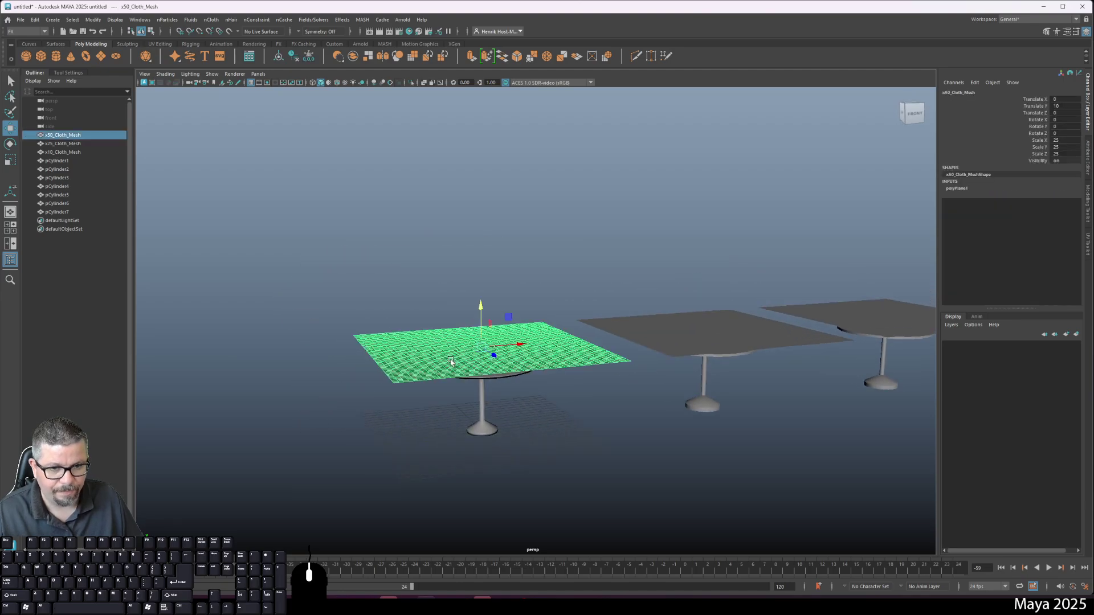
left_click(773, 332)
left_click_drag(732, 450, 617, 333, "alt")
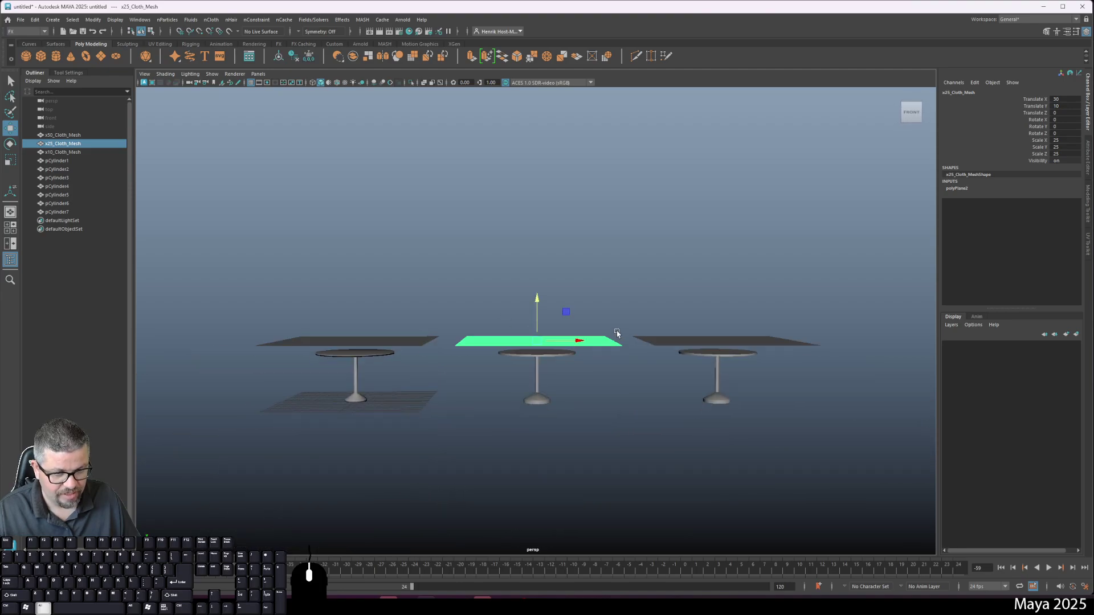
left_click(359, 341)
left_click_drag(359, 340, 412, 344, "alt")
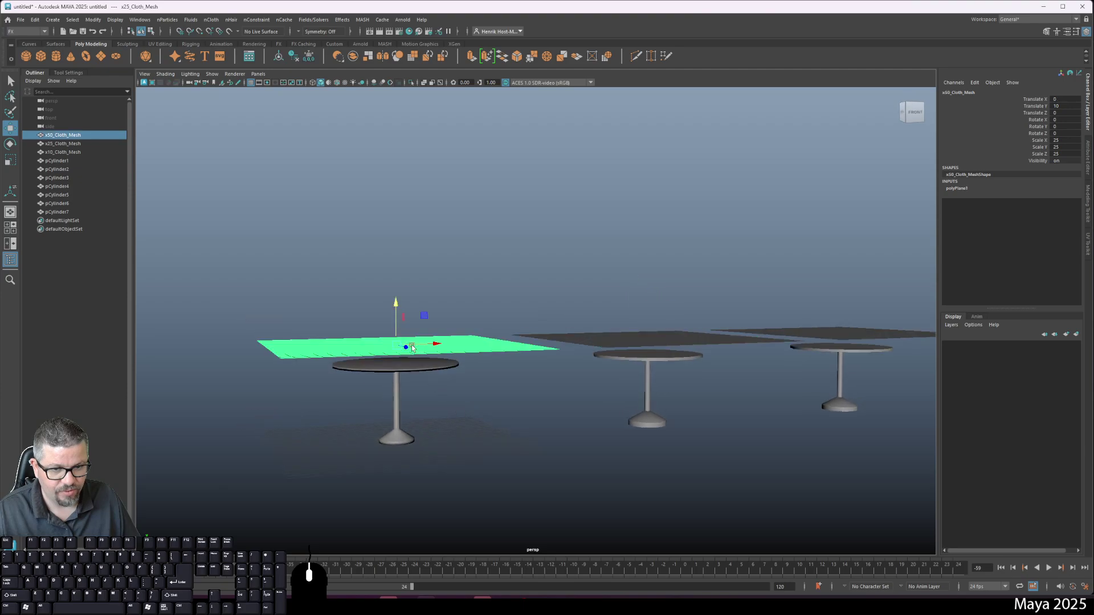
mouse_move(531, 396)
left_mouse_down("alt")
mouse_move(579, 386)
mouse_move(542, 395)
left_mouse_up("alt")
left_click(542, 395)
left_click(806, 366)
Convert the x50_Cloth_Mesh plane into an nCloth object with a new solver
left_click(285, 378)
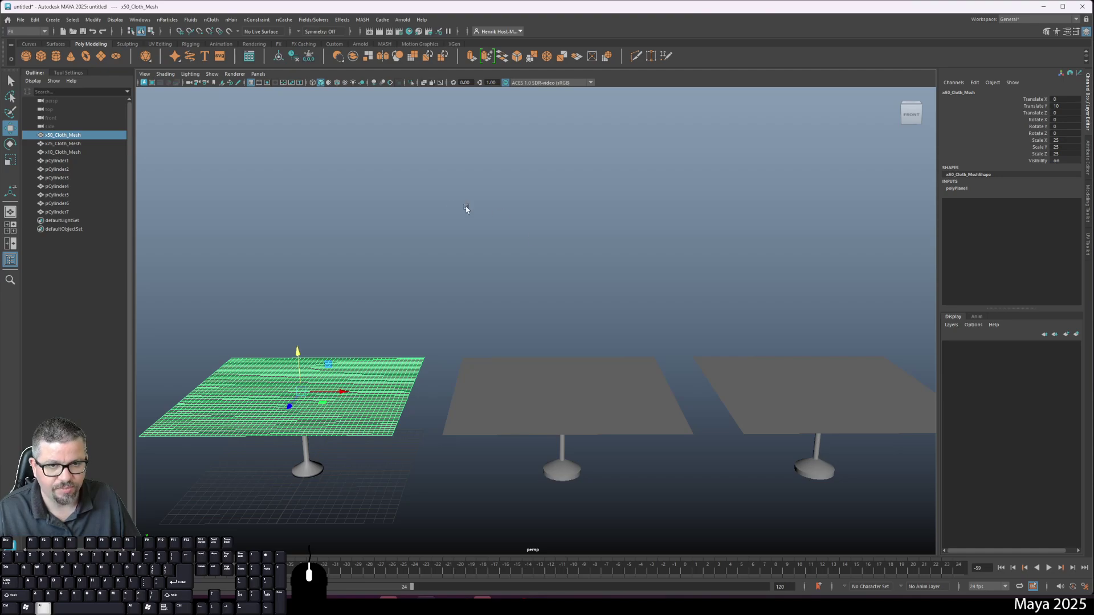
left_click_drag(466, 209, 553, 242, "alt")
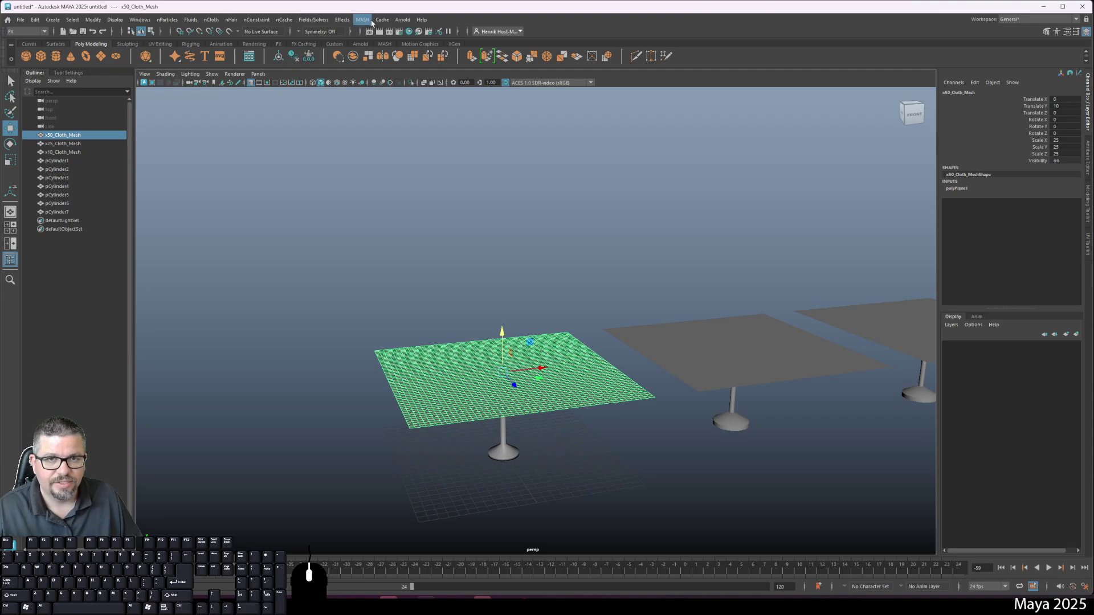
left_click(212, 20)
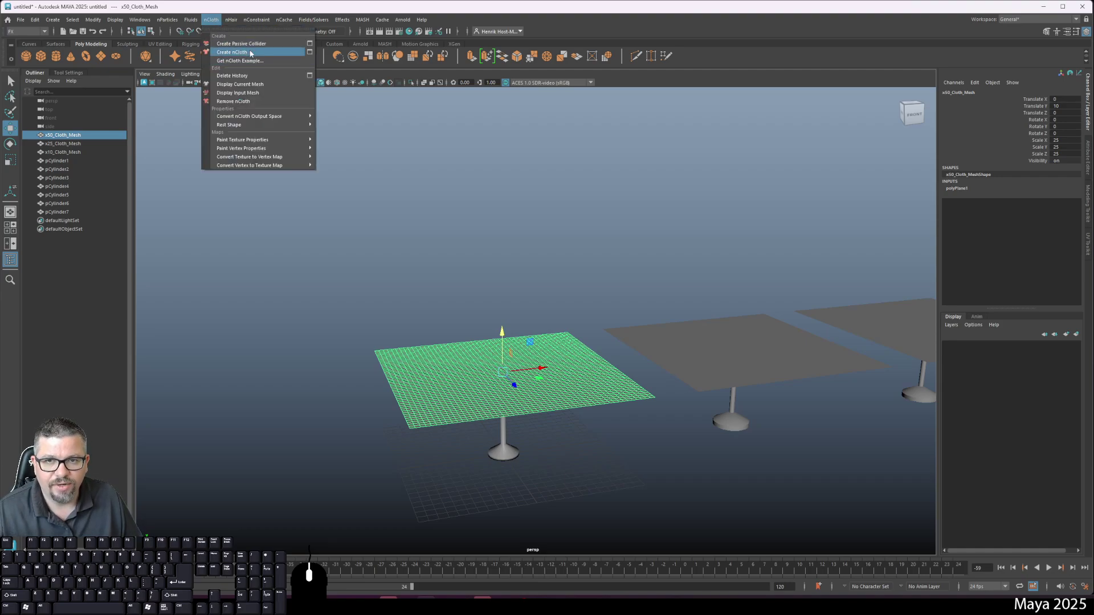
left_click(309, 52)
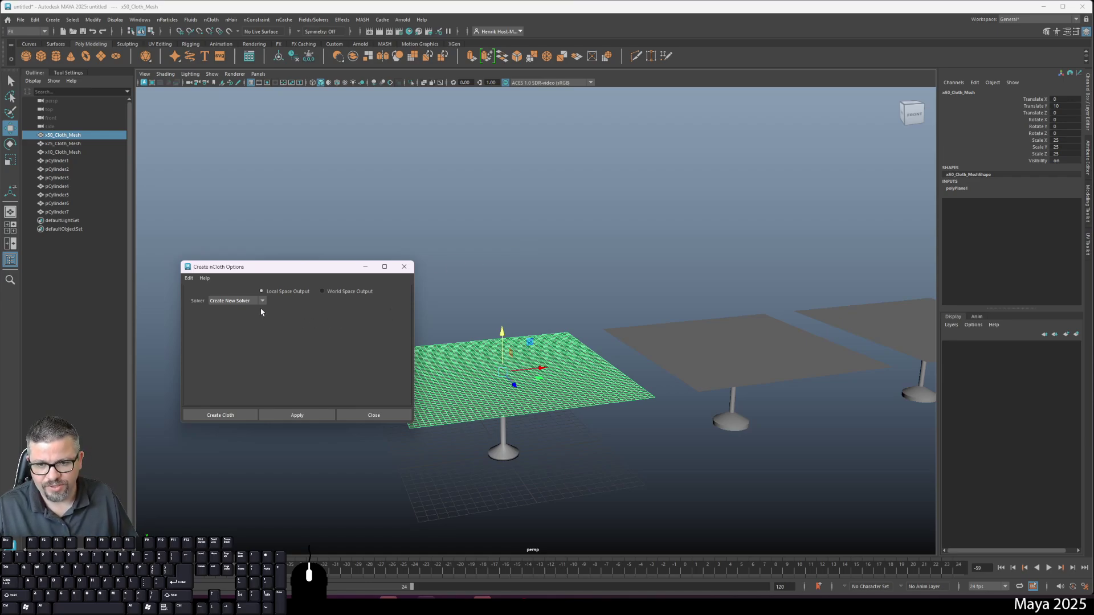
left_click(404, 267)
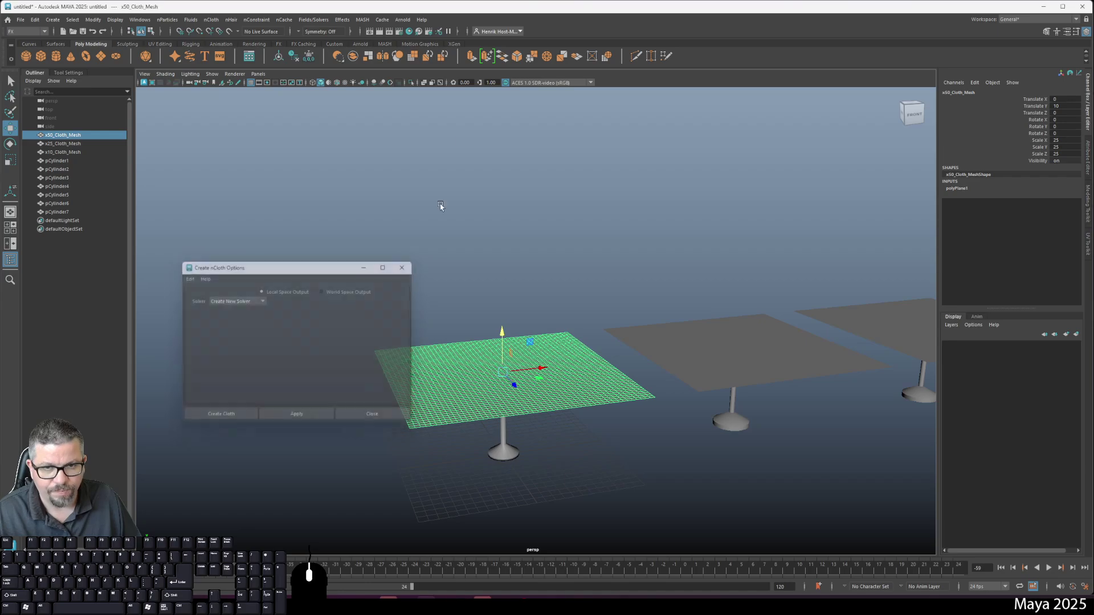
left_click(207, 20)
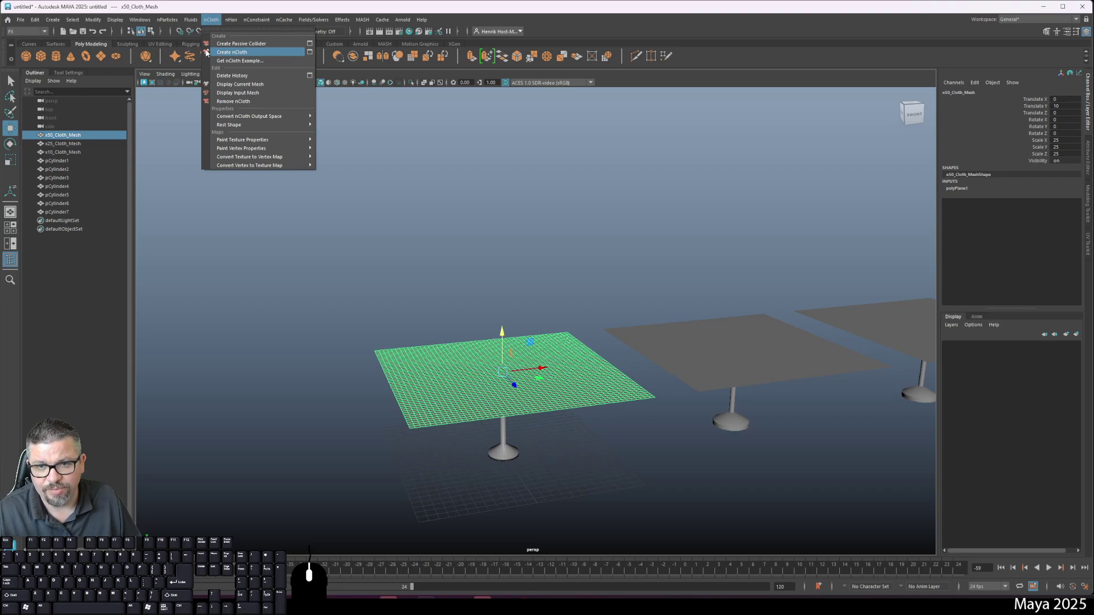
left_click(227, 53)
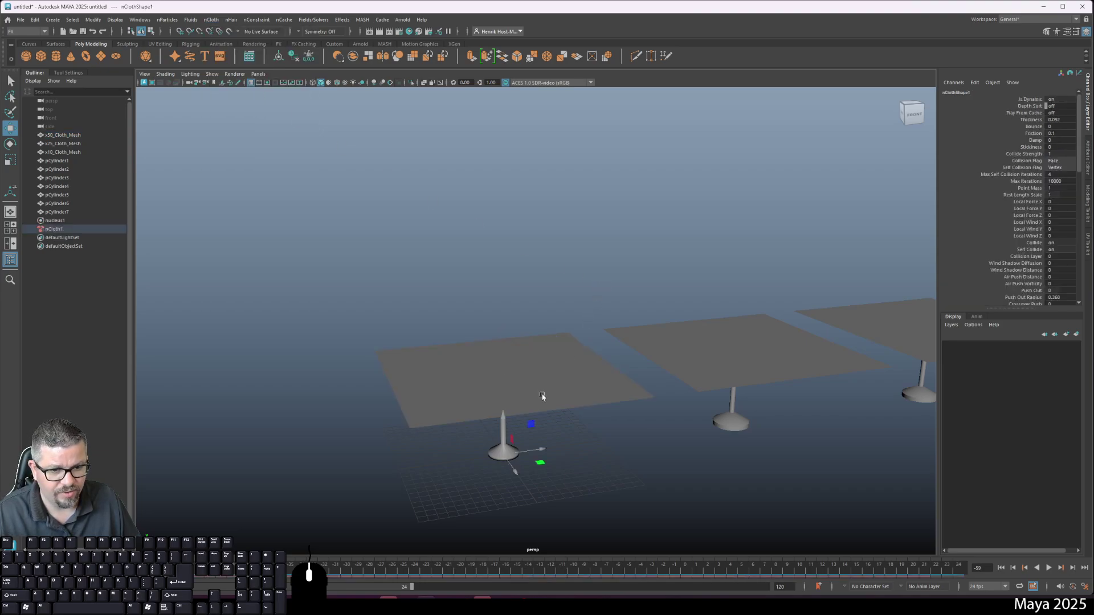
Create a display layer containing the first table, pCylinder1
left_click(622, 478)
left_click(504, 446)
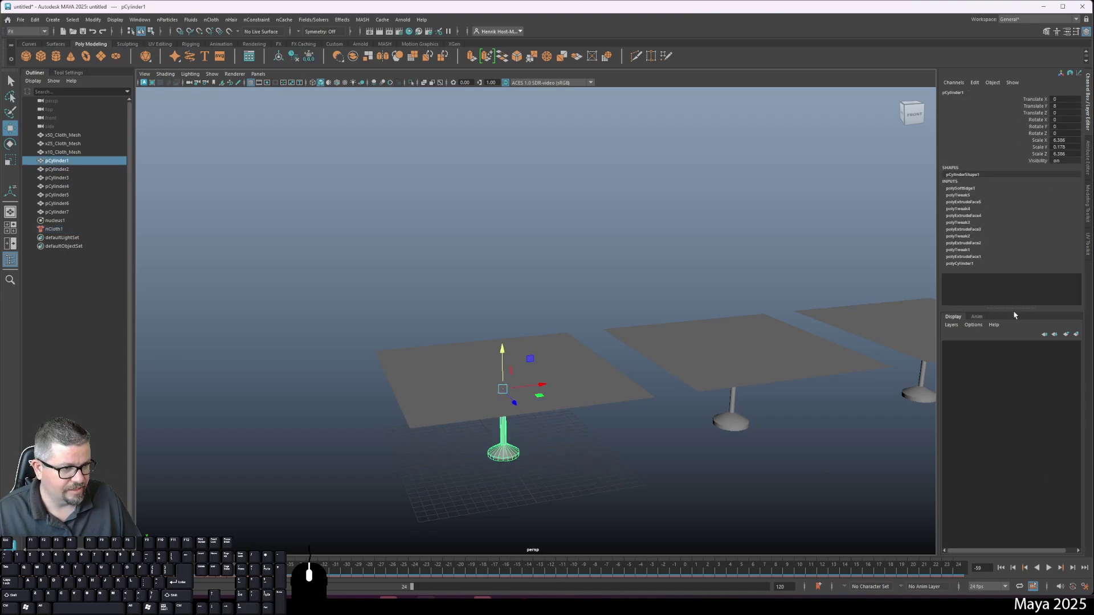
left_click(952, 325)
left_click(973, 342)
Rename the new display layer as x50_Table_Layer
double_click(989, 345)
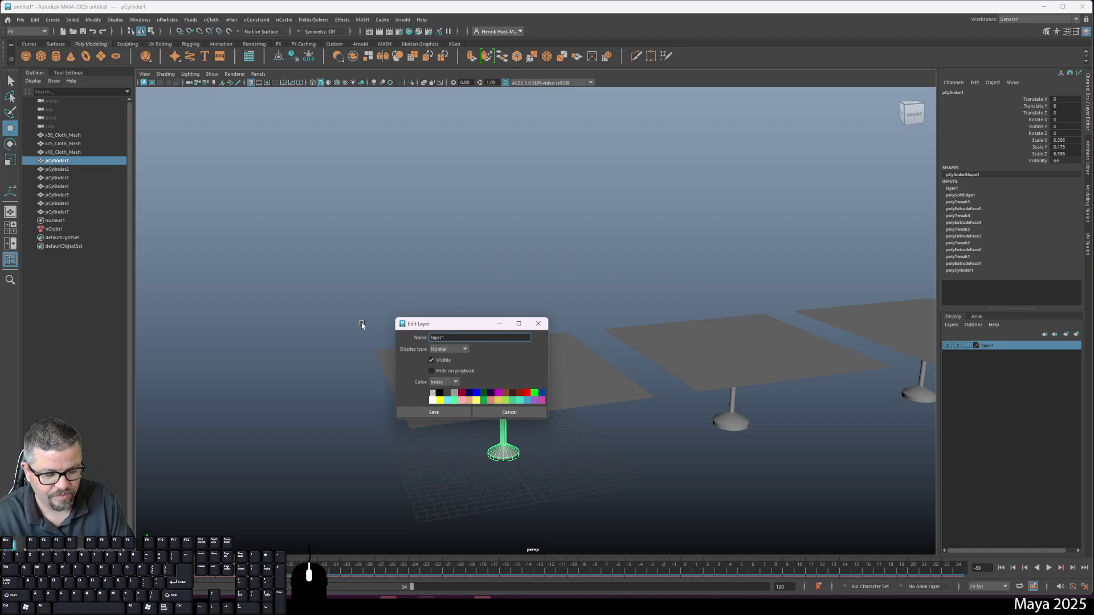
key("BackSpace")
key("BackSpace")
key("BackSpace")
key("BackSpace")
key("BackSpace")
key("BackSpace")
type("x")
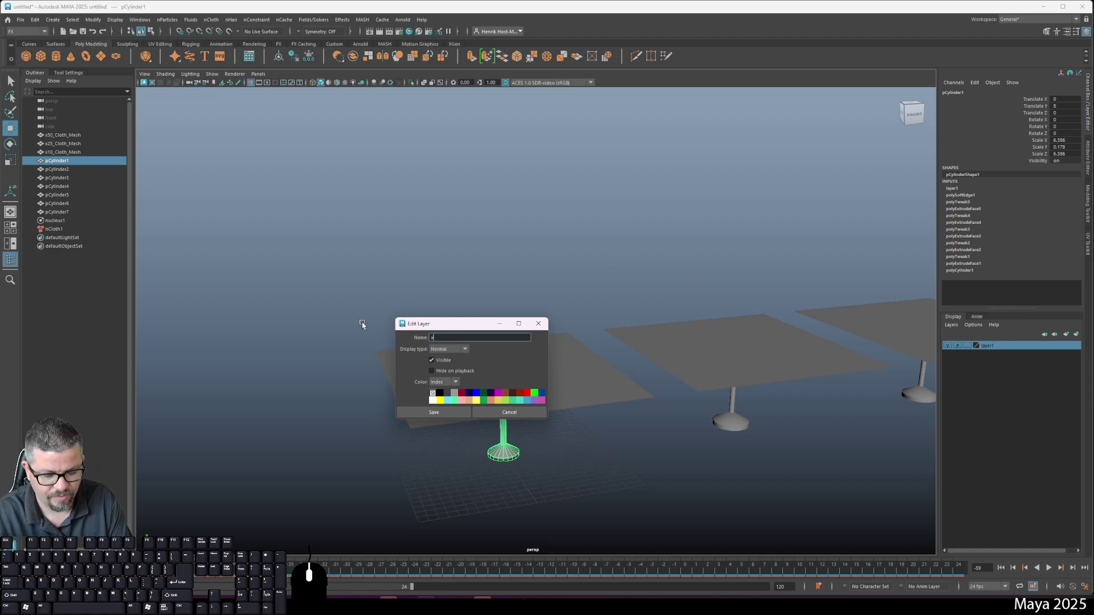
type("50_Table_Layer")
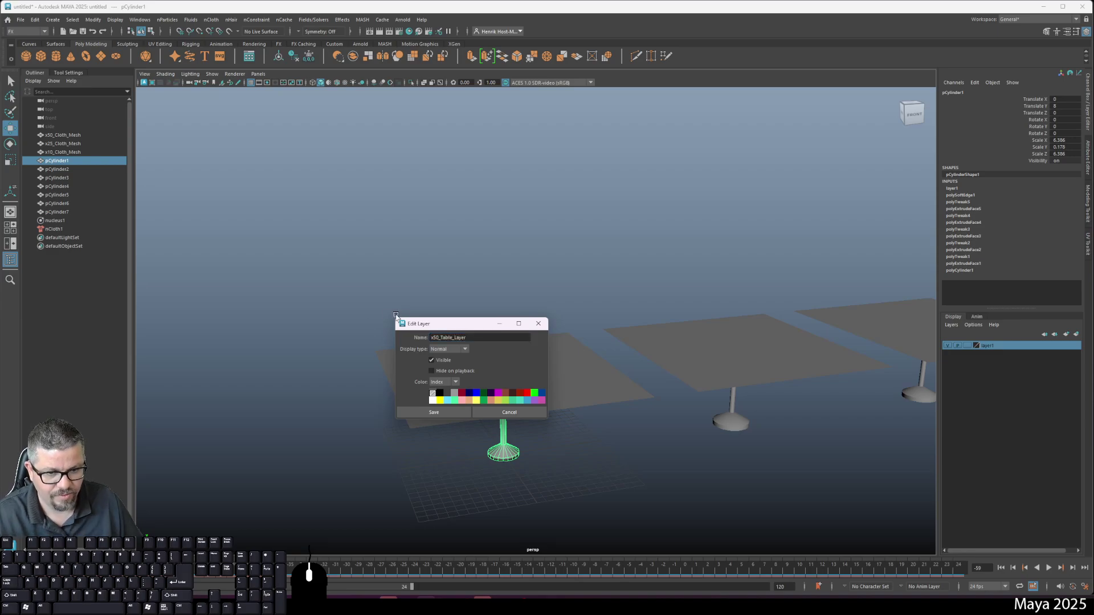
left_click(433, 412)
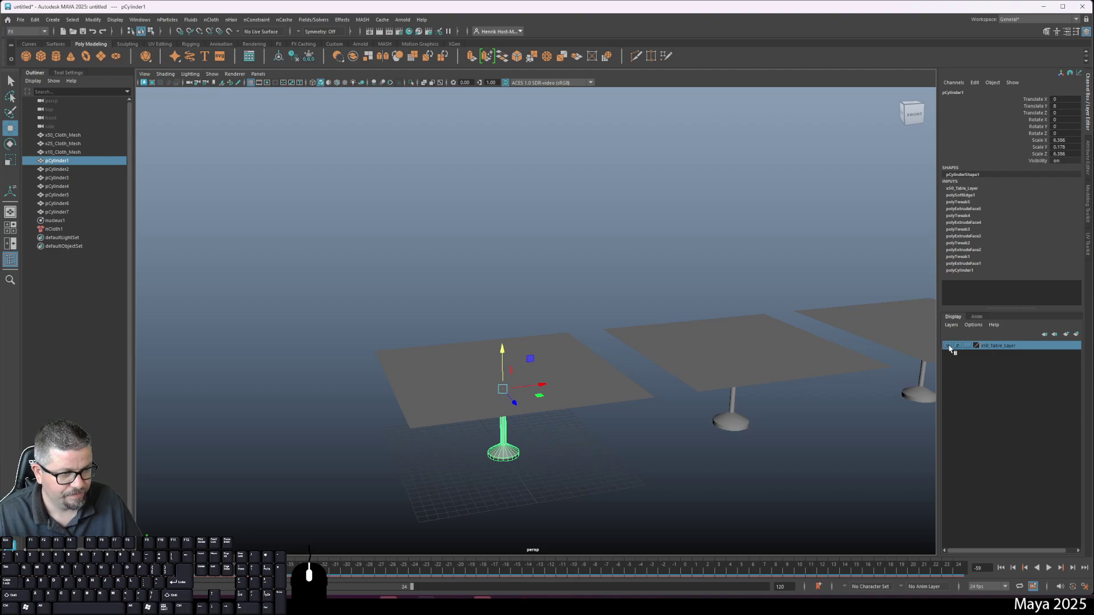
Hide the x50_Table_Layer and examine the nucleus solver at the origin beneath the x50 cloth plane
left_click_drag(452, 535, 443, 399, "alt")
left_click_drag(618, 433, 576, 263, "alt")
left_click(576, 264)
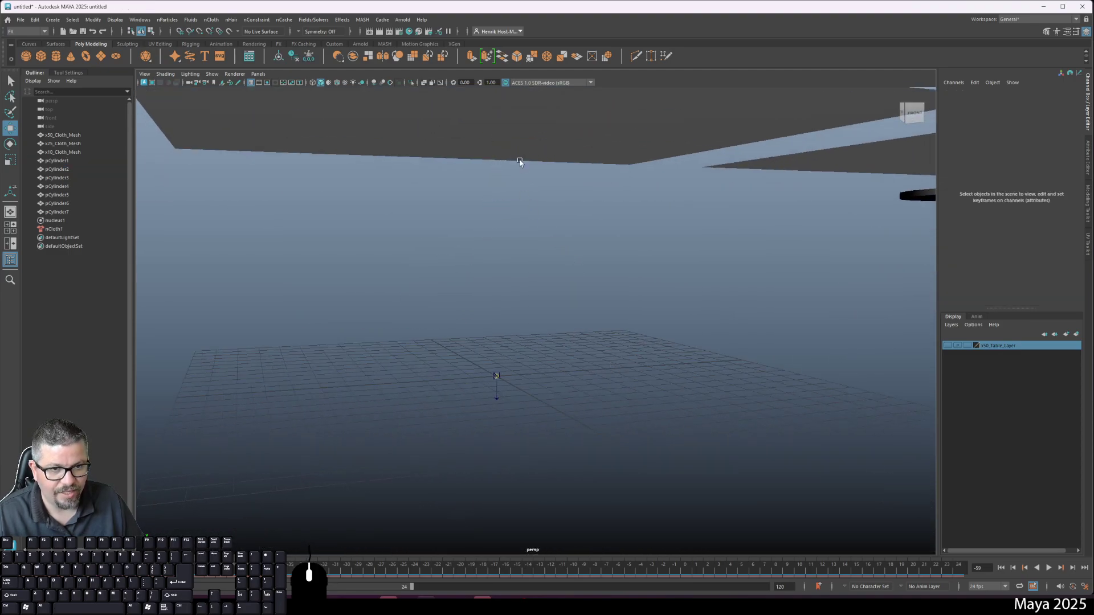
left_click(538, 159)
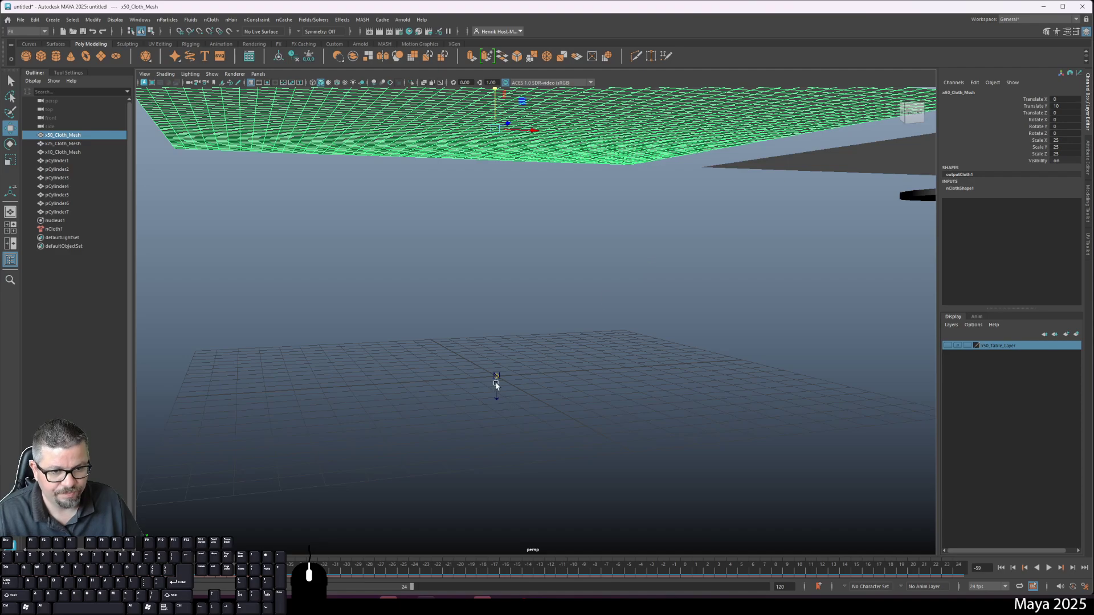
left_click_drag(437, 291, 518, 289, "alt")
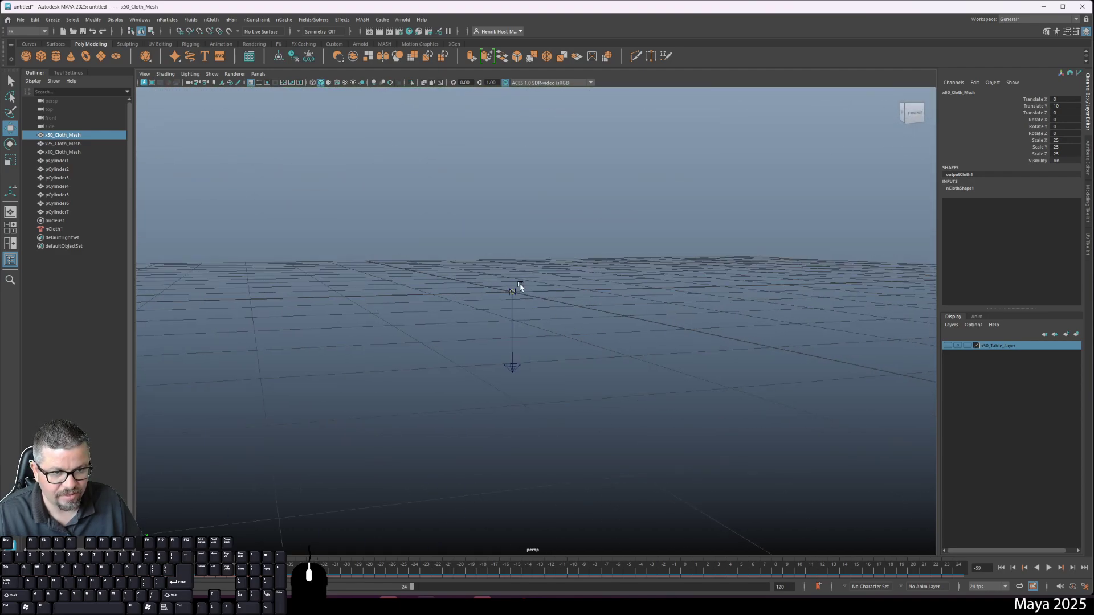
left_click(572, 306)
left_click(512, 294)
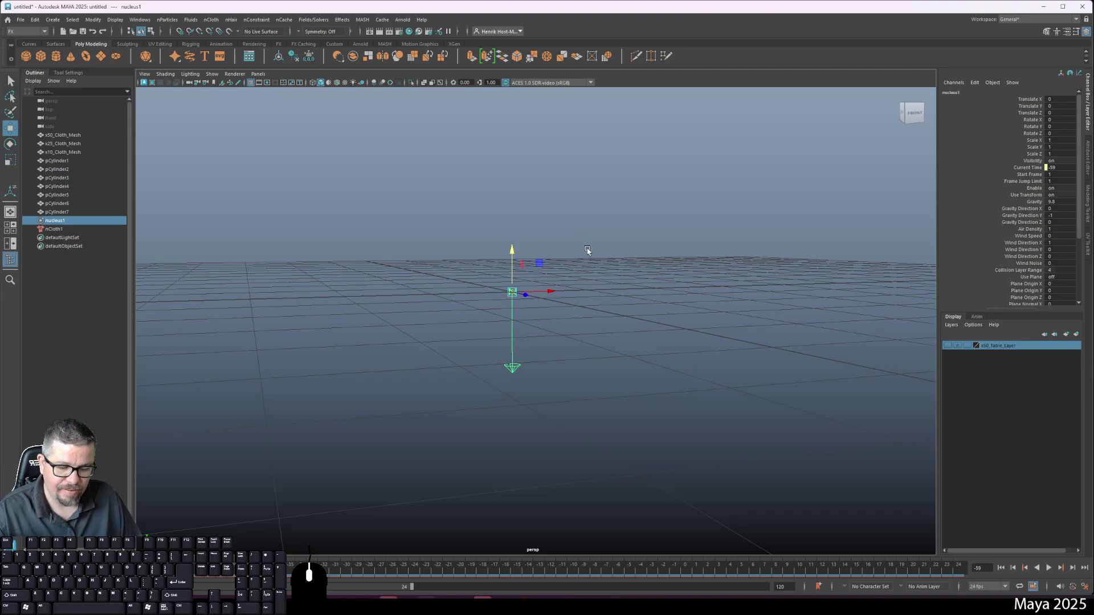
left_click_drag(656, 262, 576, 219, "alt")
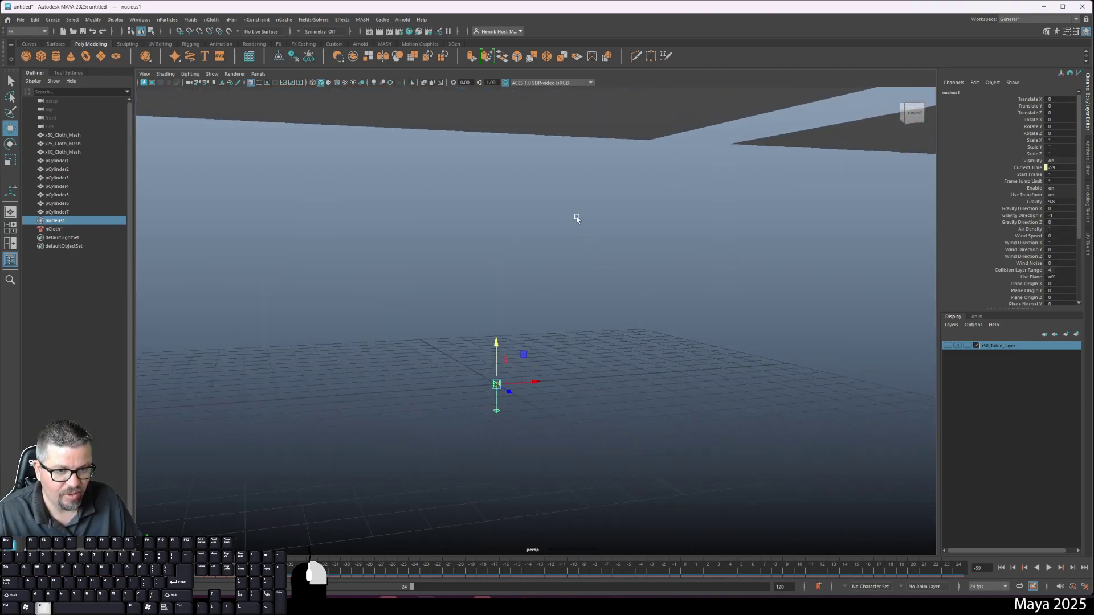
middle_click_drag(537, 225, 533, 278, "alt")
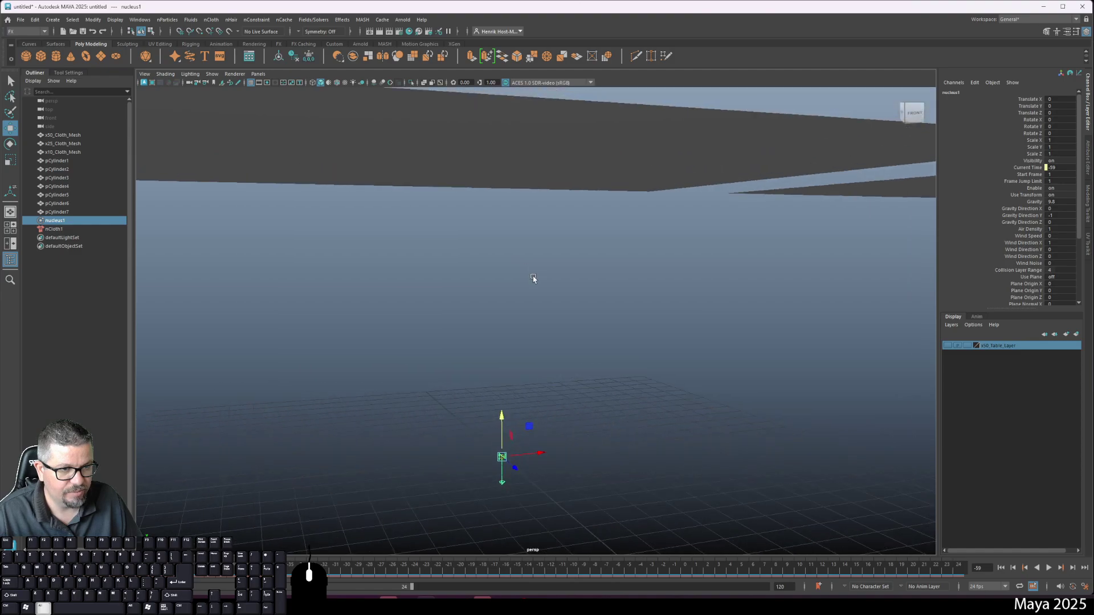
right_click_drag(534, 279, 484, 237, "alt")
left_click_drag(484, 237, 488, 300, "alt")
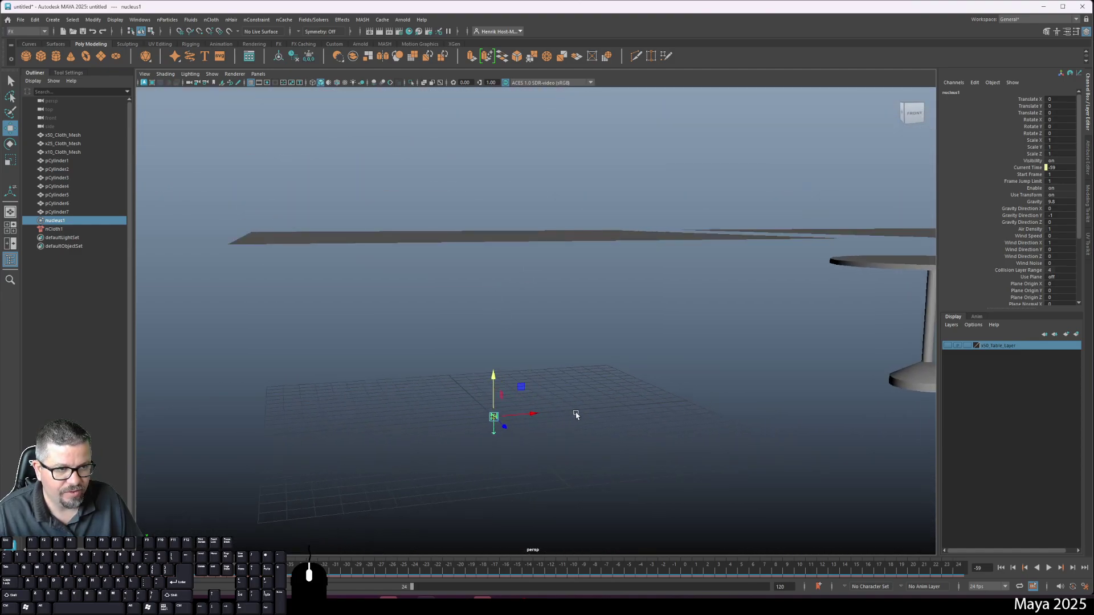
left_click(552, 234)
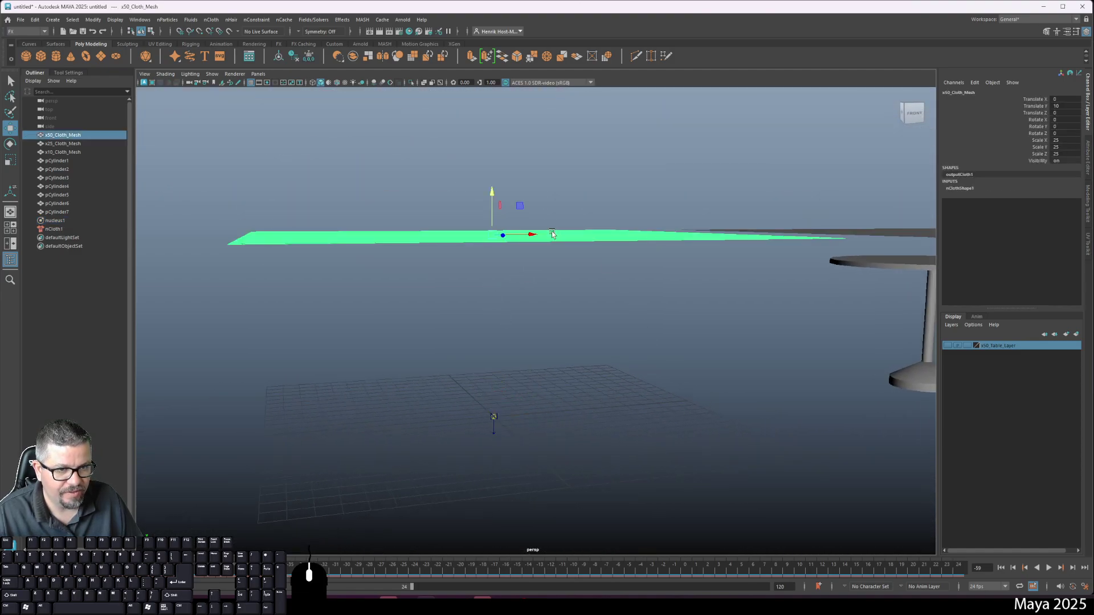
left_click(494, 426)
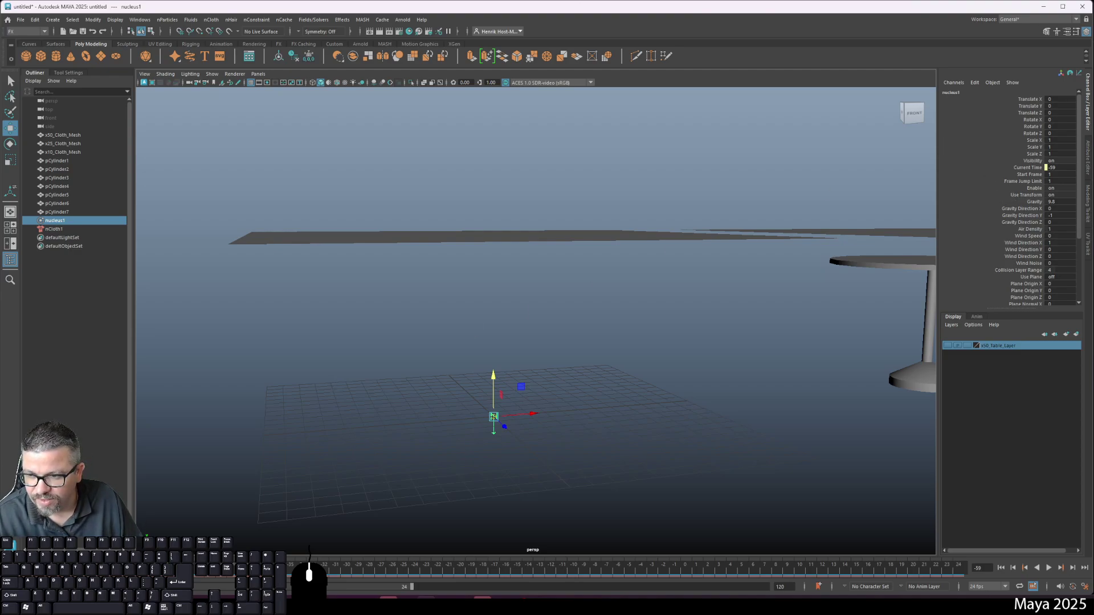
Set the animation end frame to 700
left_click(792, 589)
type("500")
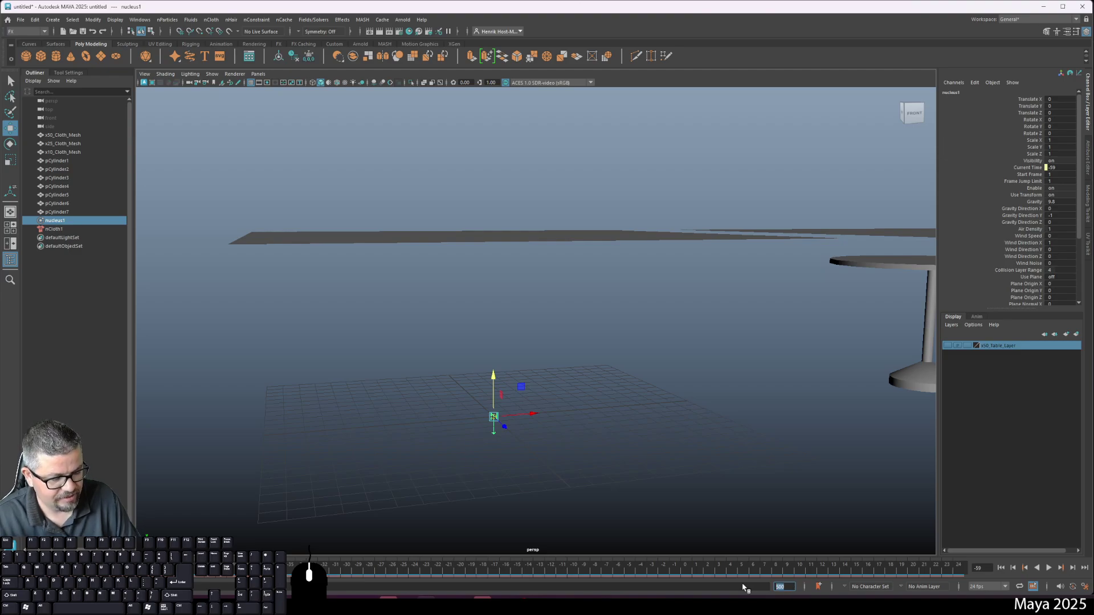
type("700")
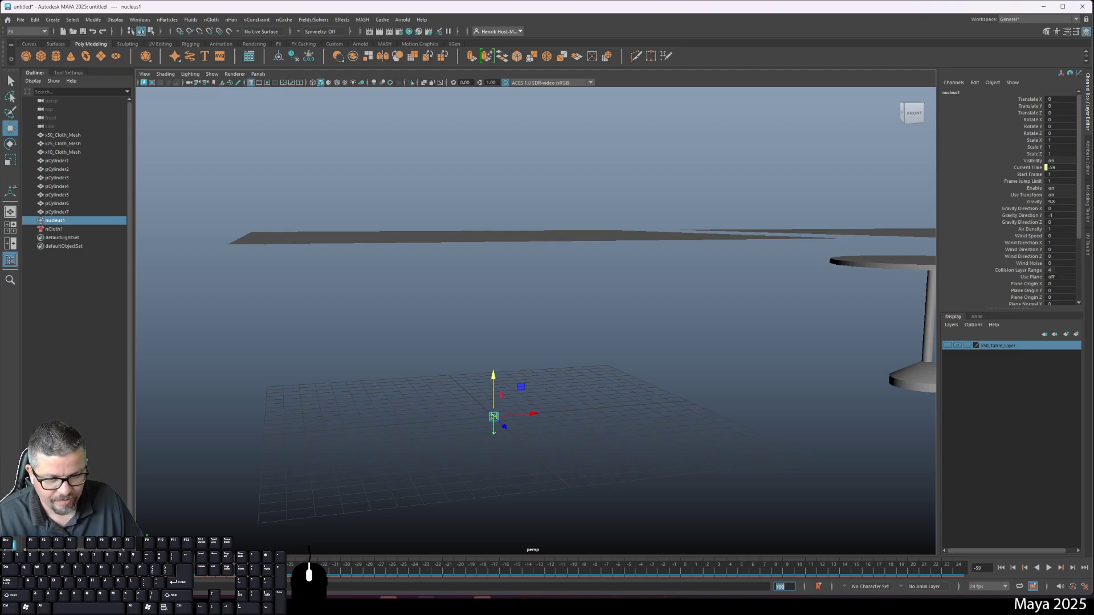
Adjust the visible playback range to extend from around zero to about frame 140 and set the current time to frame 0
left_click_drag(94, 587, 241, 591)
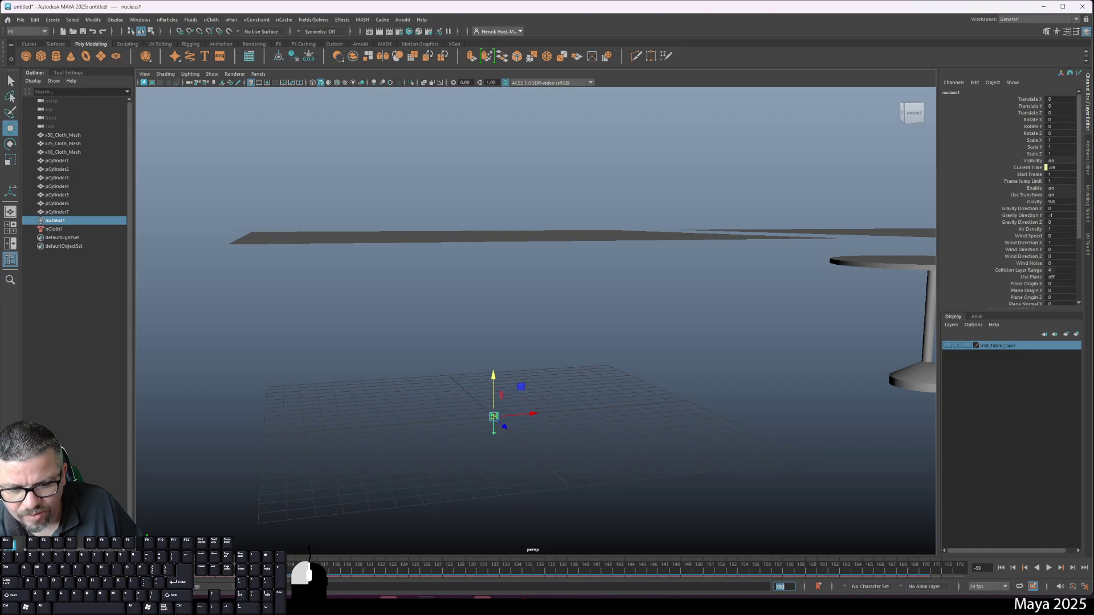
left_click_drag(244, 591, 360, 589)
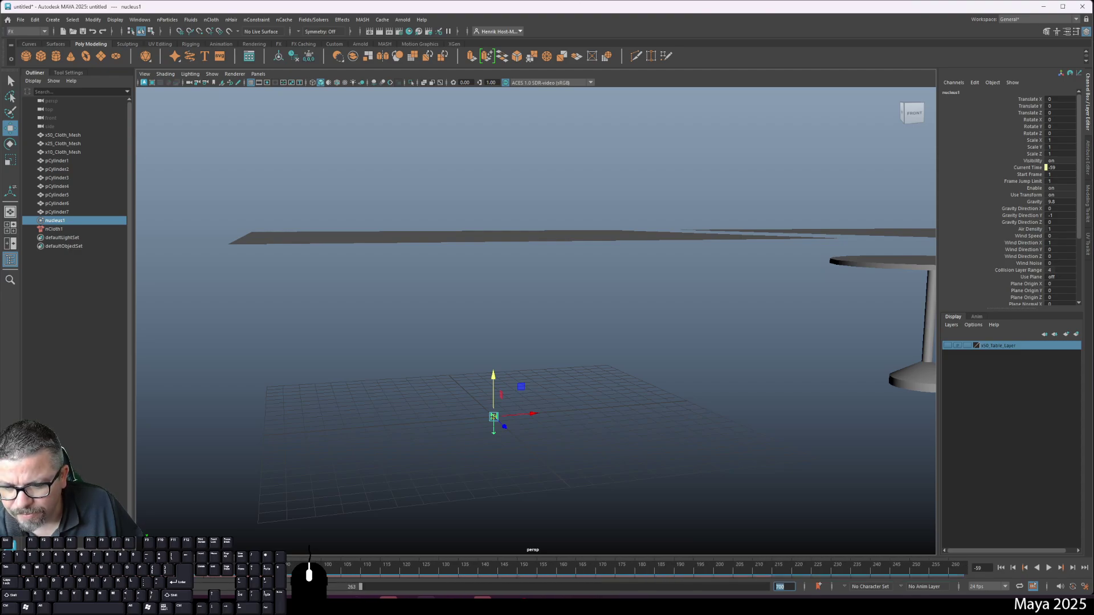
left_click_drag(132, 587, 37, 587)
left_click_drag(362, 588, 343, 571)
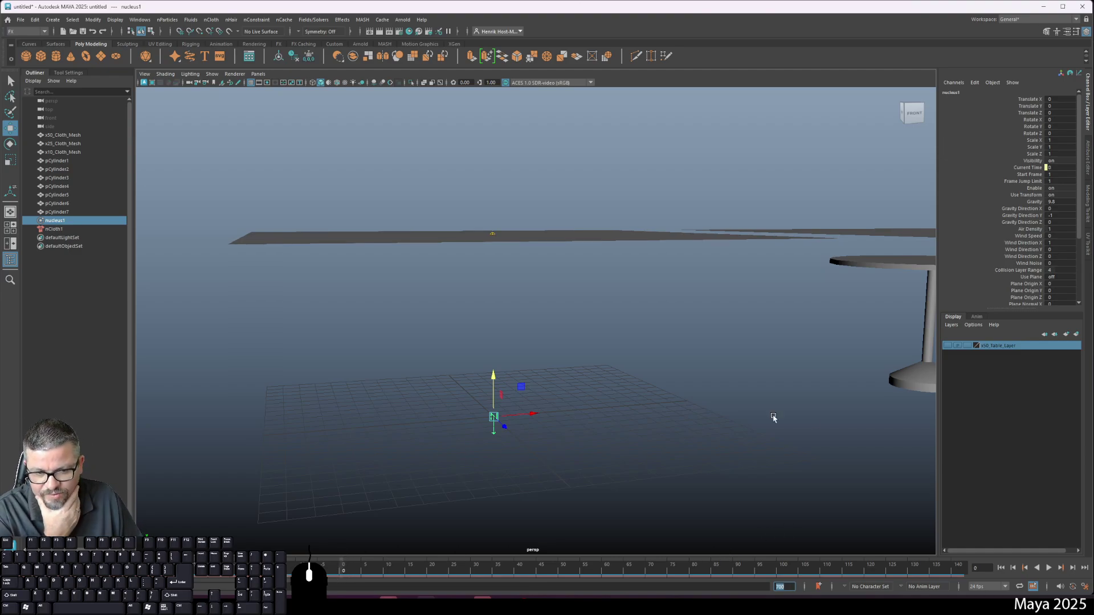
Play the simulation of the falling x50 cloth, stop it and scrub back to frame 20
left_click(600, 350)
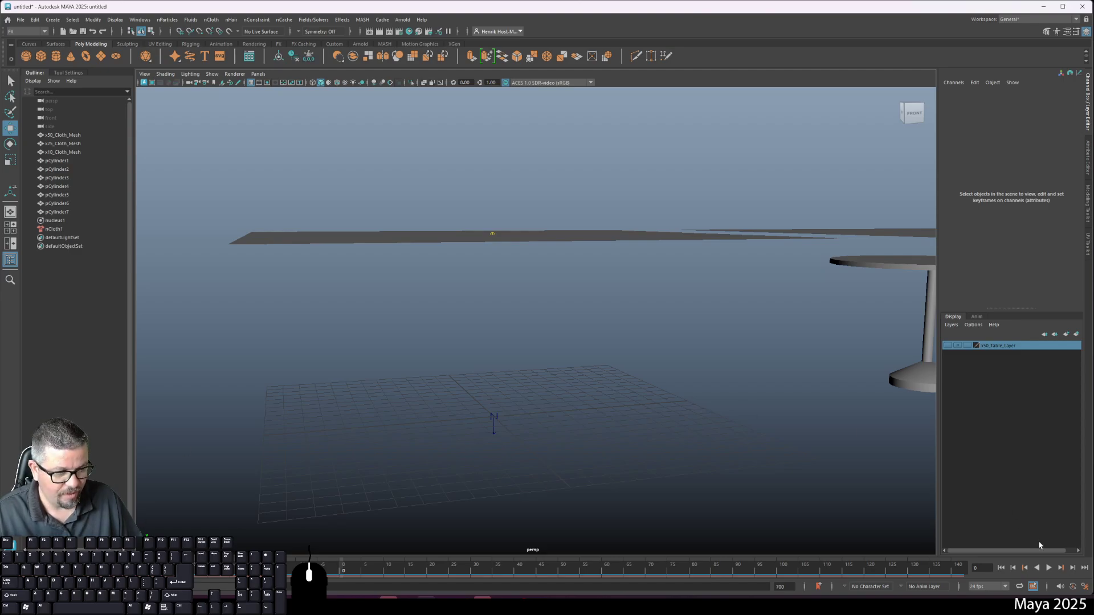
left_click(1047, 569)
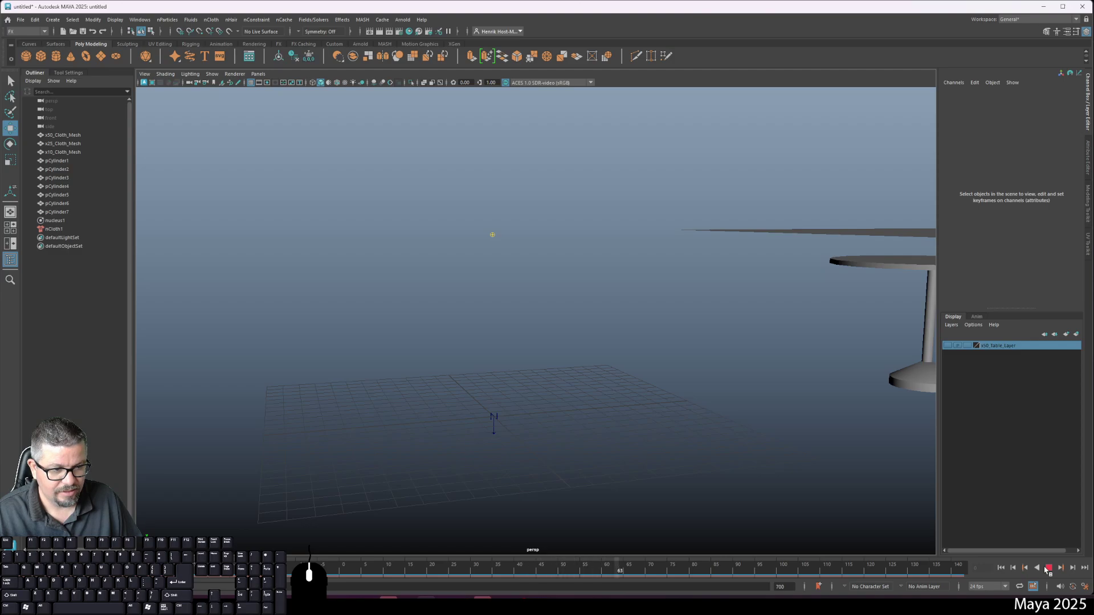
left_click(1047, 568)
left_click_drag(643, 573, 430, 568)
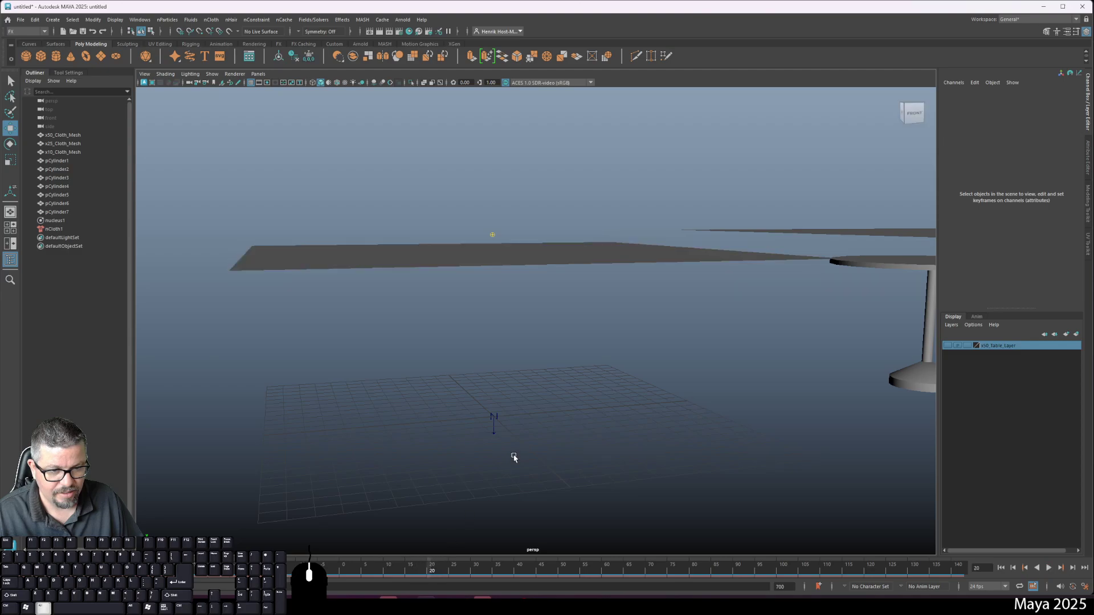
Play the x50 cloth's fall with its table hidden, replay it from the start and rewind to frame 1
key("a")
left_click(1048, 568)
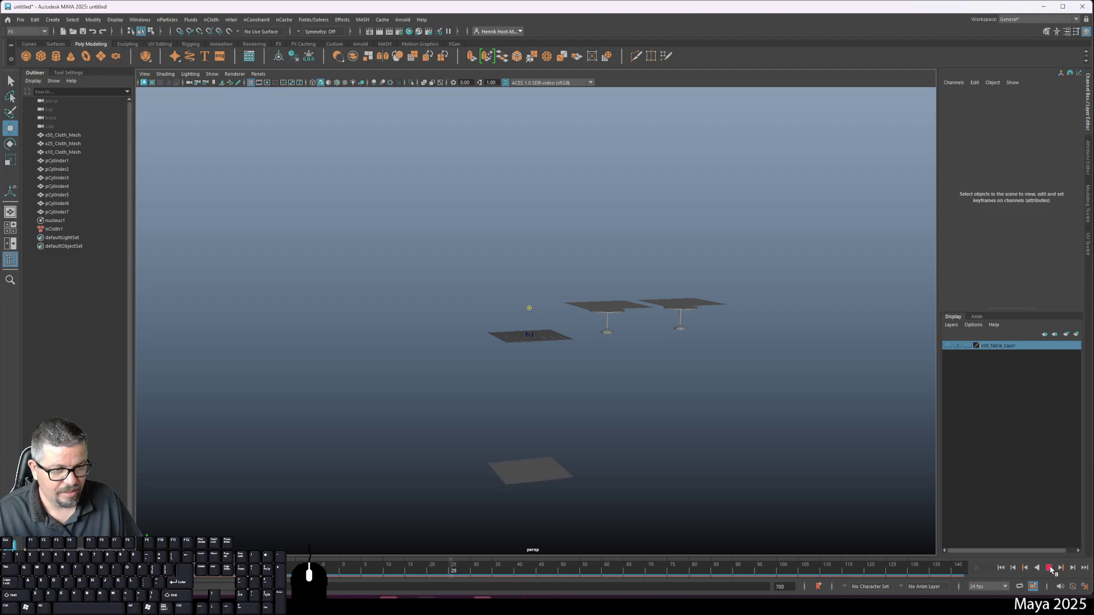
left_click_drag(530, 568, 325, 578)
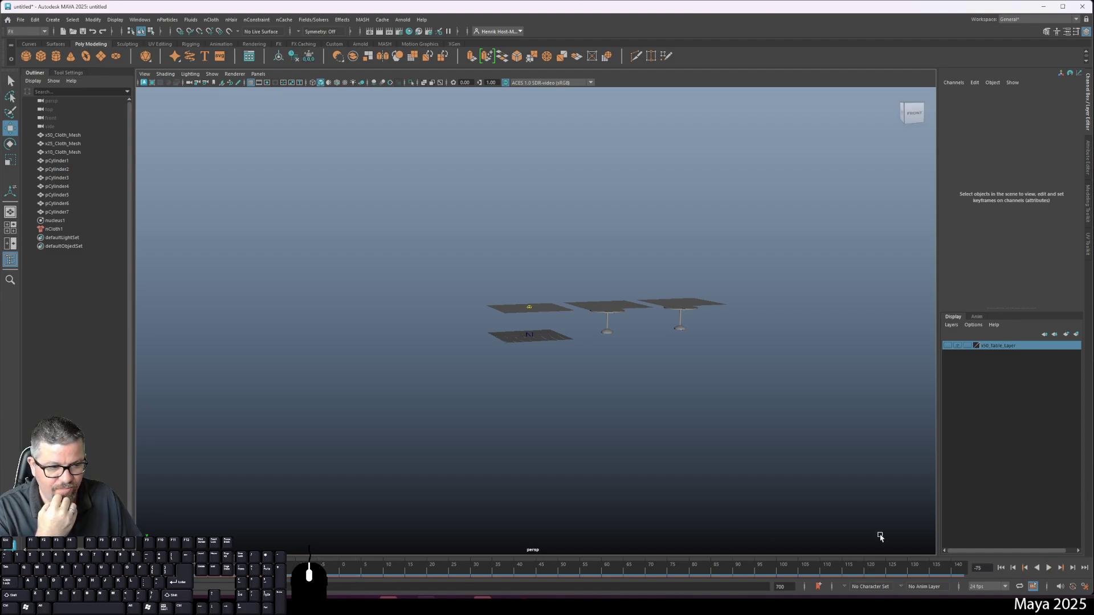
left_click(1050, 568)
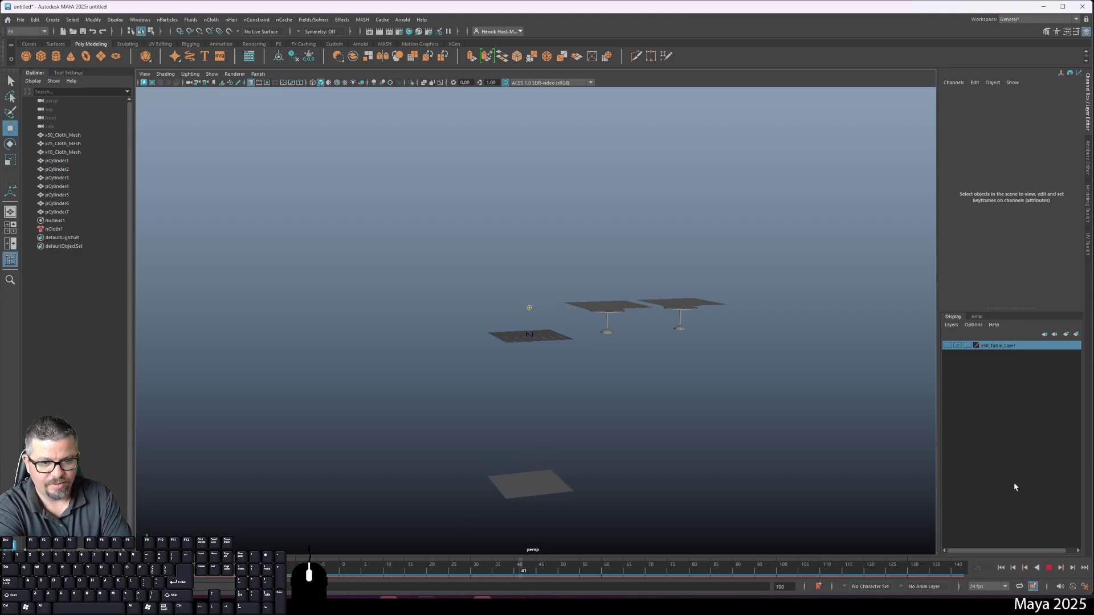
left_click(1049, 569)
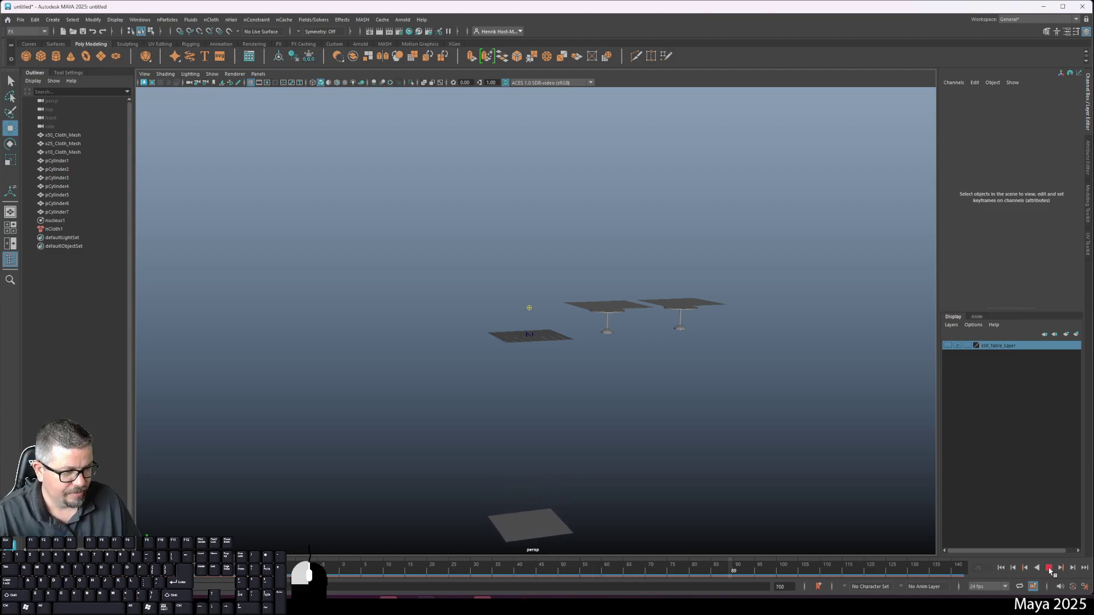
left_click_drag(764, 566, 347, 568)
Clear the x50 cloth selection and make the x50_Table_Layer visible again
left_click(534, 309)
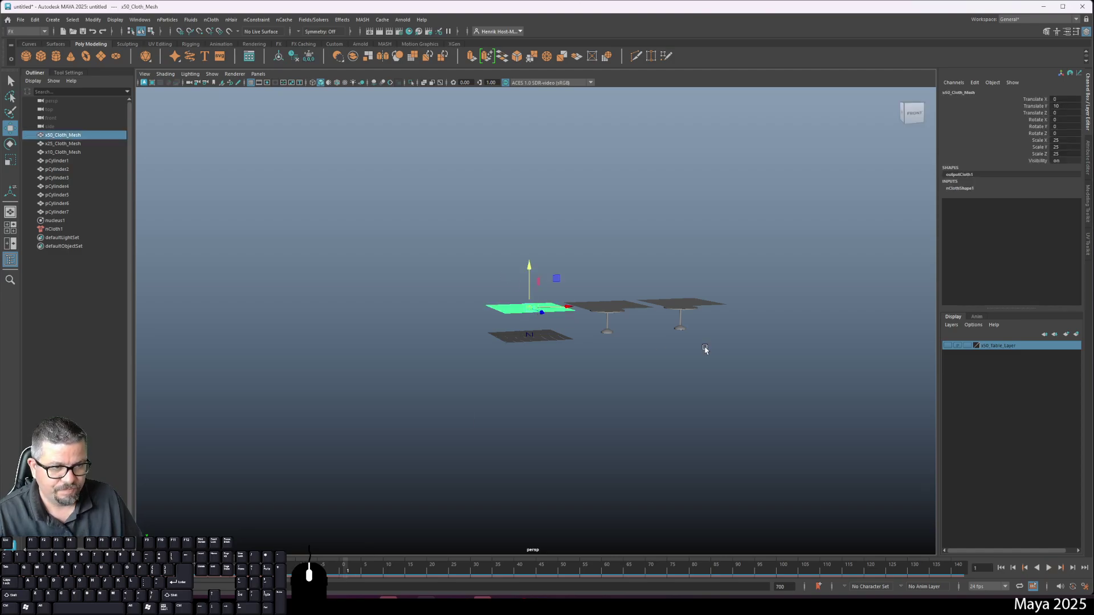
left_click(632, 358)
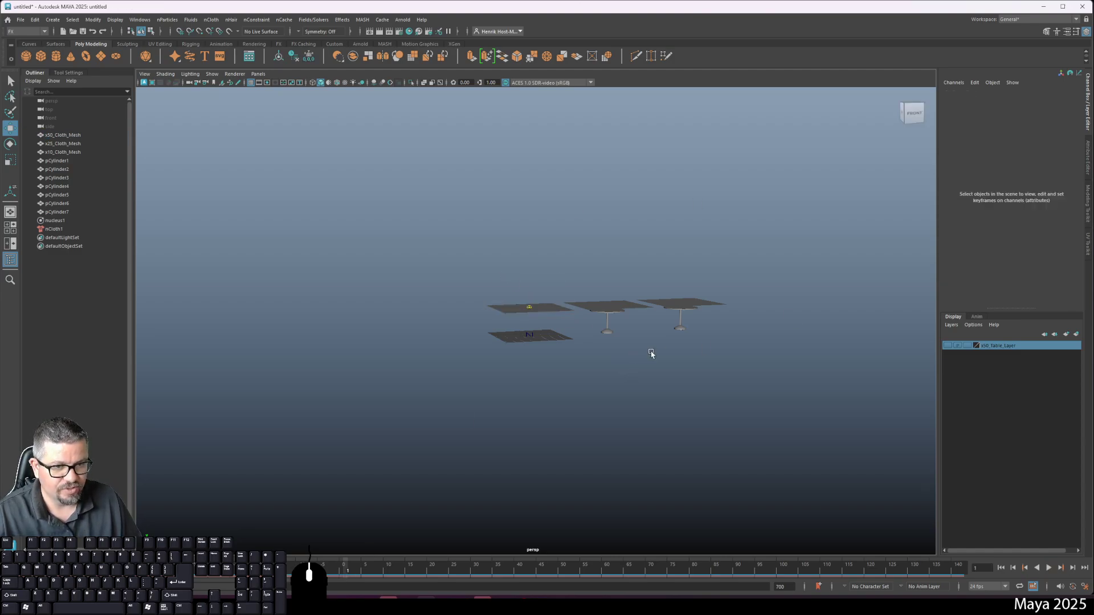
left_click(948, 346)
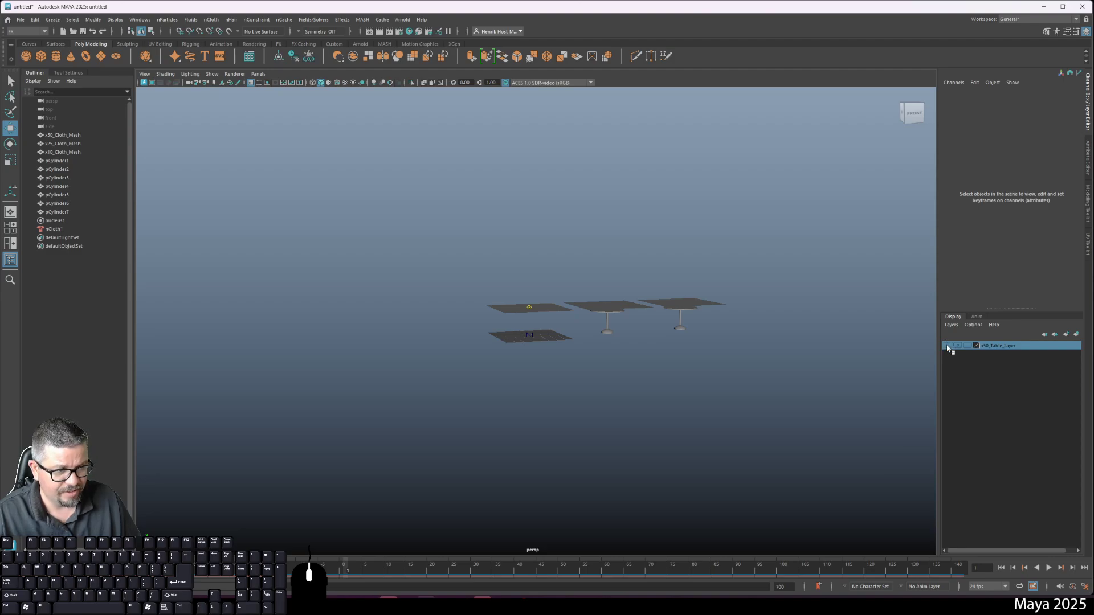
Play the simulation with the x50 table visible and return the current time to frame 0
left_click(1049, 569)
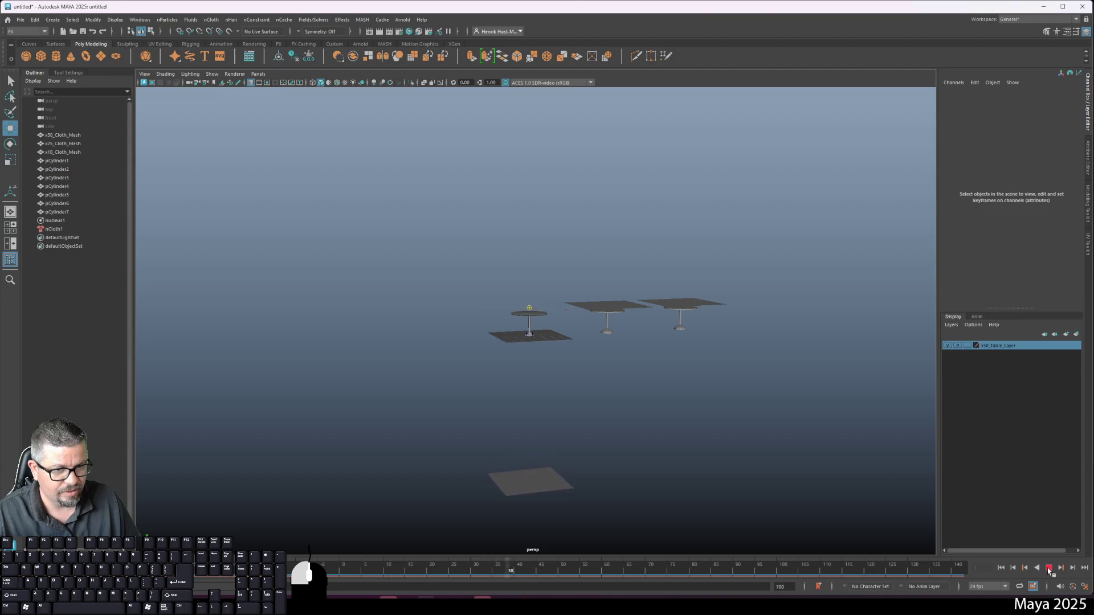
key("Escape")
key("alt+v")
mouse_move(528, 574)
left_mouse_down()
mouse_move(286, 565)
mouse_move(344, 571)
left_mouse_up()
key("alt+v")
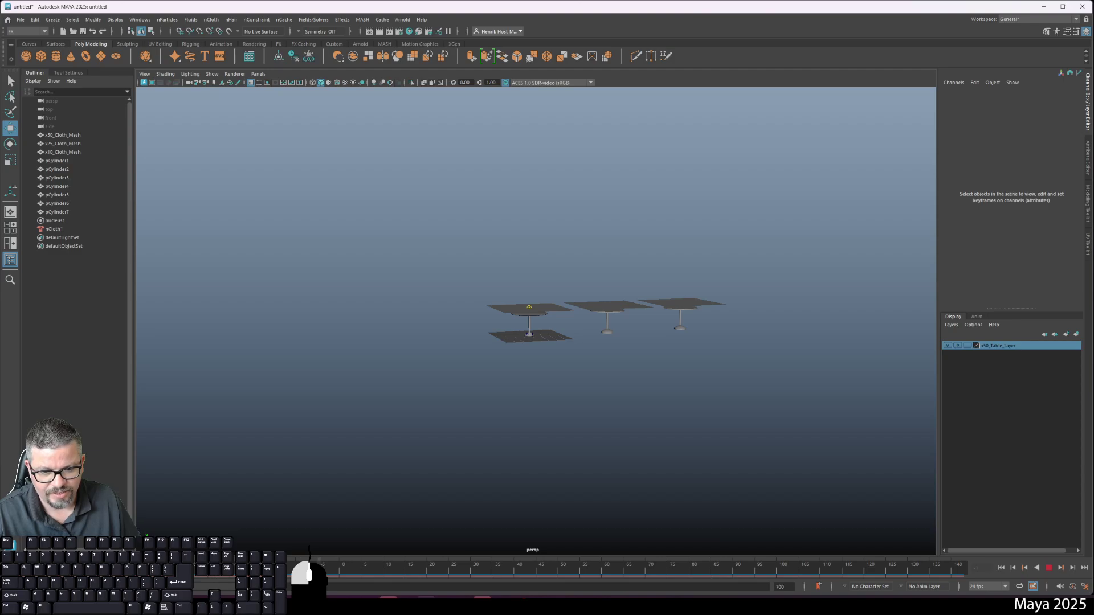
left_click_drag(344, 572, 343, 572)
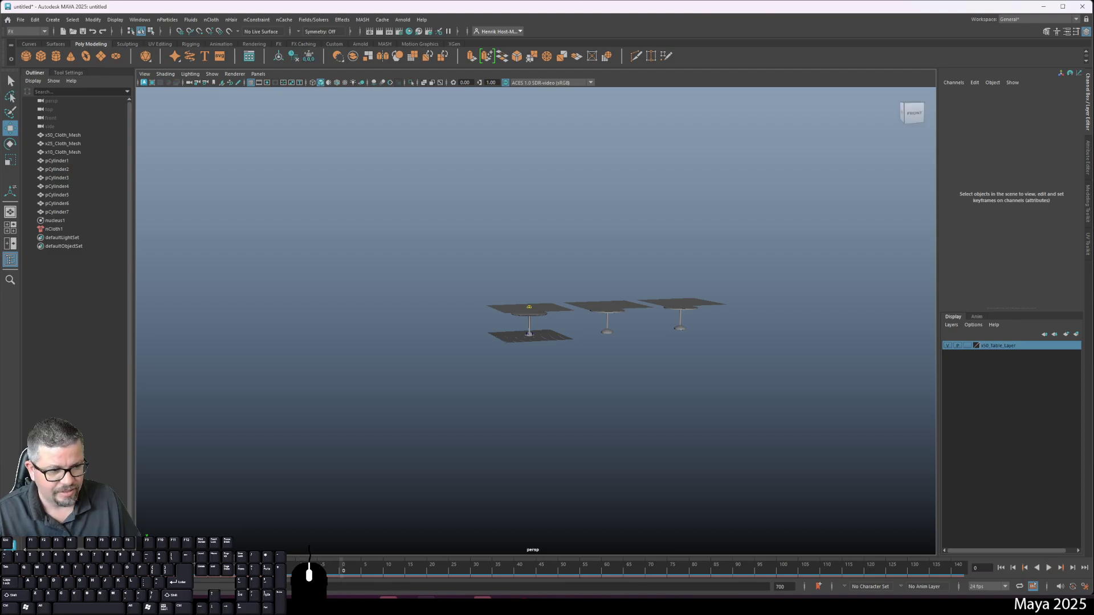
left_click(1049, 568)
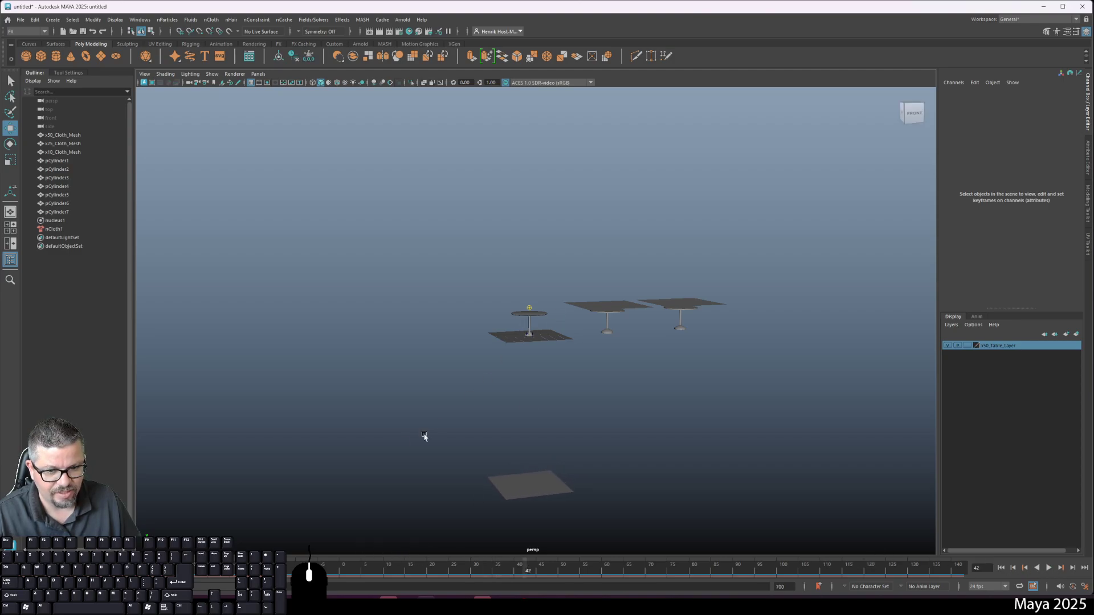
left_click(343, 570)
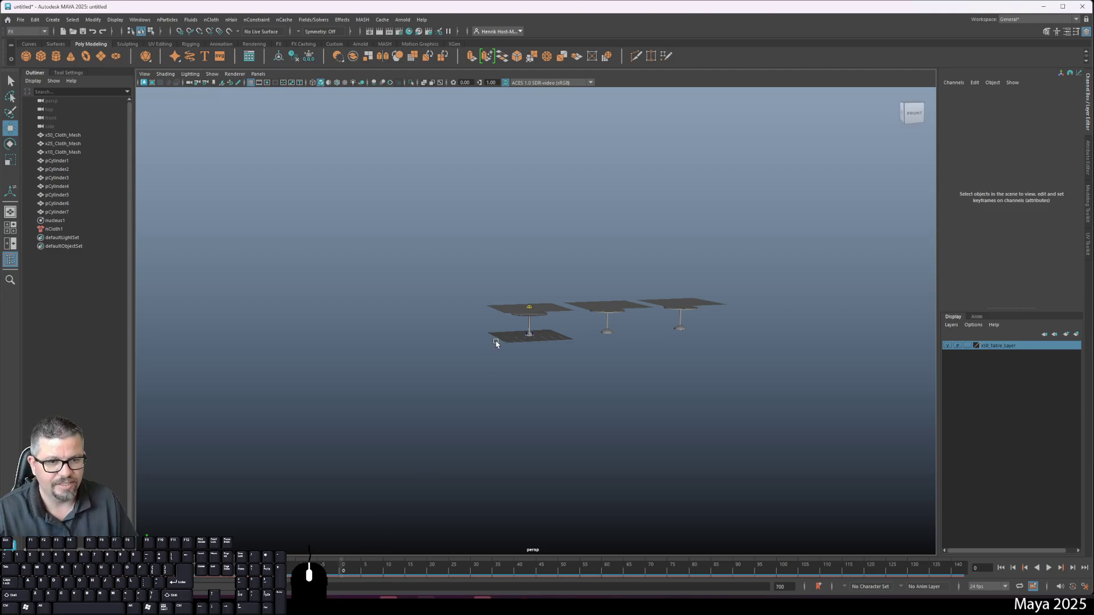
Turn the x50 table, pCylinder1, into a passive collider for the falling cloth
left_click(541, 320)
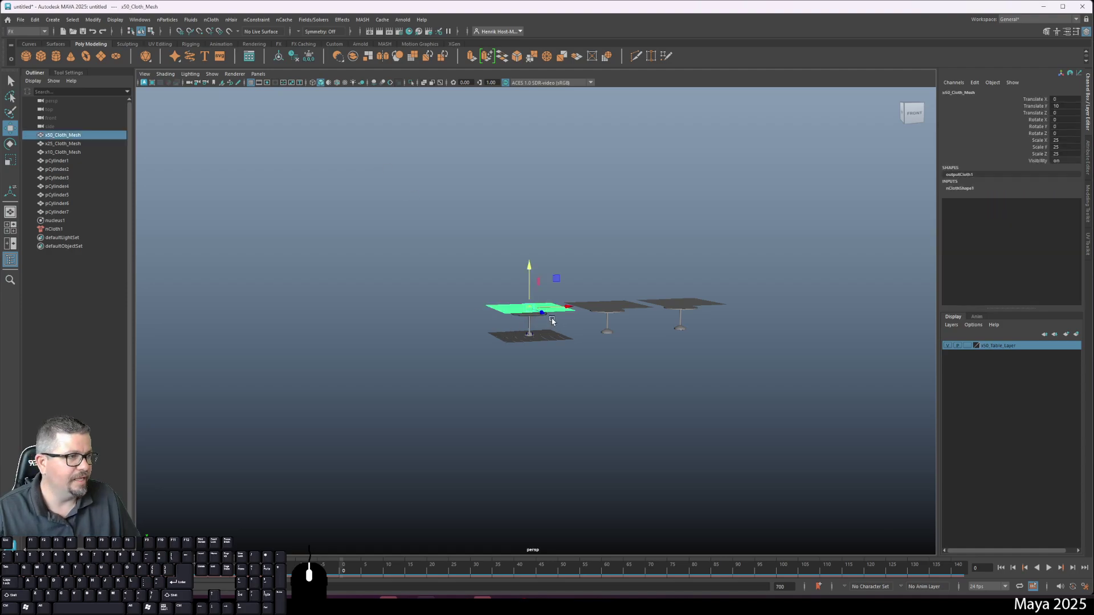
right_click_drag(551, 326, 596, 404, "alt")
left_click(596, 402)
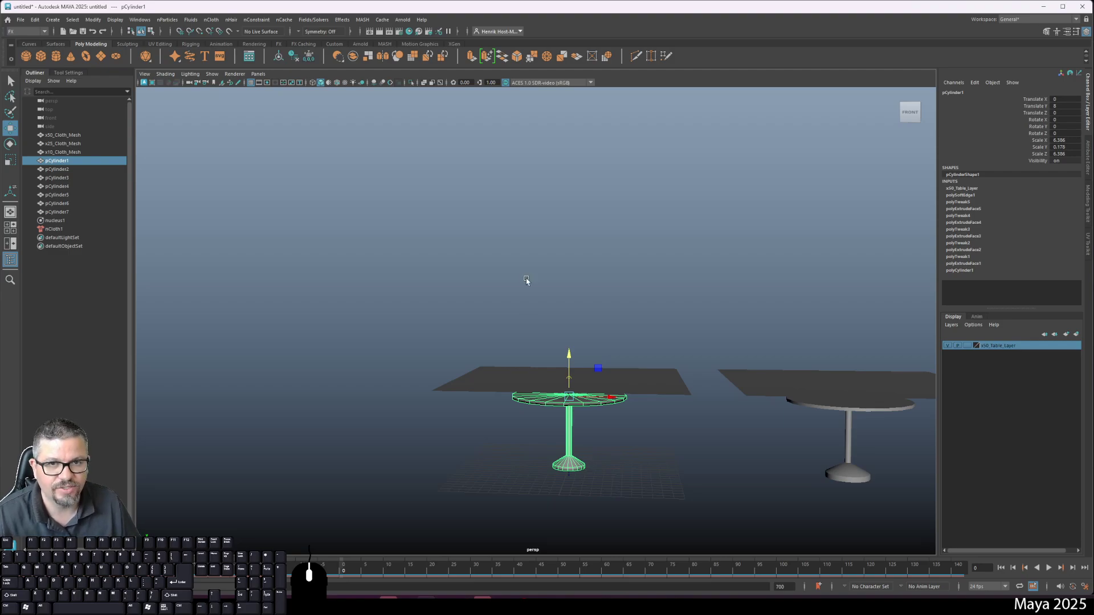
left_click(220, 22)
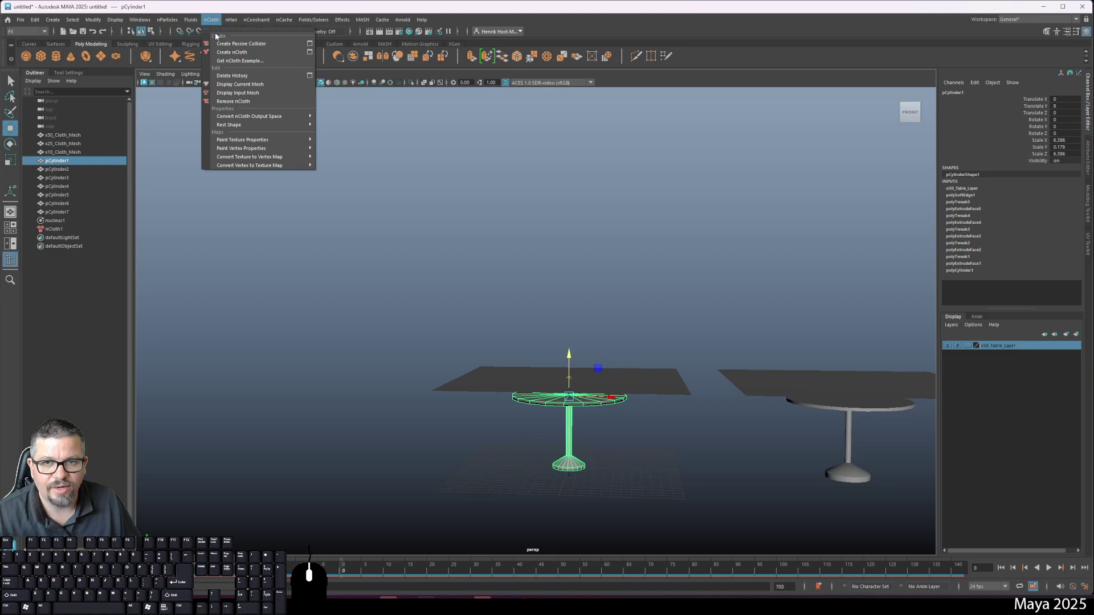
left_click(222, 45)
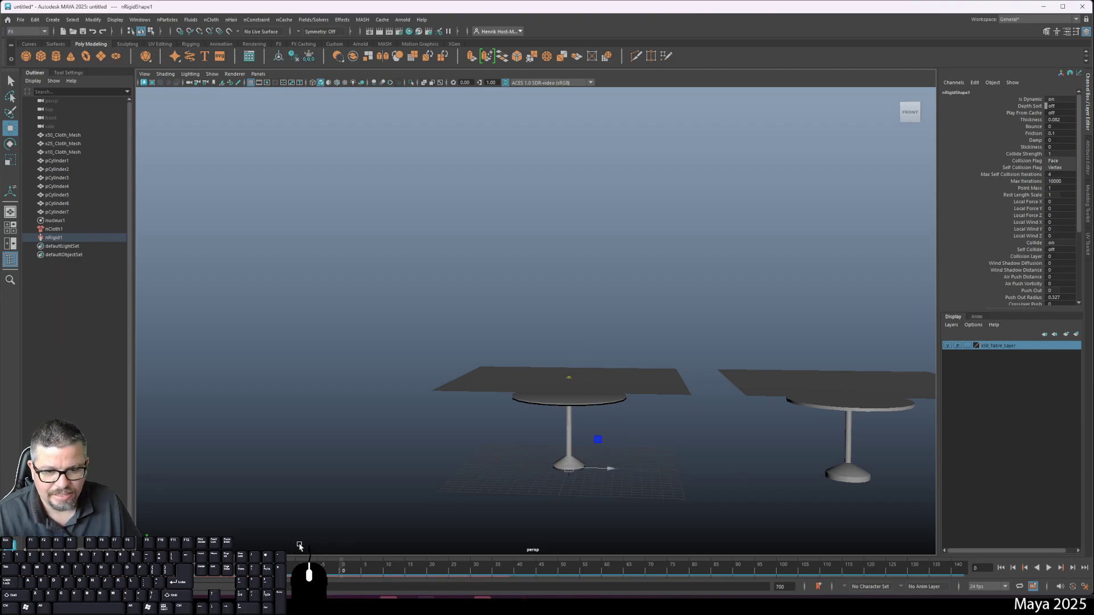
Play the simulation of the x50 cloth over the collider table, stop it and scrub to frame 95
left_click(1051, 570)
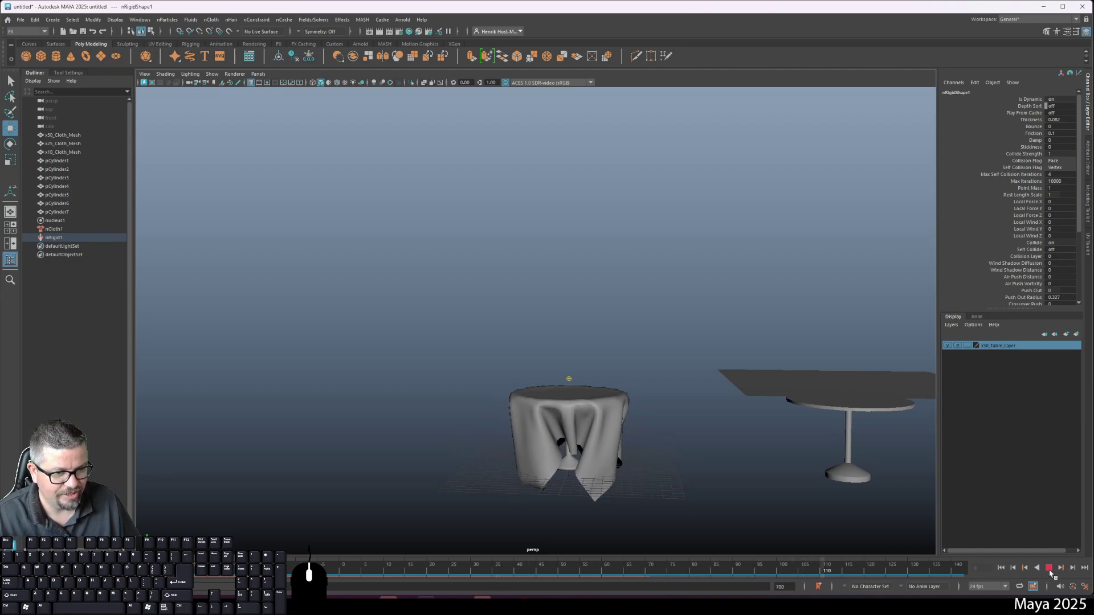
left_click(1051, 569)
left_click_drag(694, 568, 757, 580)
Examine the draped x50 cloth and the table base beneath it from several angles
left_click_drag(561, 484, 456, 413, "alt")
middle_click_drag(456, 413, 513, 424, "alt")
right_click_drag(513, 424, 601, 504, "alt")
left_click_drag(601, 504, 499, 327, "alt")
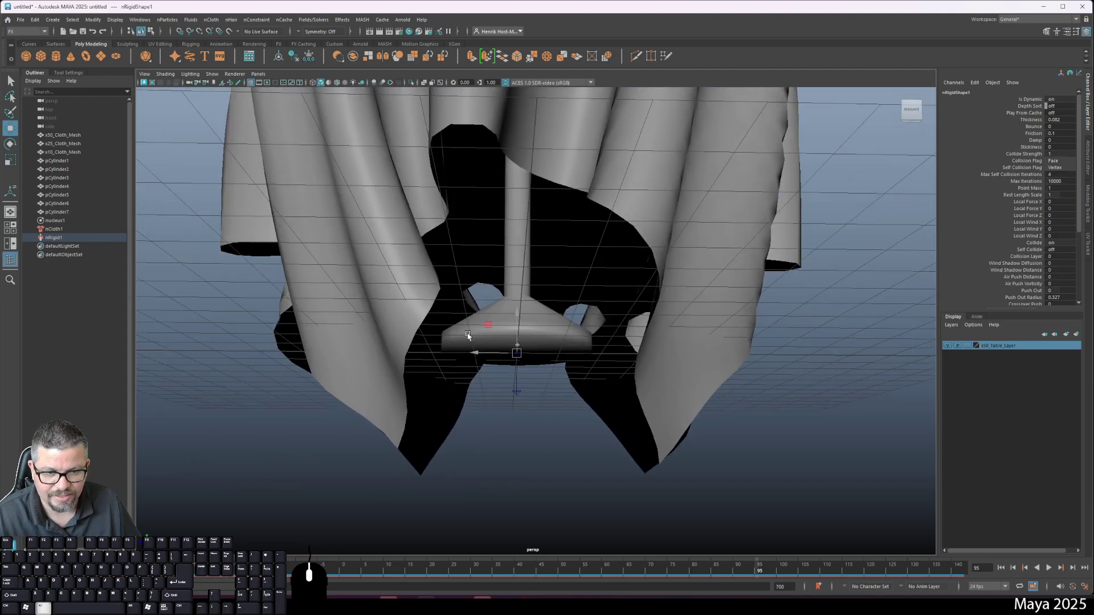
left_click(495, 329)
left_click_drag(433, 355, 392, 366, "alt")
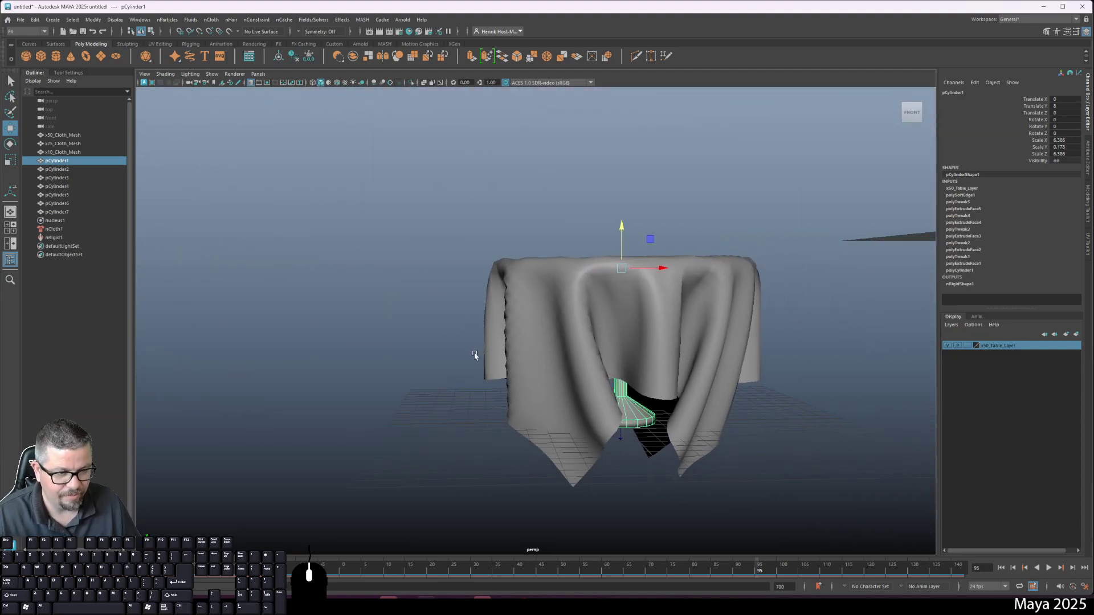
right_click_drag(607, 430, 496, 356, "alt")
left_click_drag(496, 357, 711, 381, "alt")
left_click(710, 382)
Convert the x25_Cloth_Mesh plane into an nCloth object
left_click(806, 290)
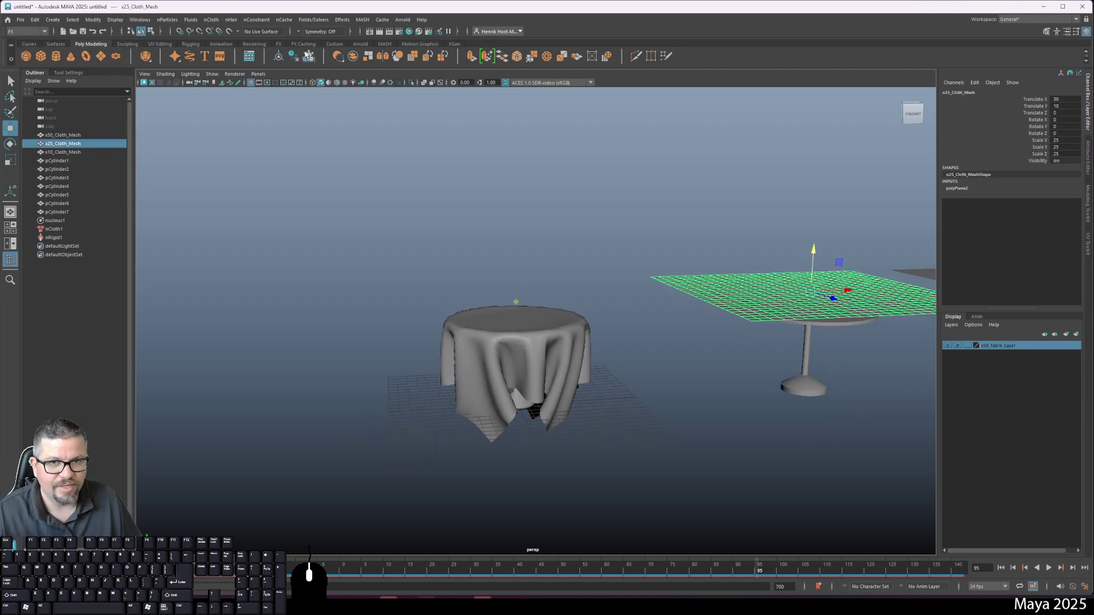
left_click(212, 19)
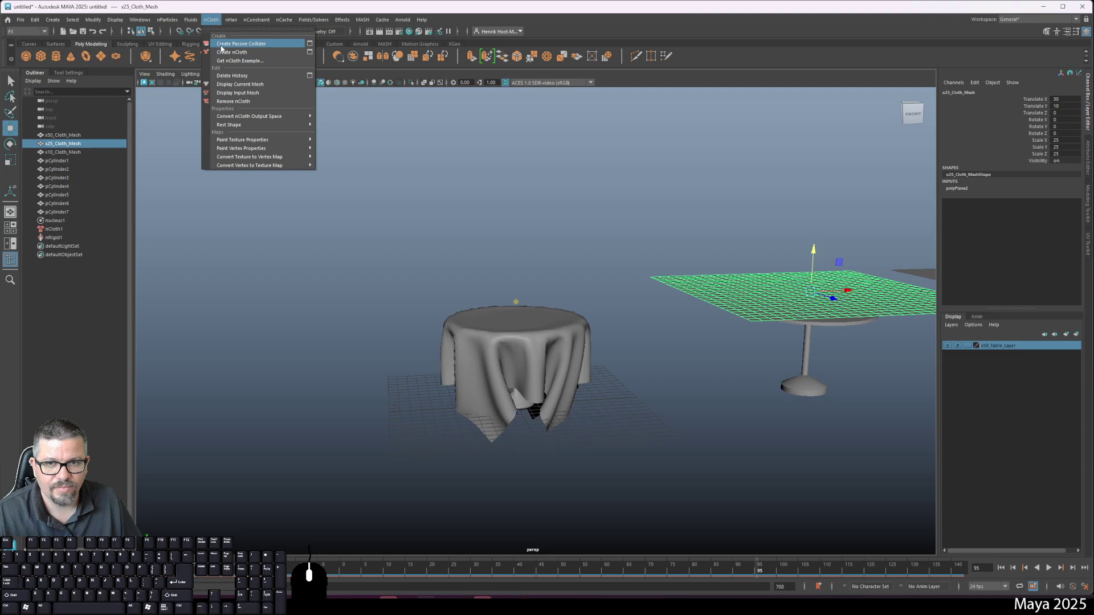
left_click(220, 45)
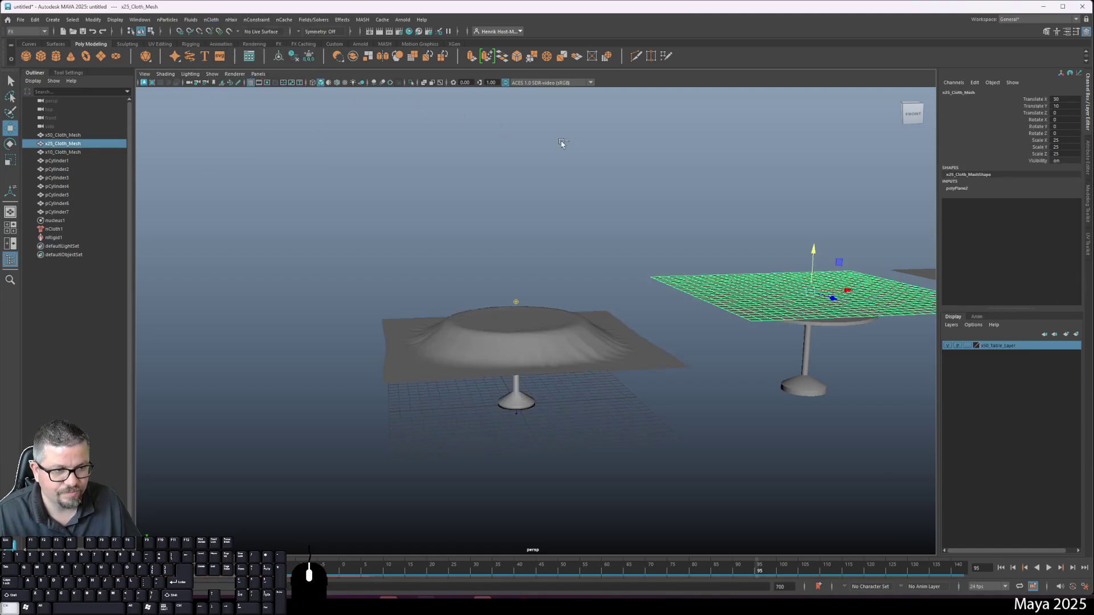
left_click(211, 20)
left_click(223, 55)
Turn the x25 table's top, pCylinder2, into a passive collider
middle_click_drag(741, 289, 650, 313, "alt")
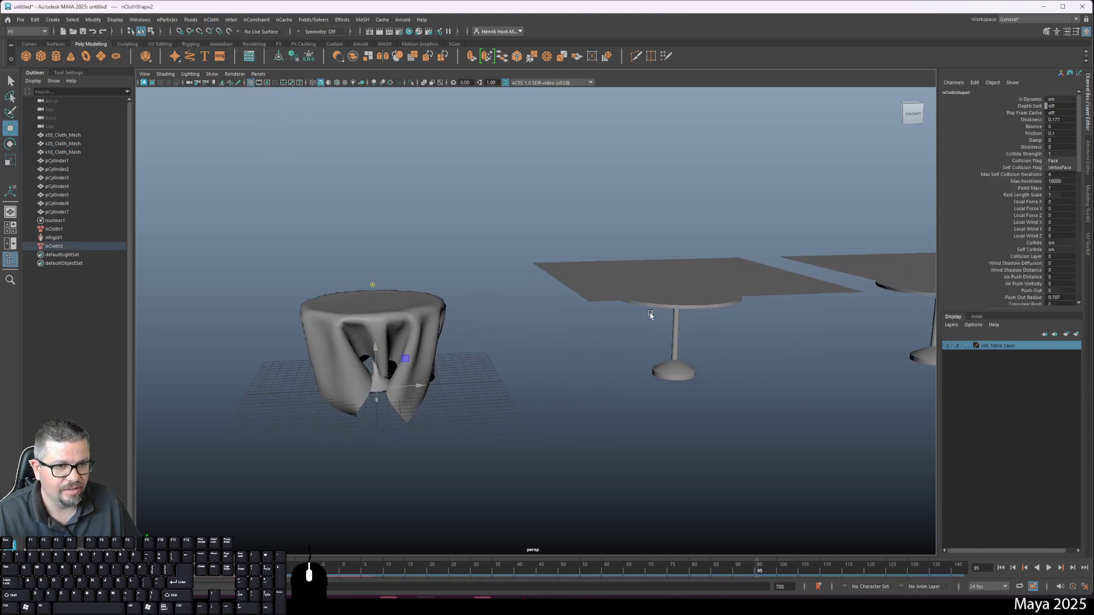
left_click(651, 310)
left_click(212, 19)
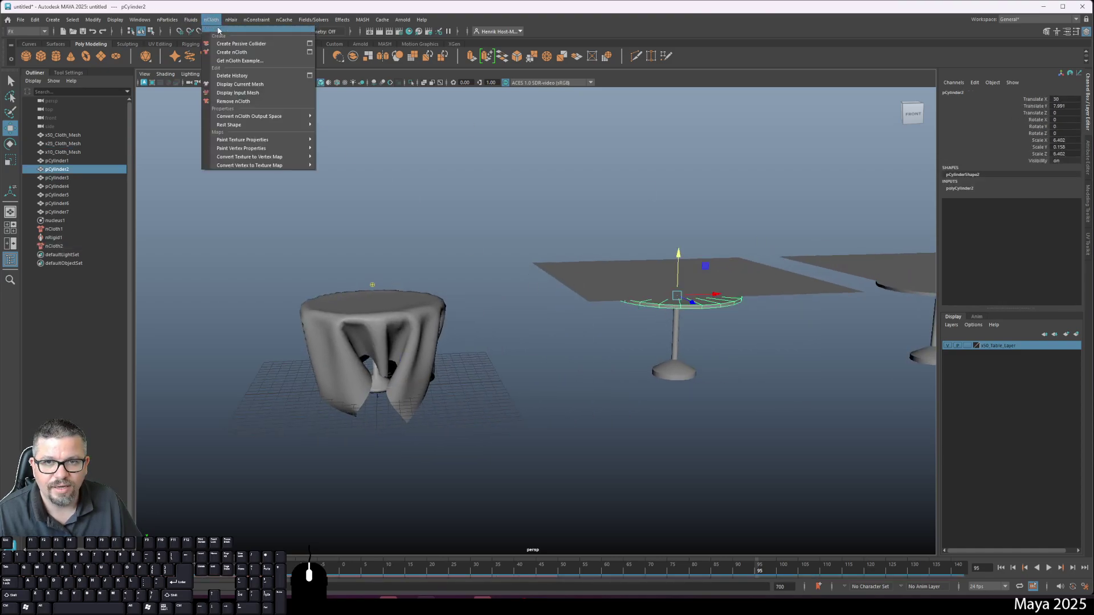
left_click(227, 50)
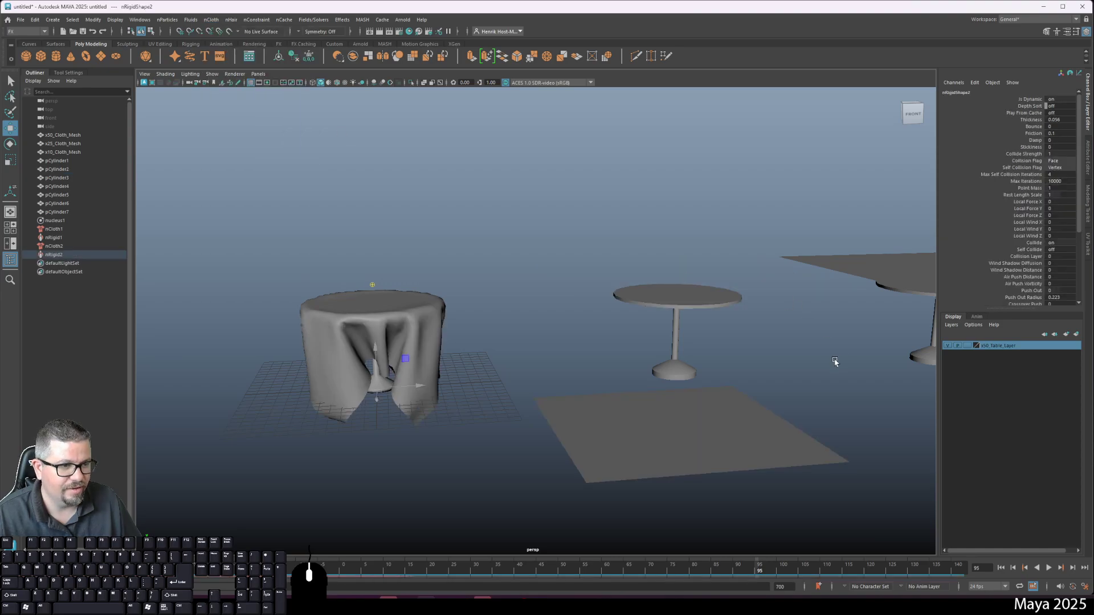
Replay the simulation from the start up to frame 66 and compare the draped meshes of the x50 and x25 cloths
key("shift+alt+v")
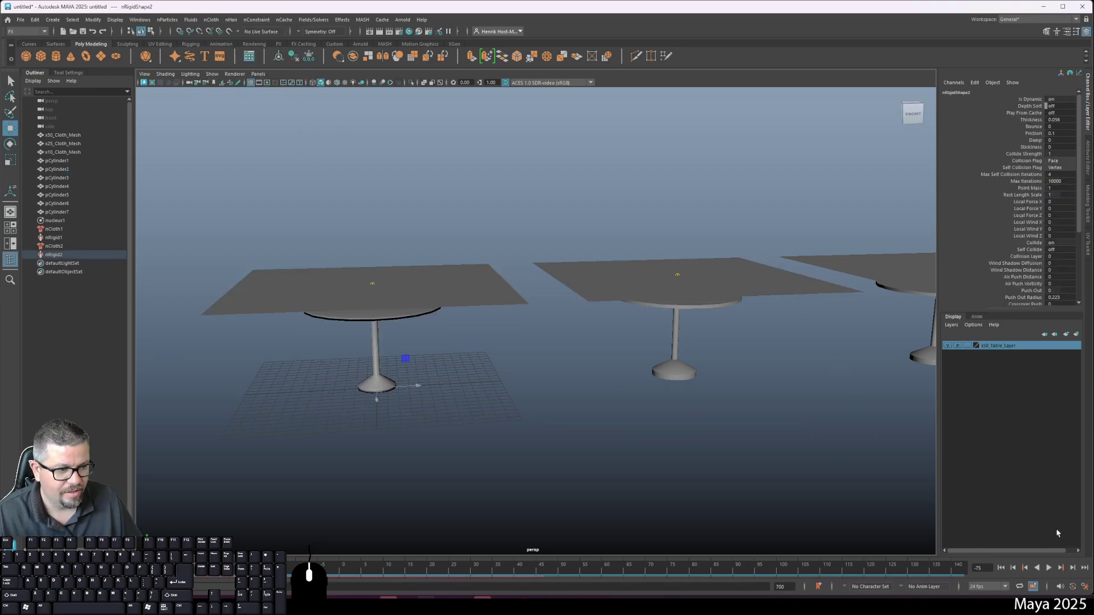
left_click(1054, 572)
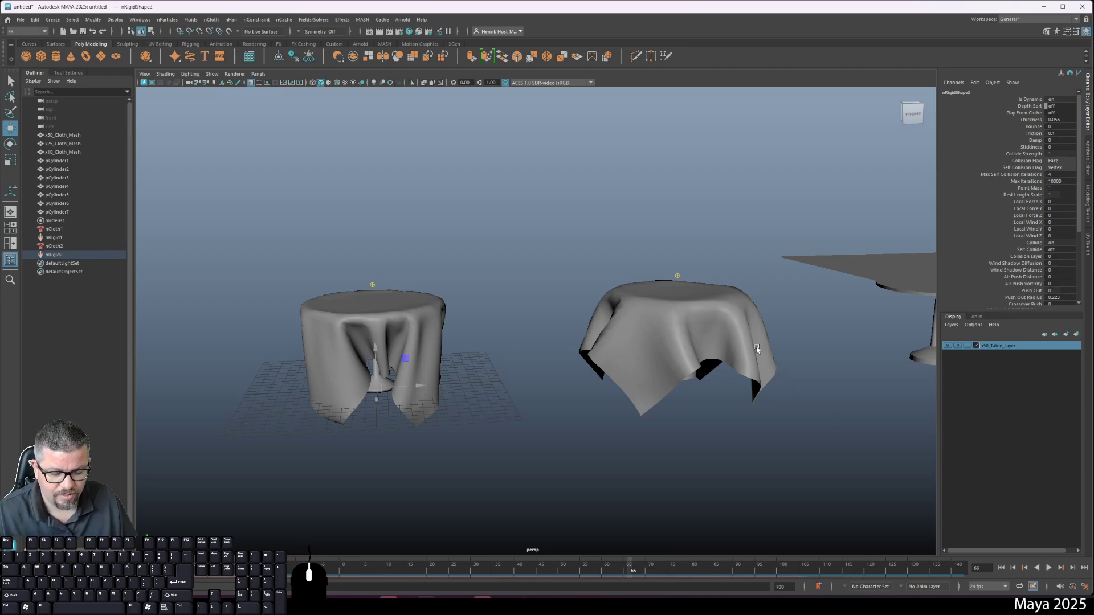
left_click_drag(757, 349, 445, 380, "alt")
left_click(445, 355)
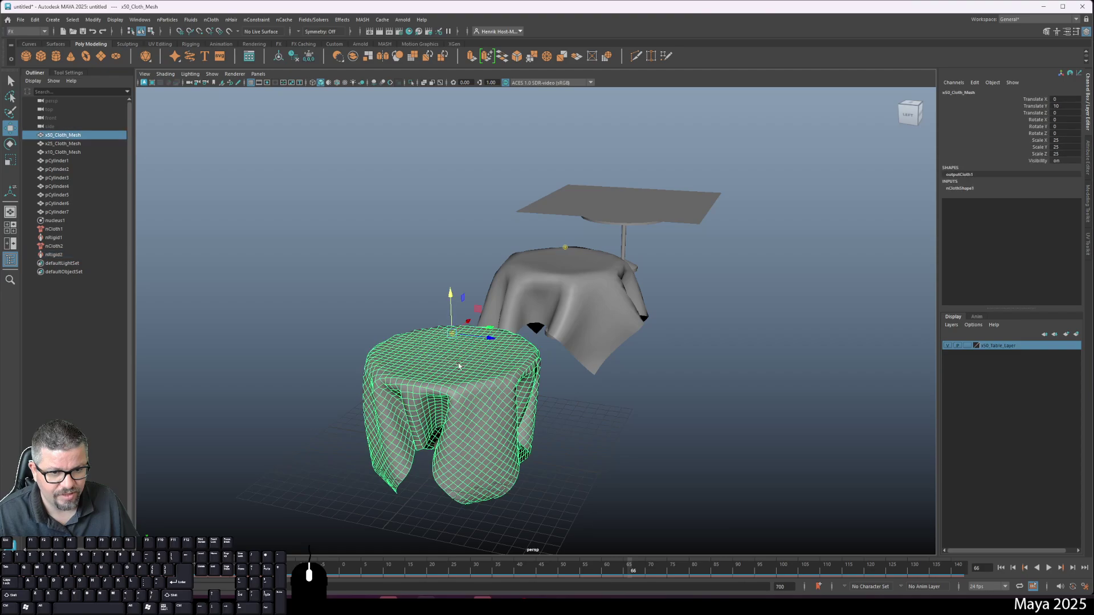
left_click(573, 265)
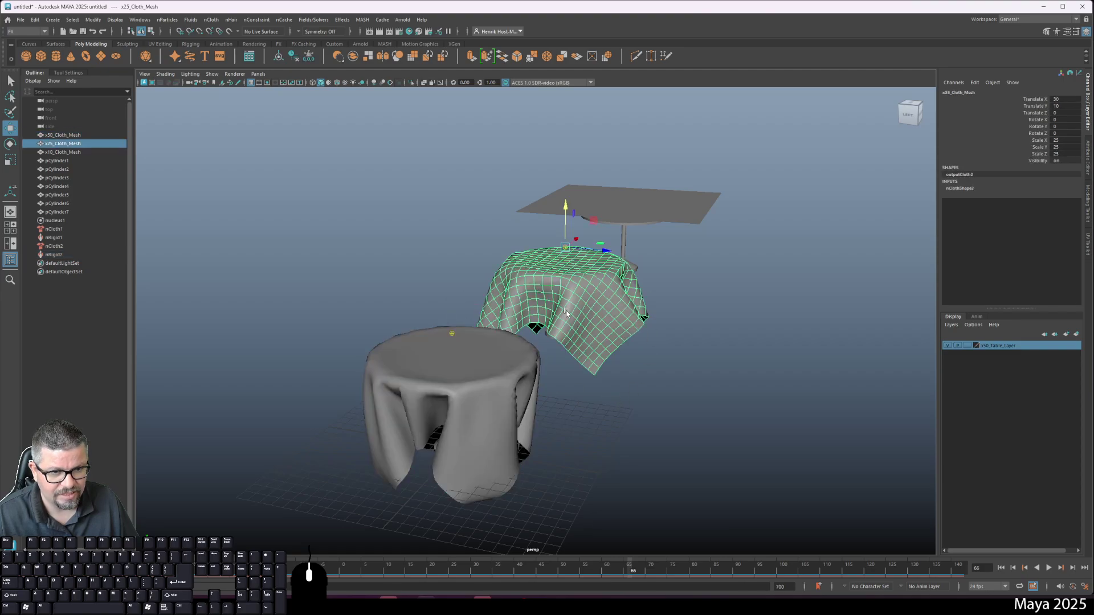
left_click_drag(566, 313, 472, 320, "alt")
left_click(400, 303)
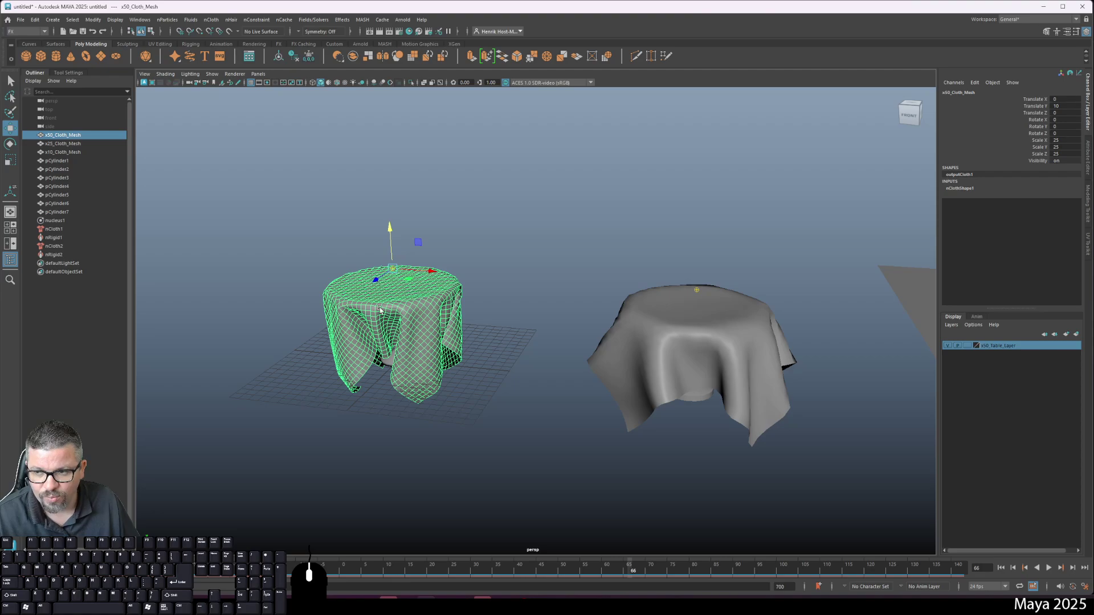
left_click_drag(408, 334, 446, 315, "alt")
Convert the x10_Cloth_Mesh plane into an nCloth object
left_click(660, 281)
left_click_drag(489, 348, 506, 354, "alt")
middle_click_drag(505, 354, 461, 310, "alt")
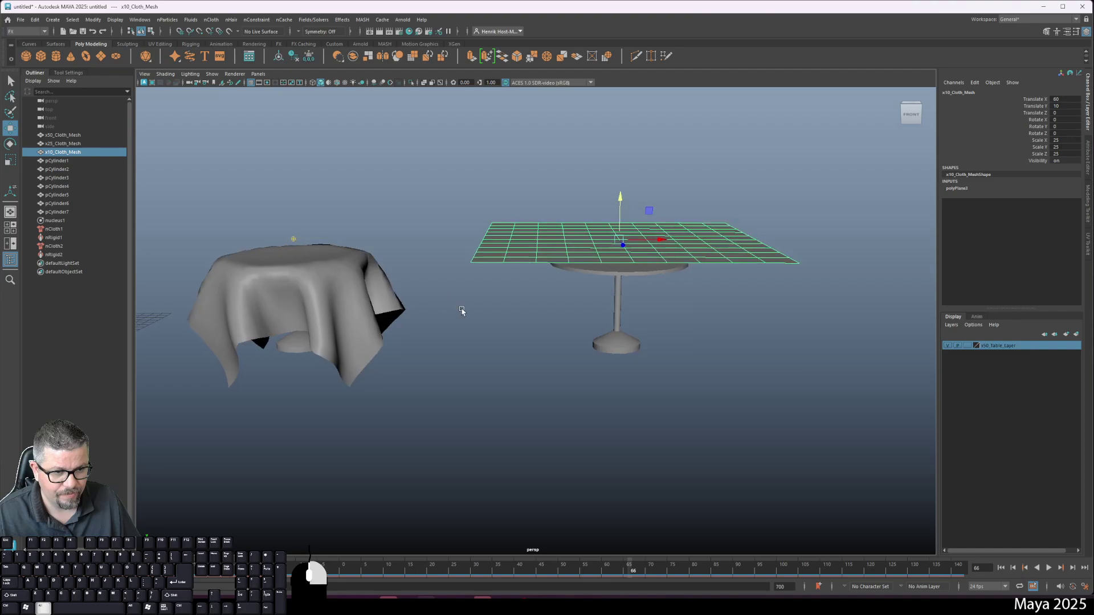
right_click_drag(462, 310, 453, 306, "alt")
left_click(231, 19)
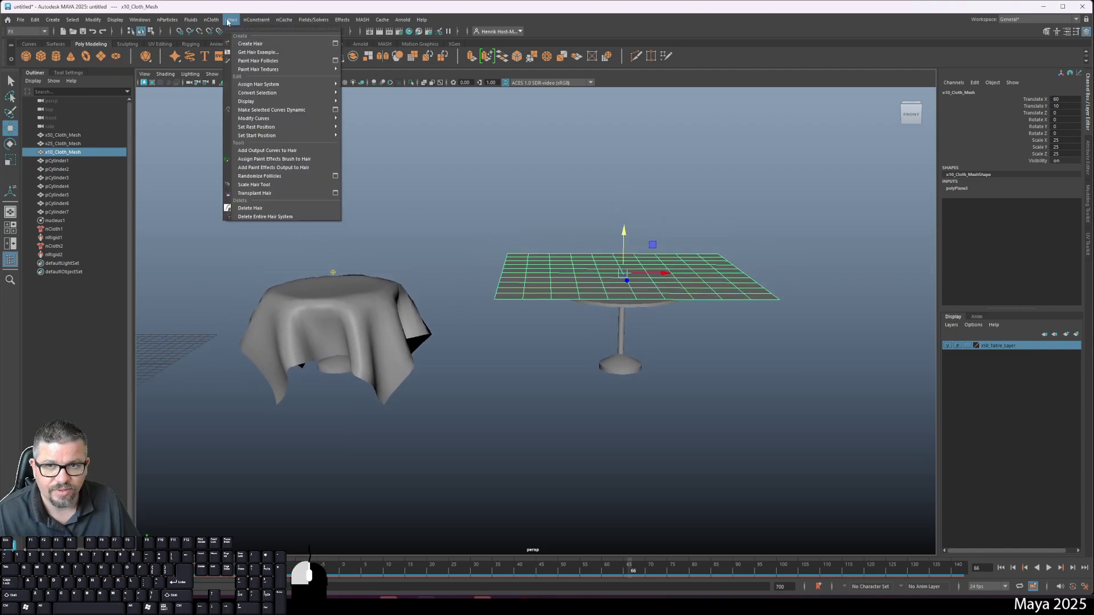
left_click(232, 52)
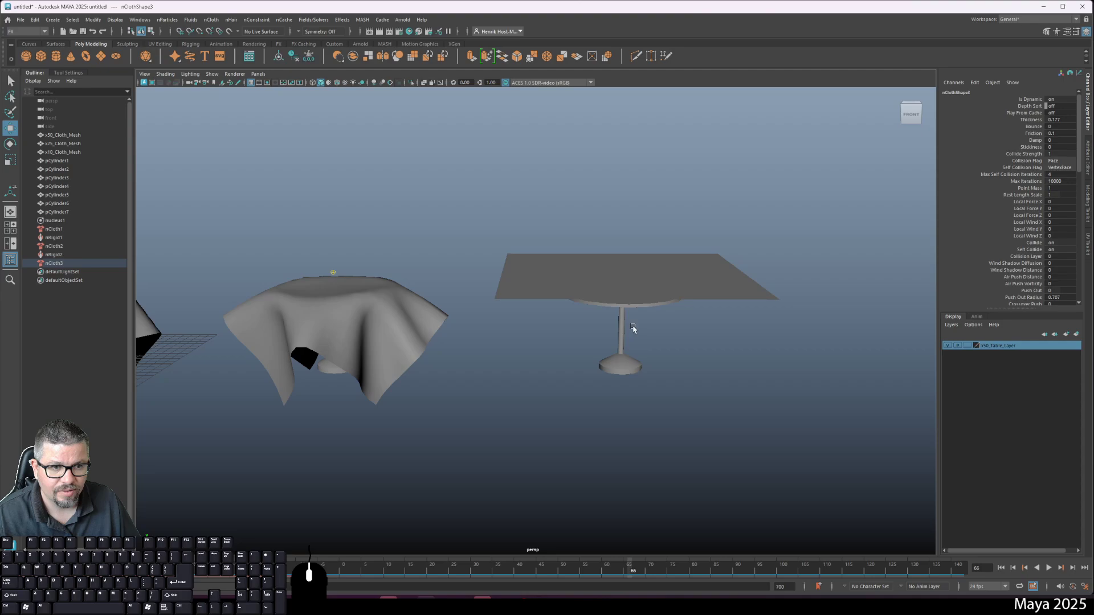
Turn the x10 table's top, pCylinder3, into a passive collider
left_click(641, 311)
left_click(211, 19)
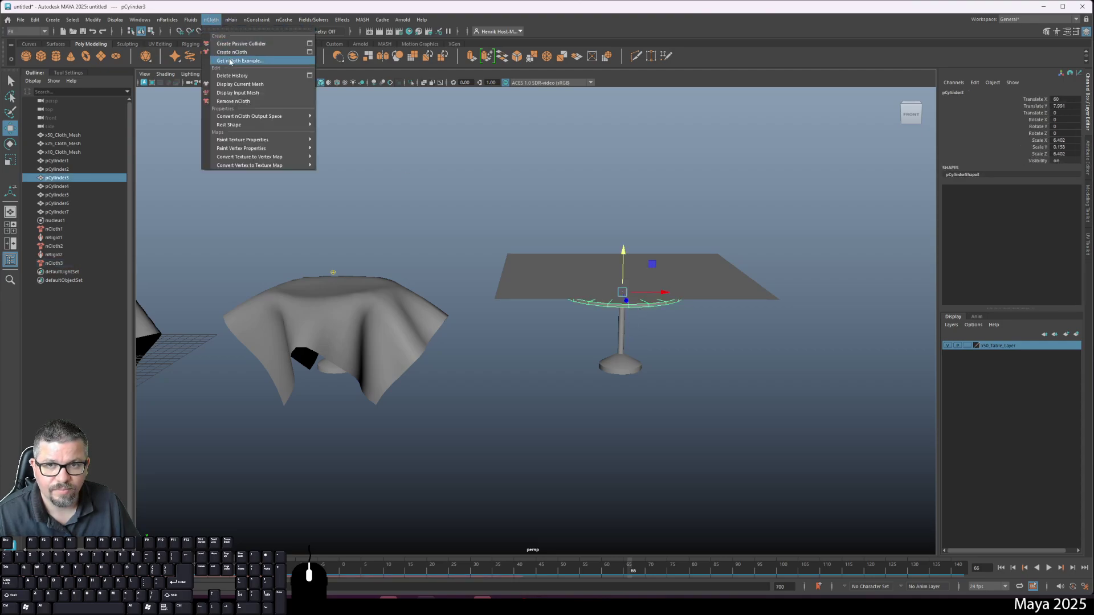
left_click(235, 43)
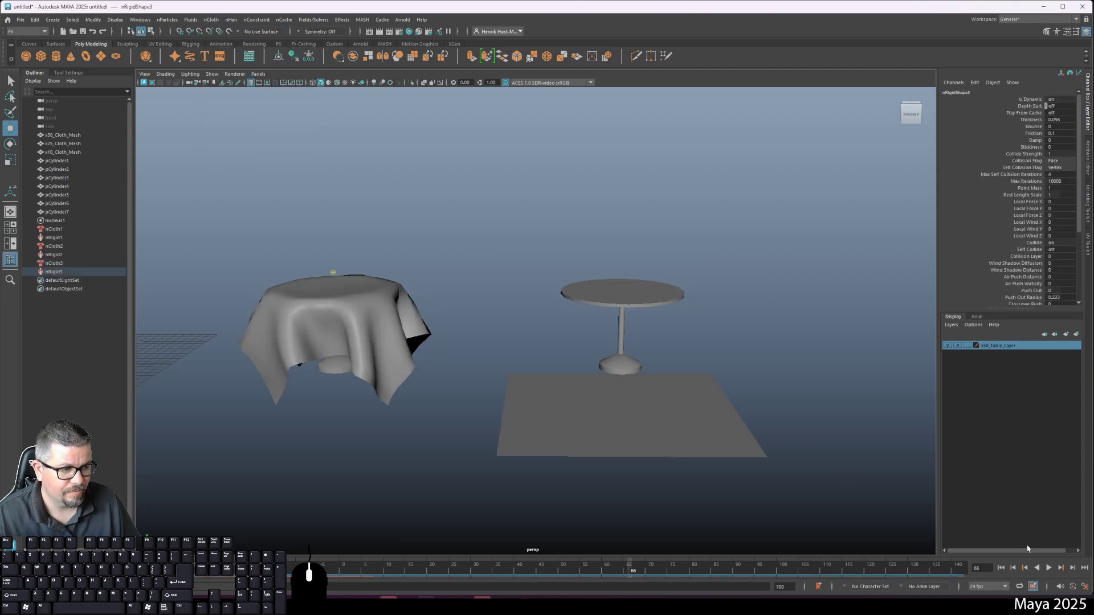
Replay the simulation from the start up to frame 114 to watch the three cloths fall
left_click(1049, 569)
left_click(707, 570)
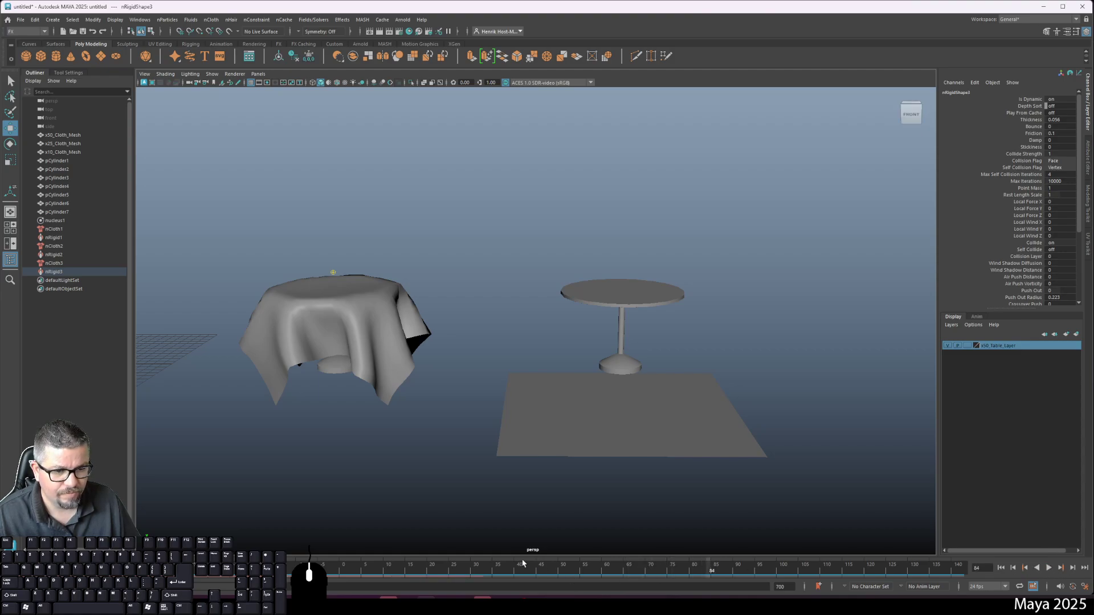
left_click_drag(389, 558, 309, 552)
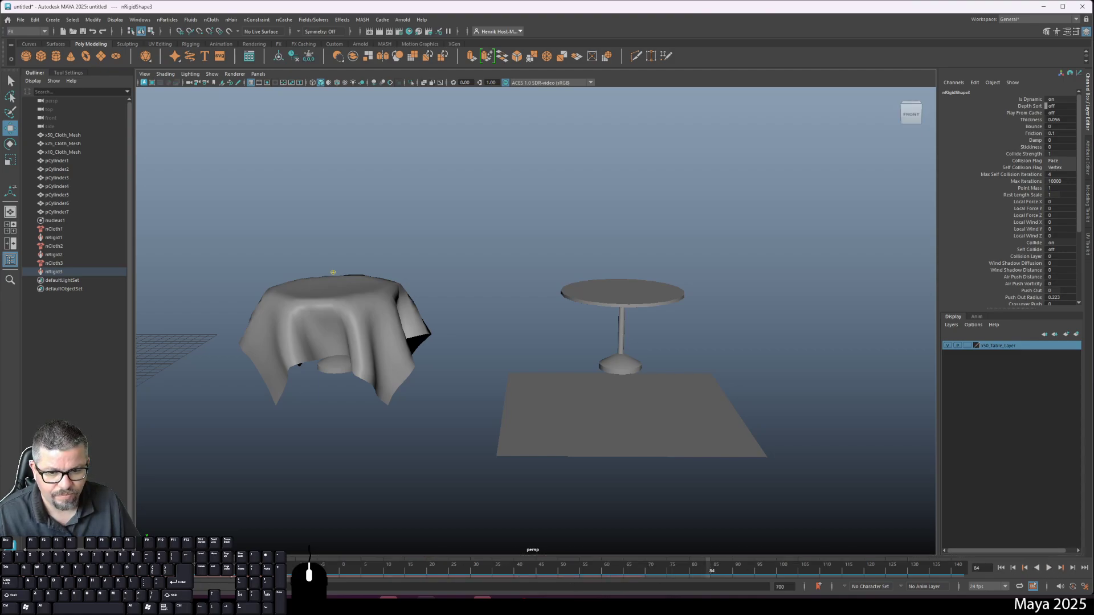
key("alt+shift+v")
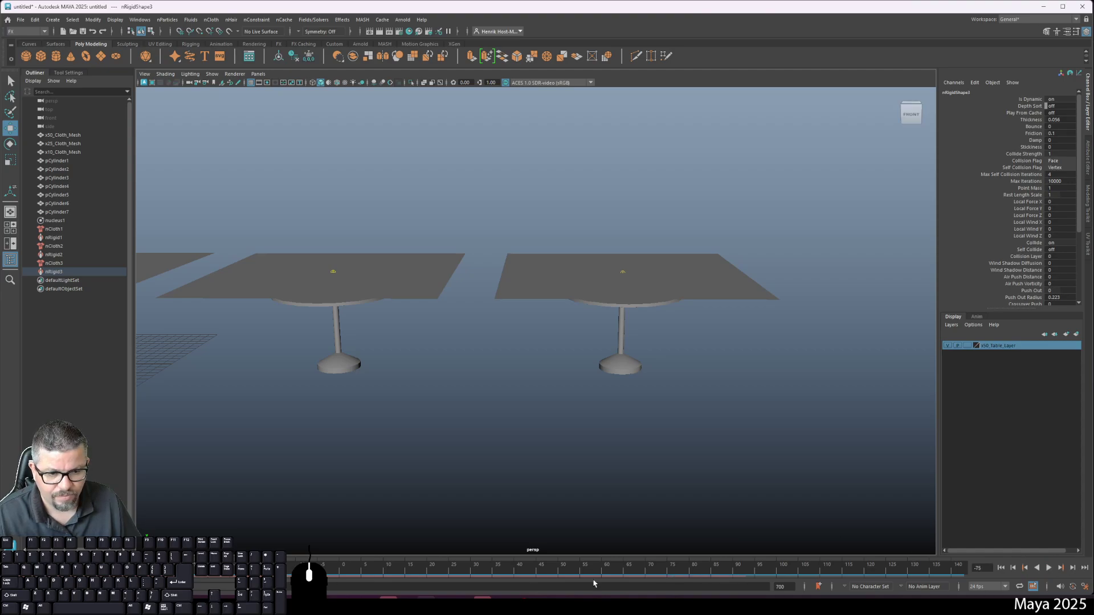
key("alt+v")
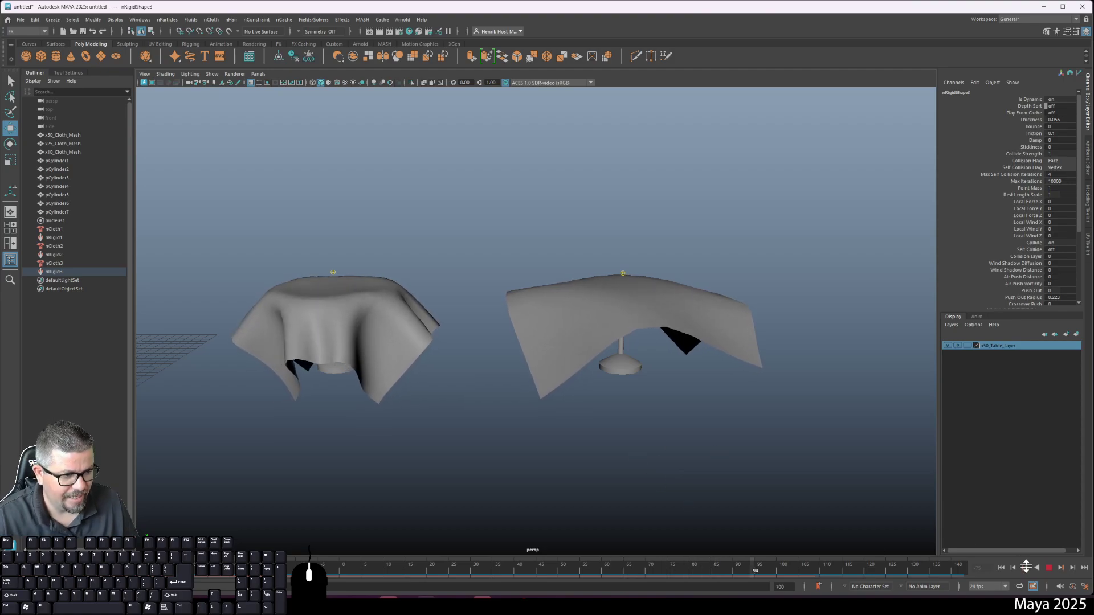
left_click(1049, 568)
Compare the draped meshes of the x10, x25 and x50 cloths from several angles
left_click(563, 327)
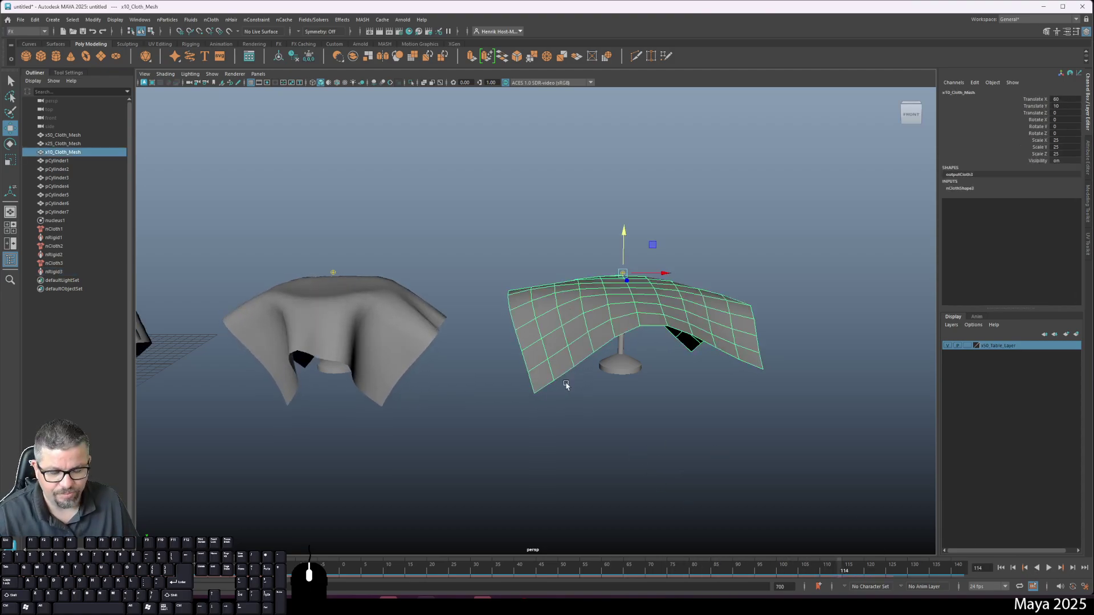
left_click_drag(566, 386, 635, 362, "alt")
left_click_drag(352, 361, 454, 313, "alt")
left_click(633, 341)
left_click_drag(634, 341, 510, 350, "alt")
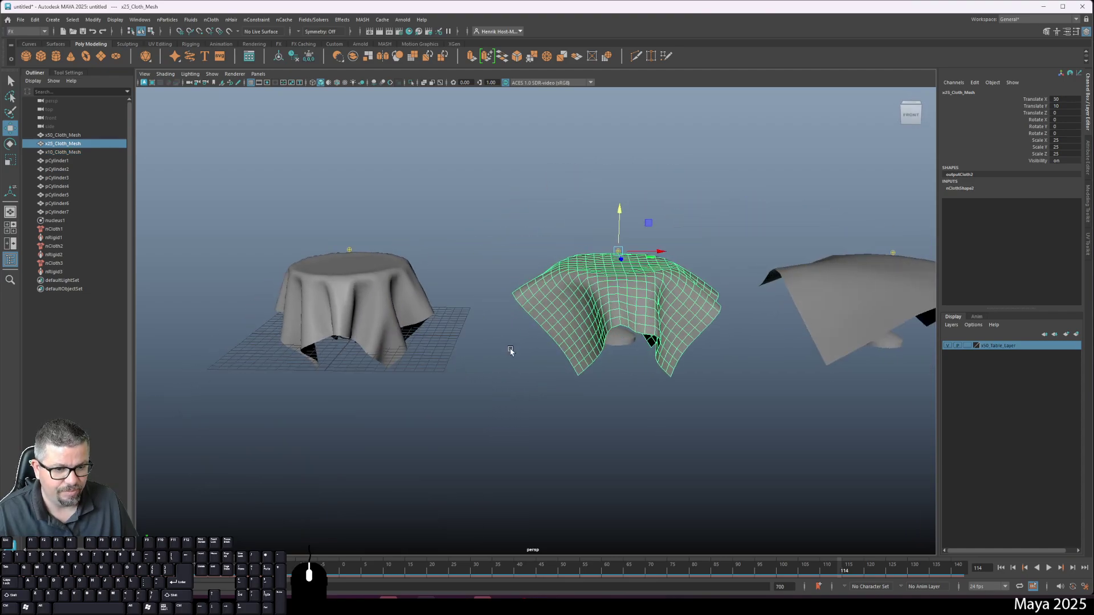
left_click(436, 315)
left_click(368, 302)
left_click(447, 372)
left_click_drag(447, 372, 425, 273, "alt")
left_click(424, 272)
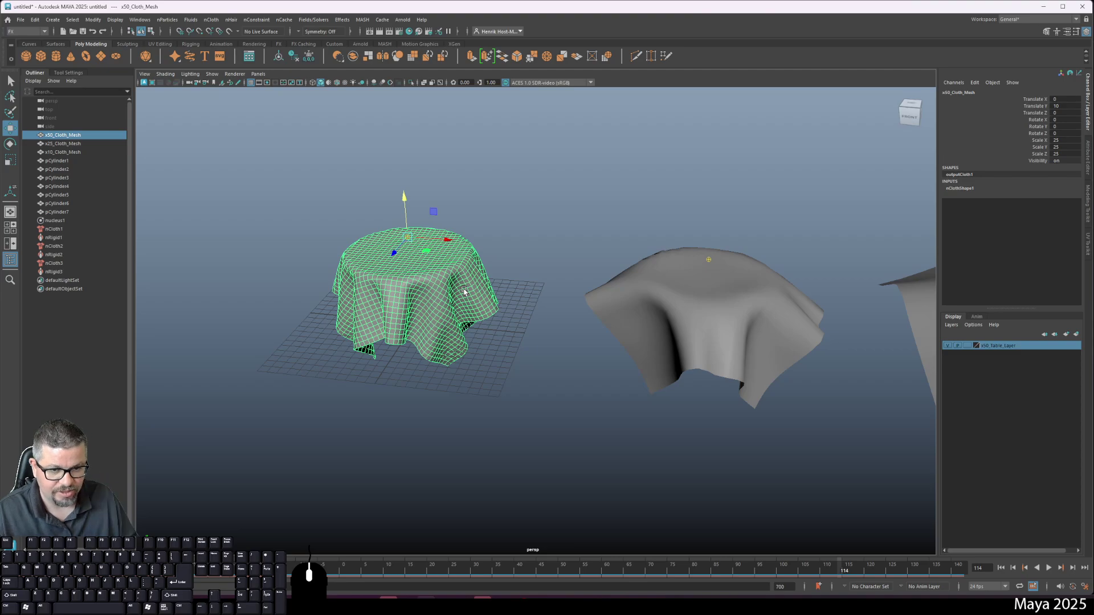
left_click_drag(357, 349, 456, 342, "alt")
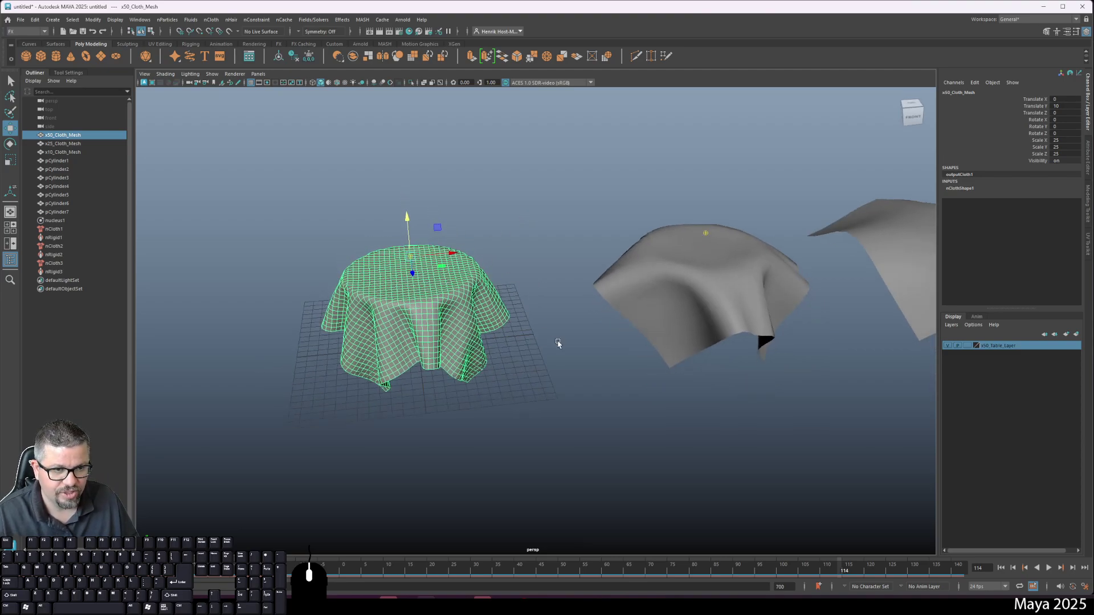
left_click_drag(557, 342, 248, 183, "alt")
left_click_drag(535, 351, 138, 188, "alt")
left_click(20, 19)
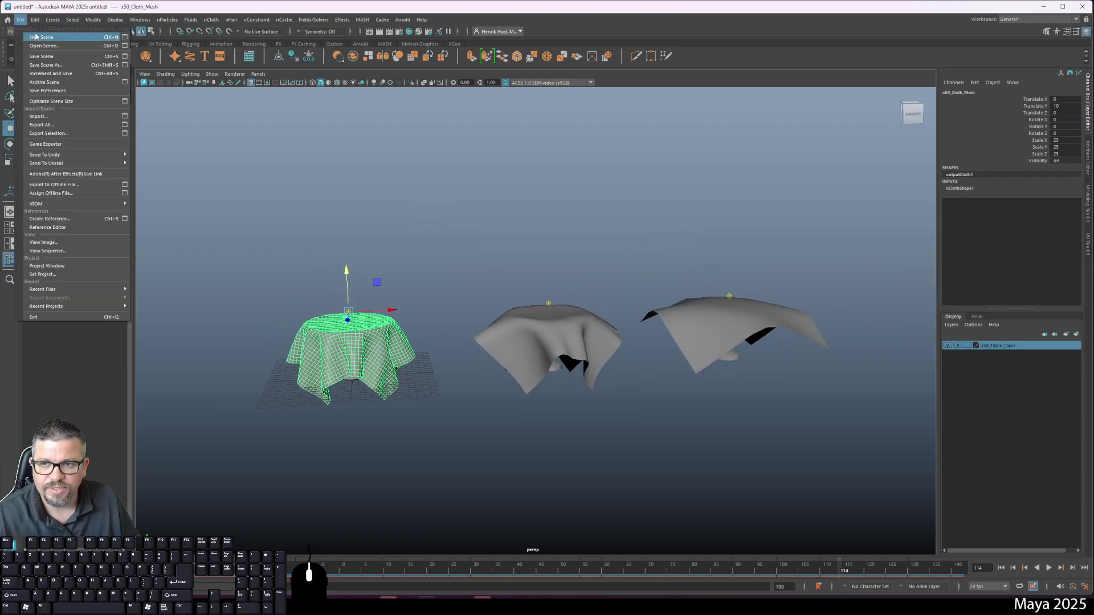
left_click(546, 198)
left_click_drag(493, 277, 426, 245, "alt")
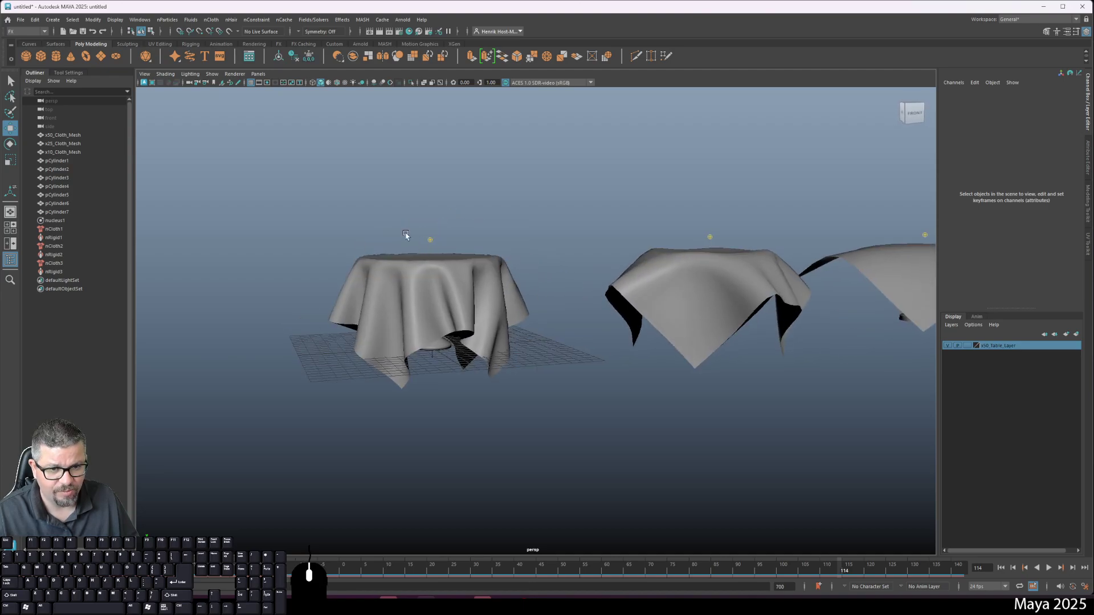
Return to the start frame and set the x50_Cloth_Mesh plane's scale to 20 in X, Y and Z
left_click(410, 280)
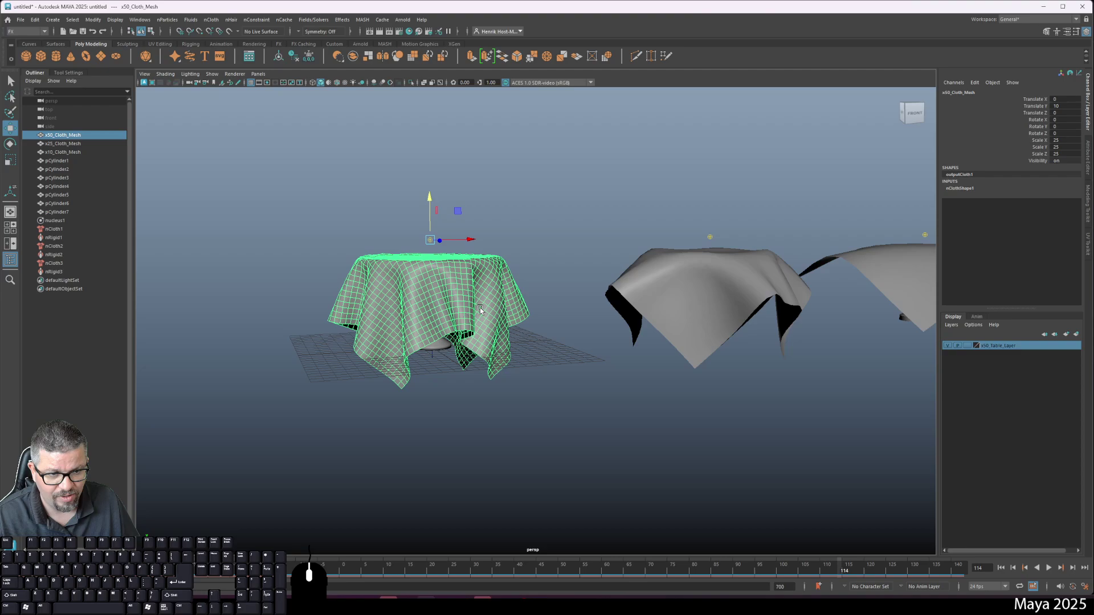
key("alt+shift+v")
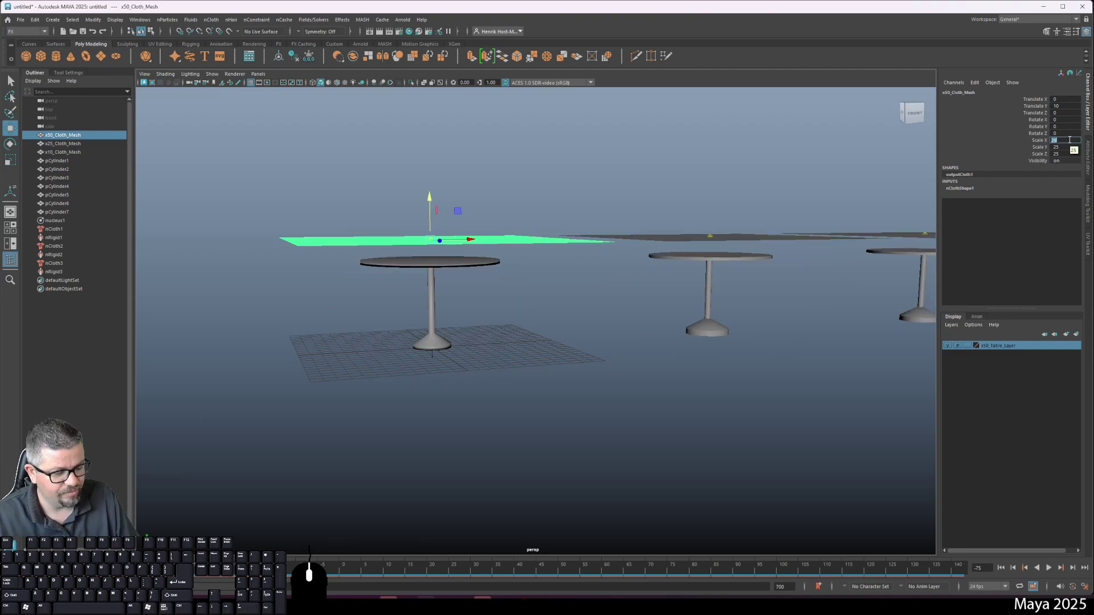
type("20")
key("Tab")
type("20")
key("Tab")
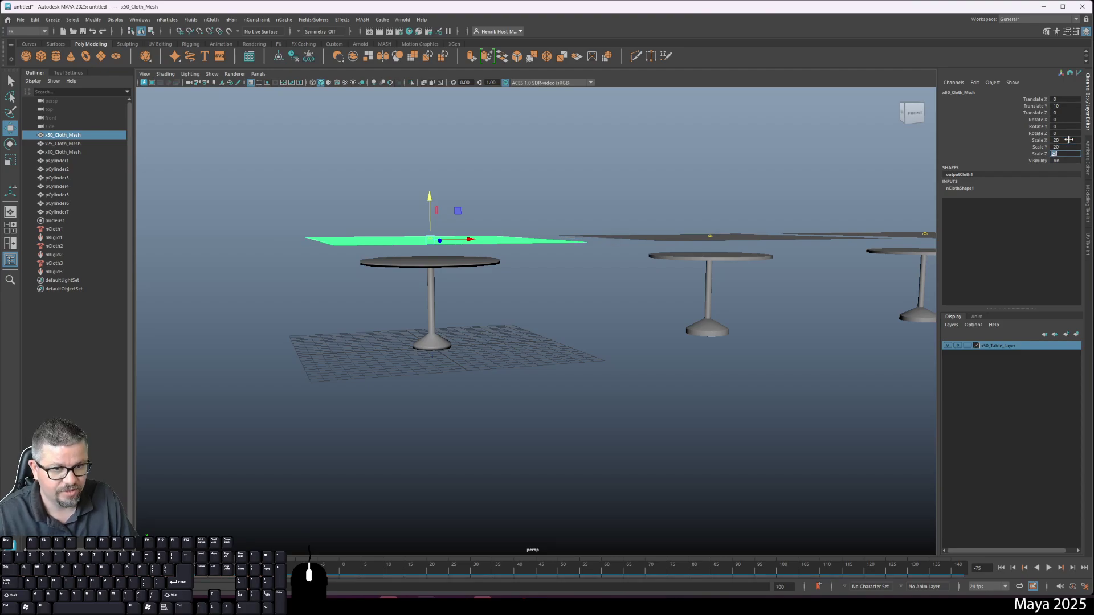
type("20")
key("Return")
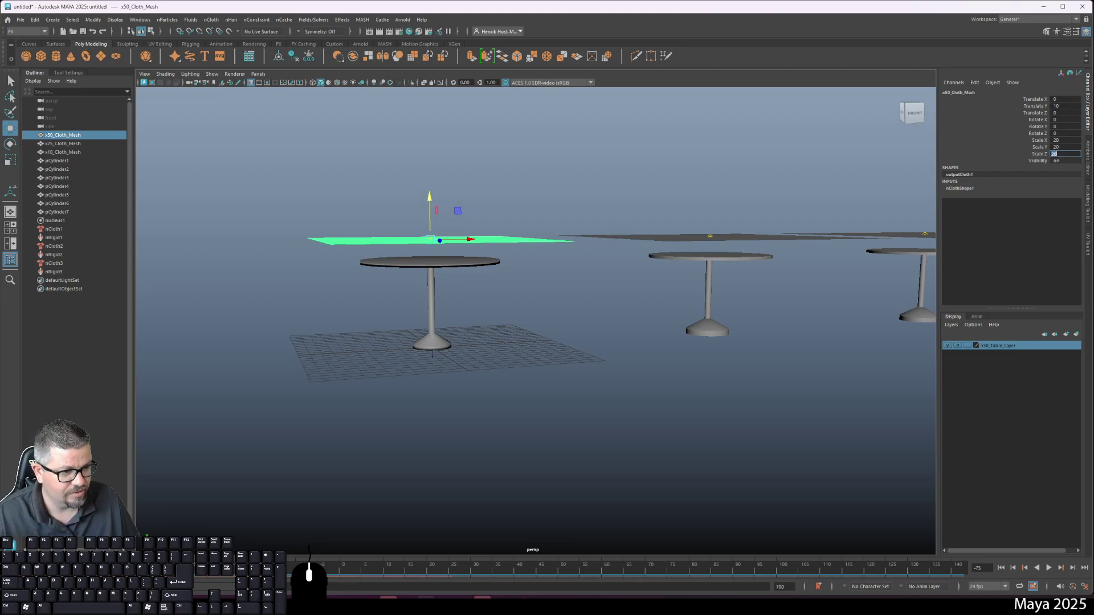
Play the simulation with the resized x50 cloth and stop at frame 100
left_click(1051, 568)
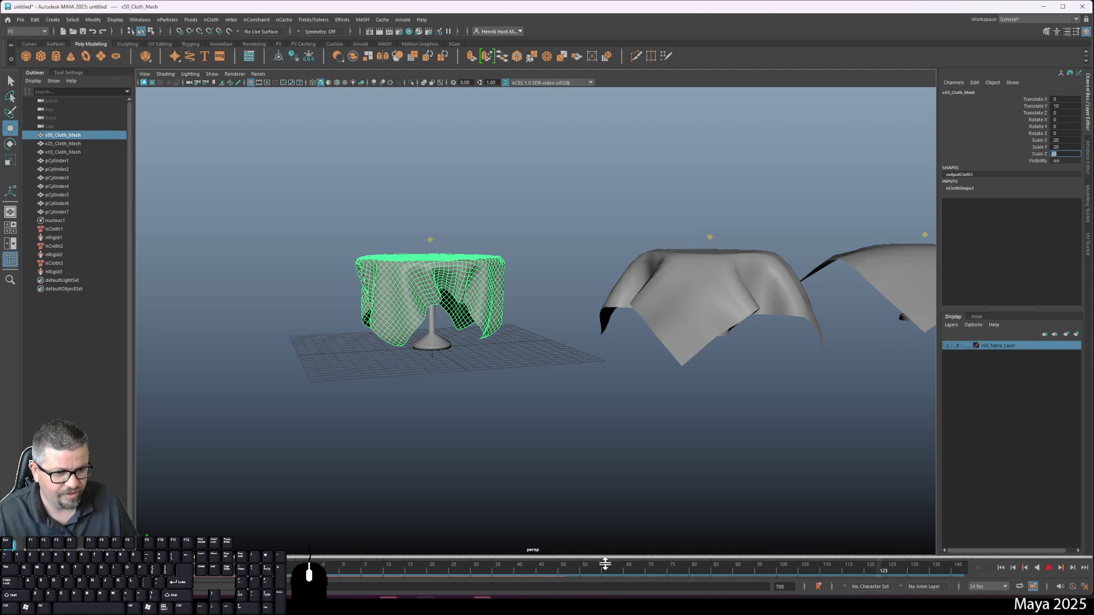
left_click_drag(605, 564, 321, 565)
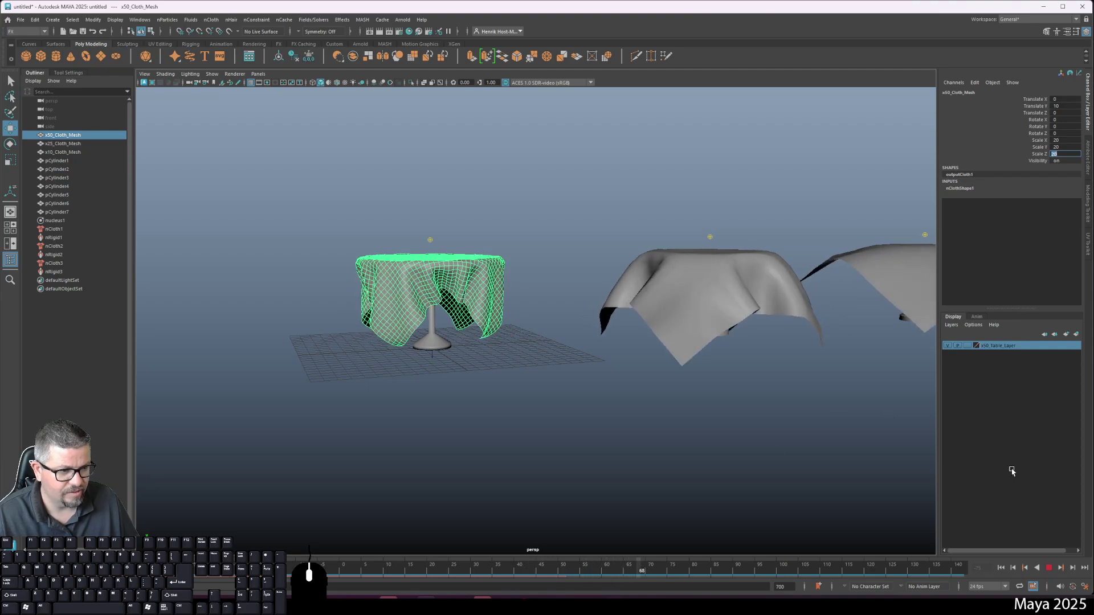
left_click(1048, 568)
right_click(1033, 582)
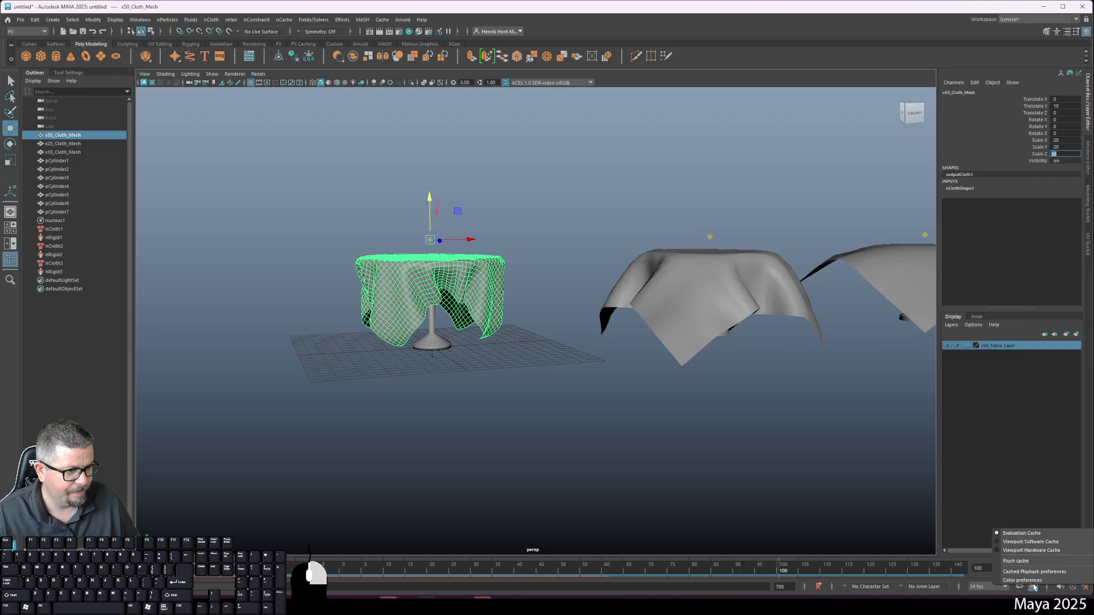
left_click(978, 558)
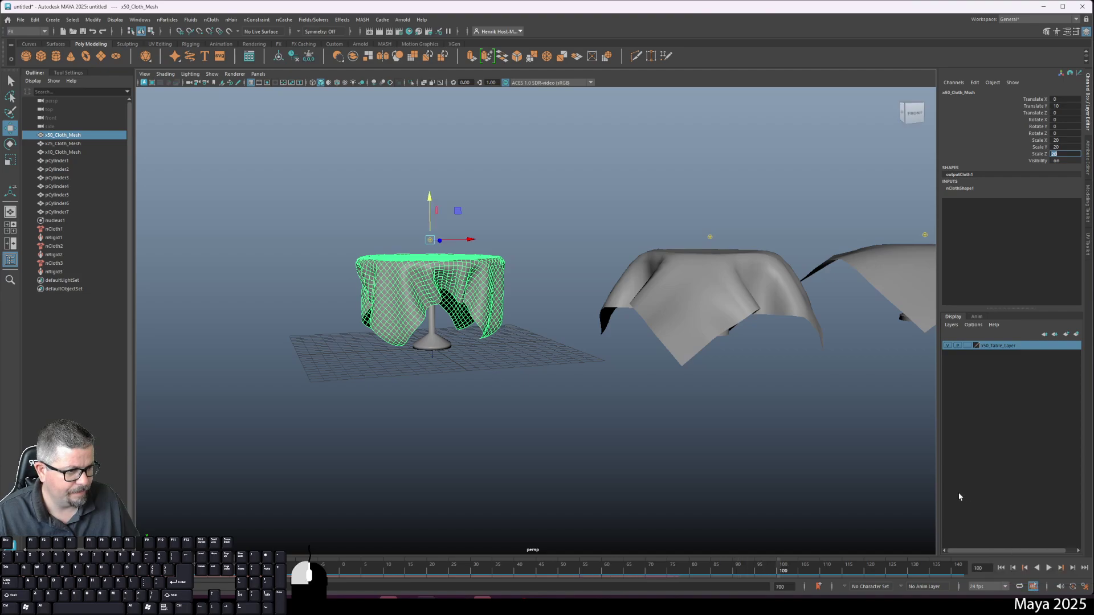
left_click(985, 568)
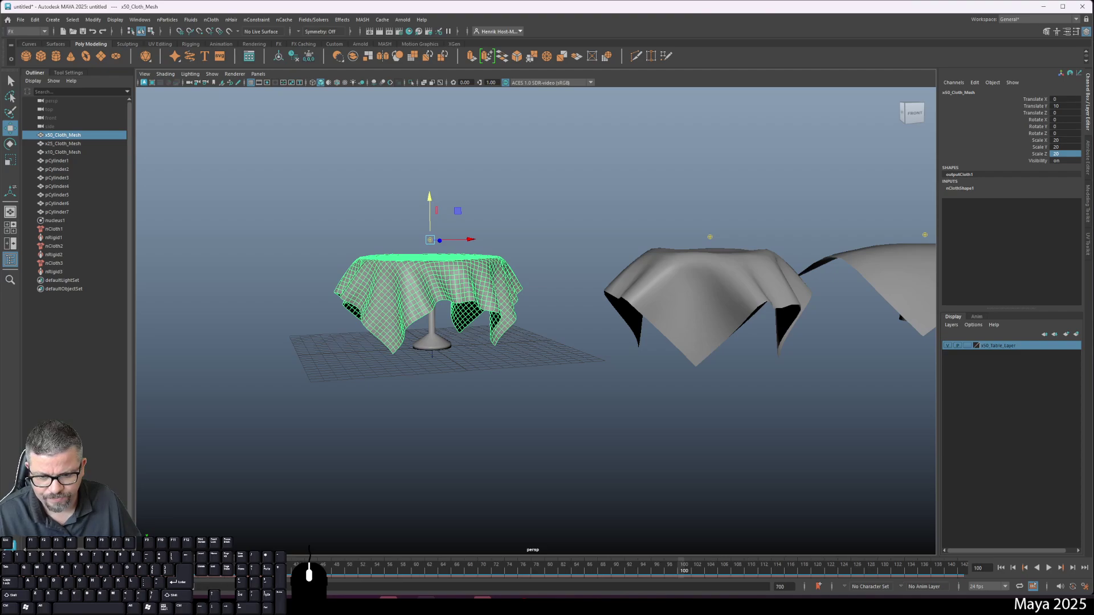
Extend the displayed time range to frame 700 and play the simulation from frame 0
left_click_drag(296, 587, 768, 590)
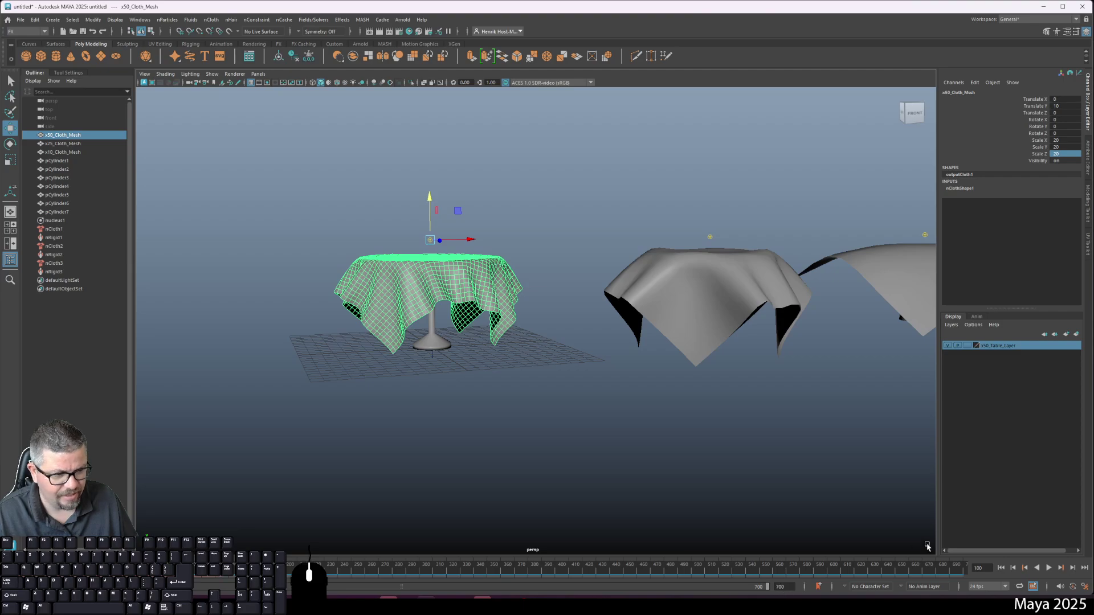
key("alt+shift+v")
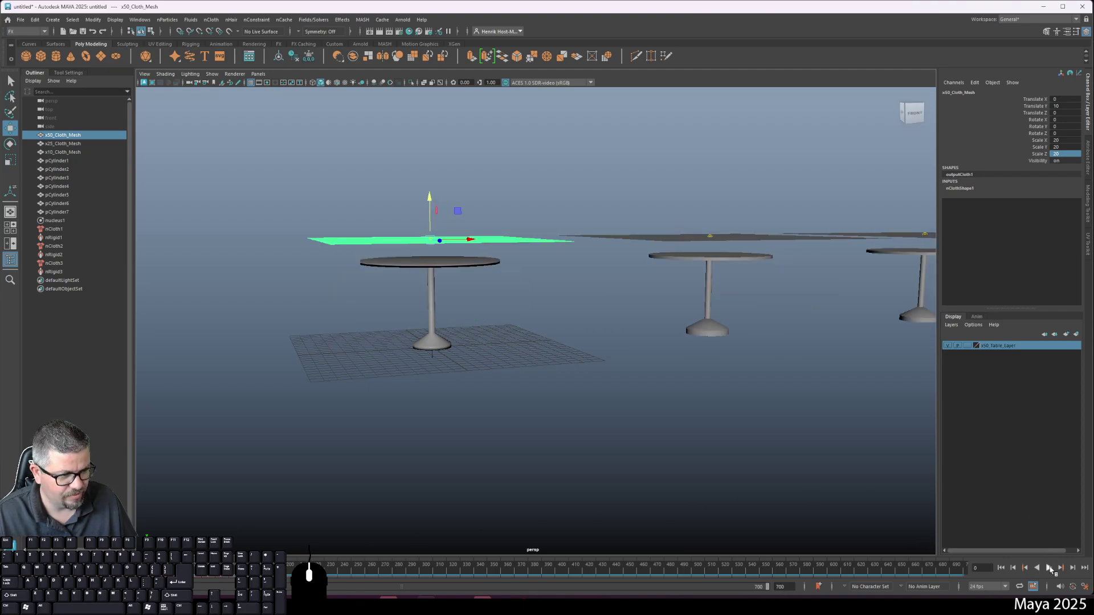
left_click(1048, 568)
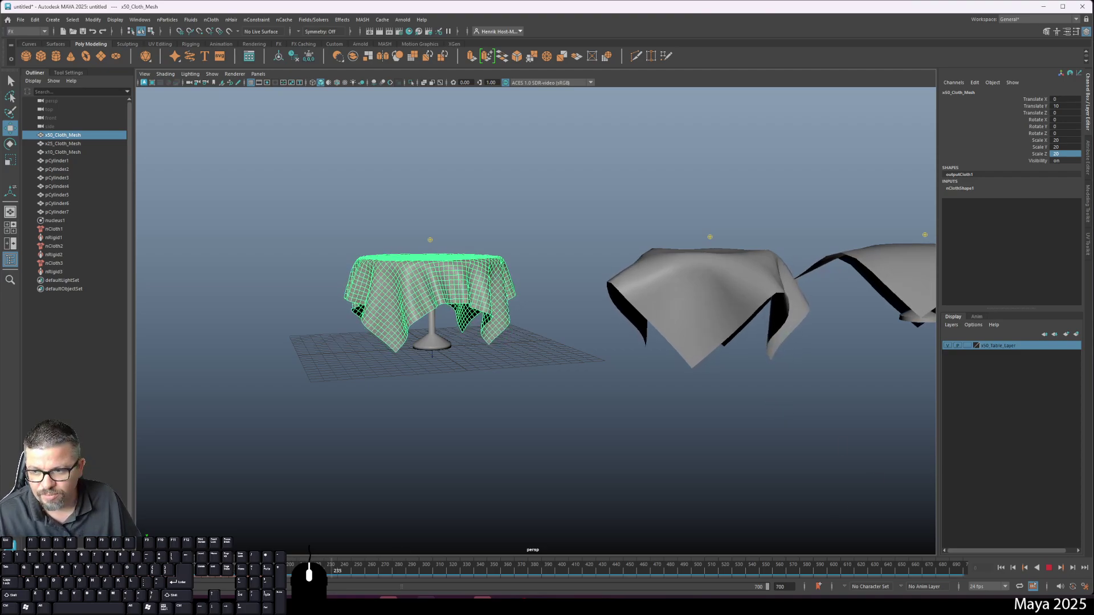
left_click(1049, 568)
left_click(1049, 568)
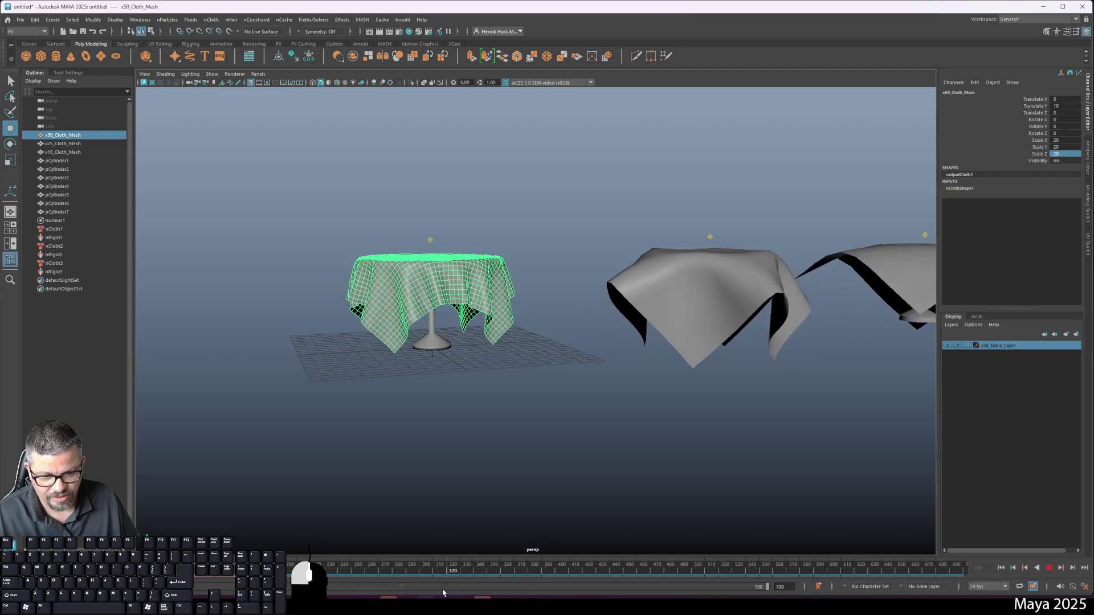
Replay the simulation from frame 0 up to frame 182 and compare the draped meshes of the three cloths
key("alt+shift+v")
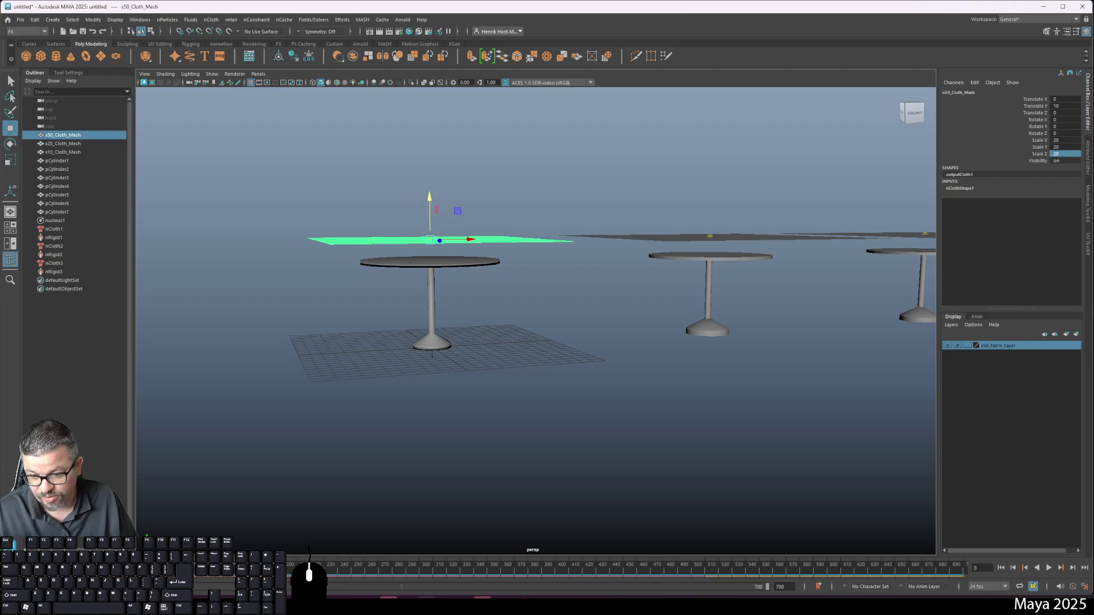
left_click(1049, 569)
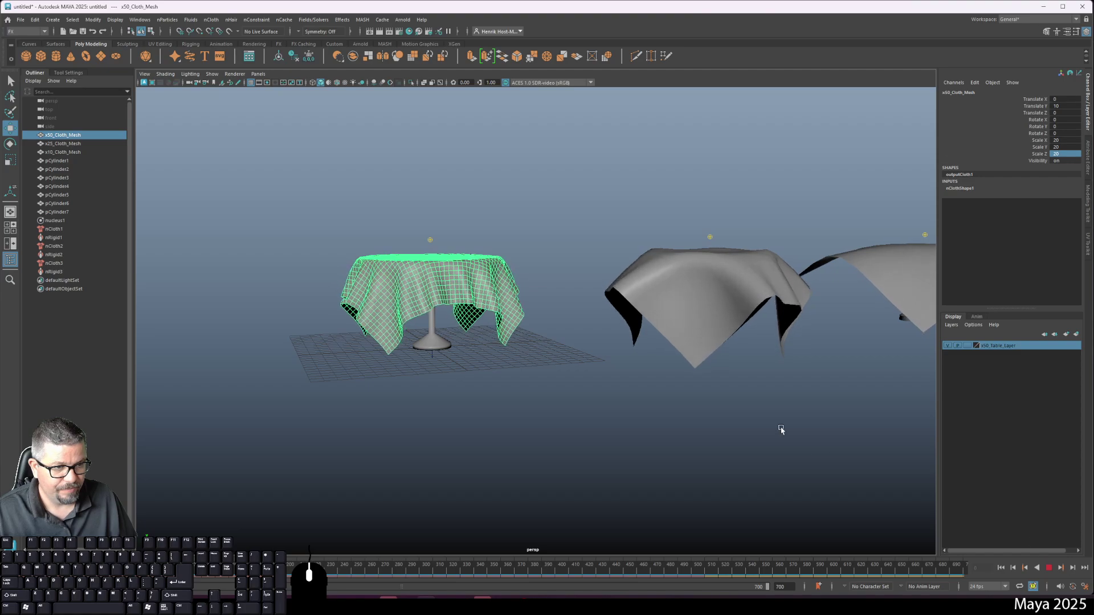
middle_click_drag(781, 430, 644, 464, "alt")
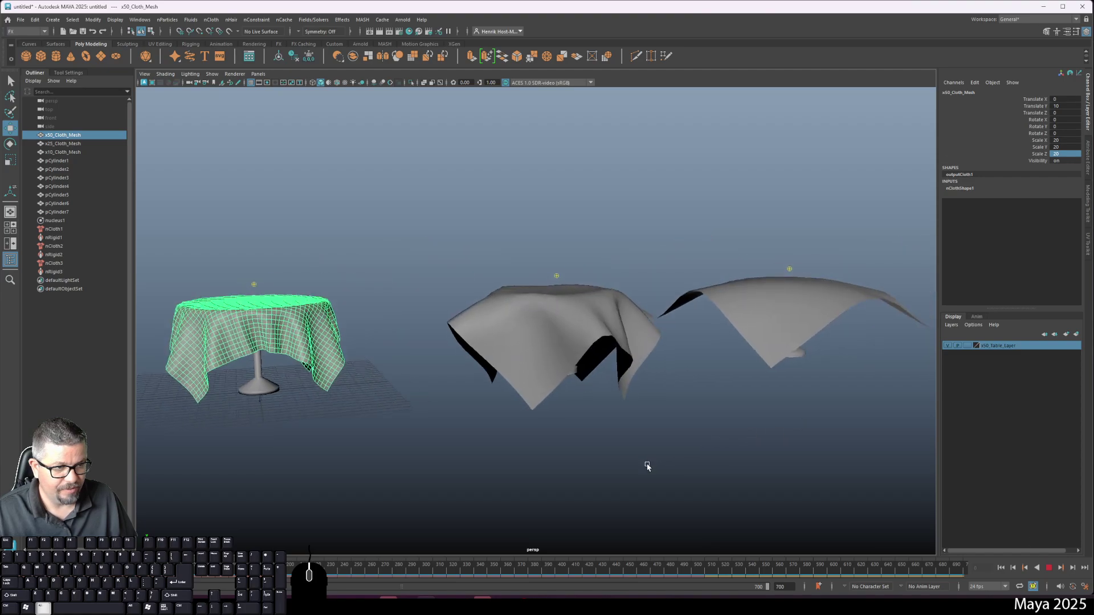
left_click(1049, 568)
left_click(806, 283)
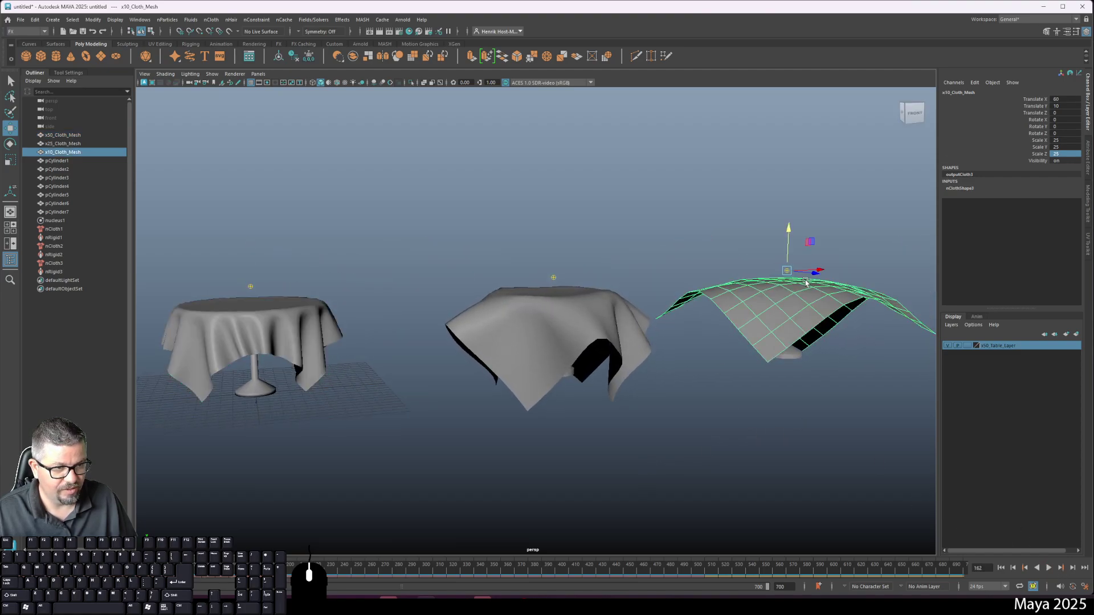
left_click(576, 359)
left_click(257, 333)
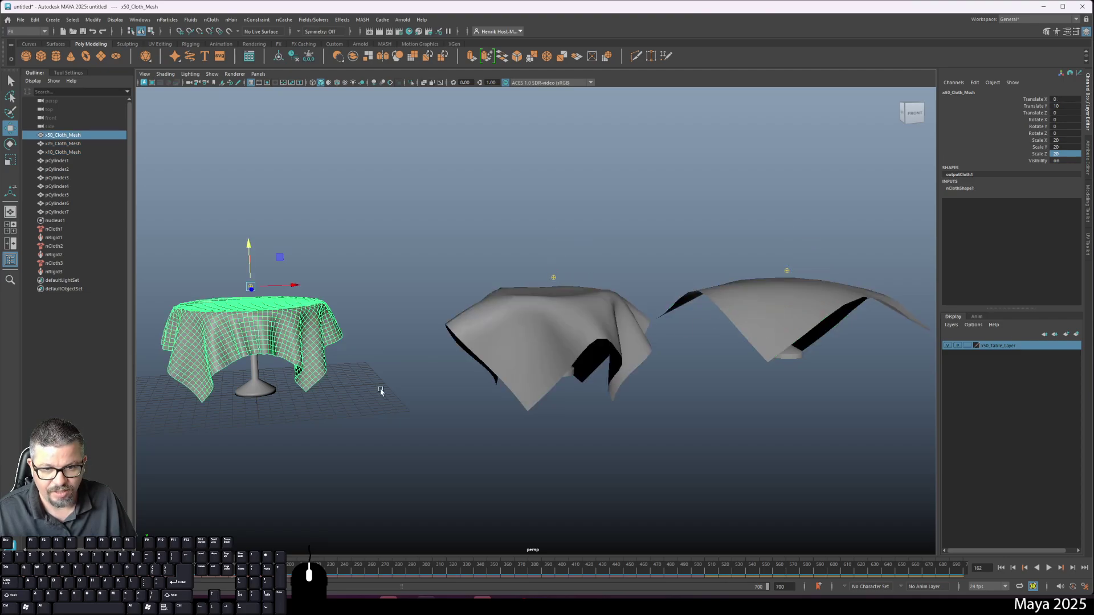
left_click(378, 391)
Return to frame 0, create a polygon plane and move it to about -43 in X, away from the x50 table
middle_click_drag(378, 391, 547, 432, "alt")
left_click_drag(238, 569, 18, 570)
right_click_drag(541, 364, 454, 328, "alt")
left_click_drag(413, 396, 367, 380, "alt")
middle_click_drag(366, 380, 469, 388, "alt")
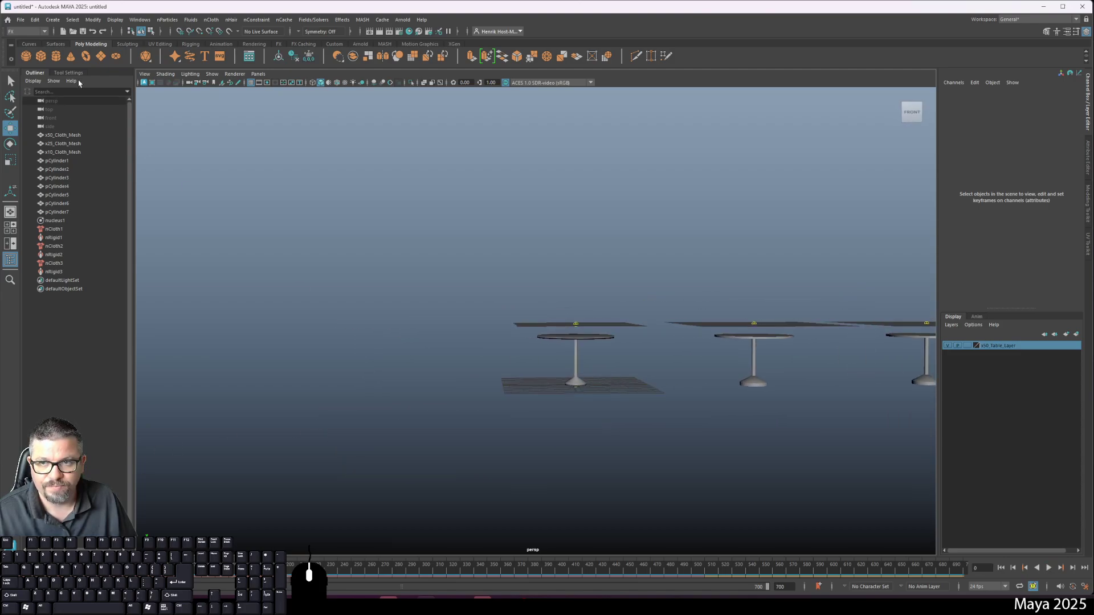
left_click(101, 56)
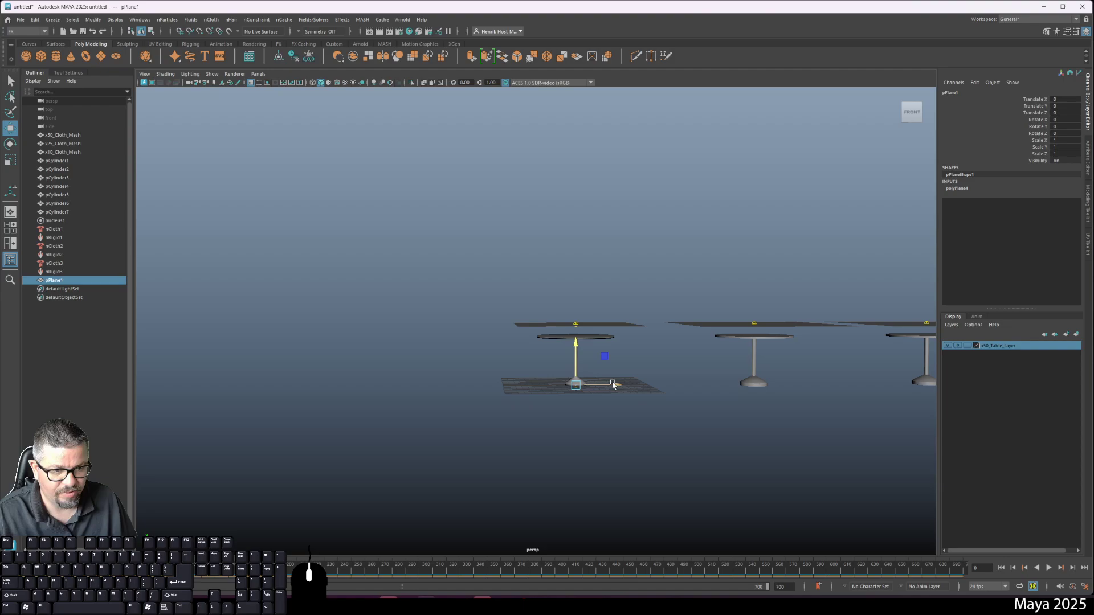
left_click_drag(617, 385, 367, 393)
Set the new plane's scale to 20 in X, Y and Z
key("r")
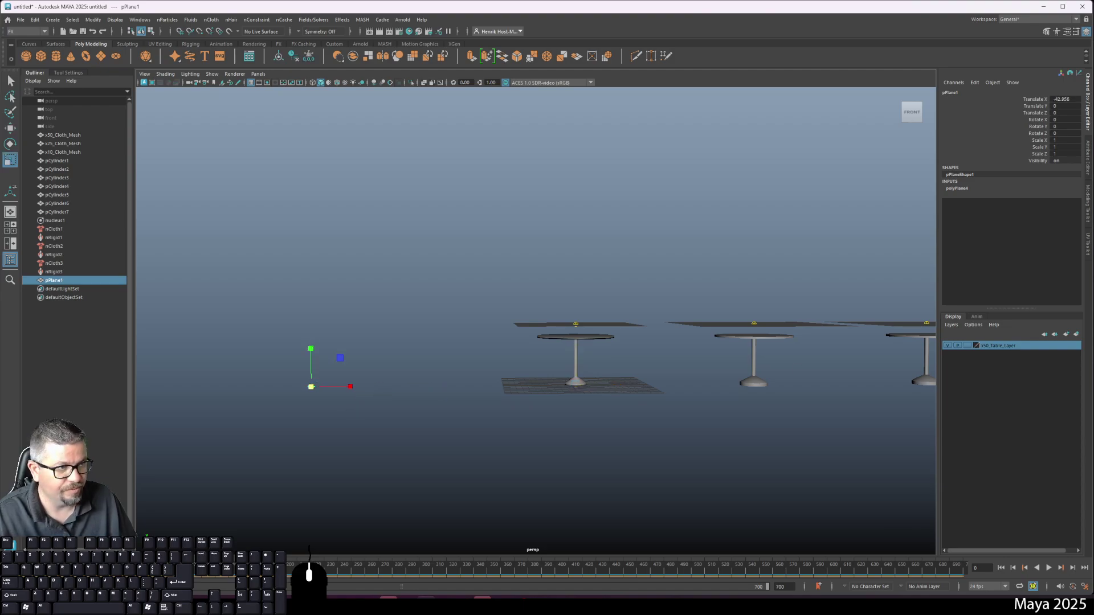
double_click(1064, 140)
type("20")
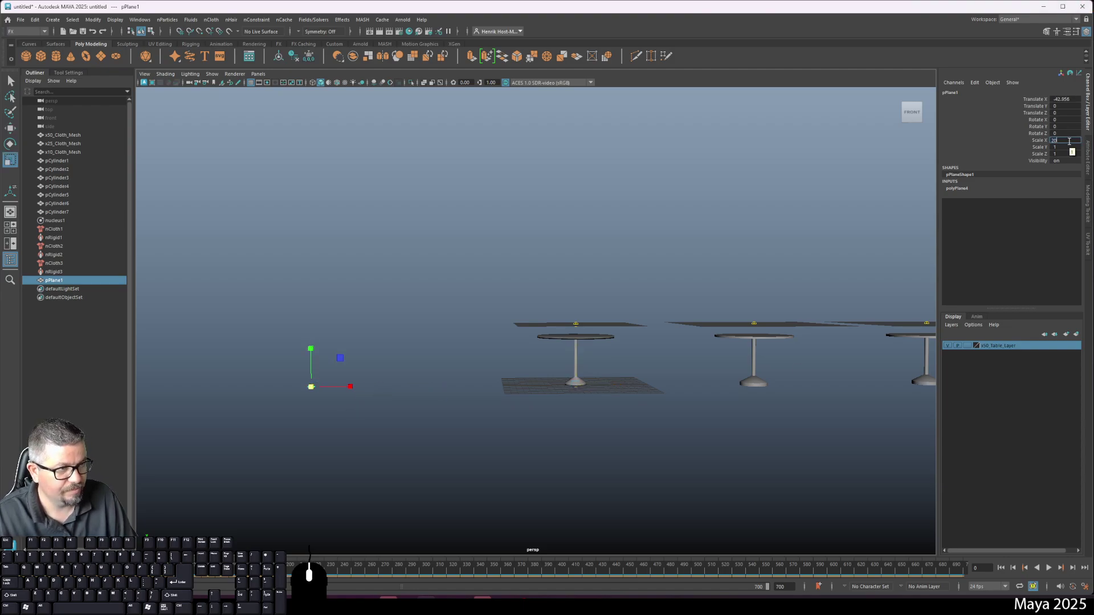
key("Tab")
type("20")
key("Tab")
type("20")
key("Return")
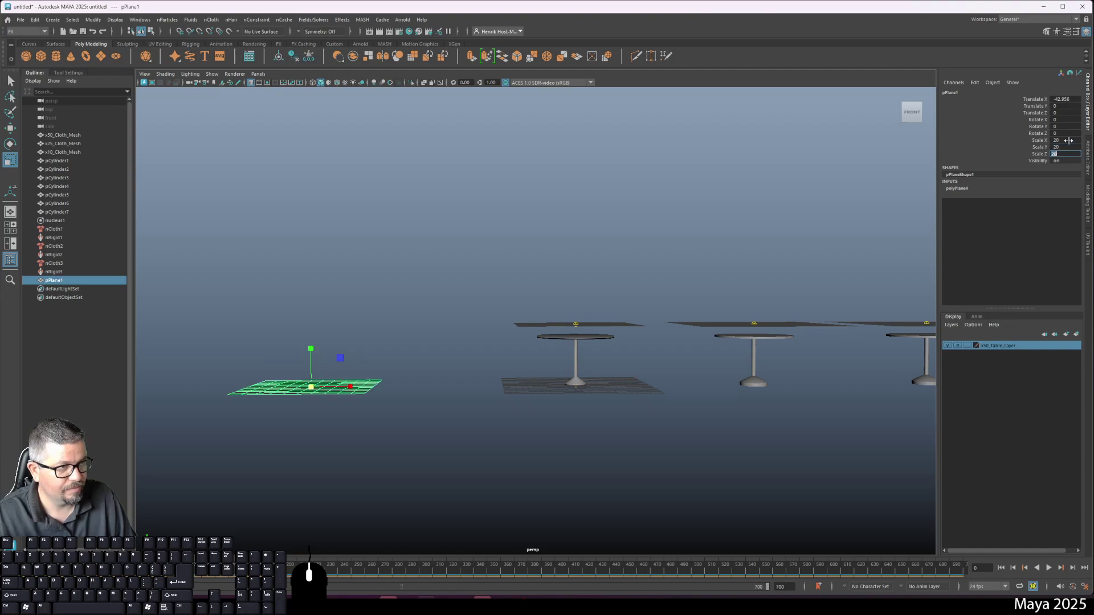
Set the new plane's width and height subdivisions to 100 each and inspect its mesh beside the other cloths
left_click(1089, 159)
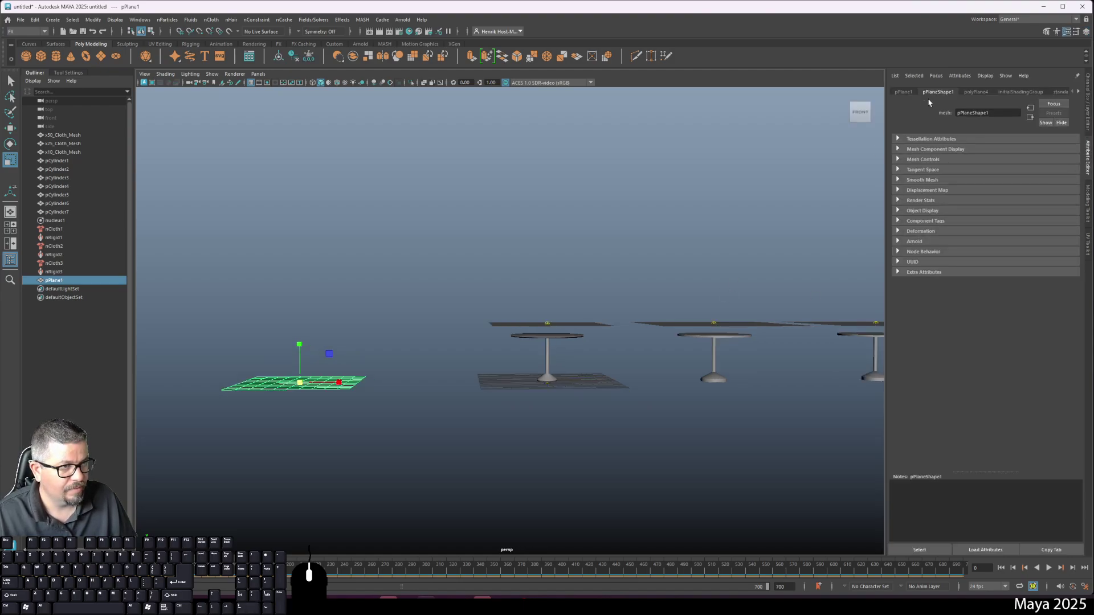
left_click(969, 93)
left_click(972, 180)
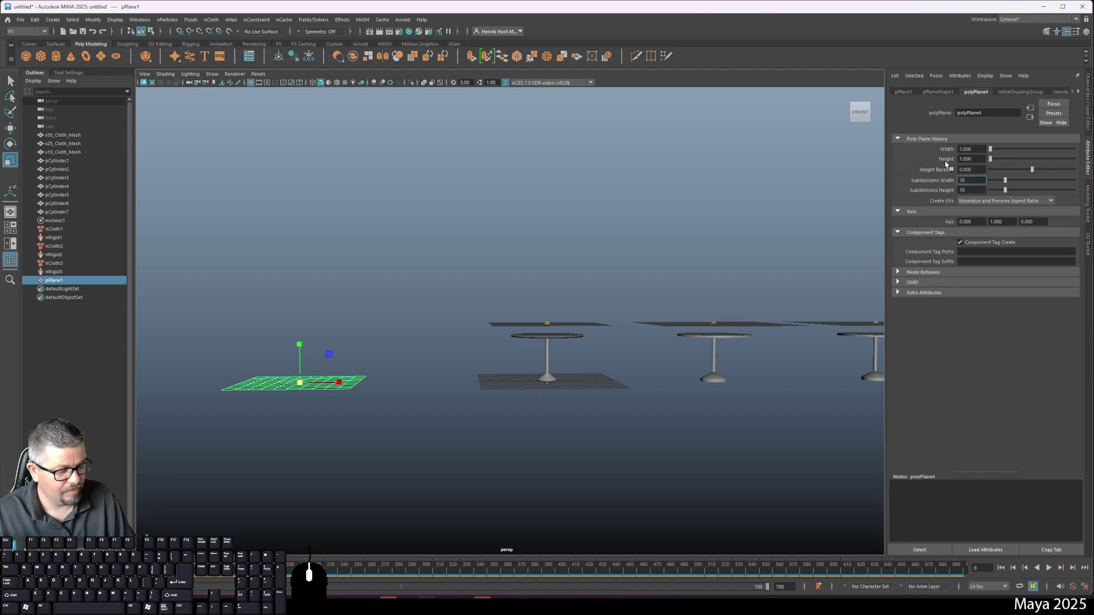
type("10")
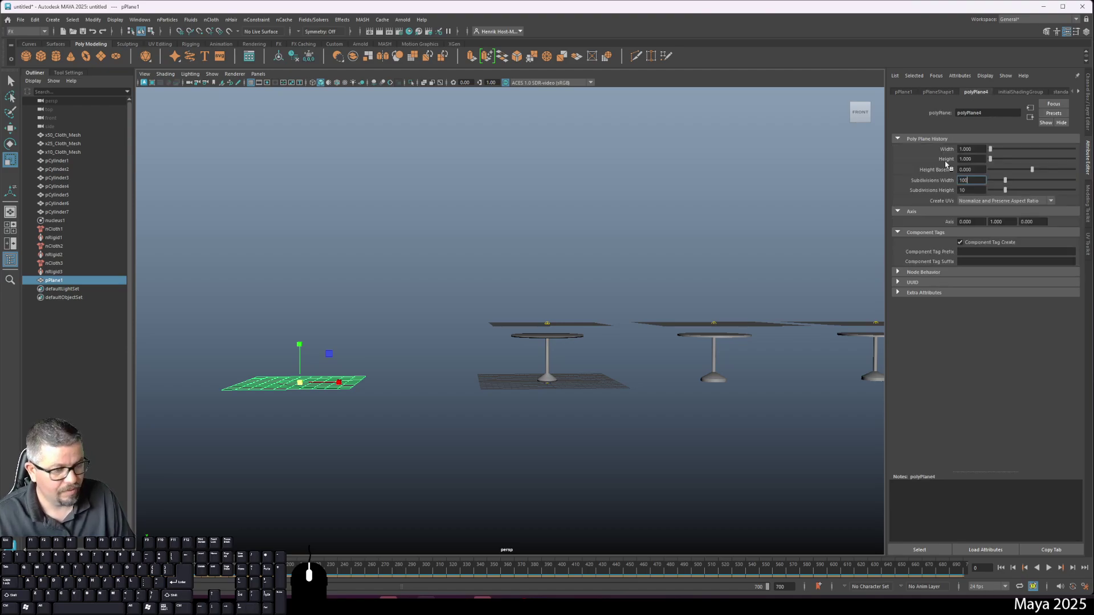
key("Tab")
type("100")
key("Return")
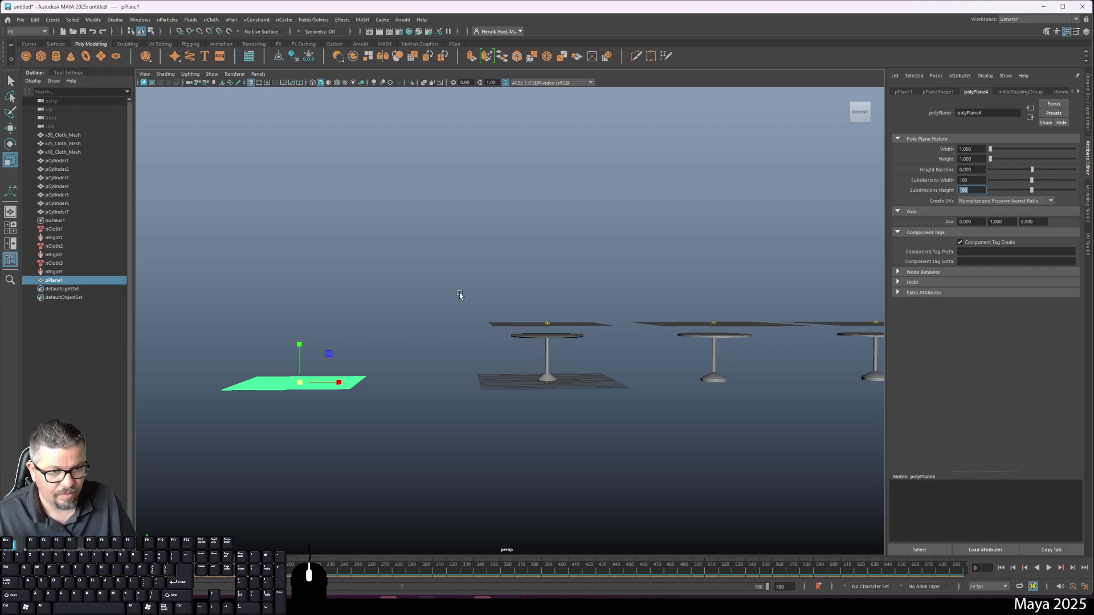
left_click_drag(460, 294, 529, 350, "alt")
left_click(534, 345)
left_click(373, 452)
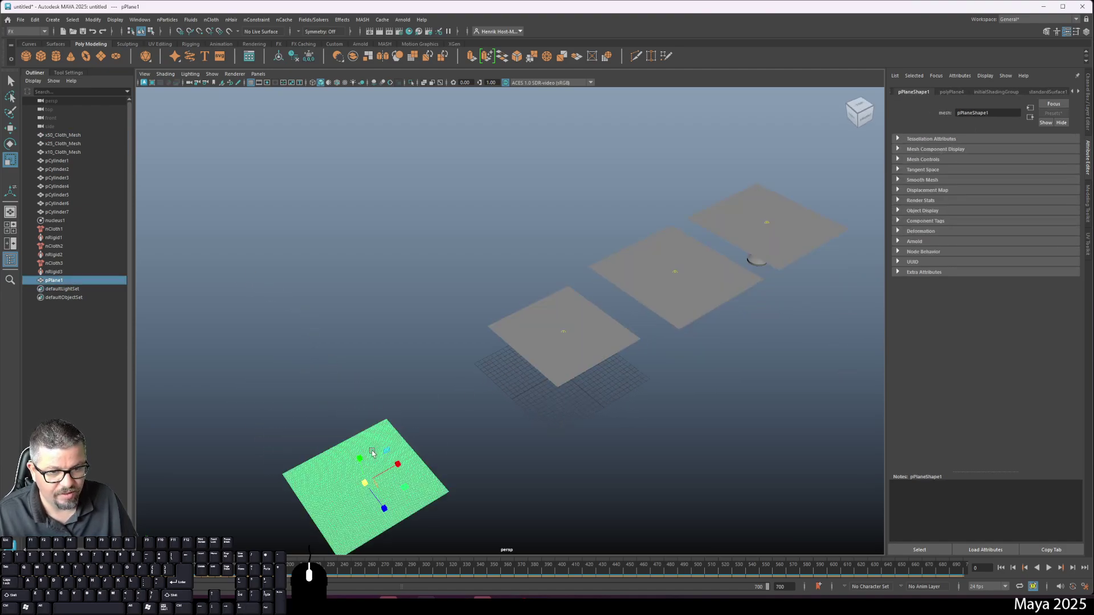
mouse_move(403, 436)
left_mouse_down("alt")
mouse_move(450, 417)
mouse_move(464, 443)
mouse_move(409, 424)
left_mouse_up("alt")
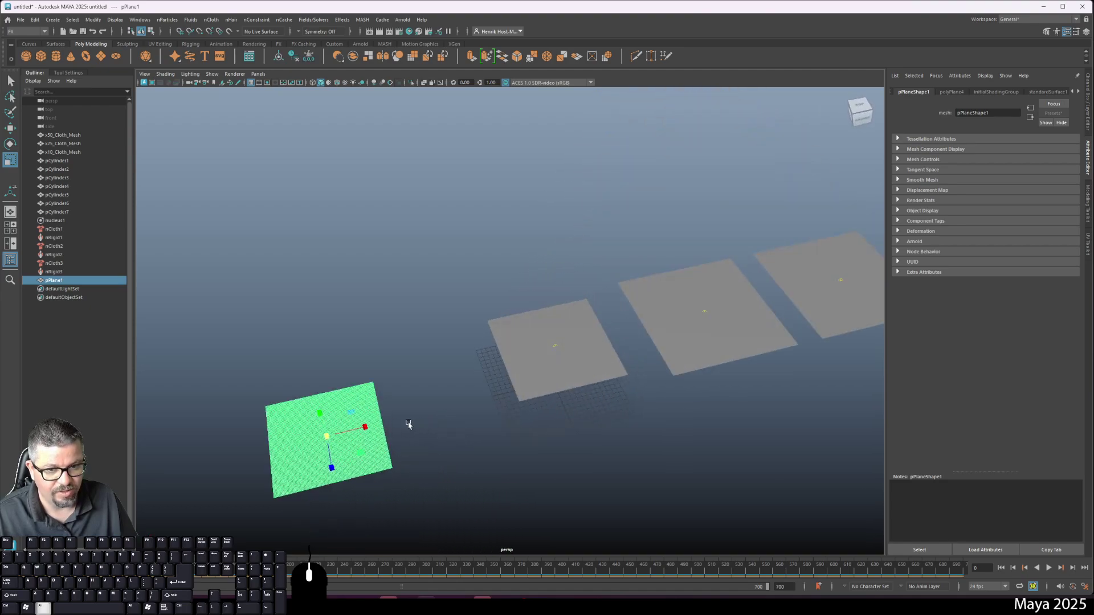
Move the new plane to -30 in X so it sits beside the x50 cloth
left_click(1085, 87)
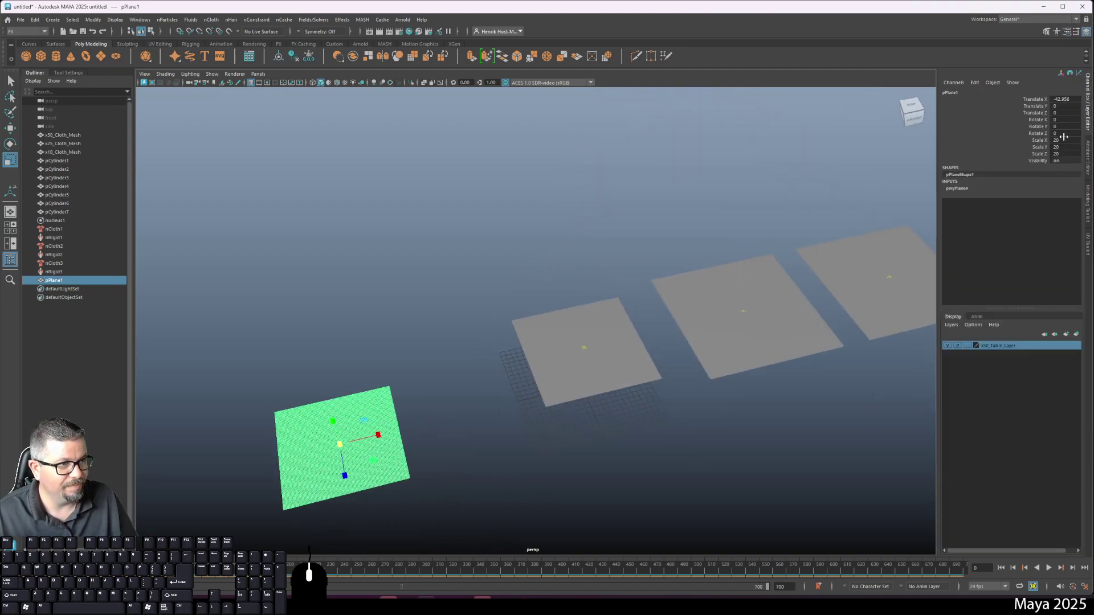
left_click_drag(425, 415, 479, 323, "alt")
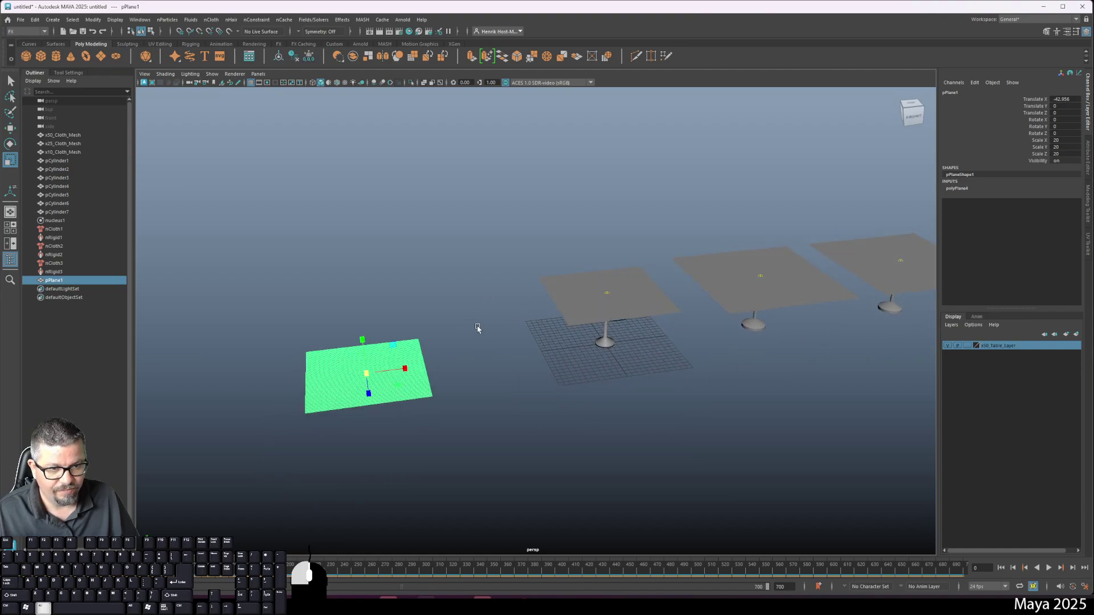
left_click(639, 291)
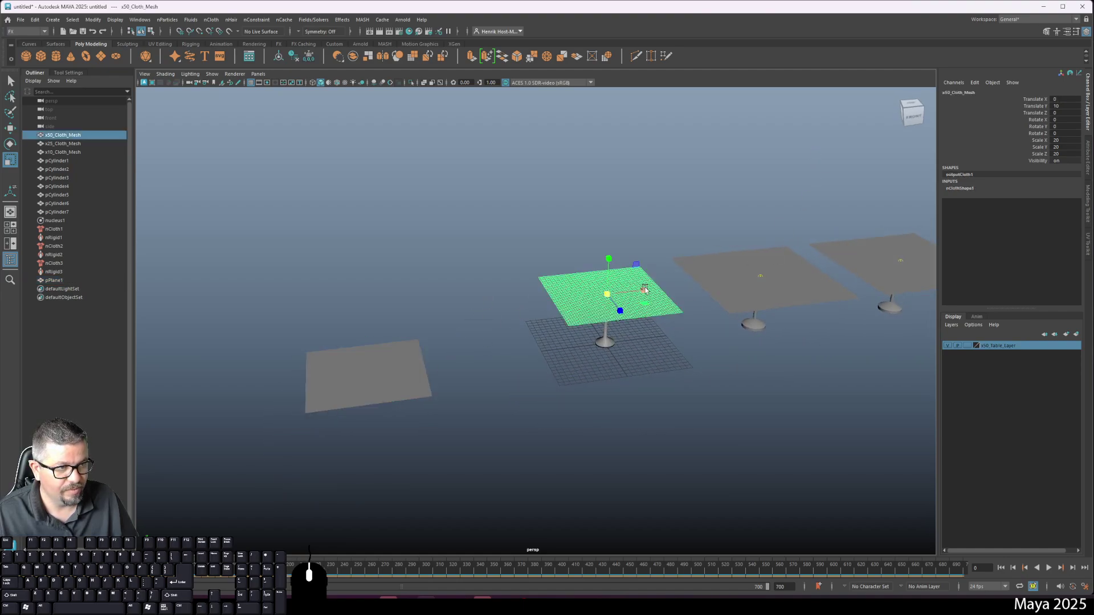
left_click(378, 349)
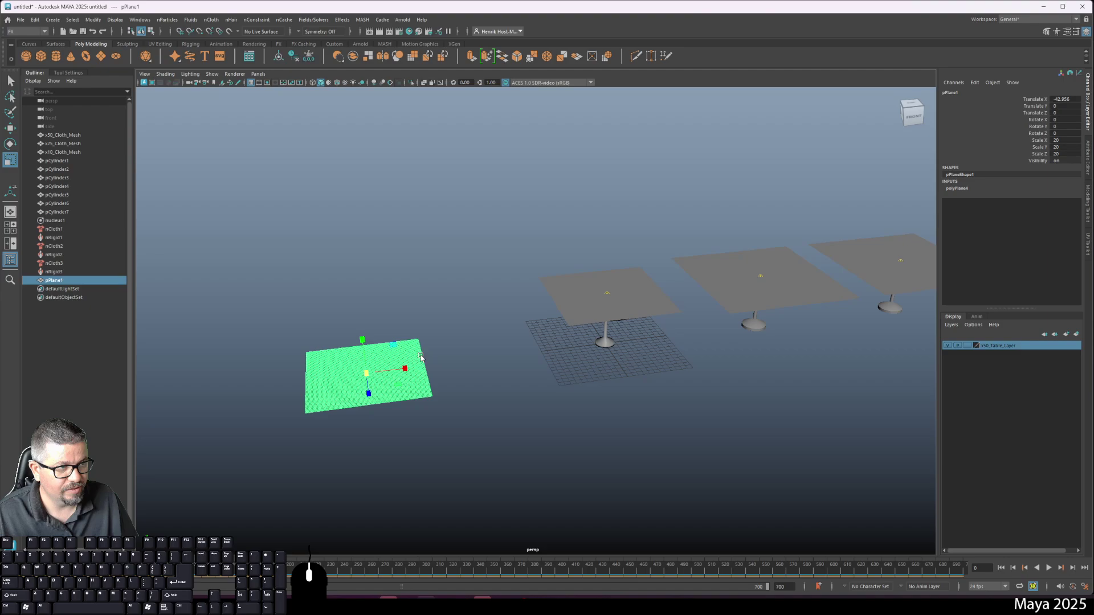
double_click(1066, 98)
type("-")
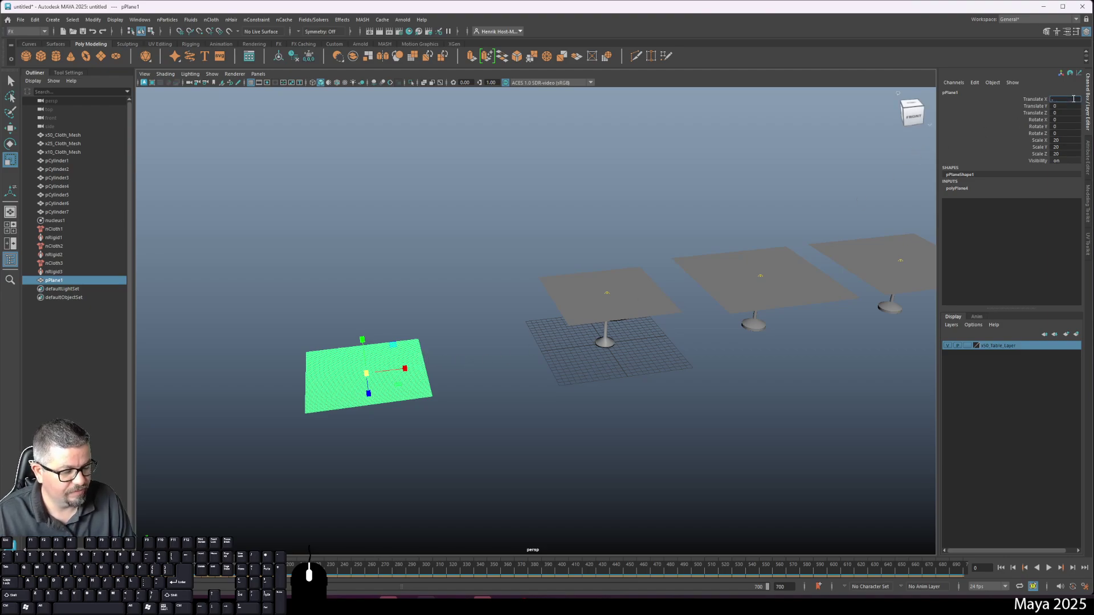
type("30")
key("Return")
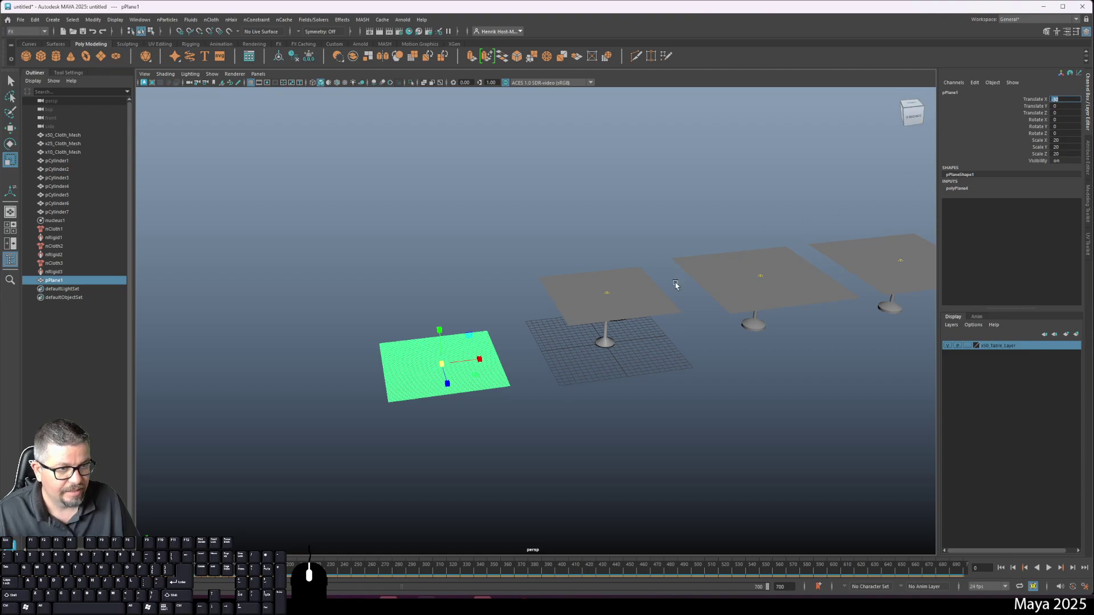
Raise the new plane to 10 in Y, level with the other cloths
left_click(741, 278)
left_click(461, 355)
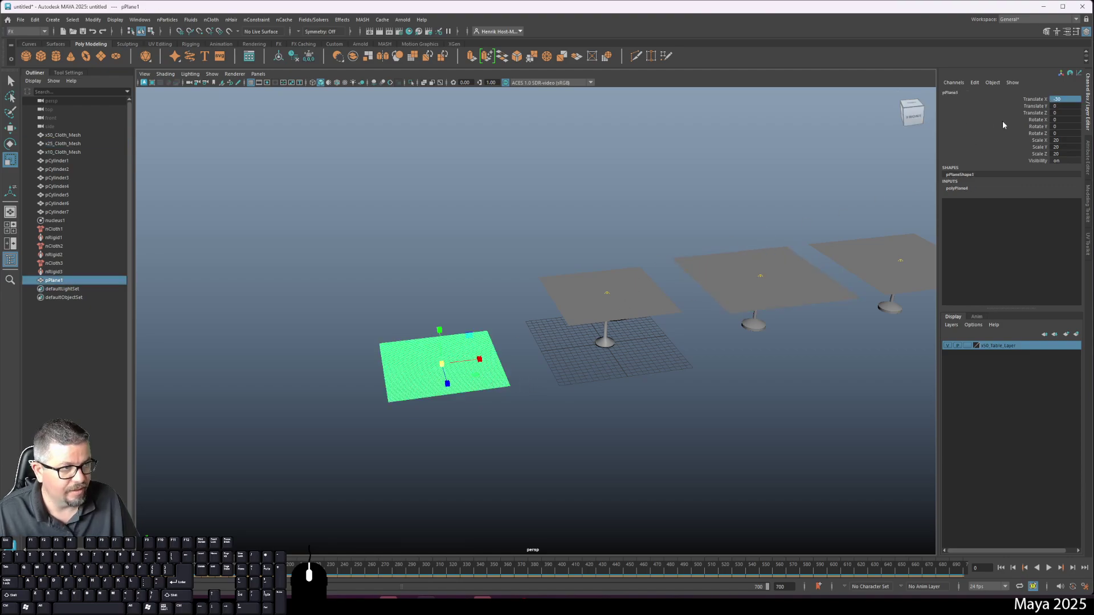
left_click(1064, 107)
type("10")
key("Return")
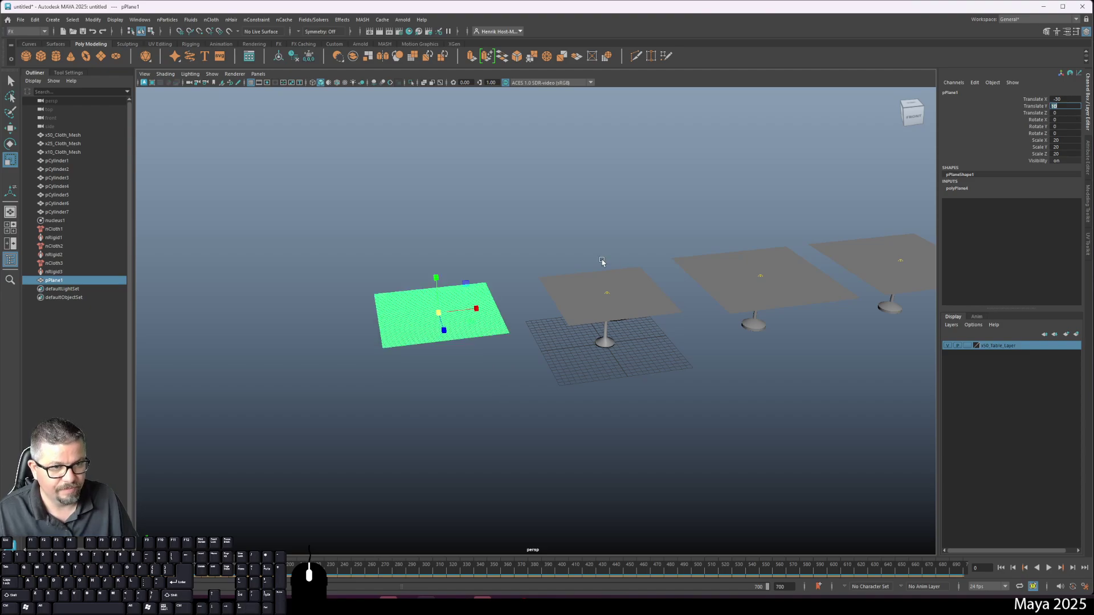
Duplicate the x50 table and place the copy under the new plane at -30 in X
left_click(418, 393)
left_click(607, 344)
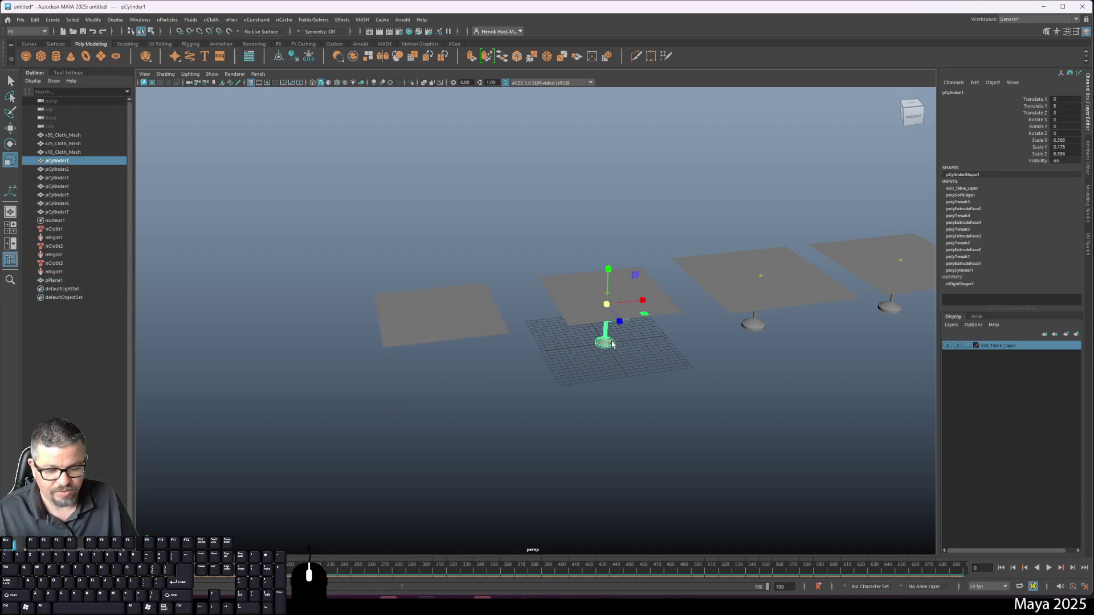
key("ctrl+d")
left_click(1068, 100)
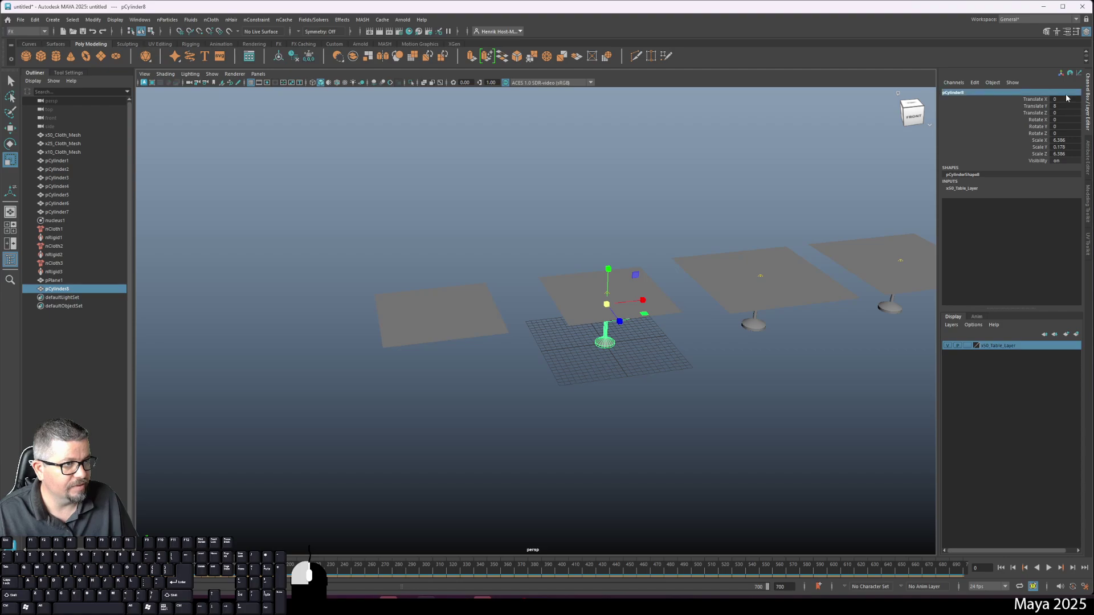
type("-30")
key("Return")
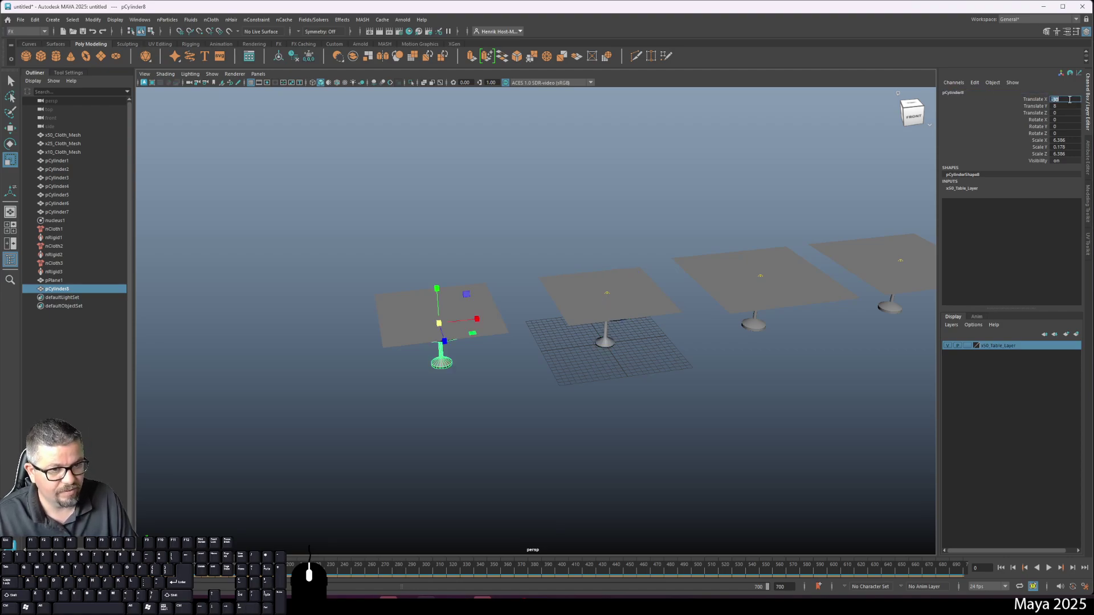
left_click_drag(448, 417, 460, 281, "alt")
left_click(459, 280)
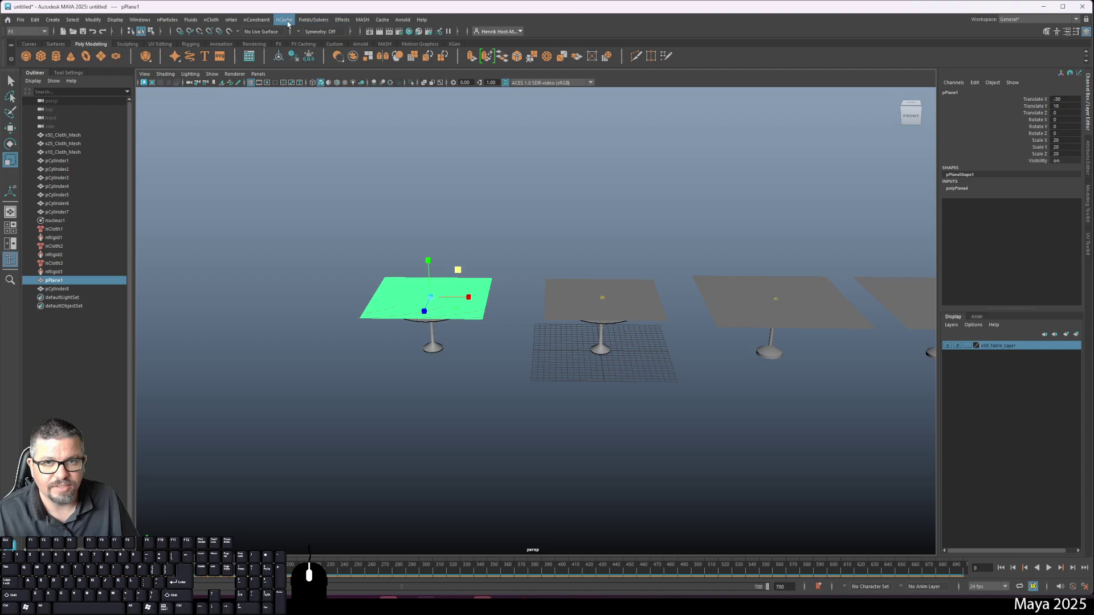
left_click(211, 21)
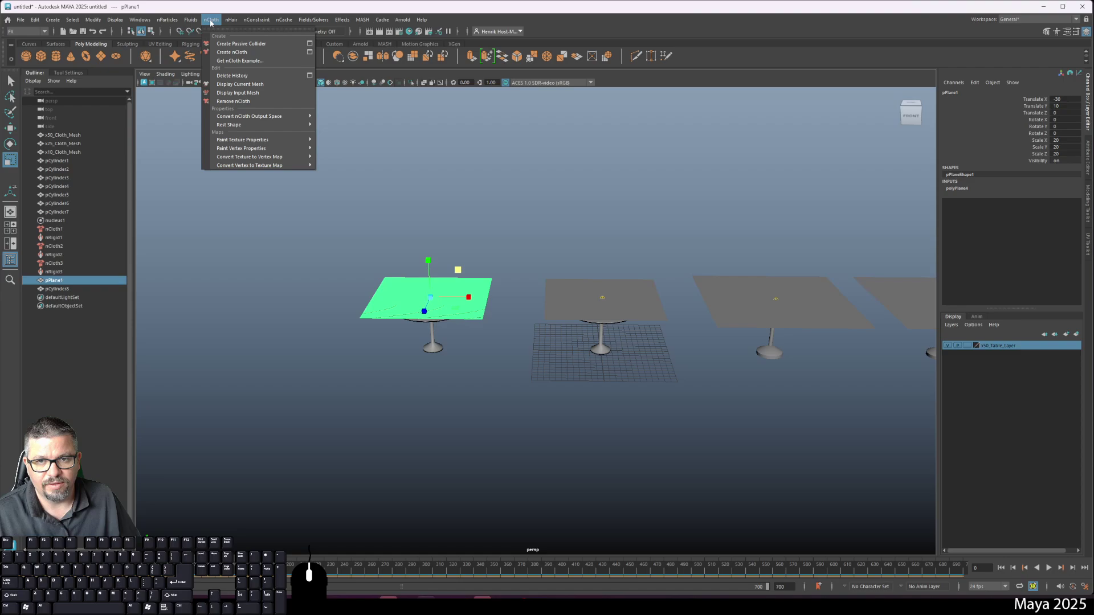
left_click(223, 44)
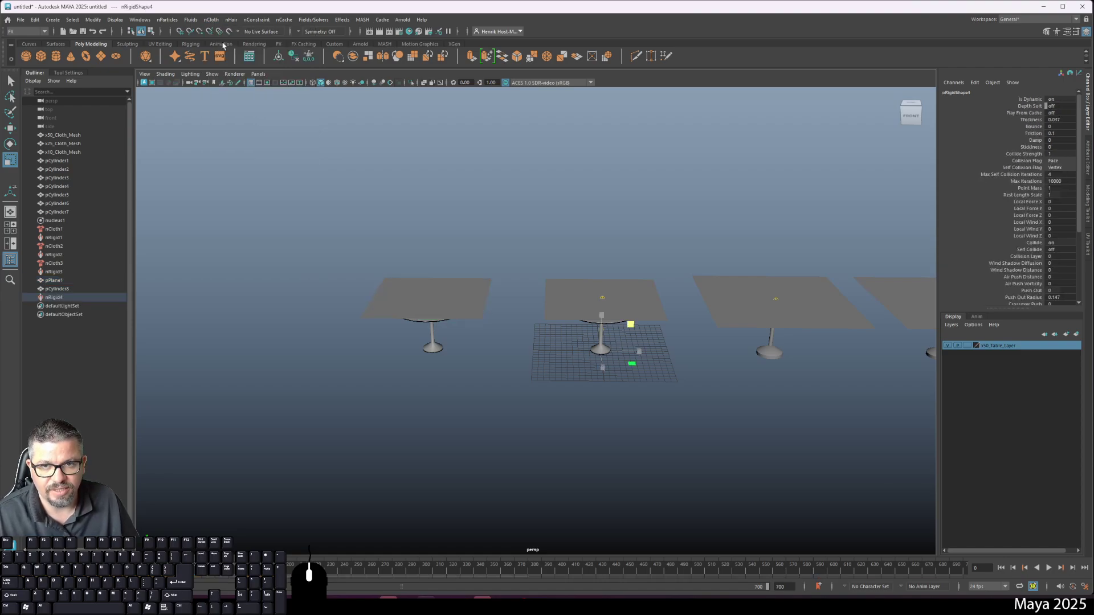
key("ctrl+z")
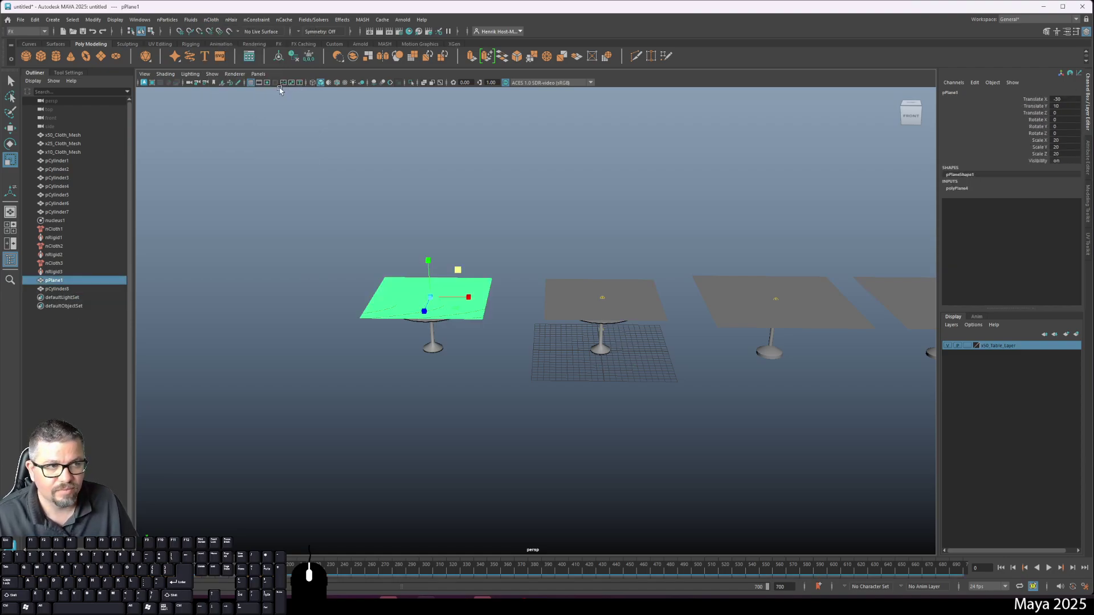
Convert the new 100-subdivision plane above the duplicated table into an nCloth
left_click(211, 20)
left_click(228, 52)
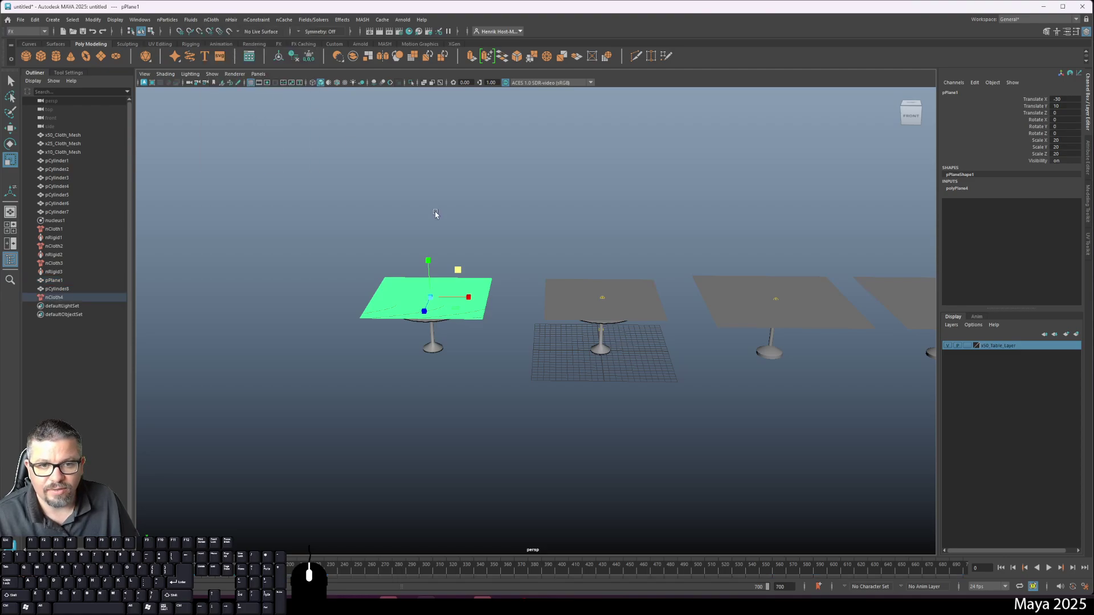
left_click(435, 214)
Make the duplicated table under the new cloth a passive collider
left_click(431, 329)
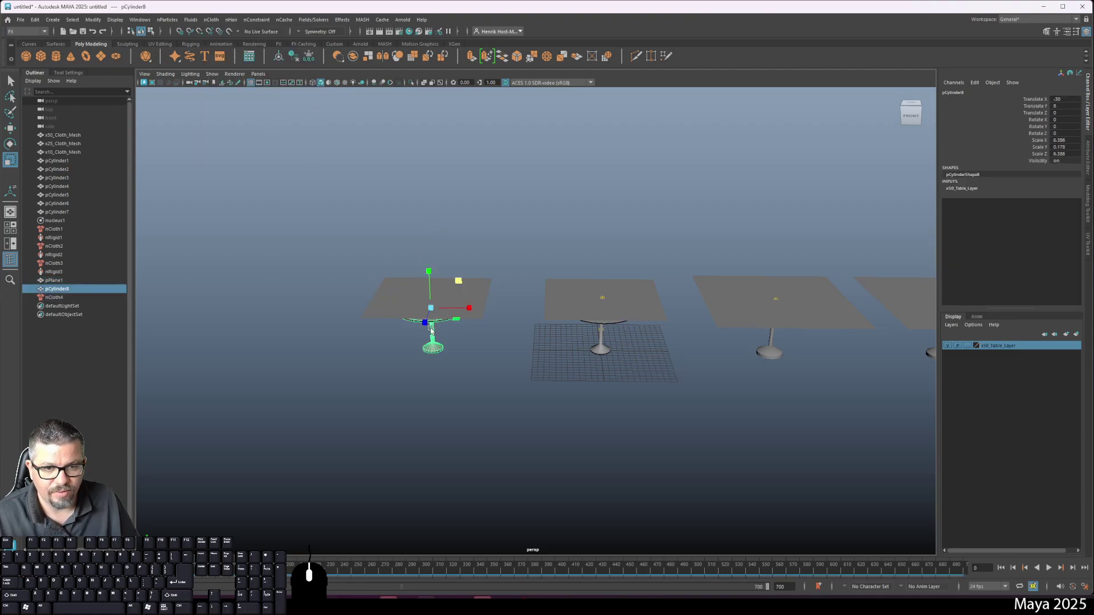
left_click(211, 20)
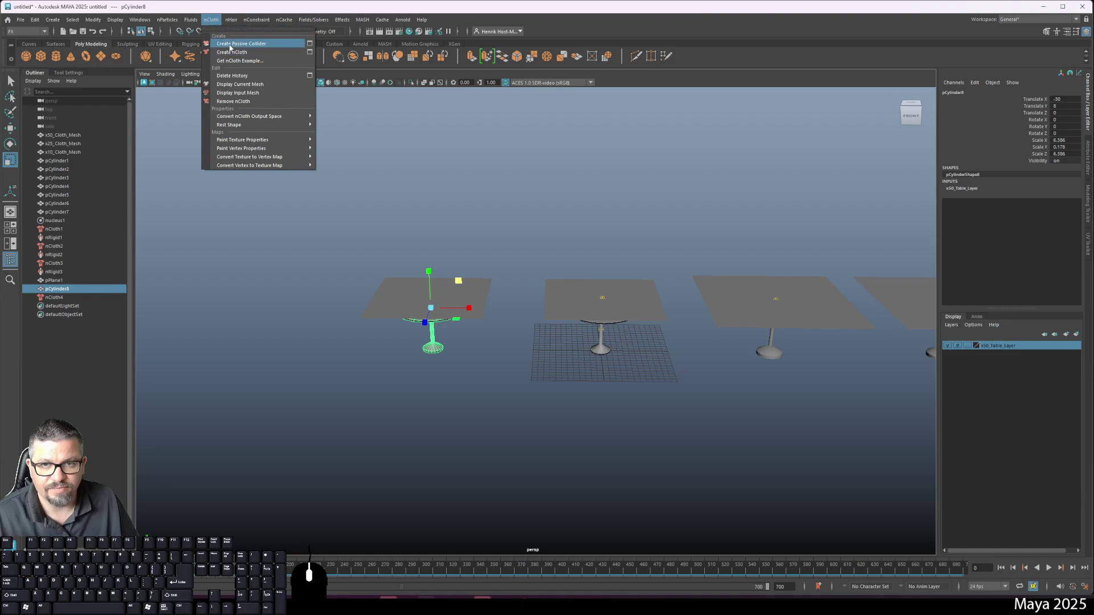
Make the tabletop cylinder of the newly added table, at X -30, a passive nCloth collider
left_click(229, 48)
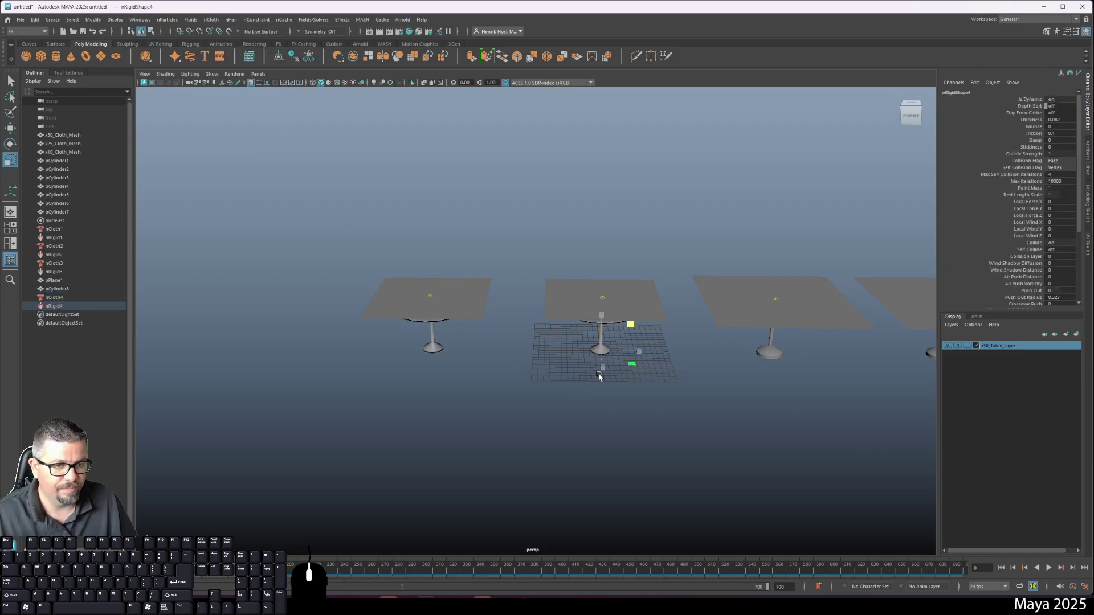
left_click(520, 383)
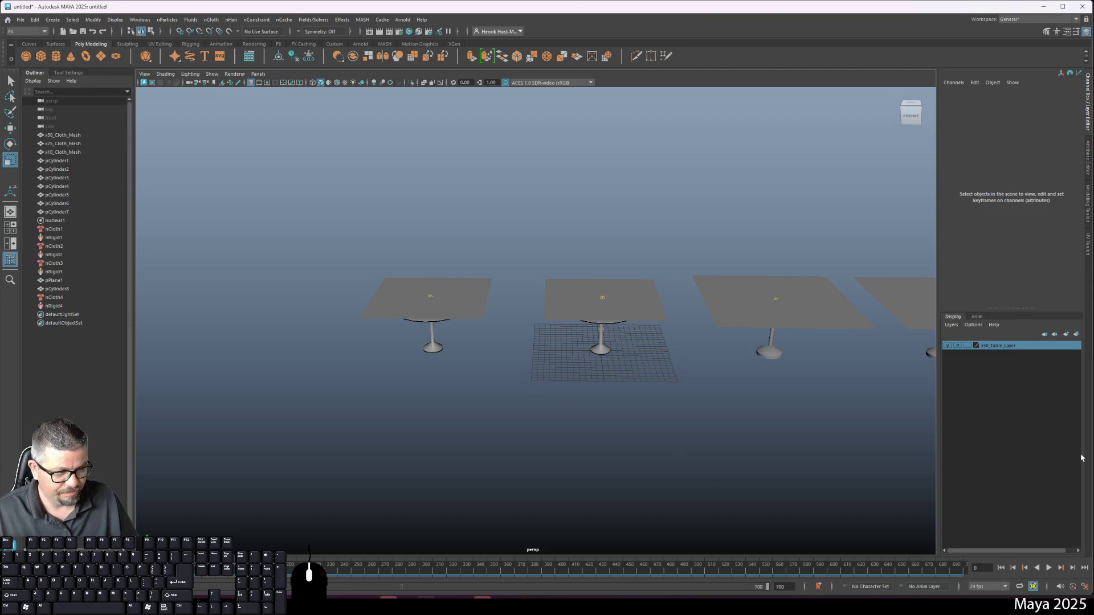
Play the cloth simulation on all four tables, stop it and return to the start frame
middle_click_drag(782, 415, 625, 416, "alt")
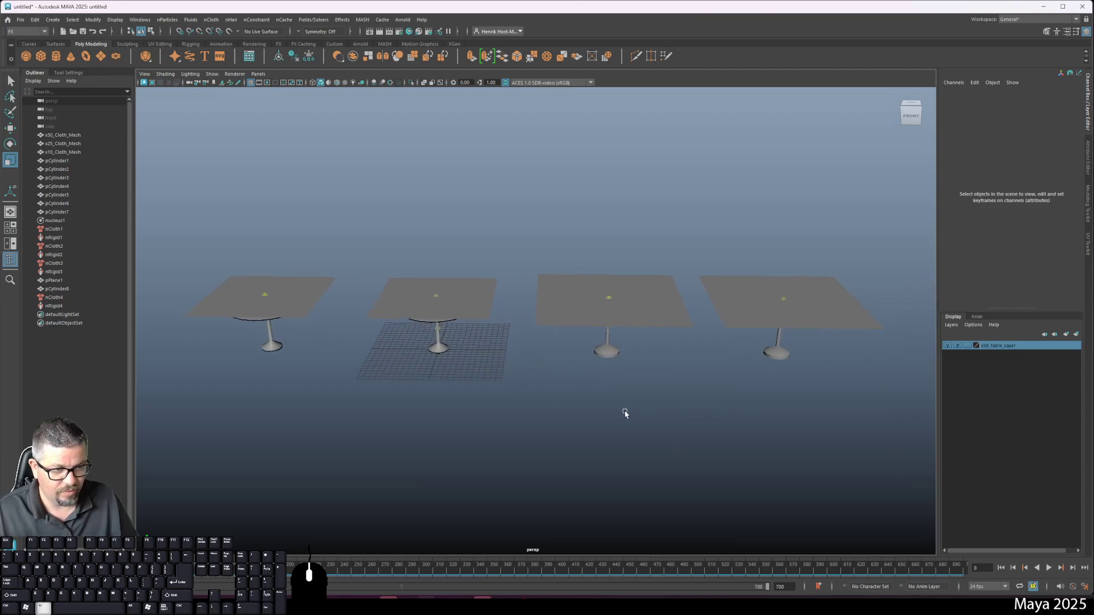
scroll(618, 387, "down", 2)
middle_click_drag(610, 354, 530, 339, "alt")
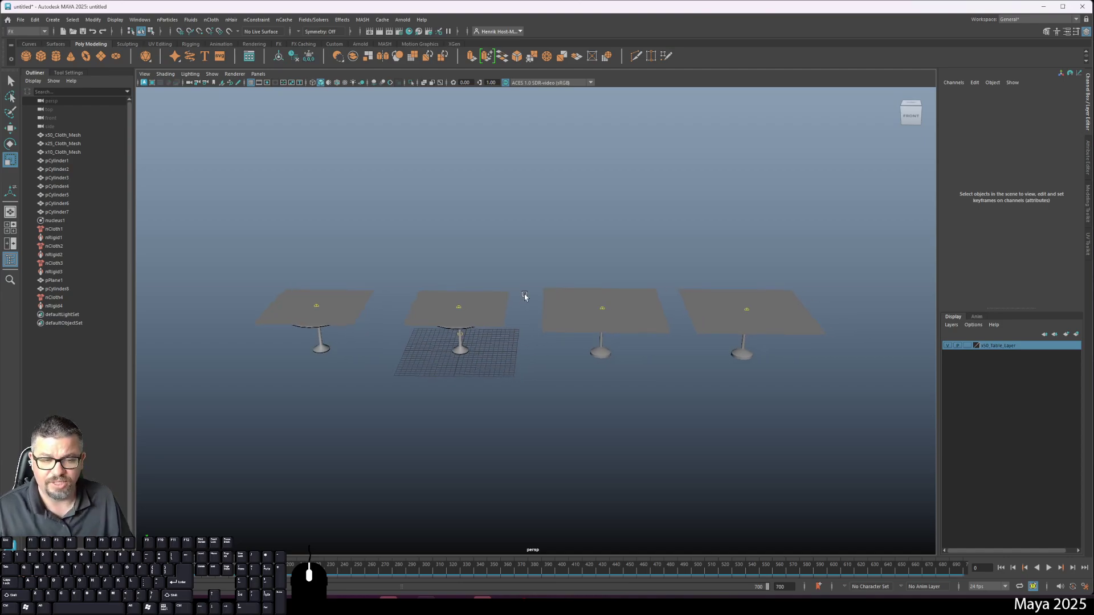
left_click(1050, 568)
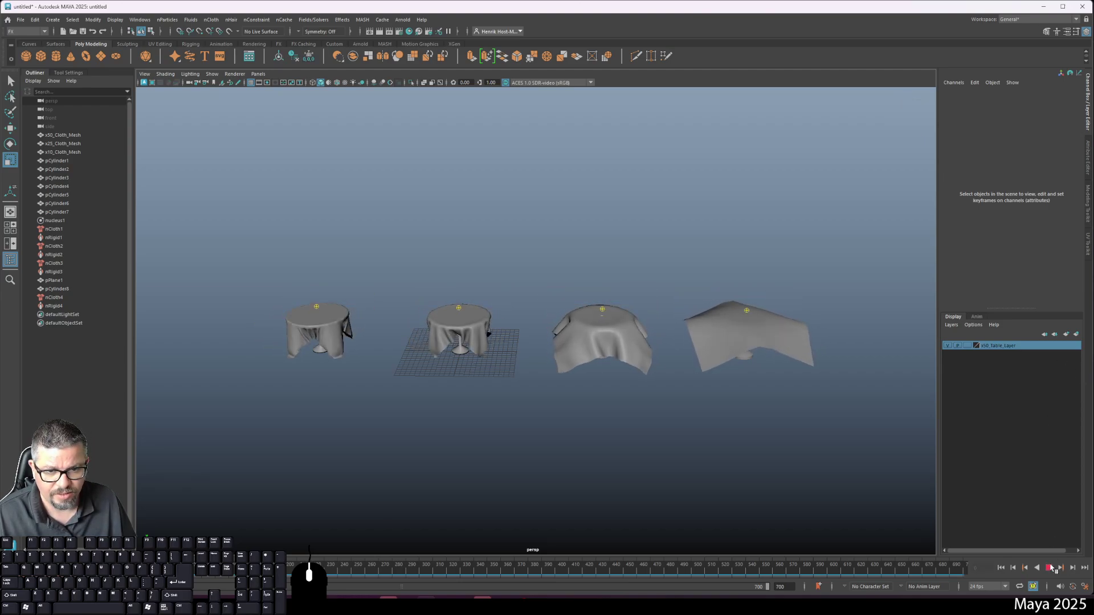
left_click(1050, 568)
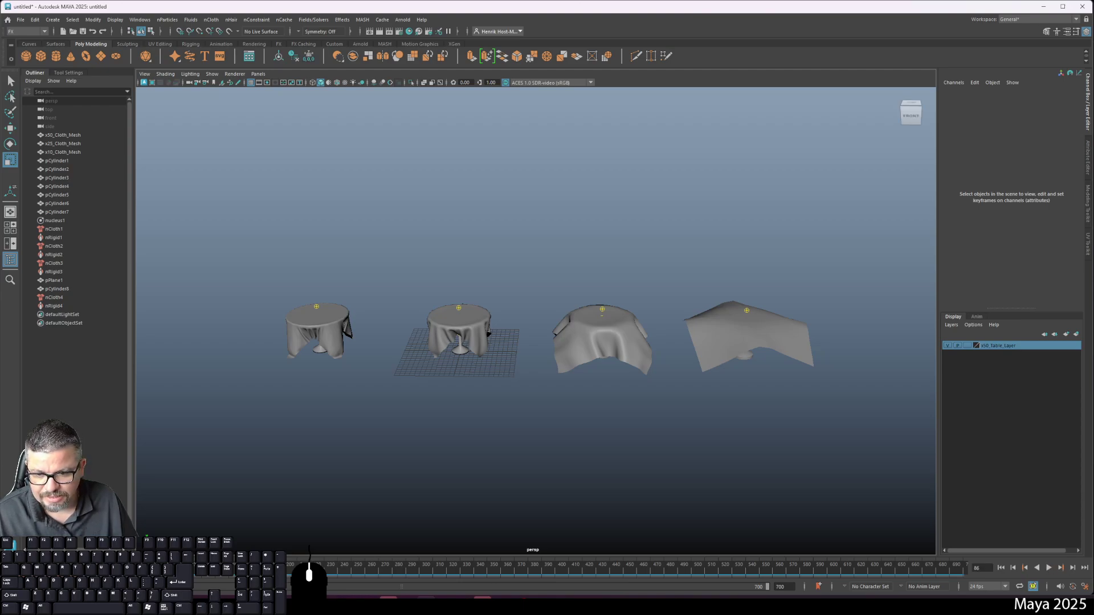
left_click(1001, 568)
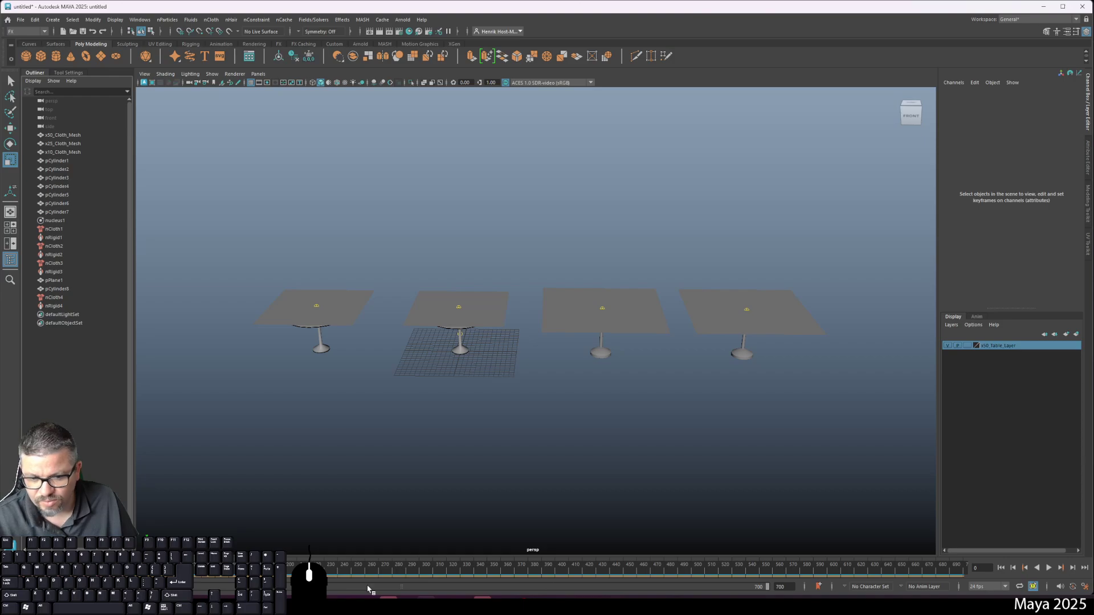
Replay the simulation for longer and compare the drape of the four tablecloths
left_click(1049, 569)
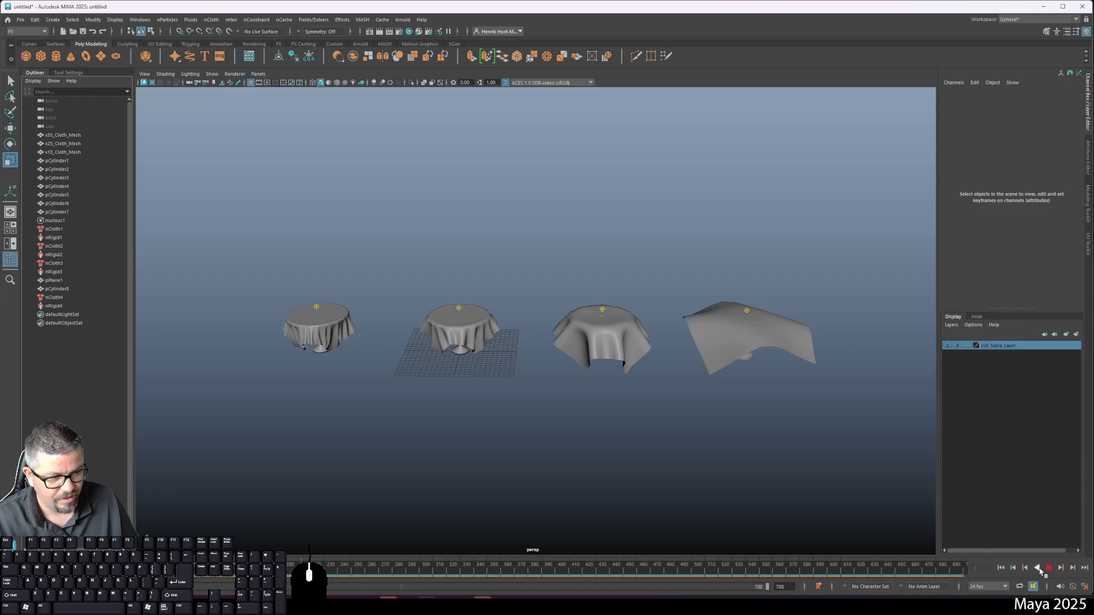
left_click(1048, 568)
left_click_drag(445, 268, 907, 470)
left_click(577, 292)
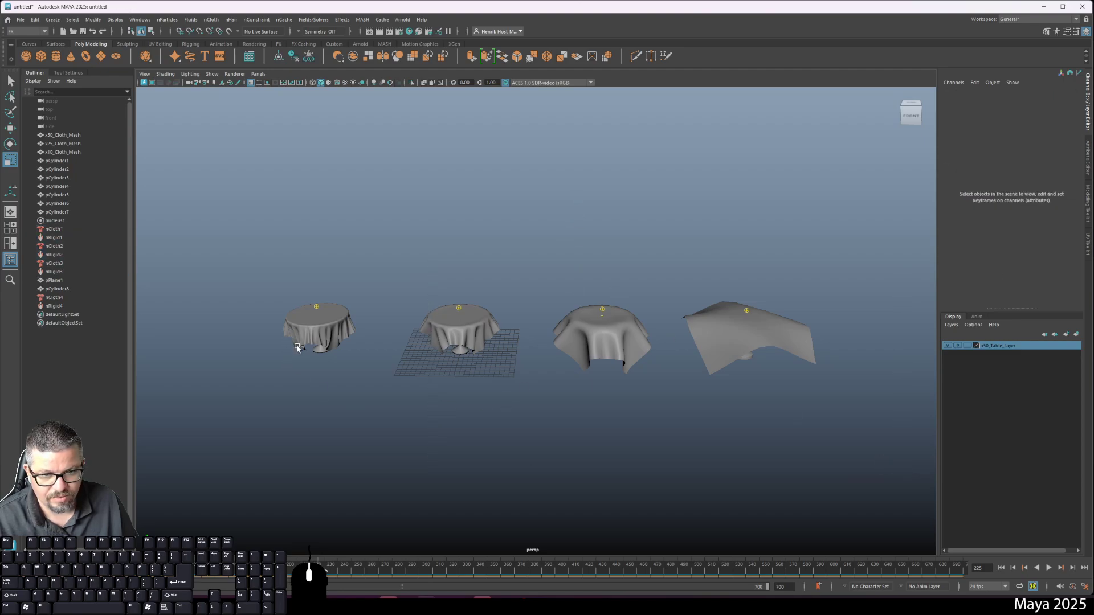
Replay the simulation from the start and examine the folds of the two densest tablecloths up close
left_click_drag(297, 349, 400, 492, "alt")
left_click(1048, 568)
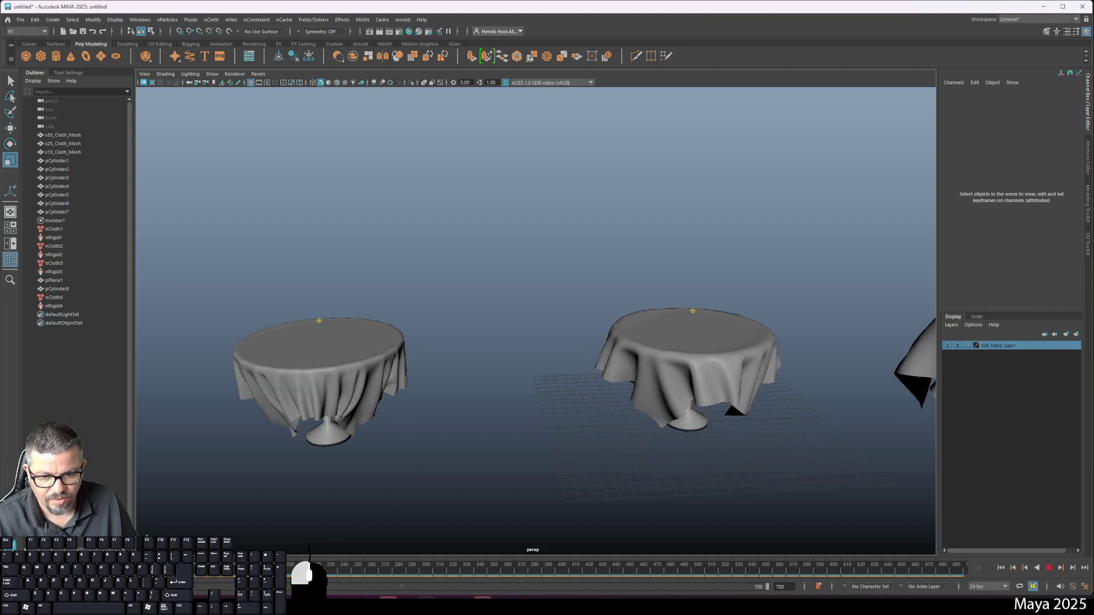
left_click(1002, 568)
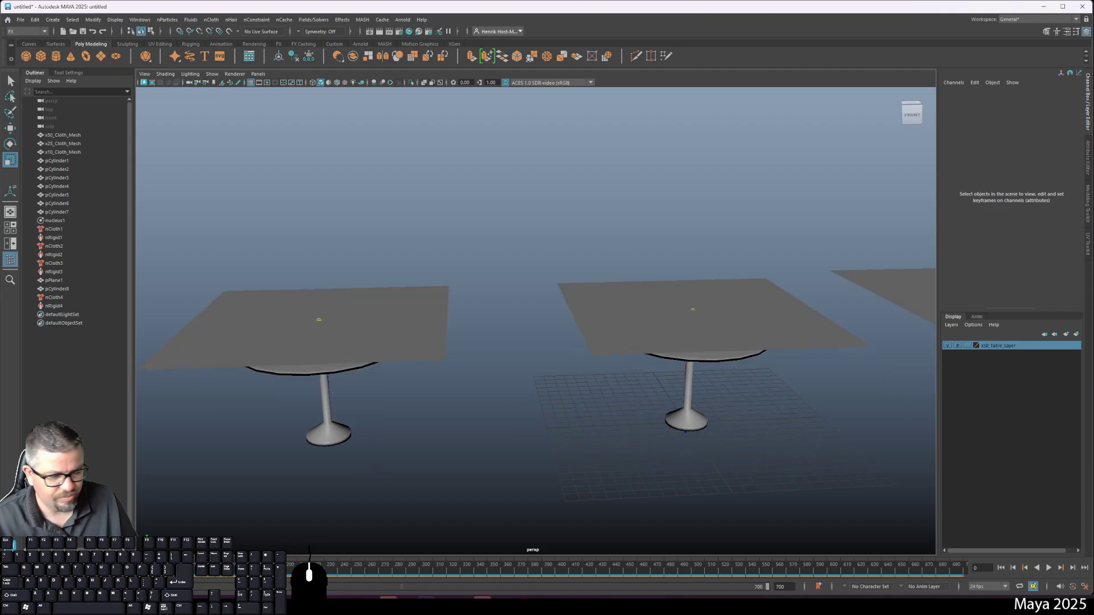
left_click(1049, 568)
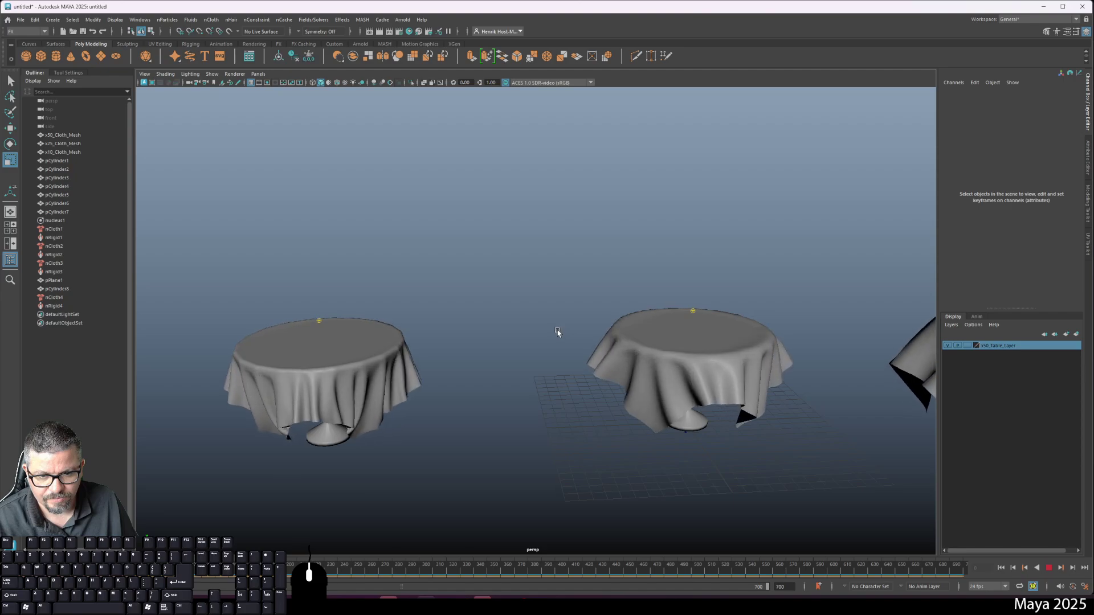
left_click(1049, 569)
left_click_drag(611, 414, 489, 429, "alt")
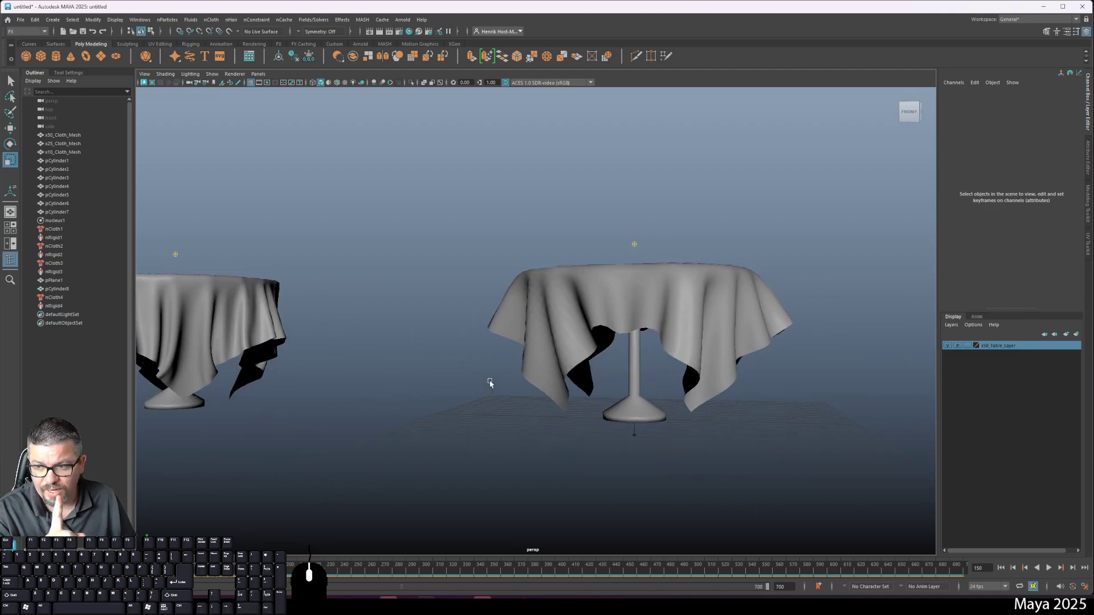
key("a")
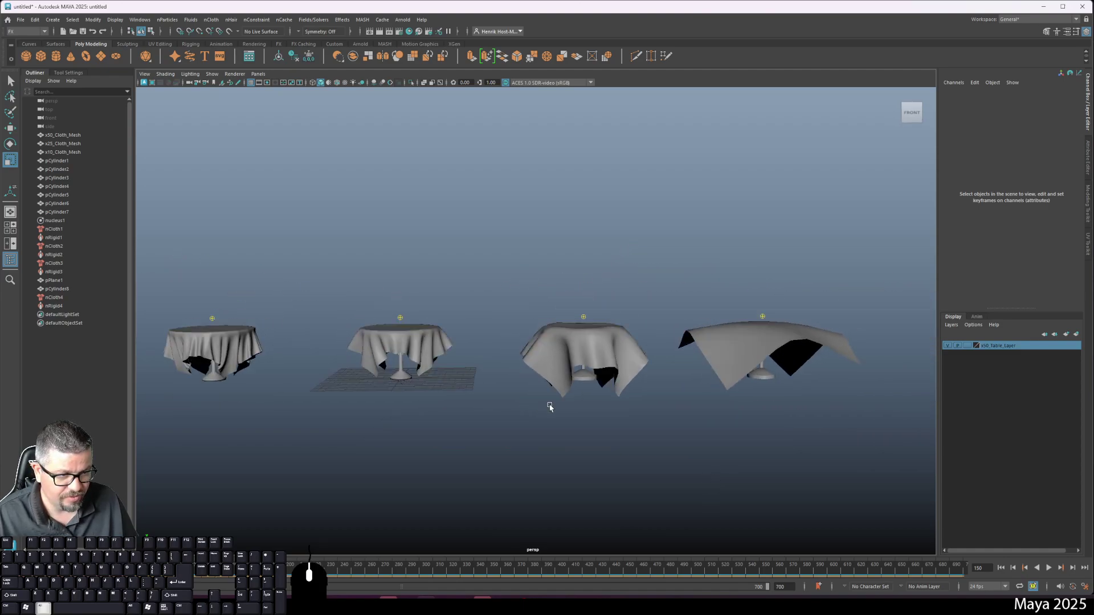
Delete the x10_Cloth_Mesh tablecloth together with its tabletop, pole and base
left_click_drag(652, 237, 908, 505)
left_click(746, 371)
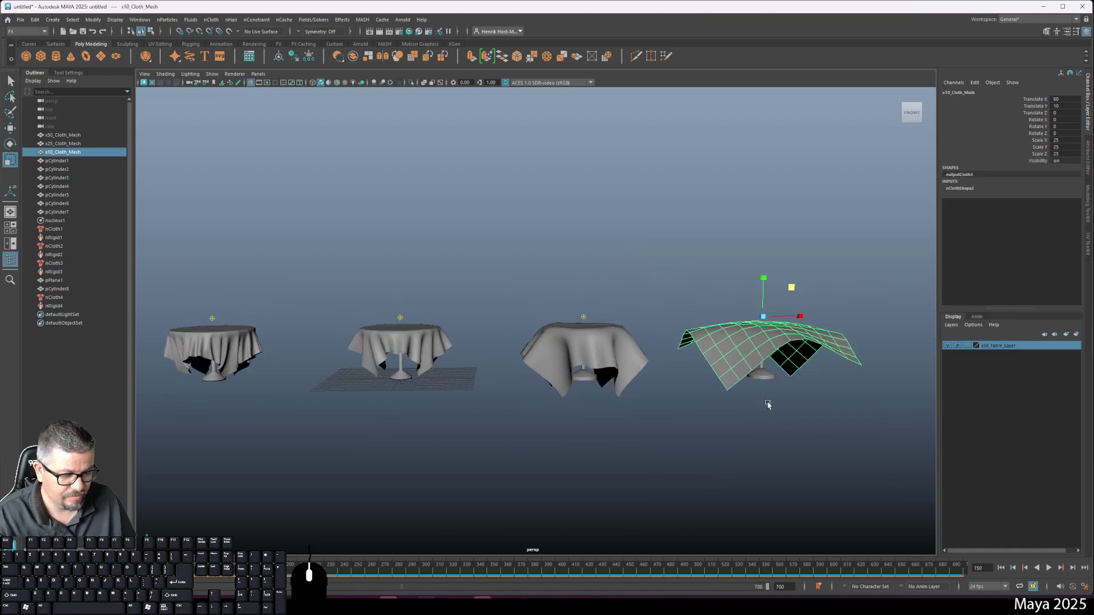
key("Delete")
left_click(755, 321)
key("Delete")
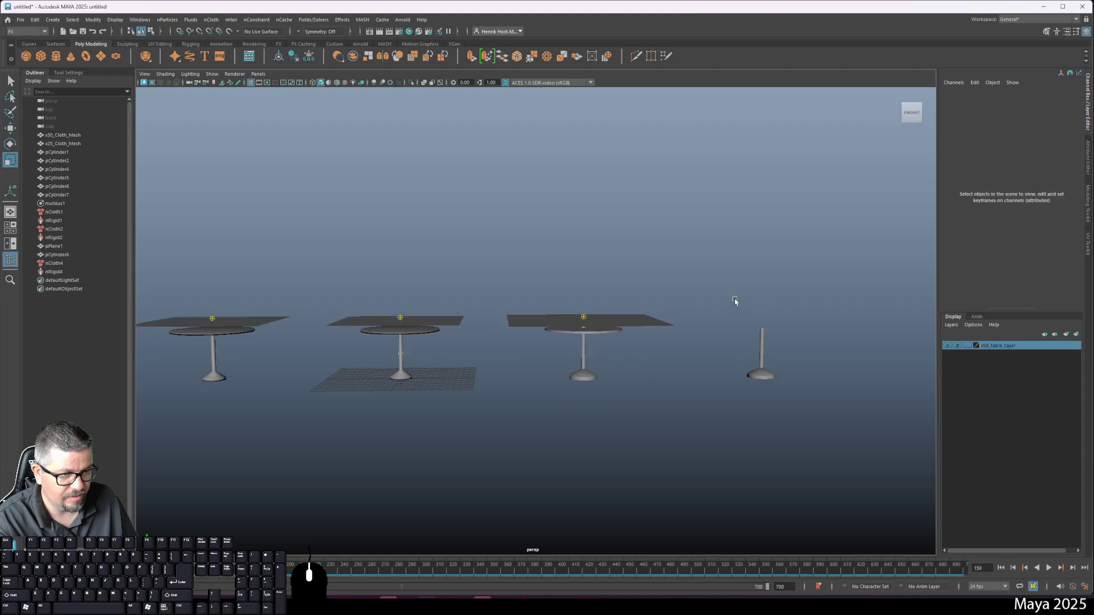
left_click_drag(734, 299, 802, 408)
key("Delete")
Delete the x25_Cloth_Mesh tablecloth and the tabletop, pole and base beneath it
left_click_drag(537, 280, 613, 345)
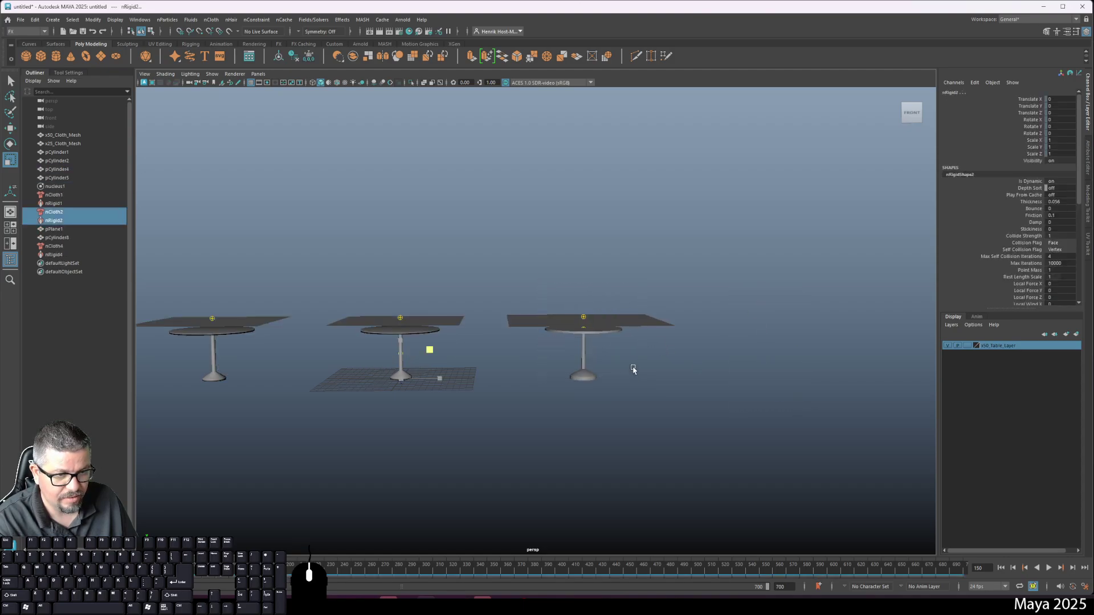
left_click(614, 337)
key("Delete")
left_click(585, 330)
key("Delete")
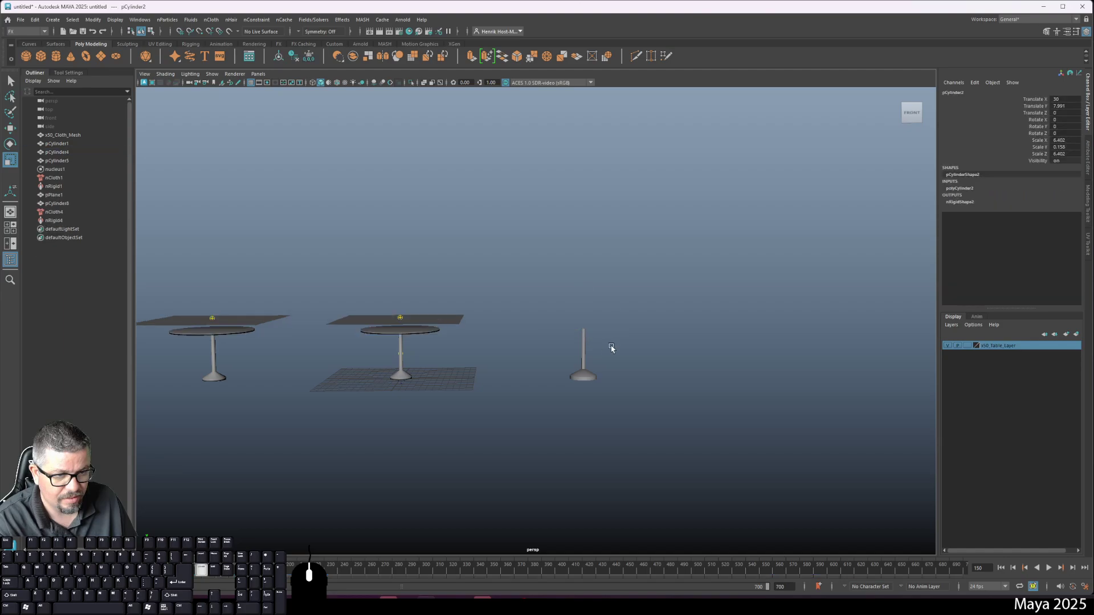
left_click(583, 356)
key("Delete")
left_click(578, 377)
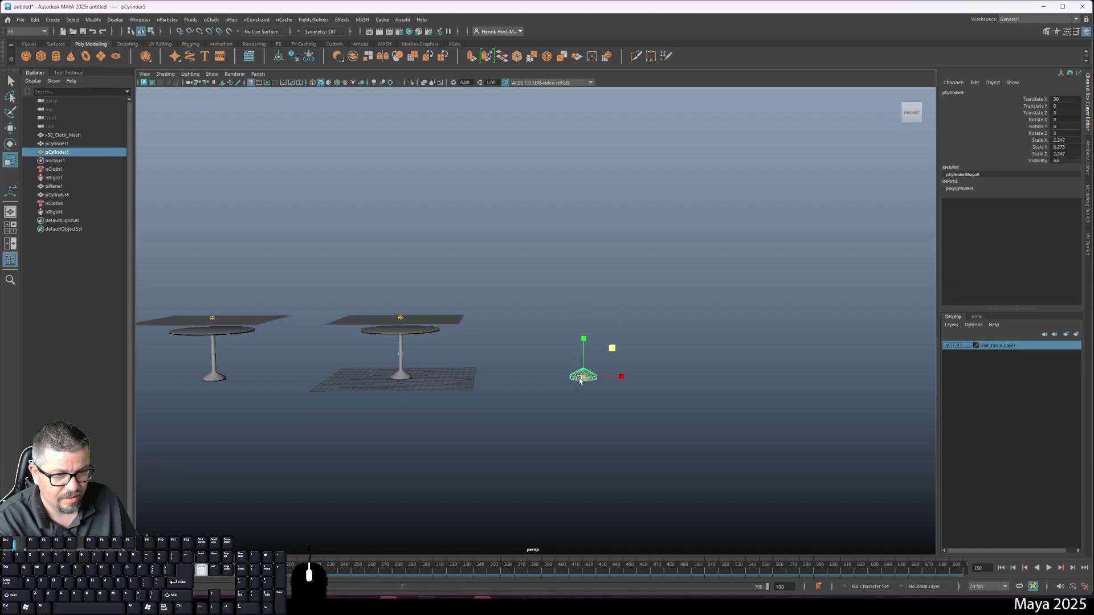
key("Delete")
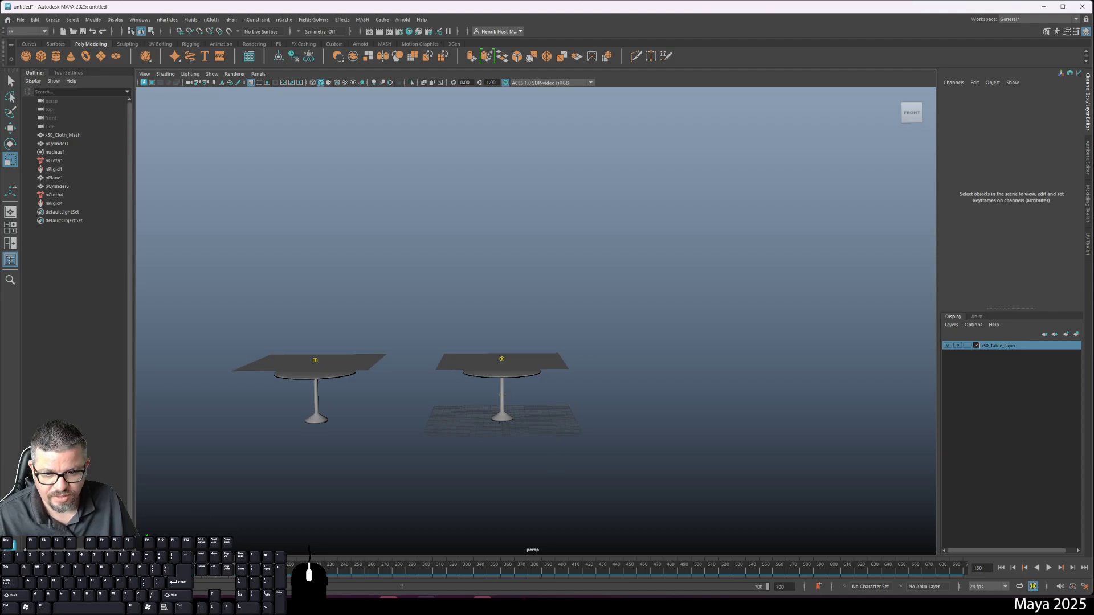
Return to the start frame and set the animation end time to 120
left_click(1001, 568)
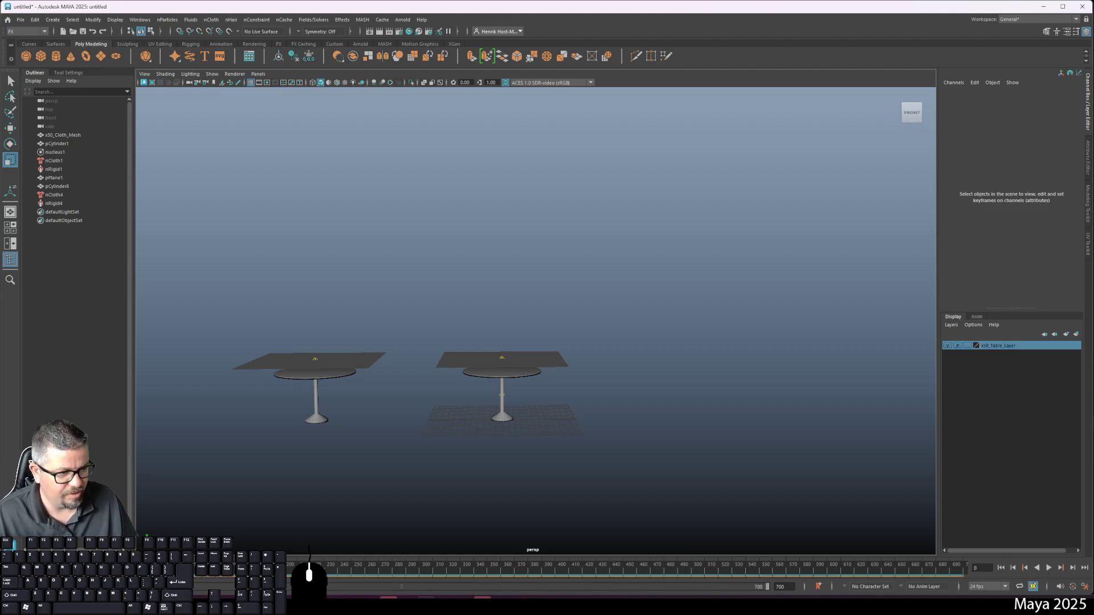
double_click(780, 587)
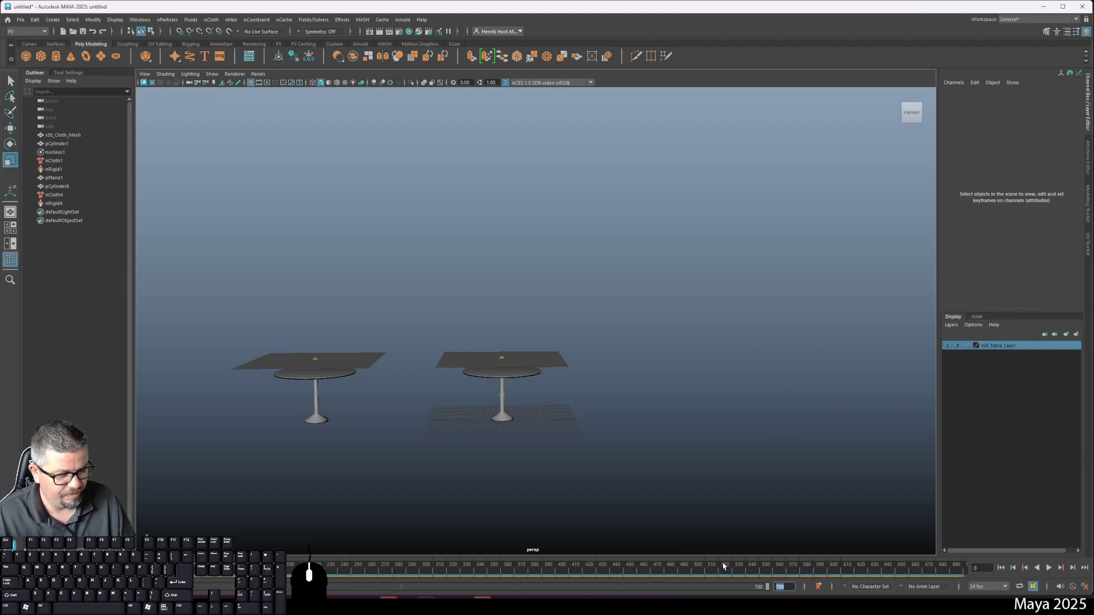
type("120")
key("Return")
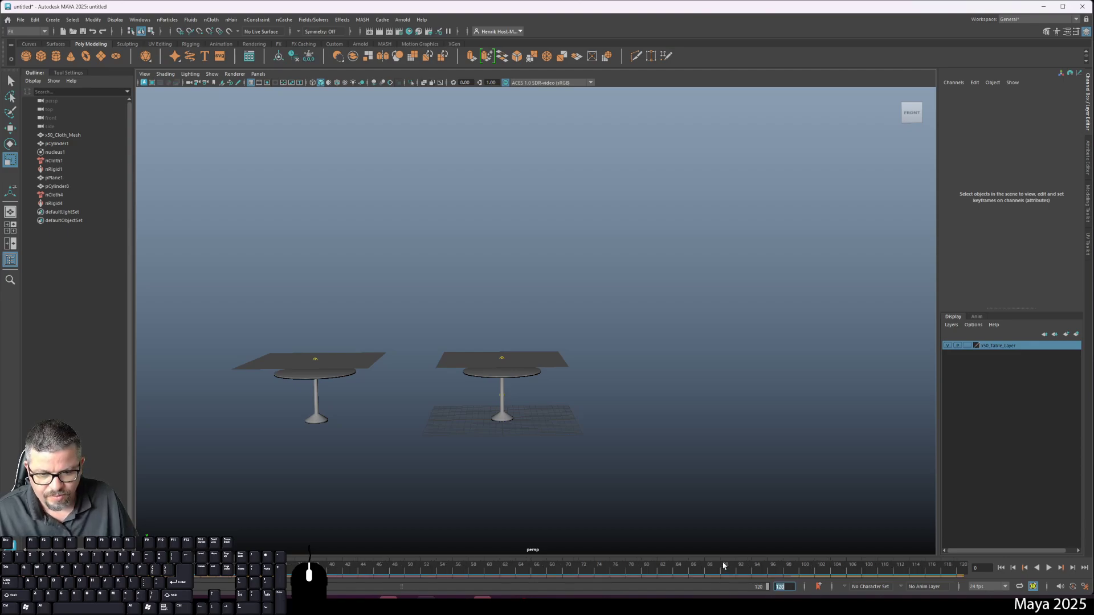
Run the simulation on the two remaining tables, stop it around frame 101 and inspect the mesh density of the pPlane1 cloth
left_click(1049, 568)
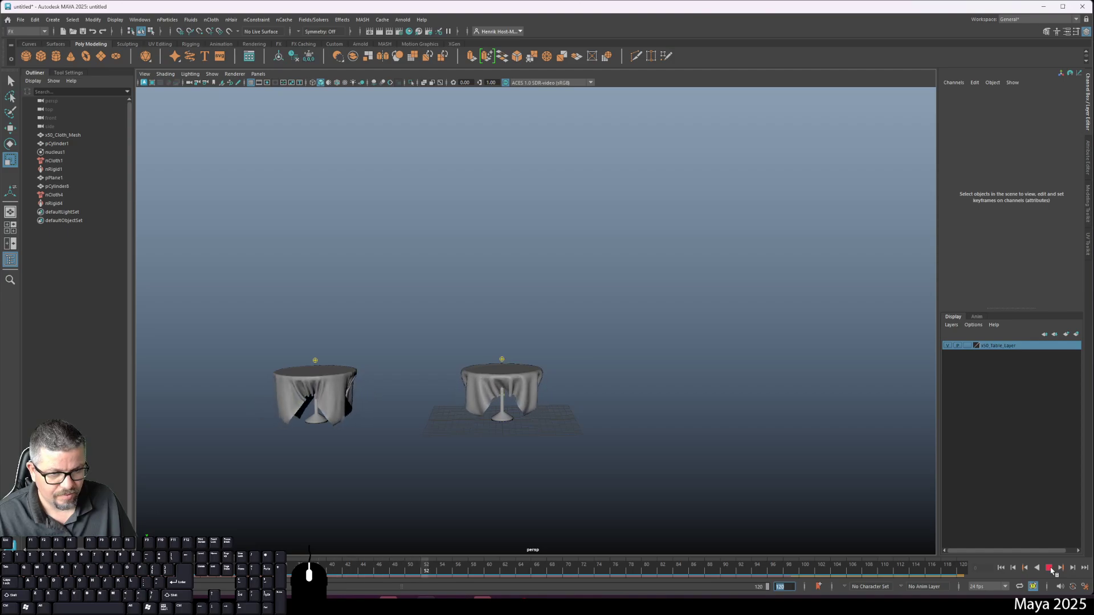
left_click(1049, 568)
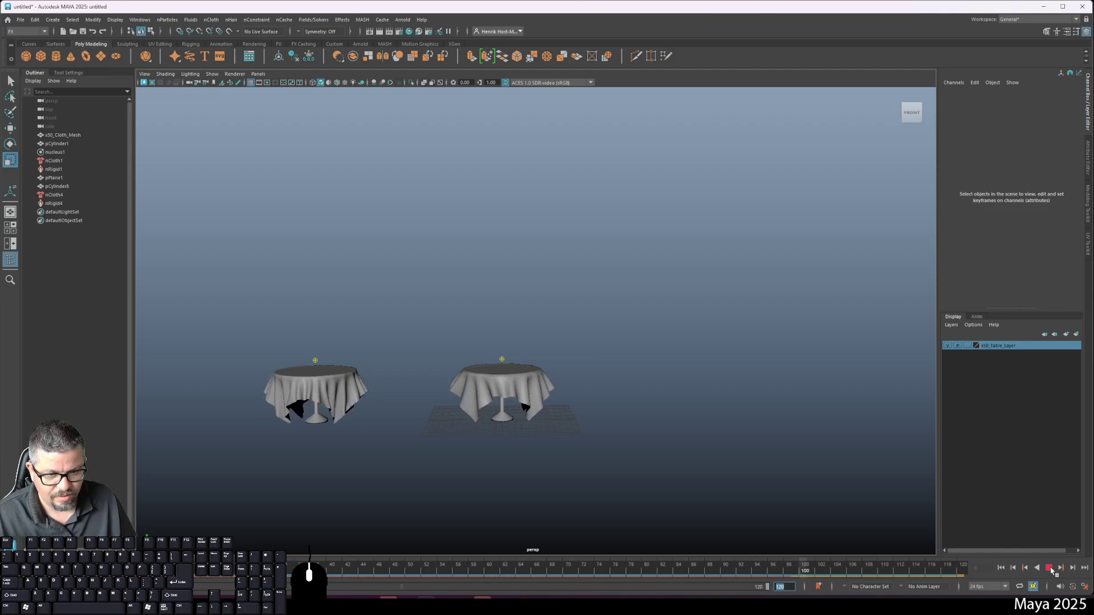
left_click_drag(408, 427, 552, 408, "alt")
left_click(380, 389)
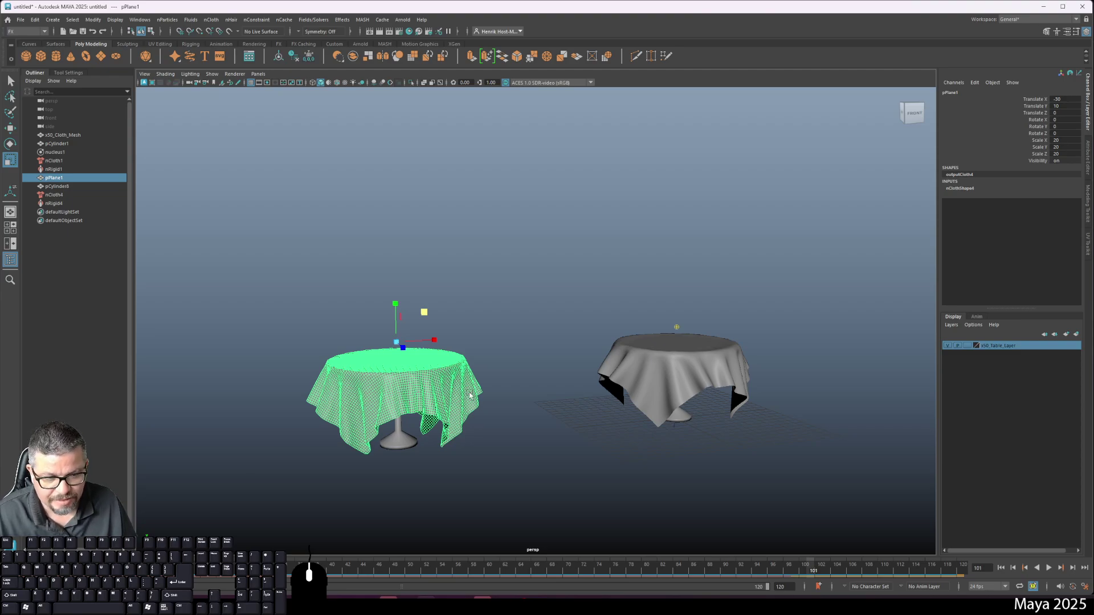
middle_click_drag(491, 320, 512, 303, "alt")
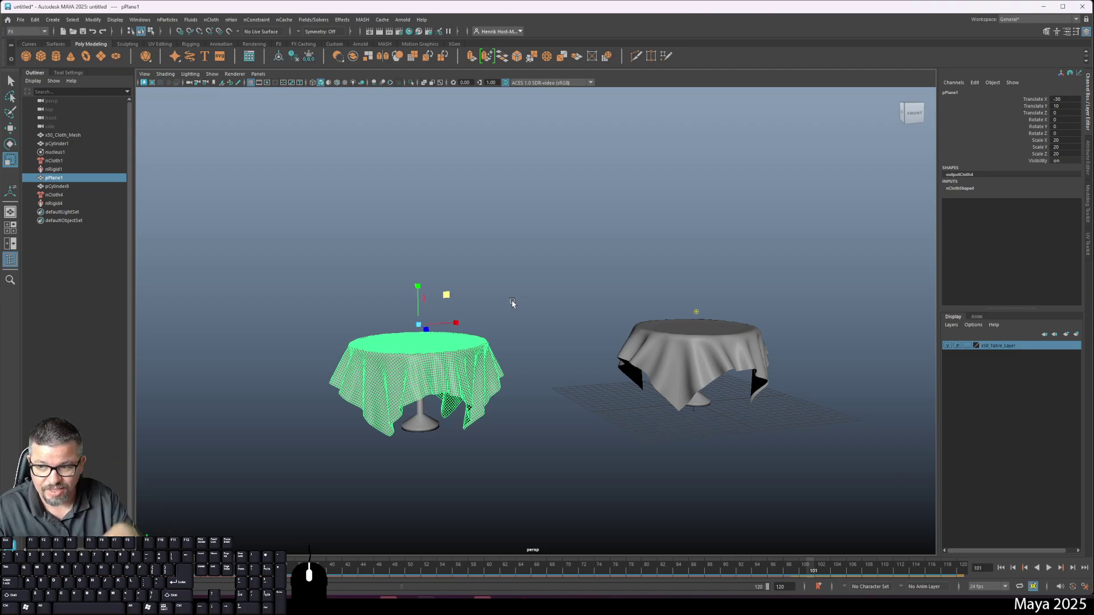
left_click(439, 438)
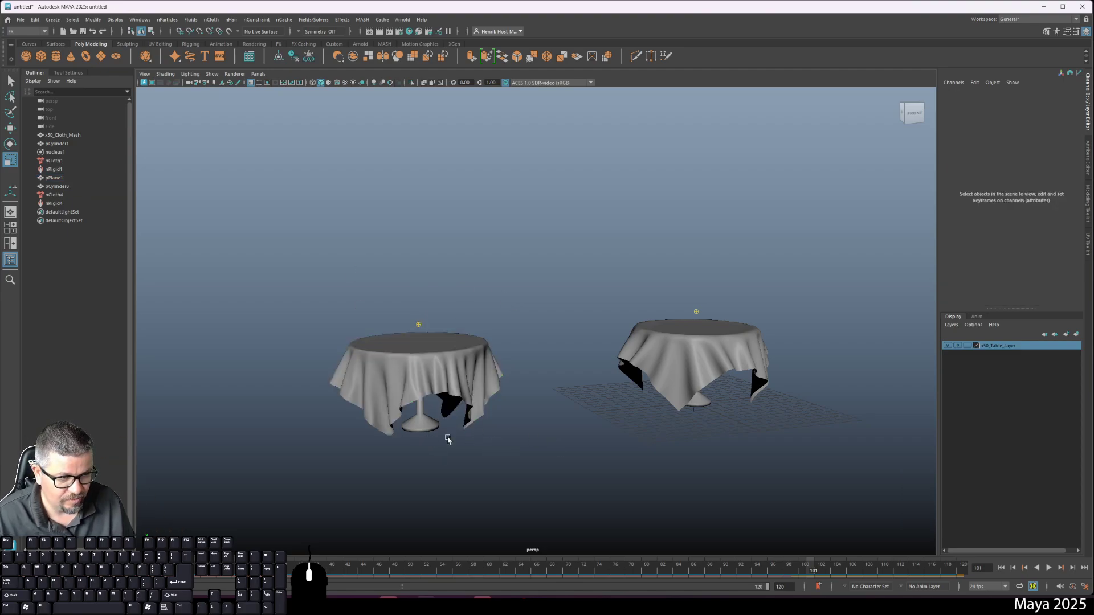
Hide the table display layer so the pole and base geometry is out of view
left_click(948, 346)
left_click(948, 346)
left_click(948, 346)
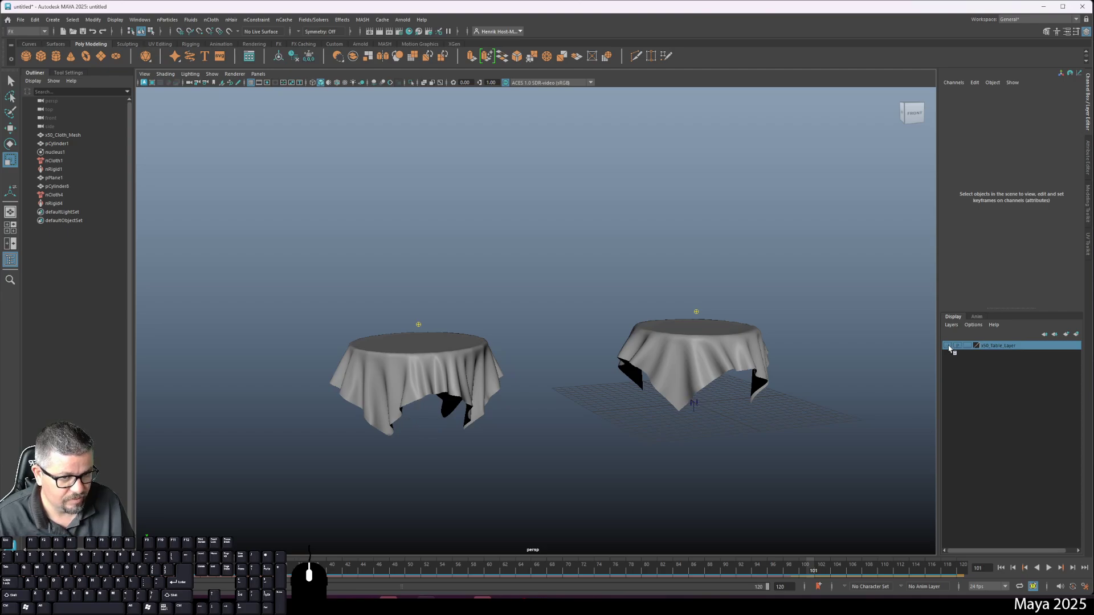
Select the nucleus1 solver and give it a wind speed of 0.5 with wind direction X at 1
left_click_drag(550, 410, 689, 403, "alt")
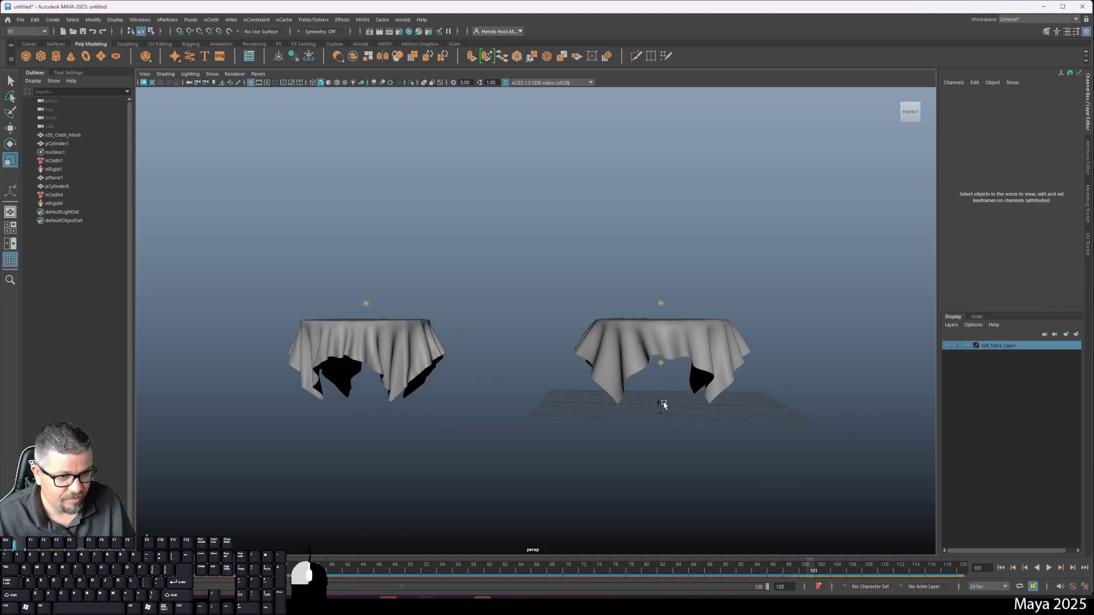
left_click(661, 404)
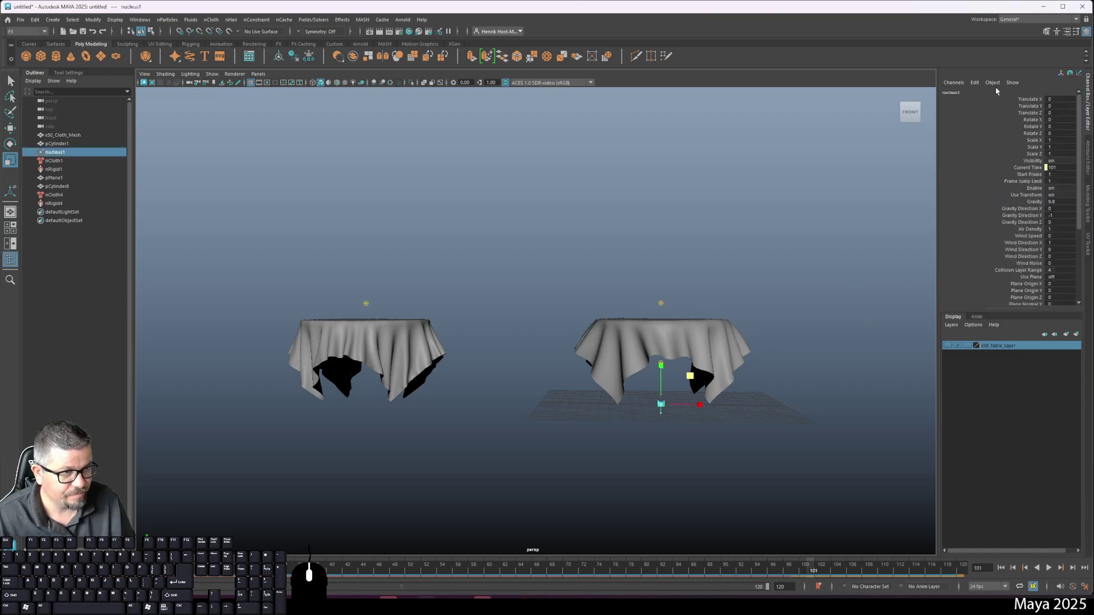
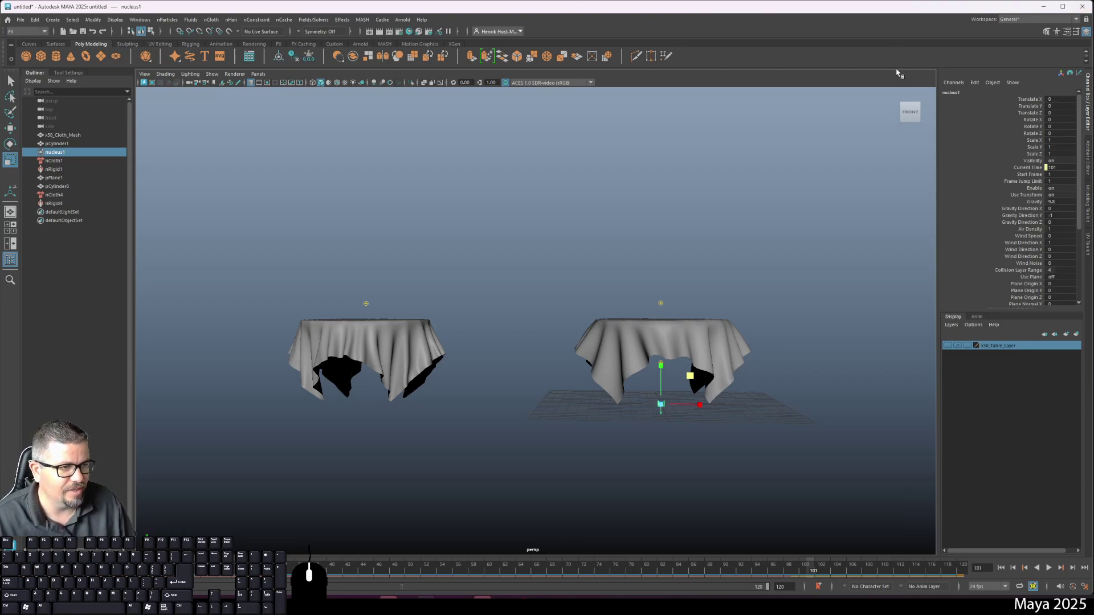
left_click(1028, 236)
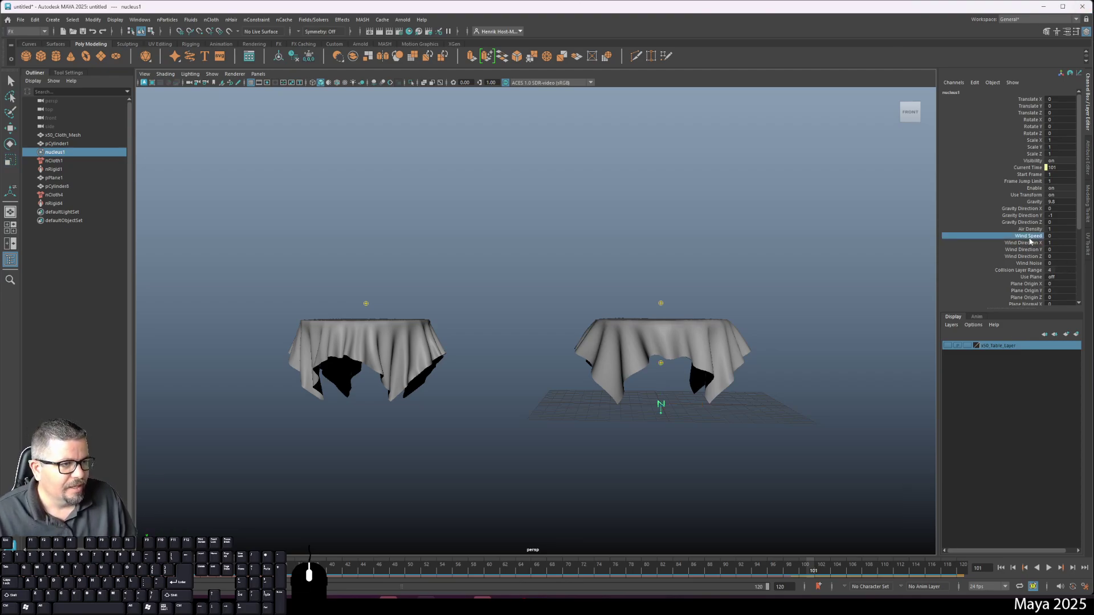
double_click(1054, 236)
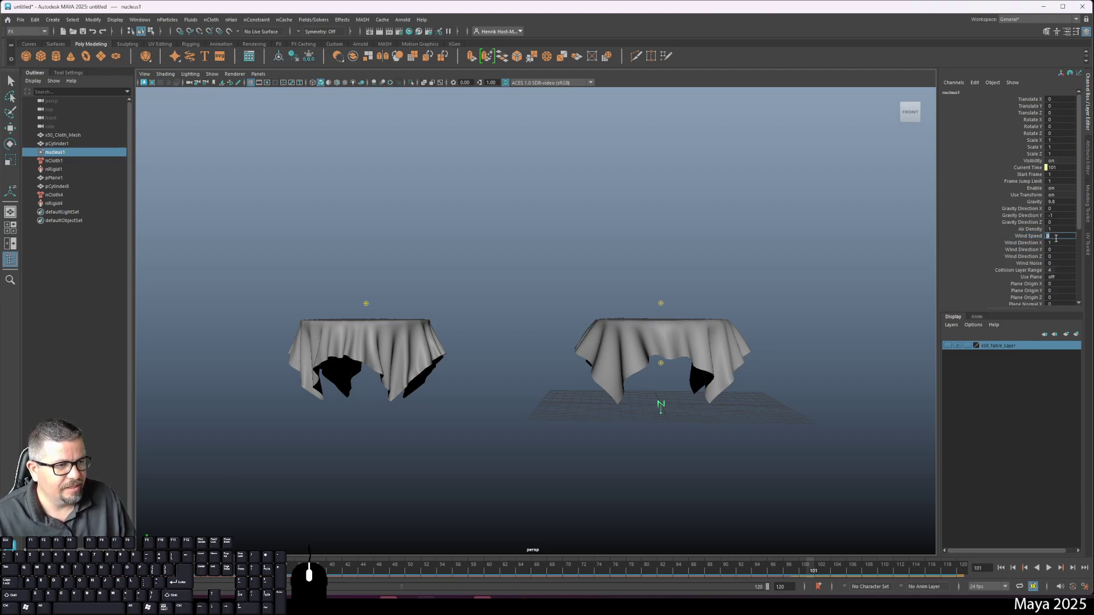
left_click(1040, 244)
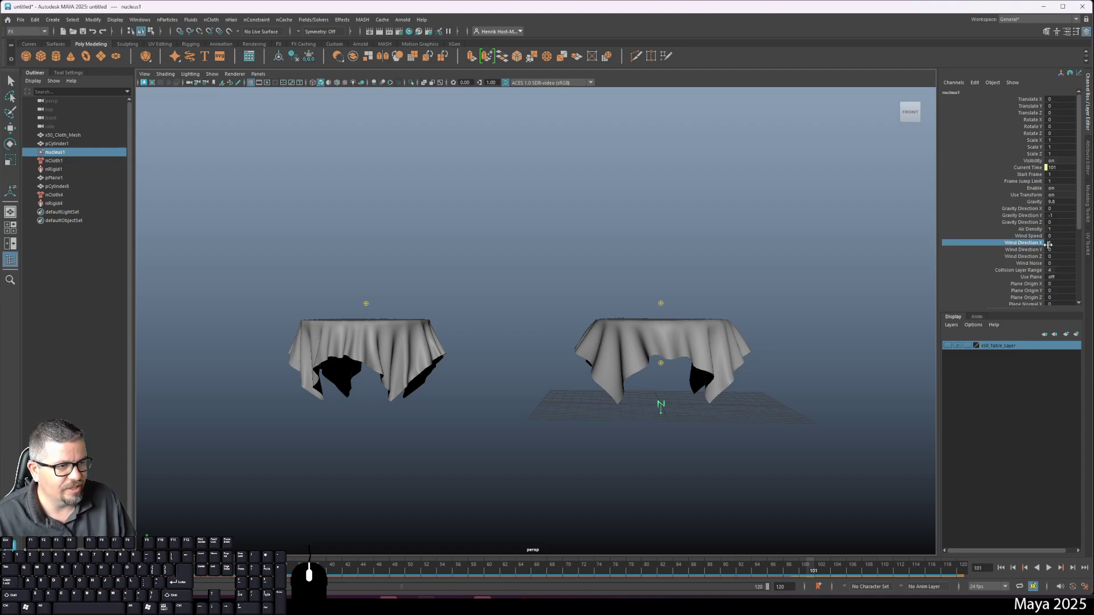
double_click(1052, 236)
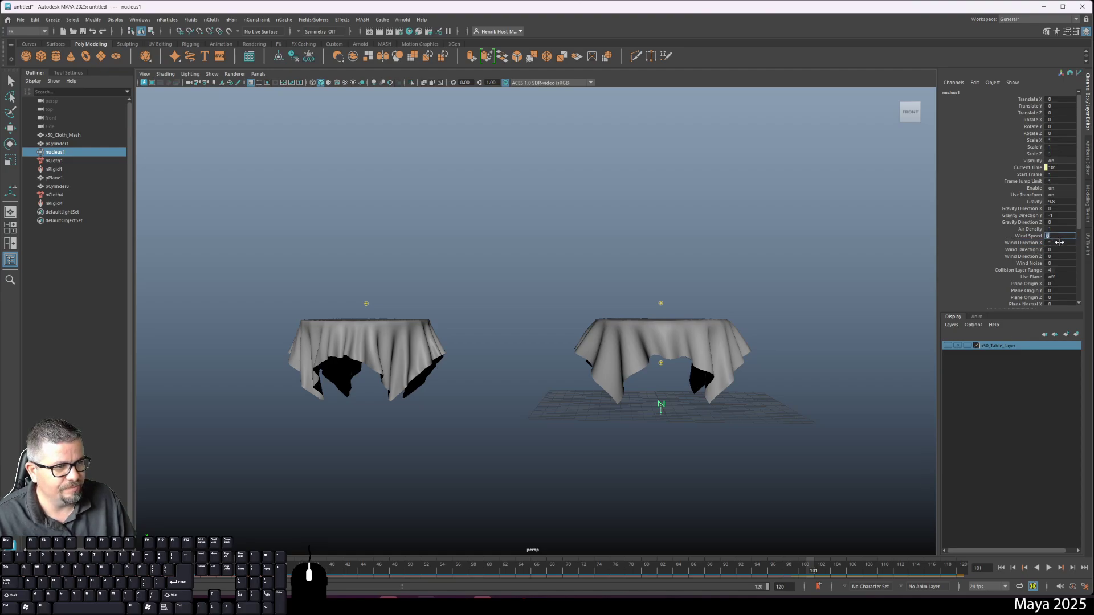
double_click(1063, 243)
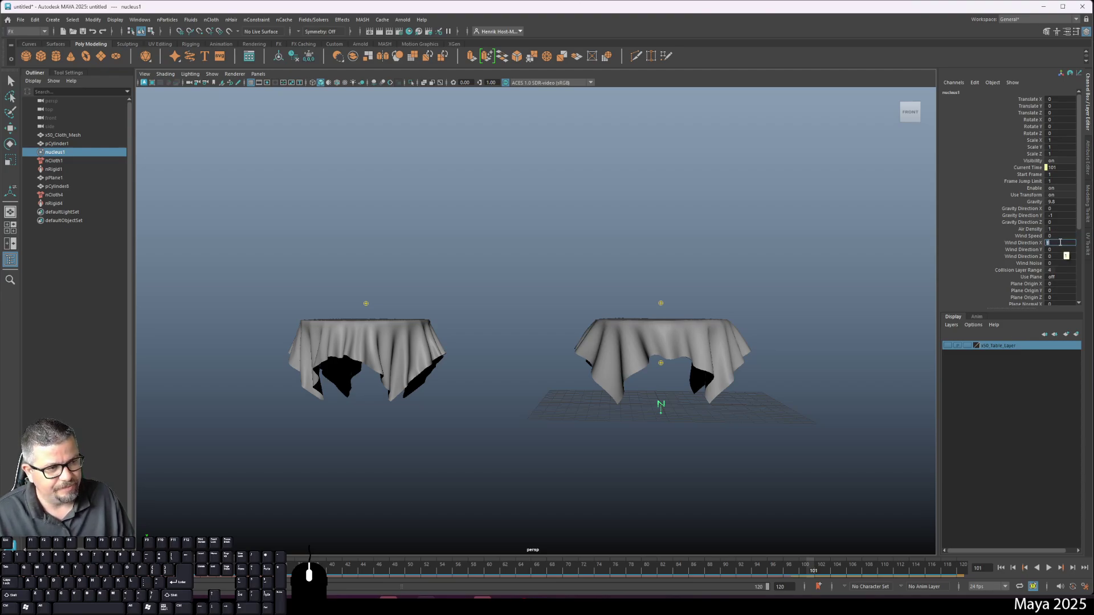
type("1")
double_click(1062, 237)
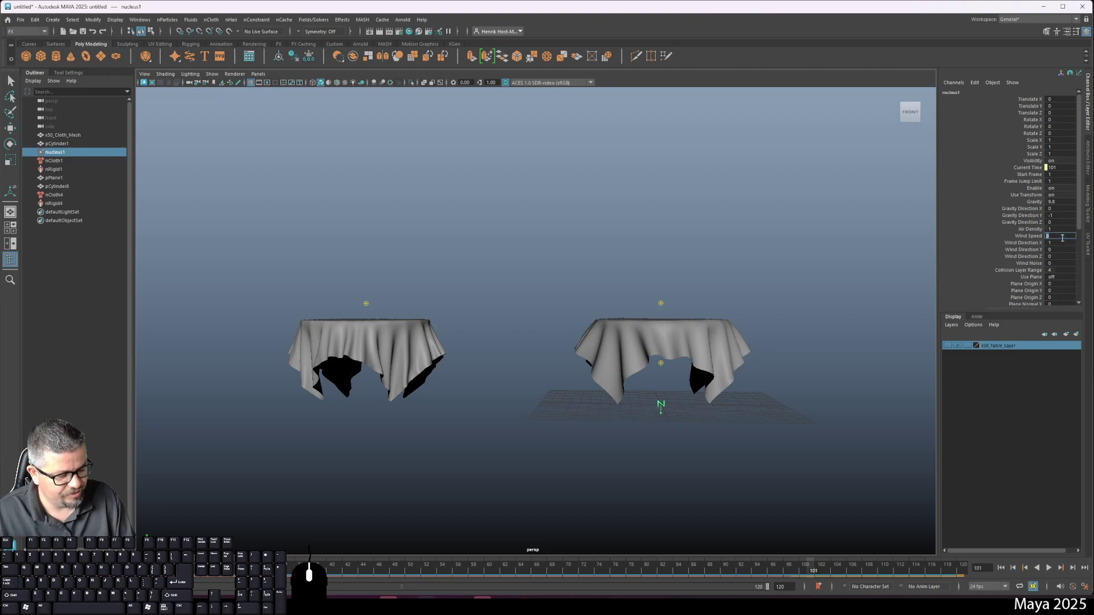
type("0.5")
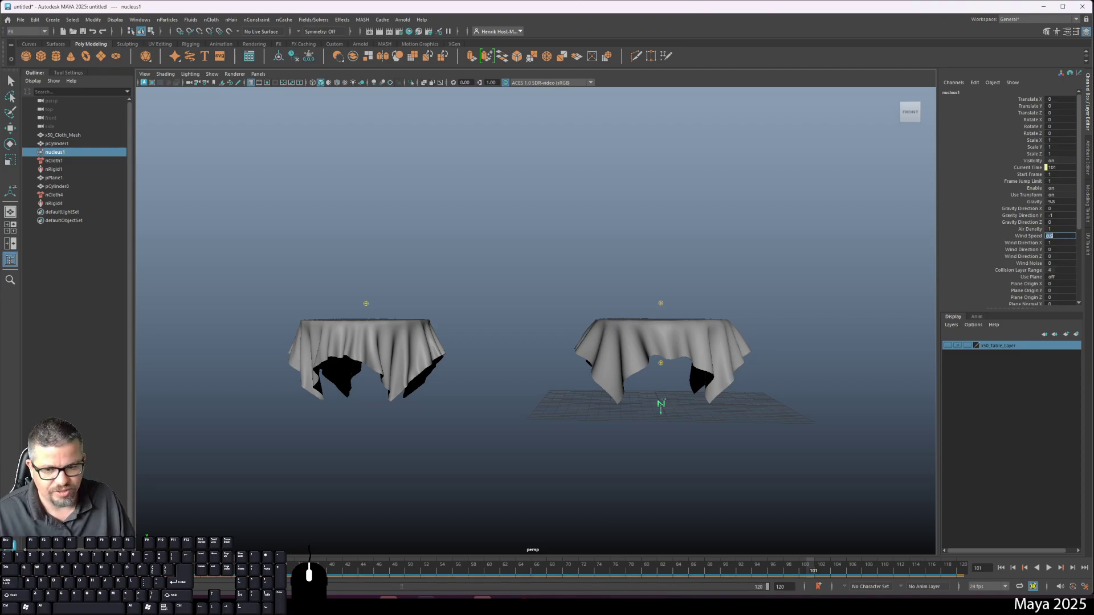
Run the simulation with the wind applied and stop it at frame 84
left_click(1049, 568)
left_click(1048, 569)
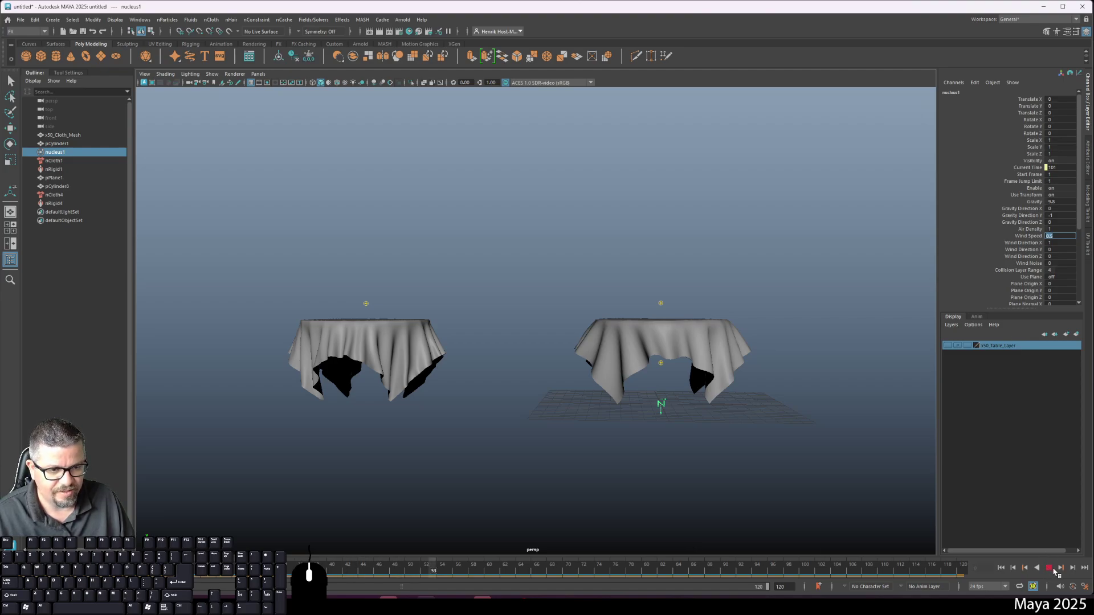
left_click(1050, 569)
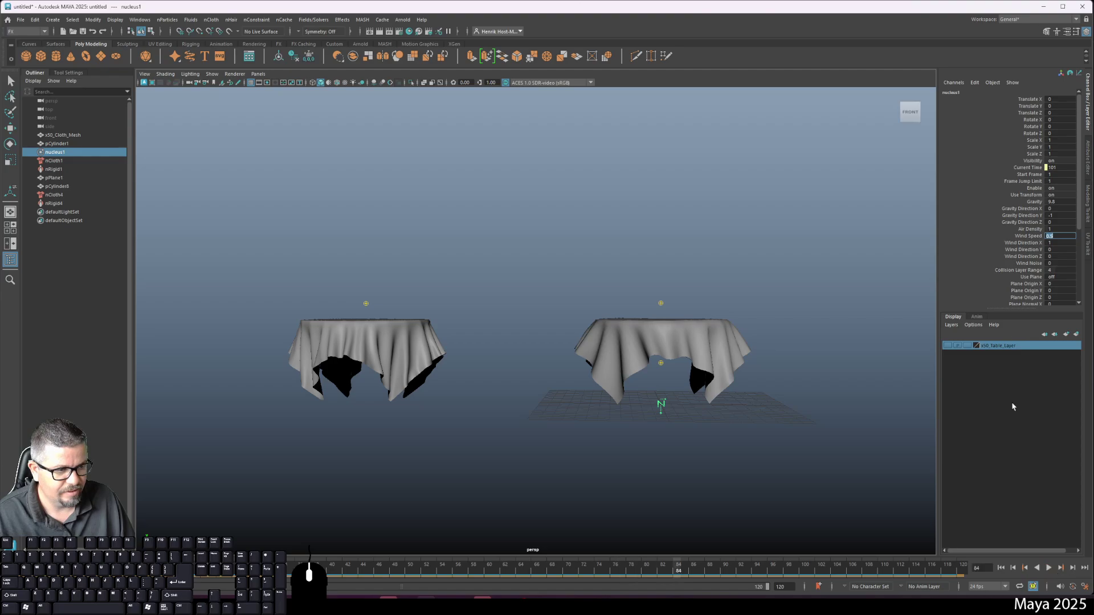
Show the table display layer again and replay the simulation from the start frame, stopping at frame 30
left_click(948, 346)
left_click(1001, 569)
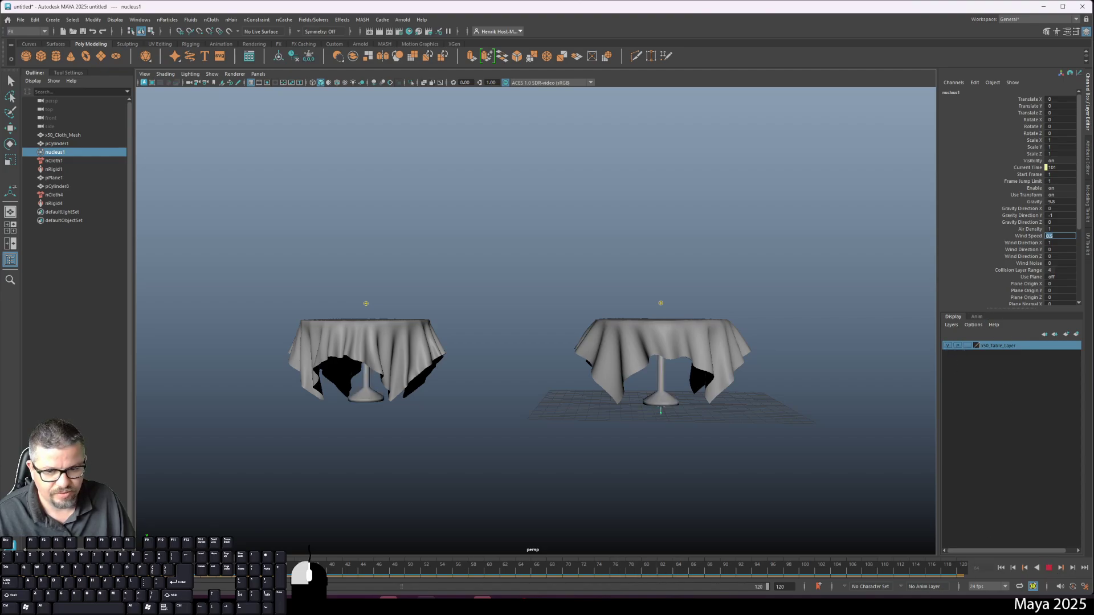
left_click(1050, 568)
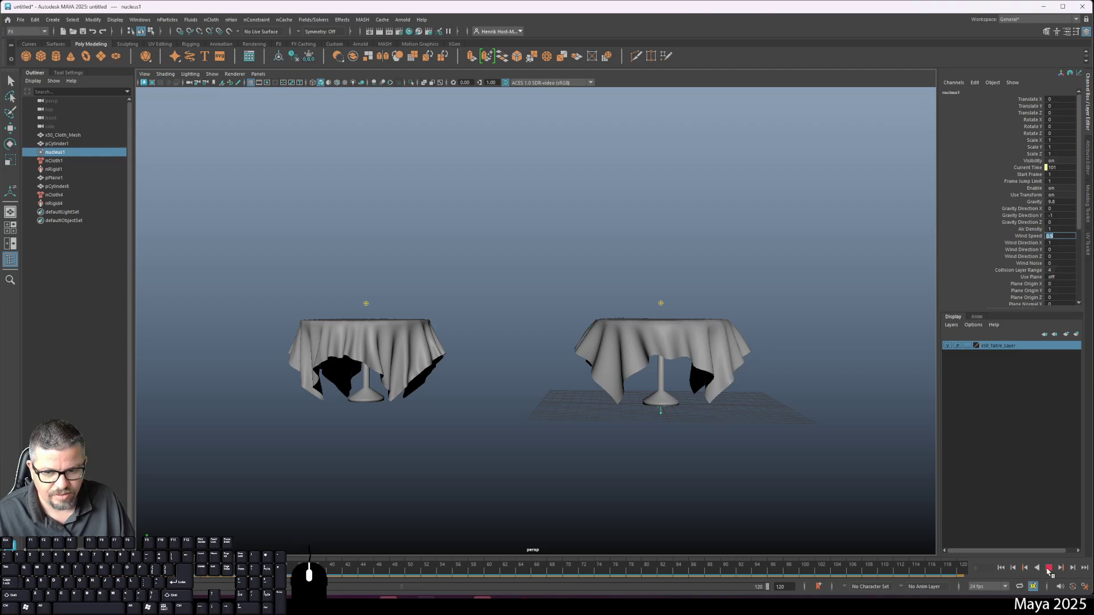
left_click(1049, 568)
Delete the x50_Cloth_Mesh tablecloth and the pCylinder1 table beneath it
left_click_drag(592, 273, 753, 463)
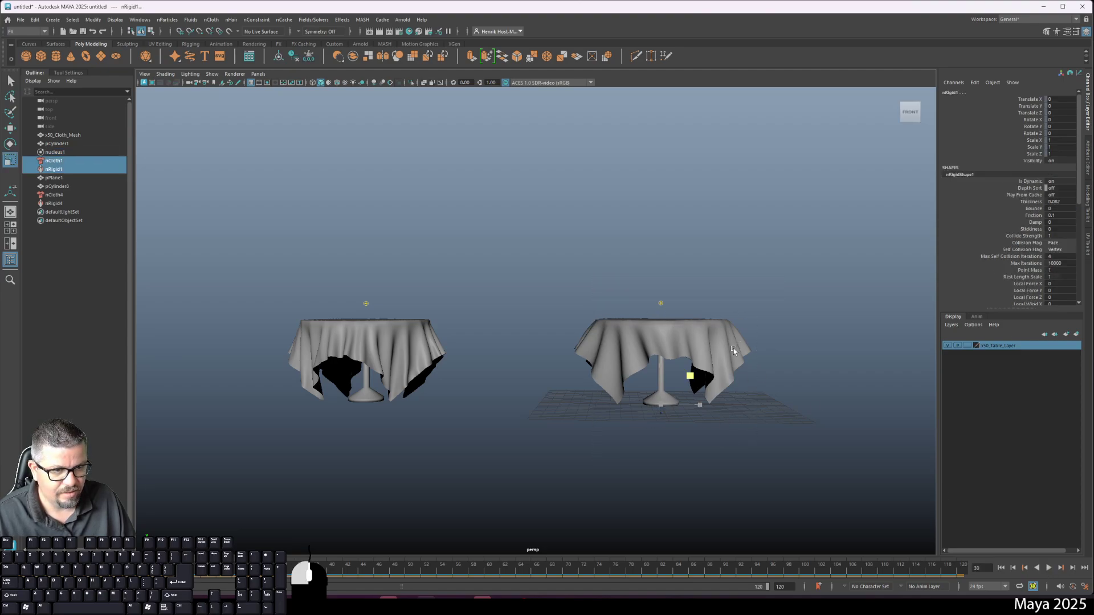
left_click(734, 350)
key("Delete")
left_click(690, 326)
key("Delete")
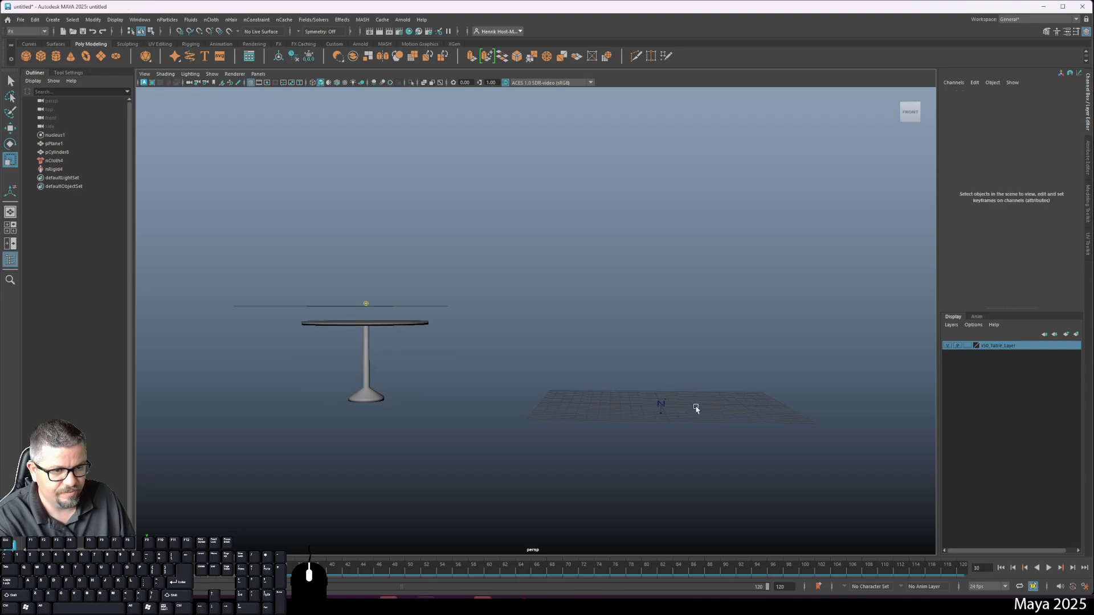
Run the simulation on the one remaining table, restart it from the first frame and stop it at frame 111
left_click(1050, 569)
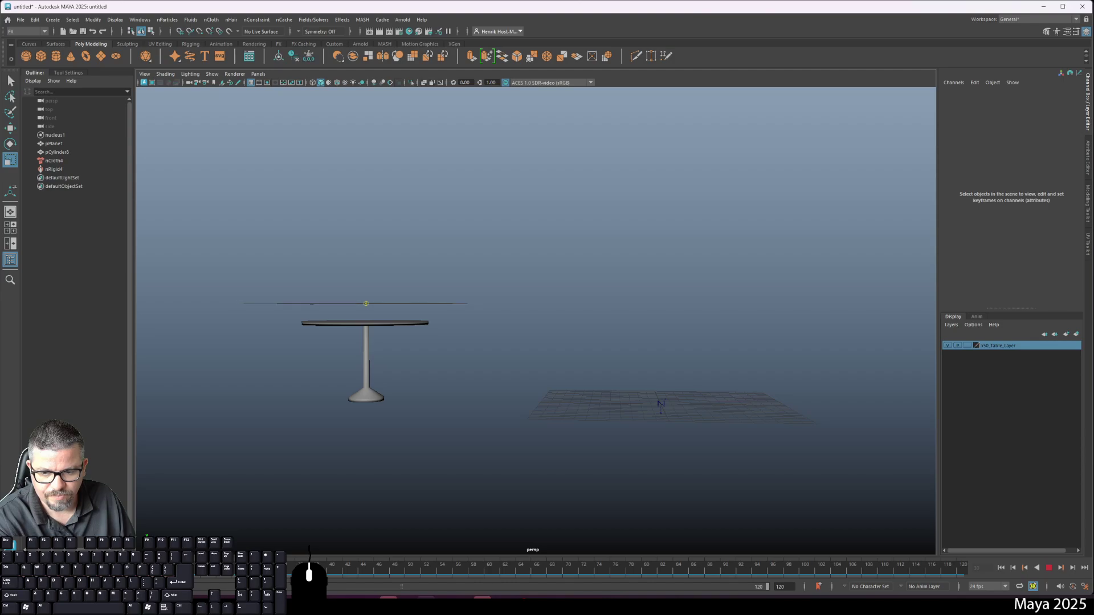
left_click(1049, 568)
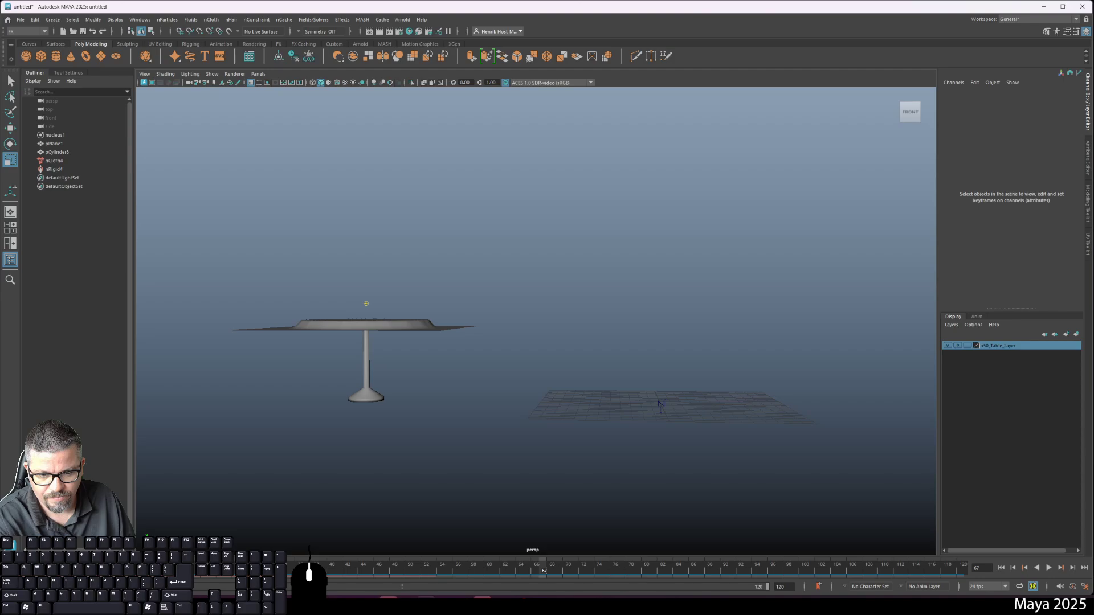
left_click(1001, 568)
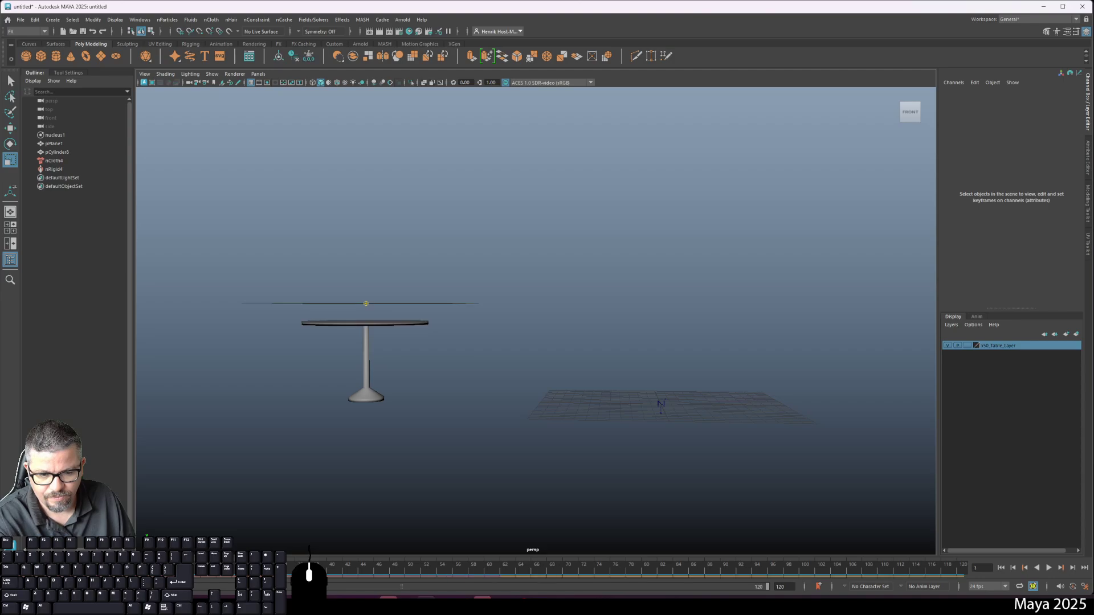
left_click(1049, 569)
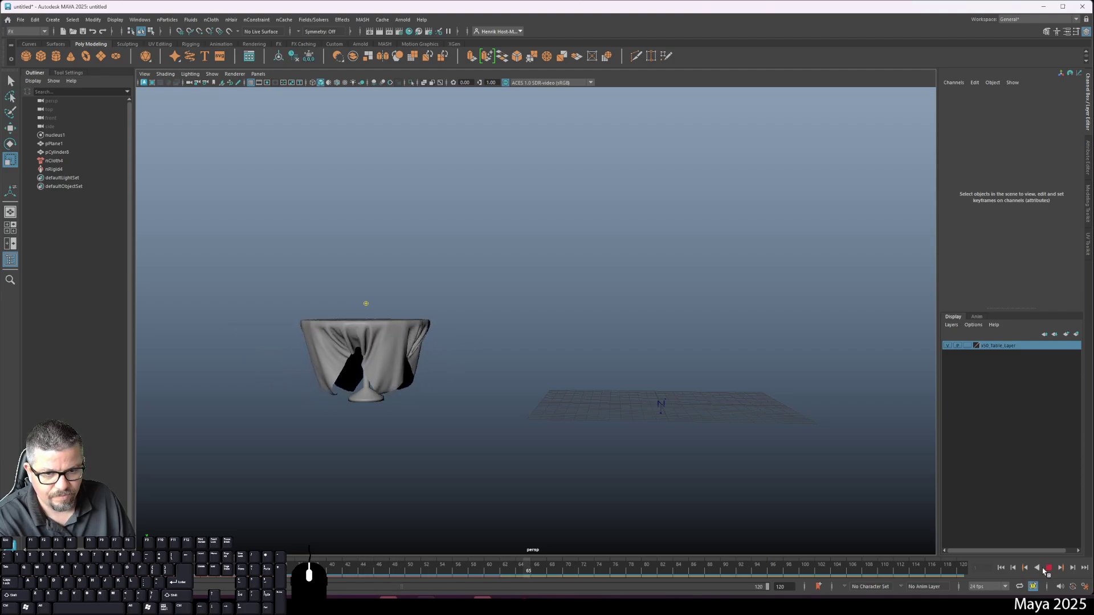
key("Escape")
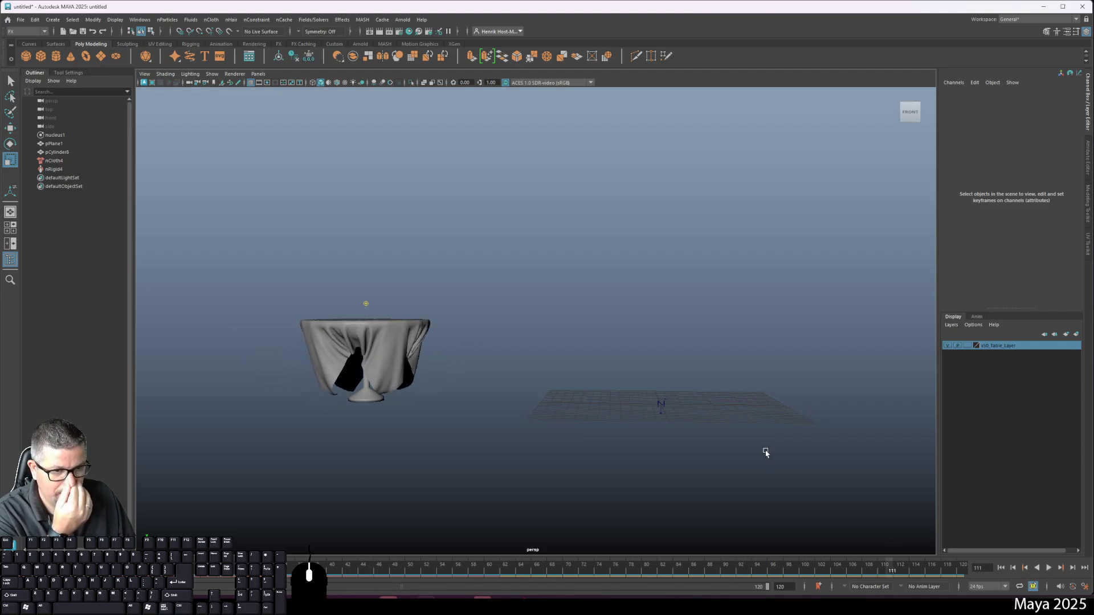
Set the nucleus1 solver's wind speed to 10
left_click(660, 416)
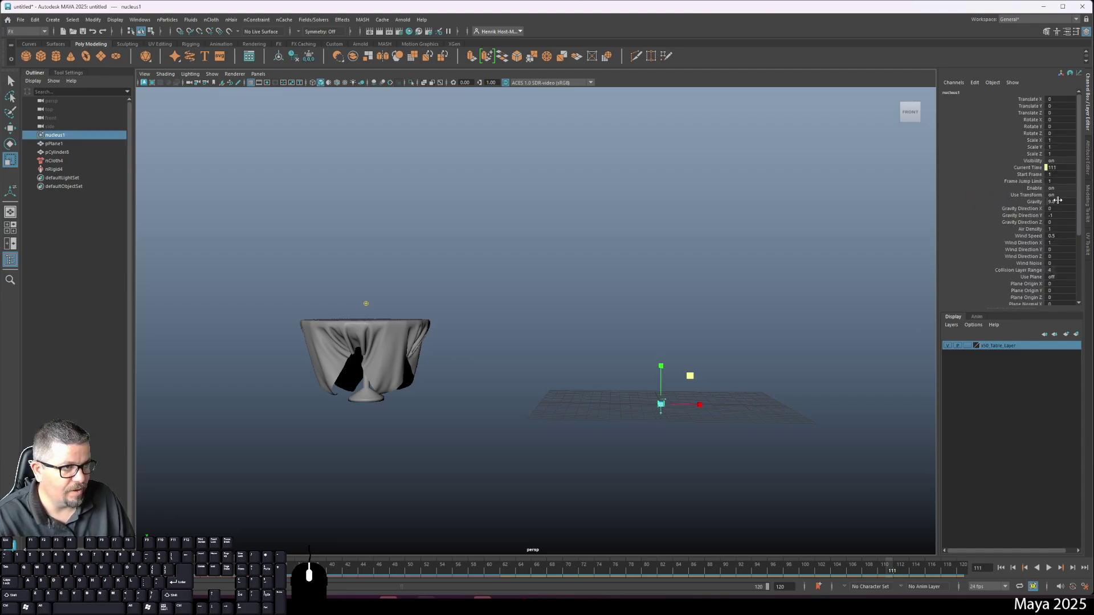
left_click(1063, 235)
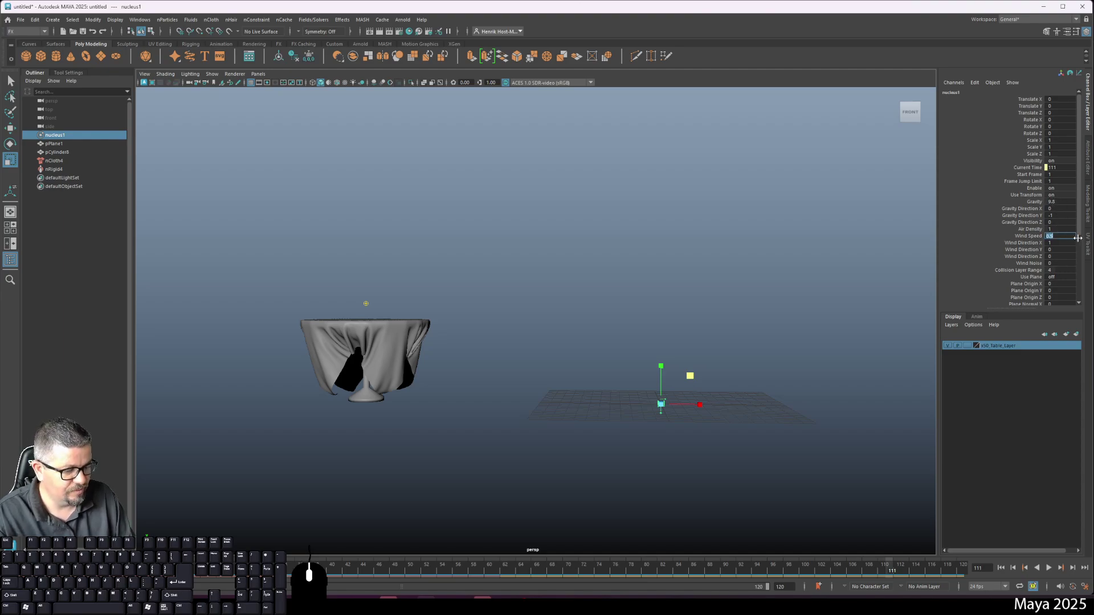
type("10")
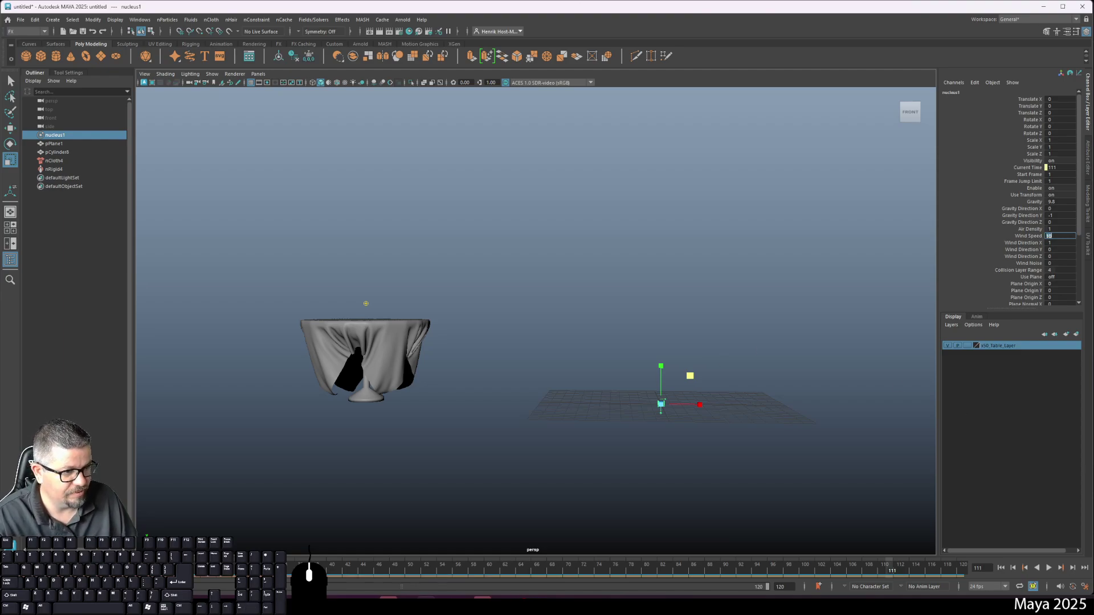
Deselect the solver and try playing the stronger-wind simulation, going back to the start frame and replaying it
left_click(1049, 568)
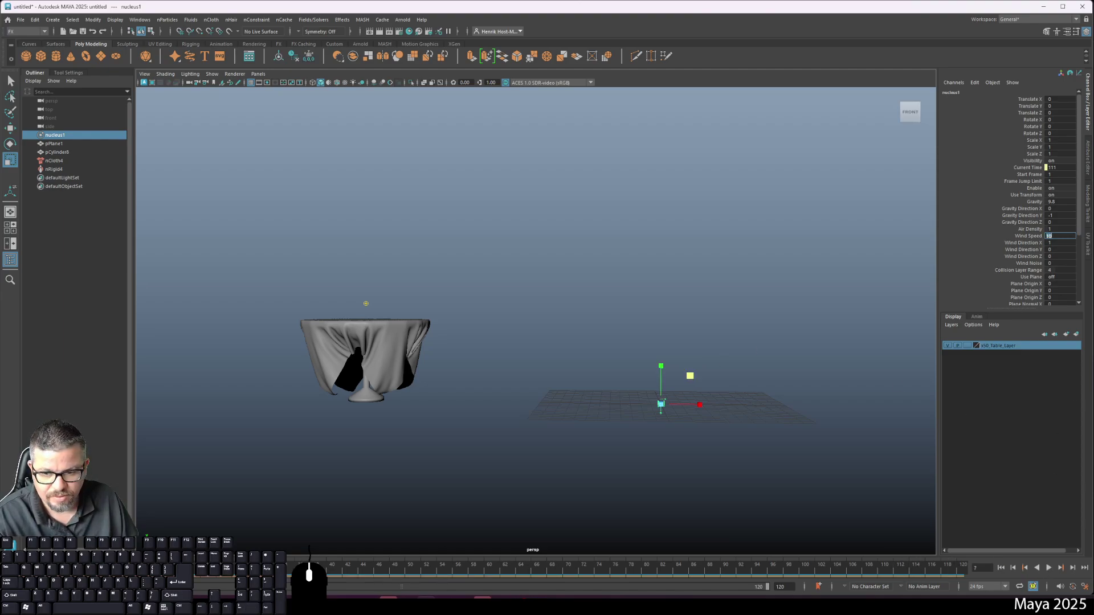
left_click(1050, 568)
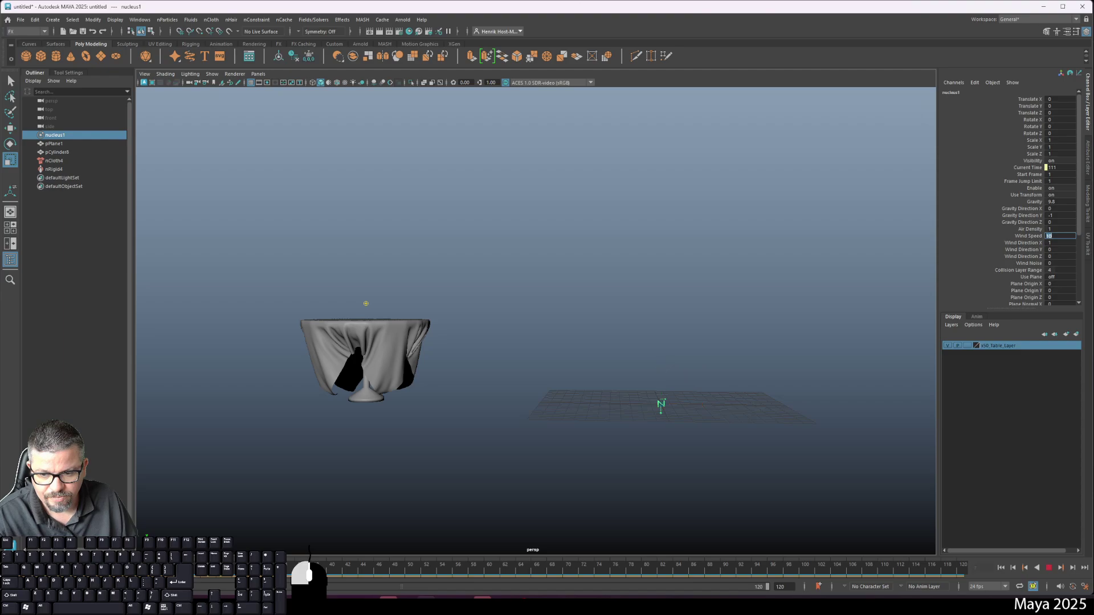
left_click(736, 499)
left_click(1049, 568)
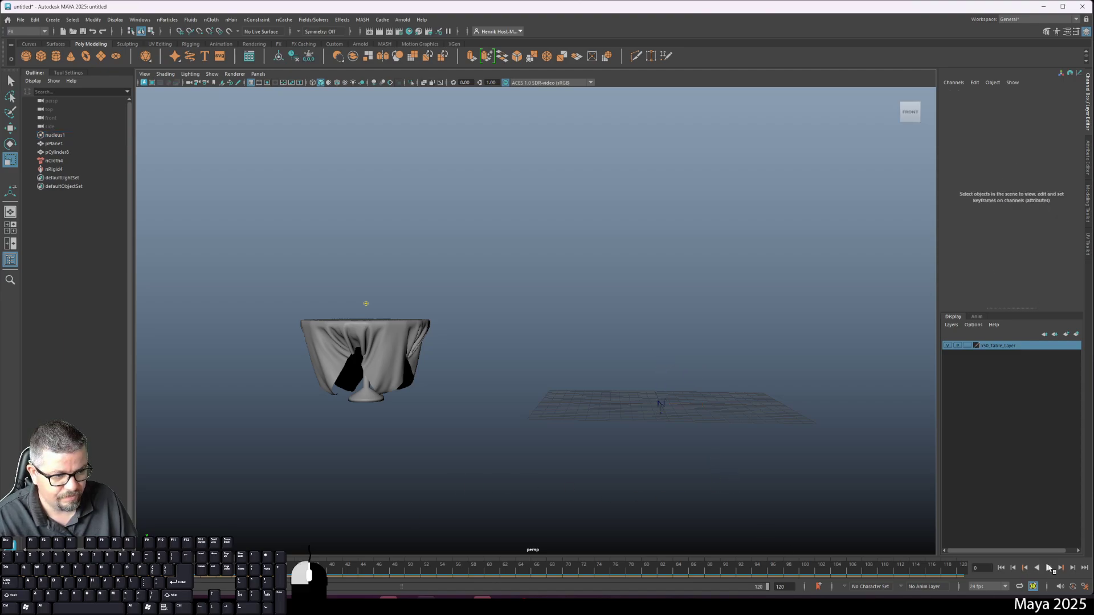
left_click(1051, 568)
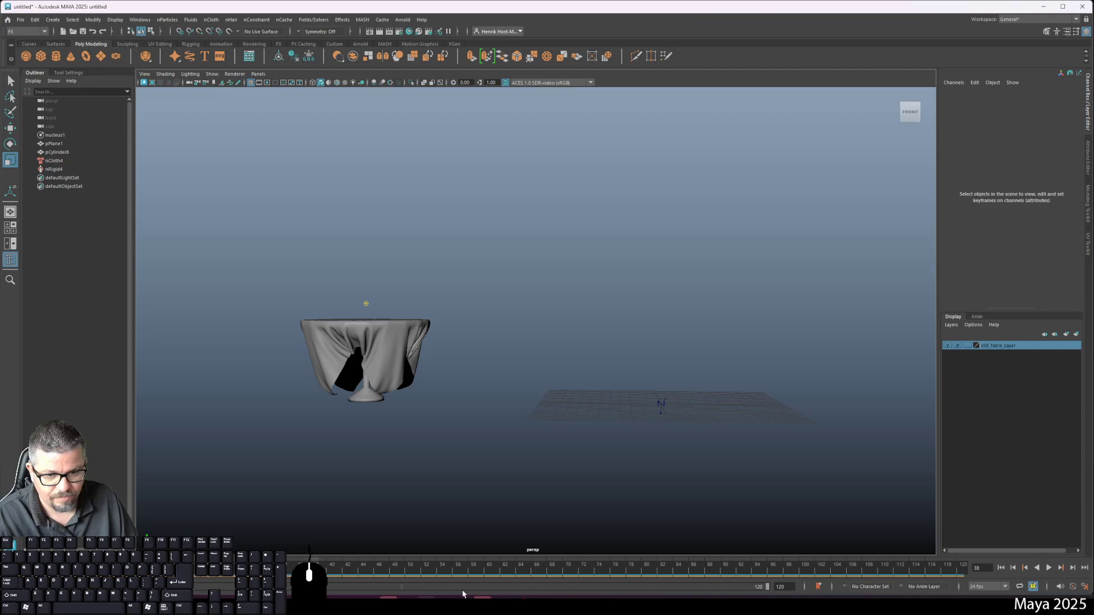
left_click(1002, 568)
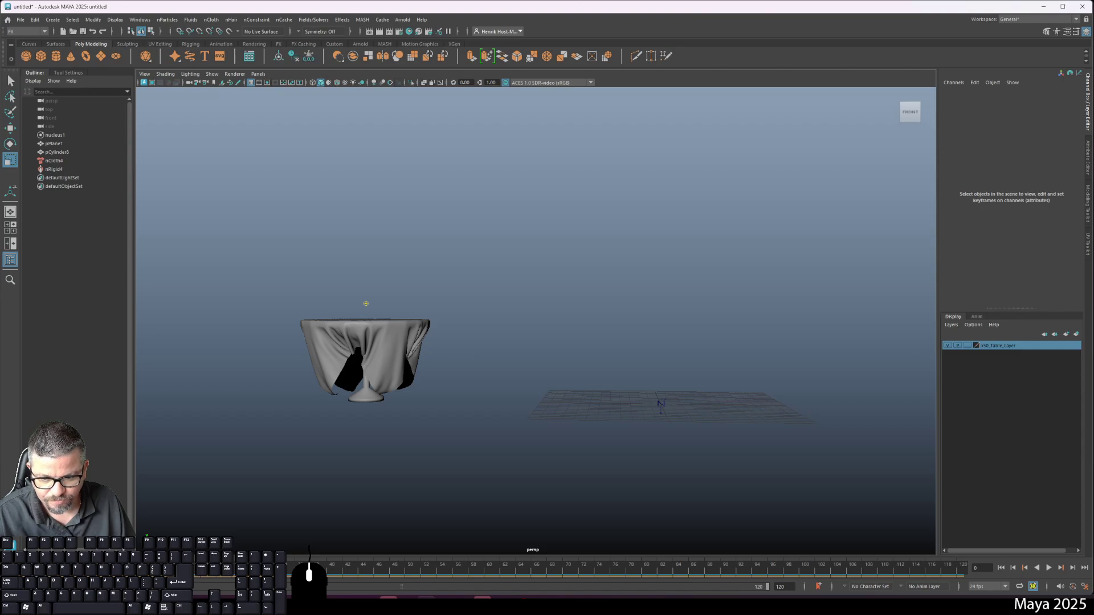
left_click(1049, 568)
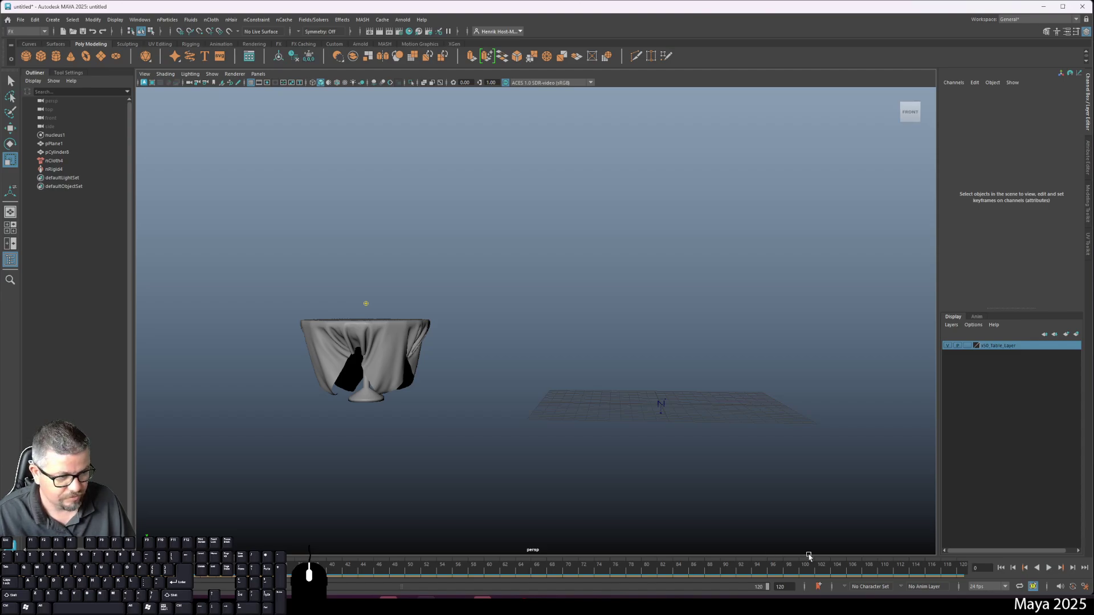
left_click(1049, 568)
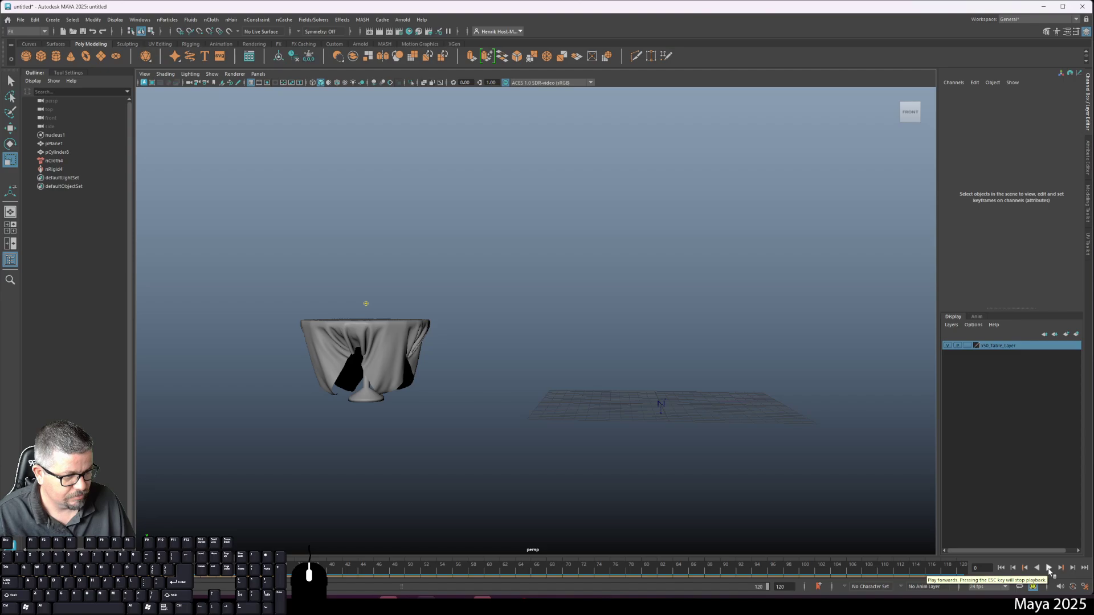
Playblast the stronger-wind simulation, open it with Media Player as the permanent app for AVI files, and close the player after viewing
right_click(1050, 571)
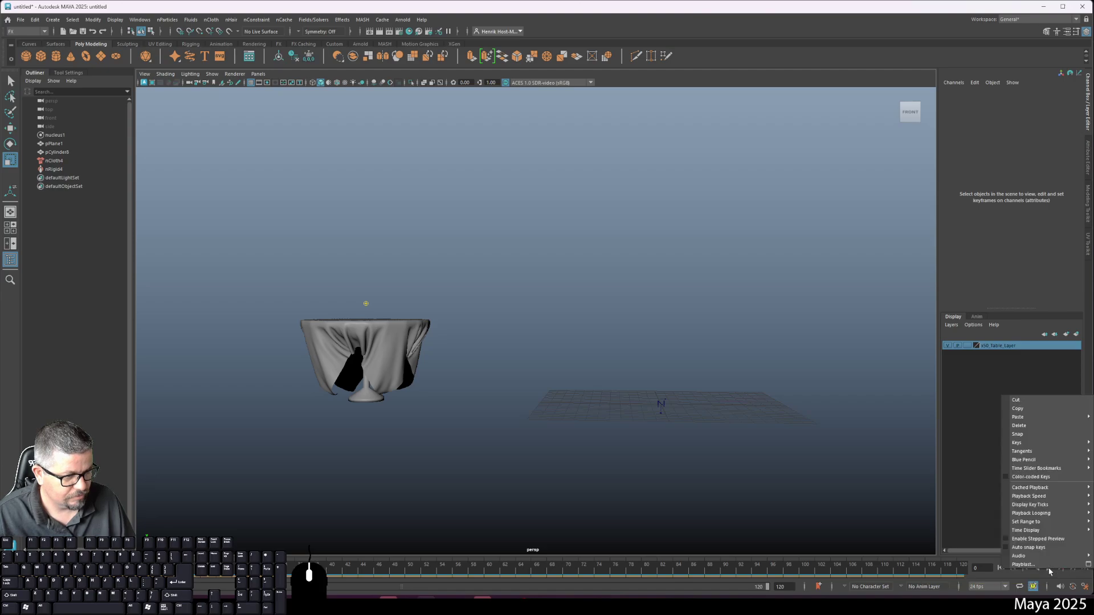
left_click(1072, 569)
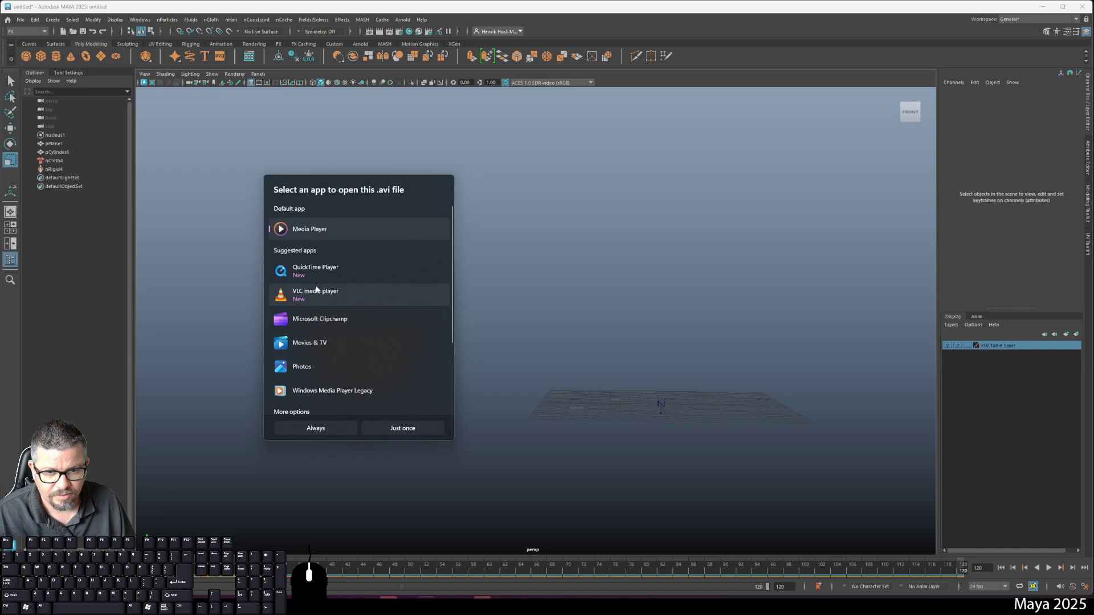
left_click(297, 349)
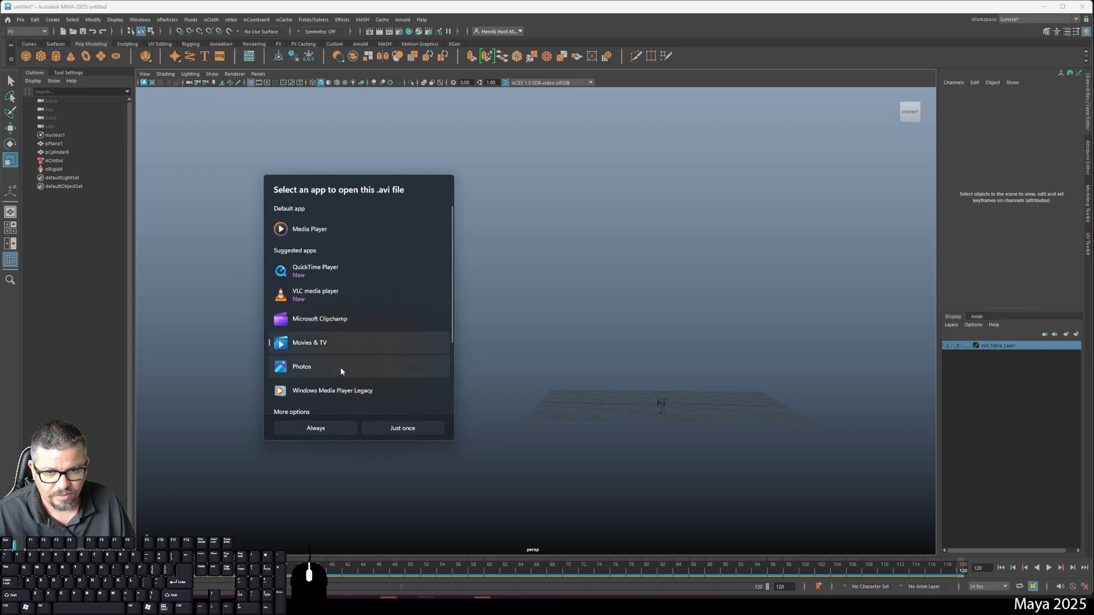
left_click(312, 228)
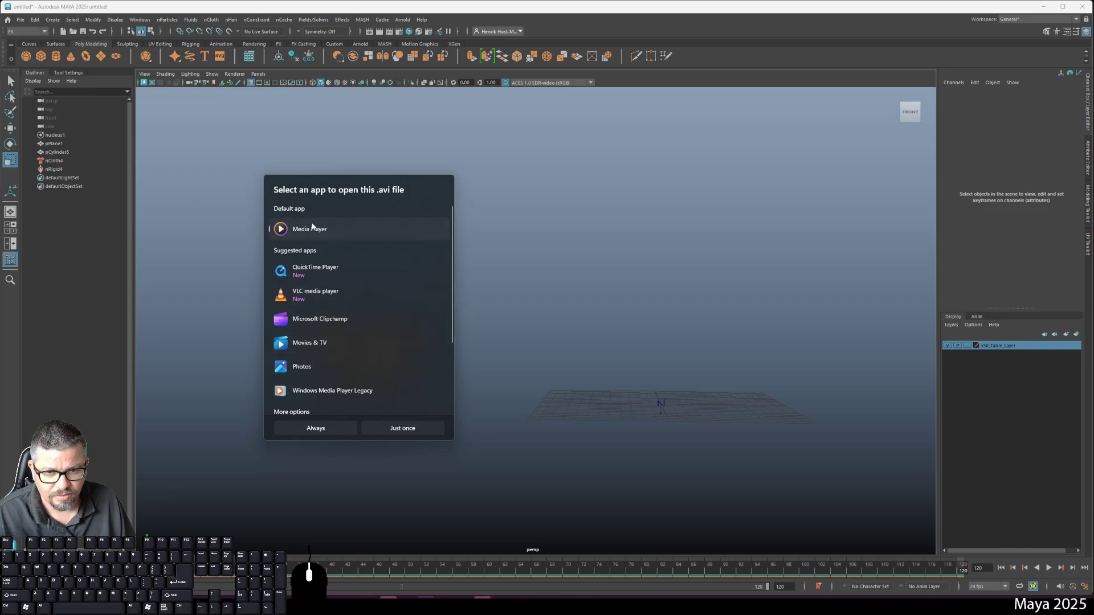
left_click(315, 430)
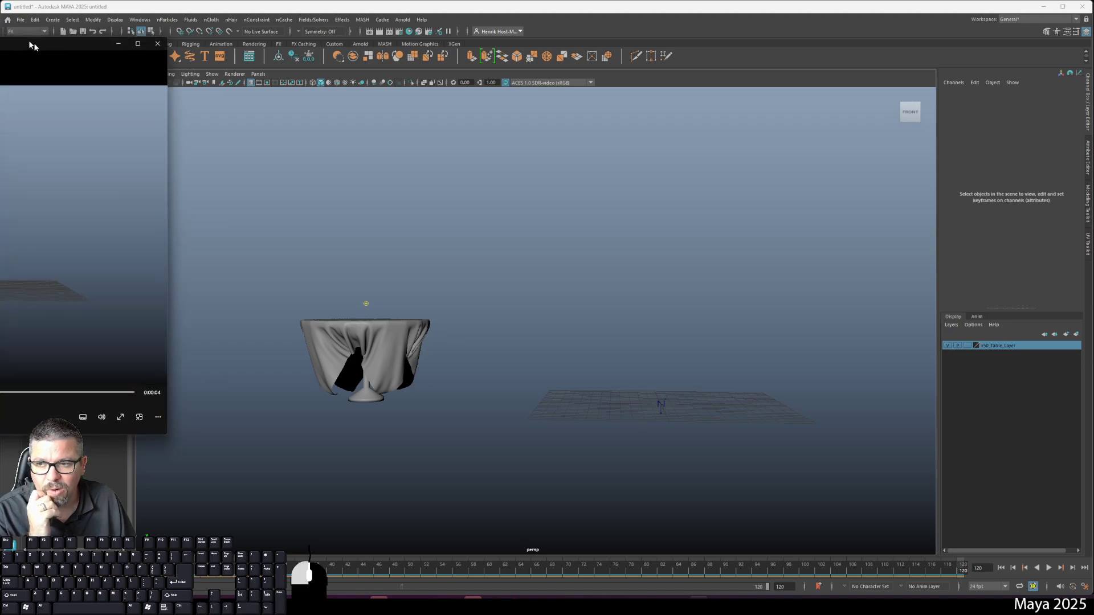
left_click_drag(25, 40, 591, 101)
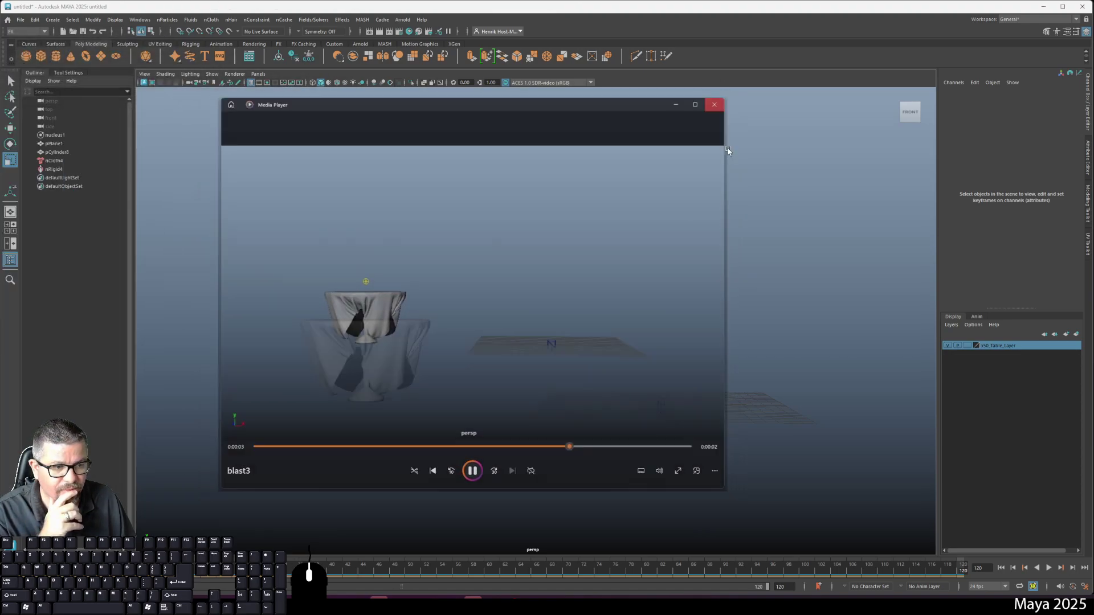
left_click(720, 101)
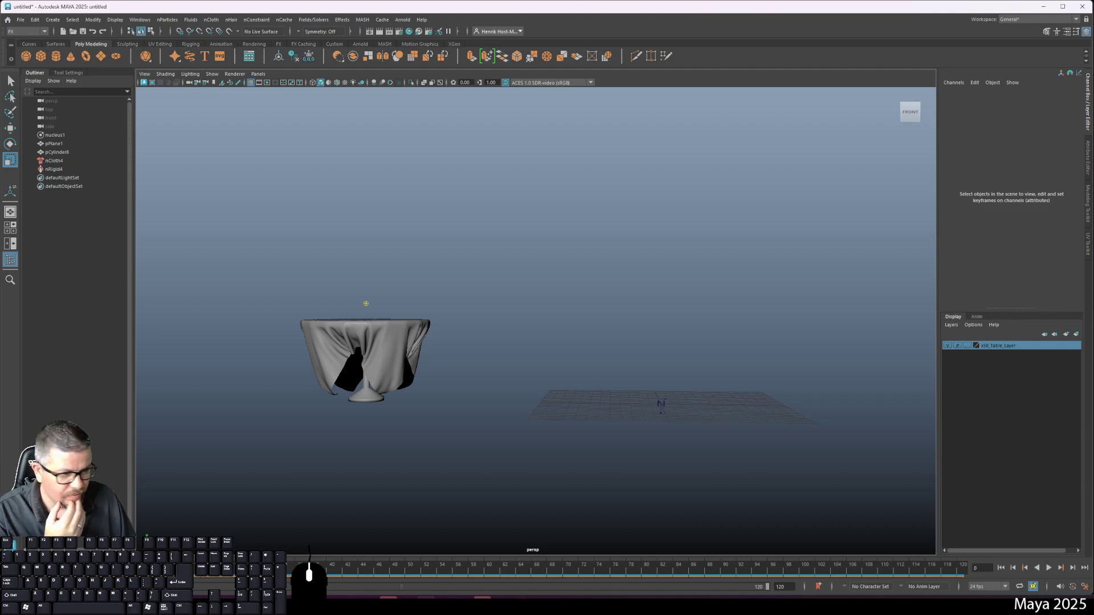
Set the Cached Playback memory limit to 80% of RAM and save the preferences
left_click(1050, 568)
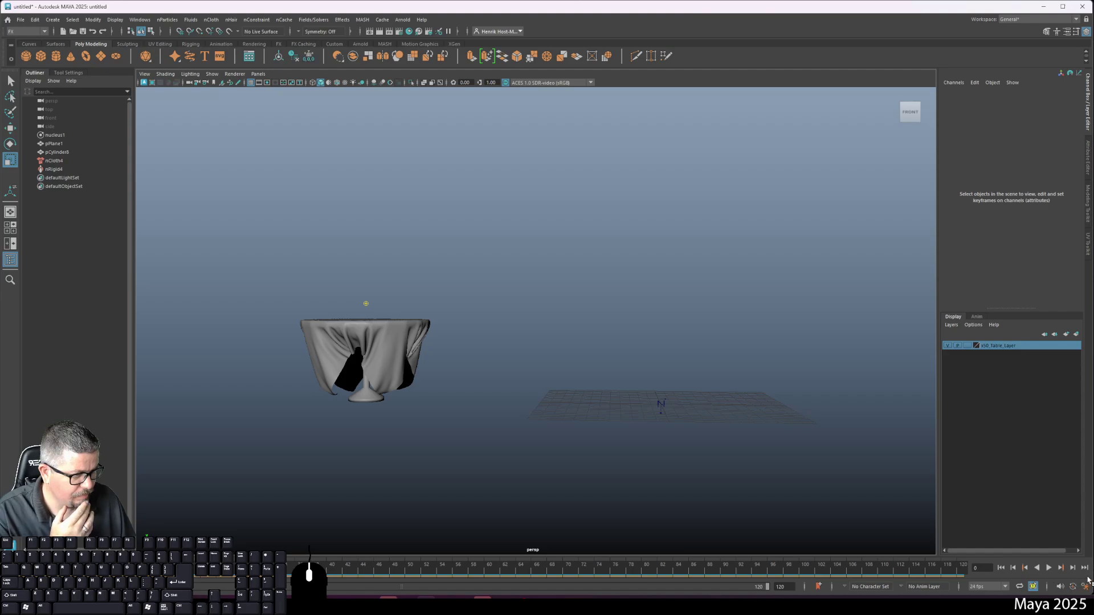
right_click(1035, 590)
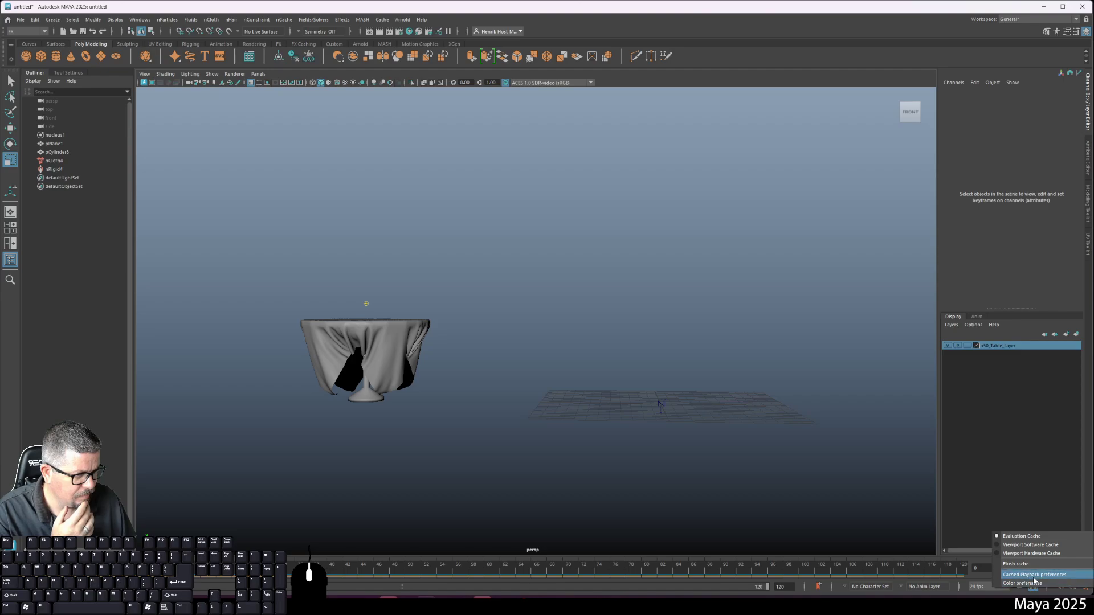
left_click(1035, 575)
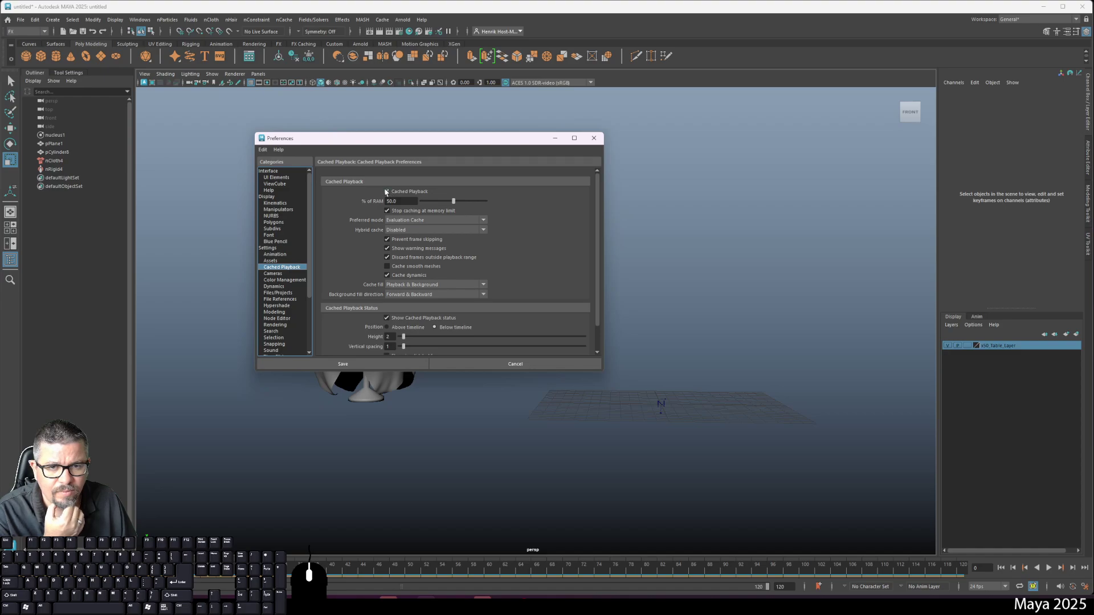
left_click_drag(405, 201, 330, 200)
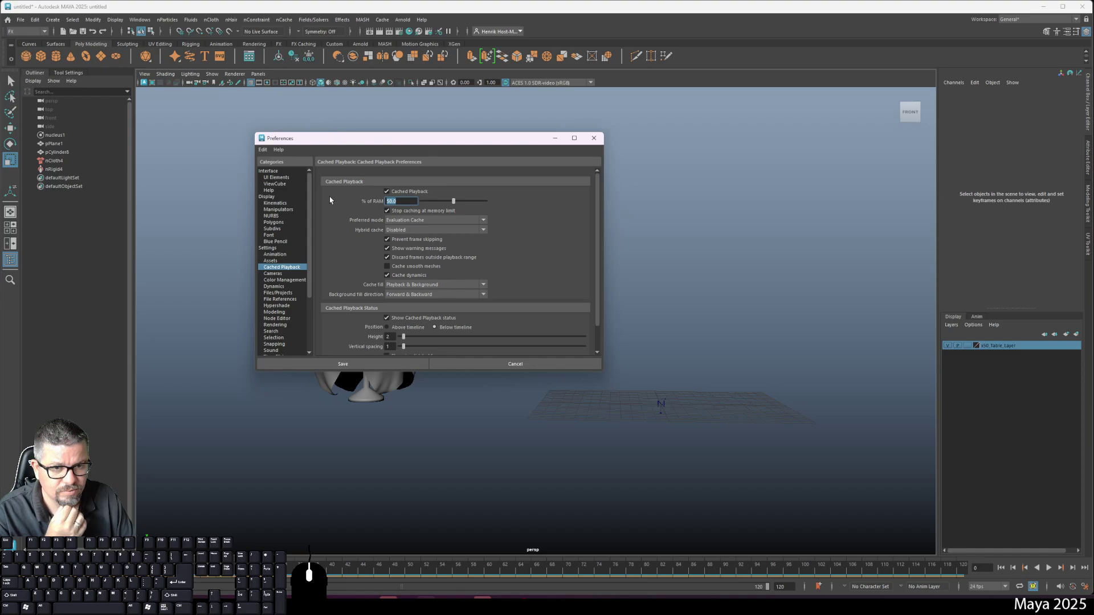
type("50")
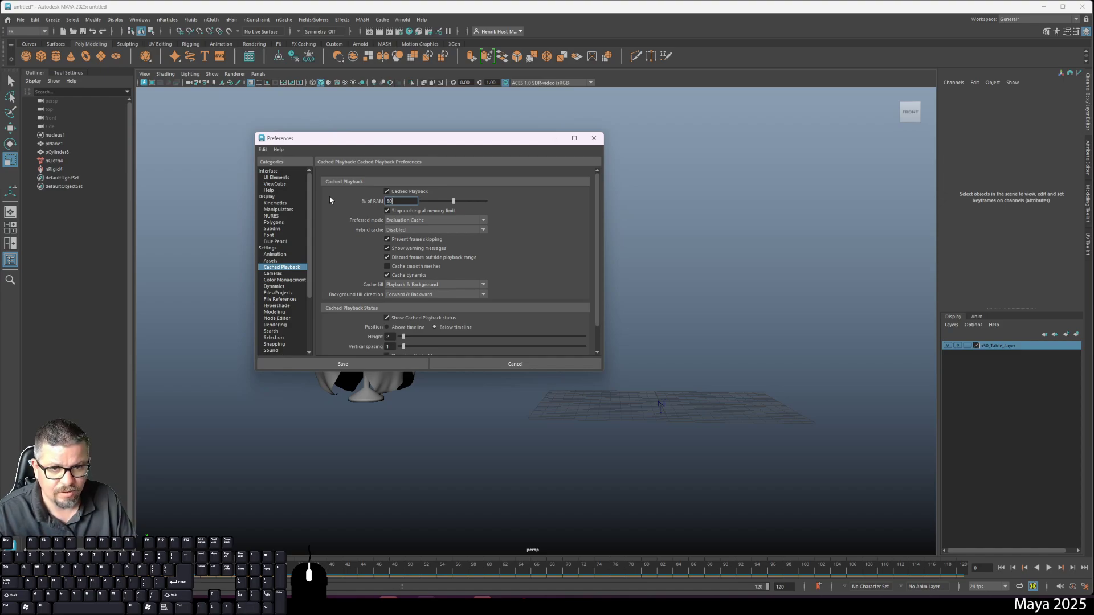
key("BackSpace")
key("BackSpace")
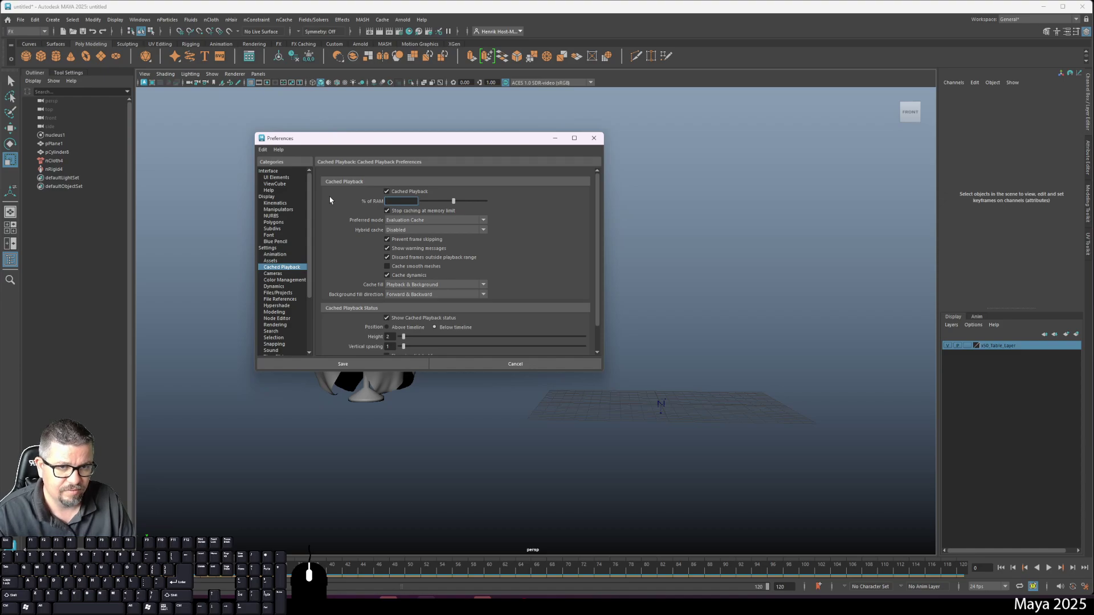
type("80")
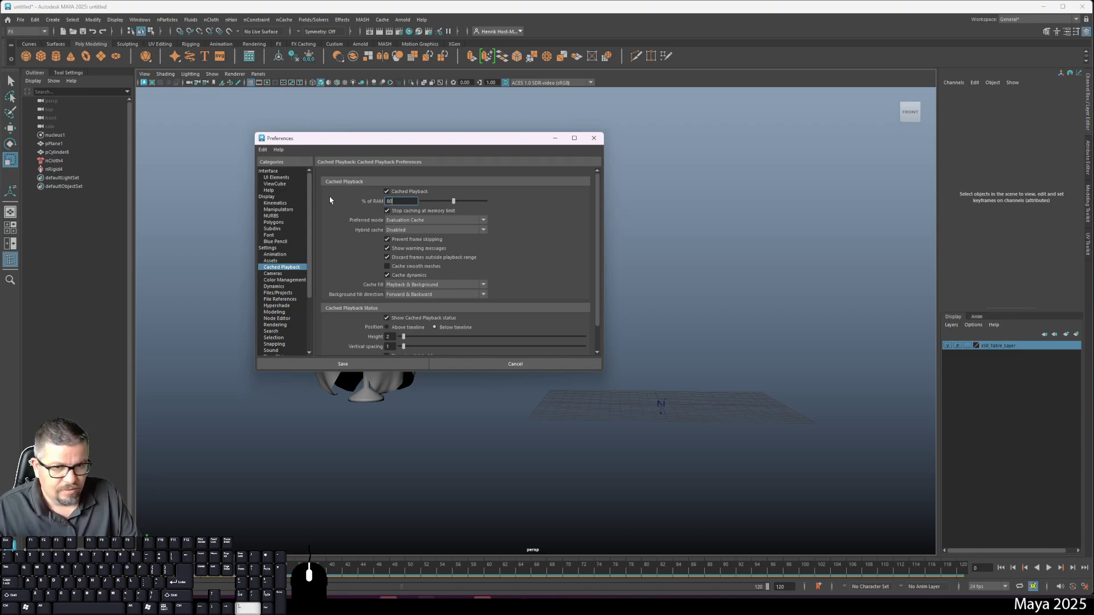
left_click(358, 364)
Run the tablecloth simulation, stop it, return to the start frame and replay it to review the wind before stopping again
left_click(1049, 569)
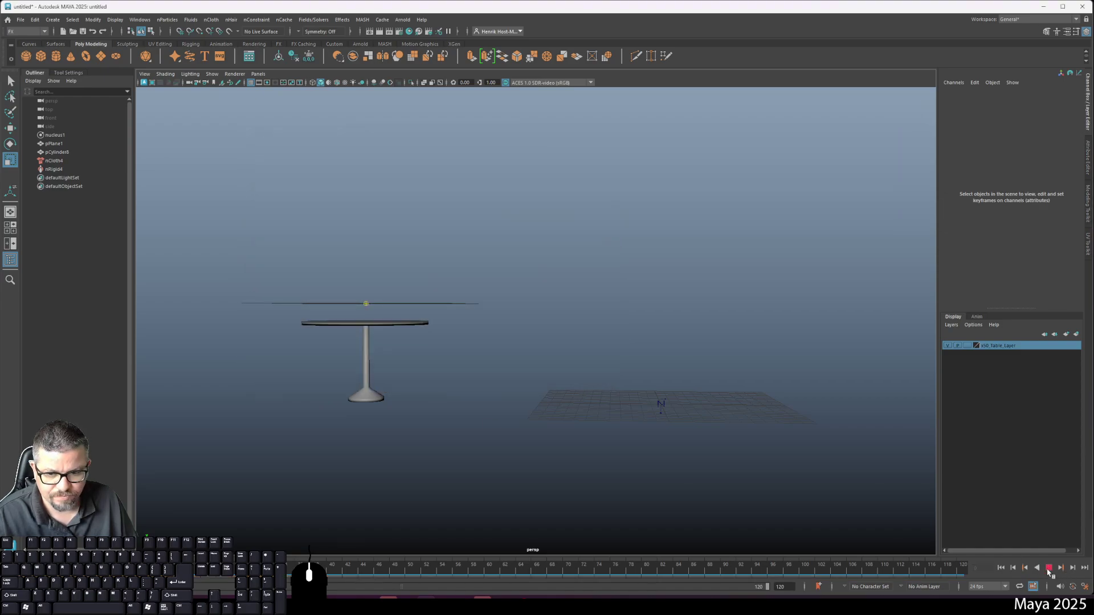
left_click(1048, 568)
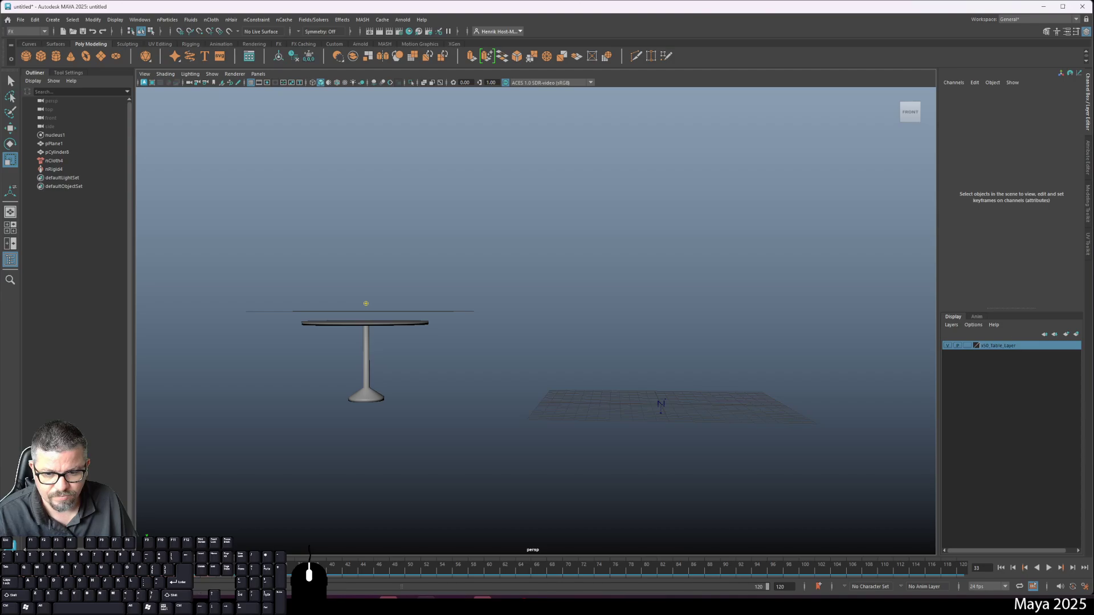
left_click(16, 568)
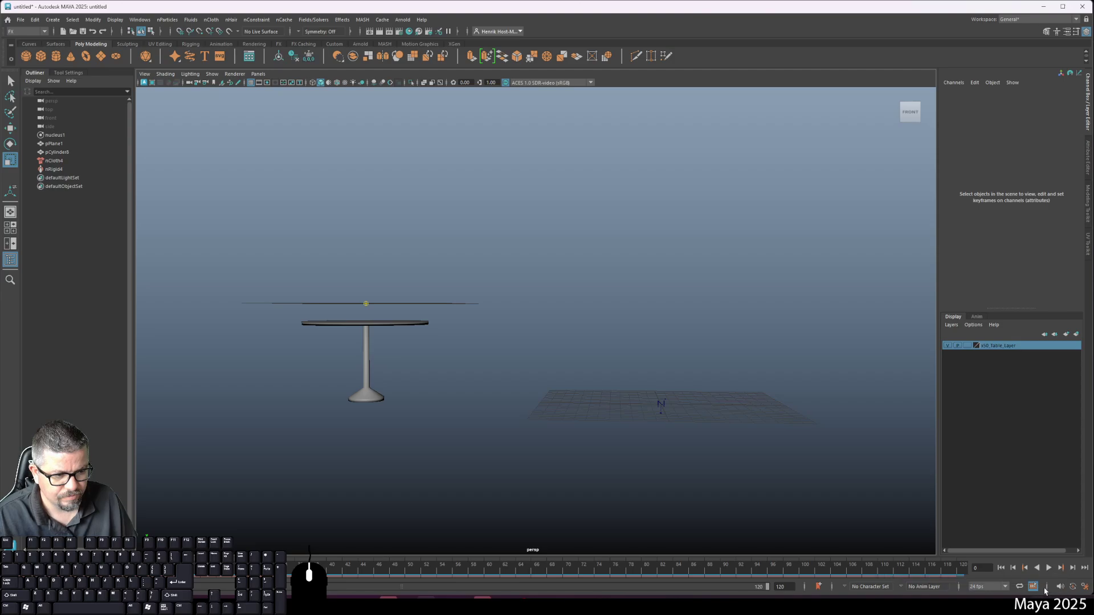
left_click(1049, 568)
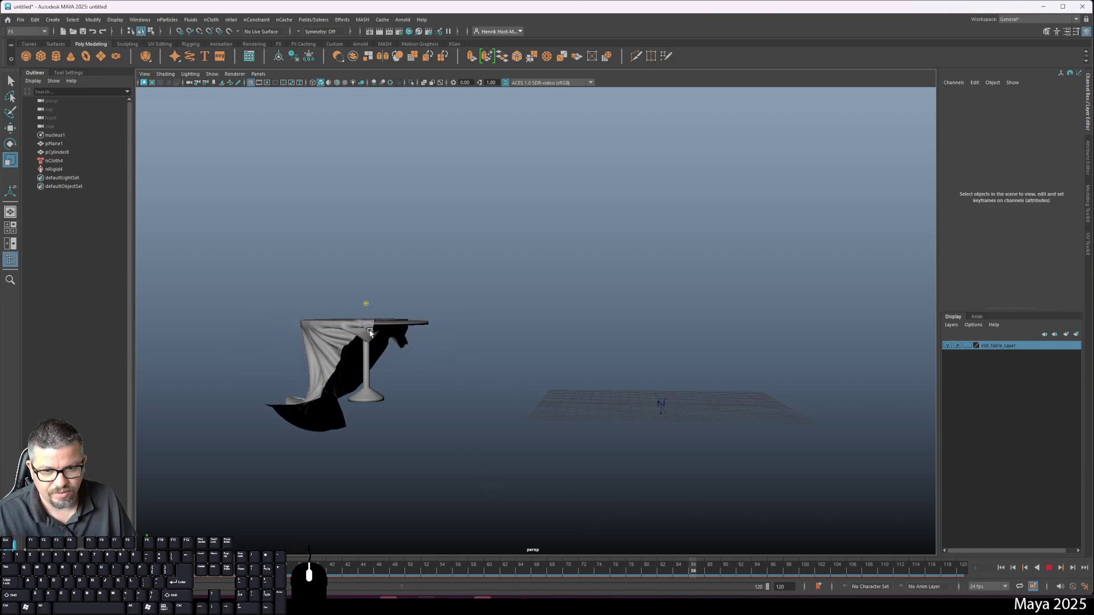
left_click(1049, 569)
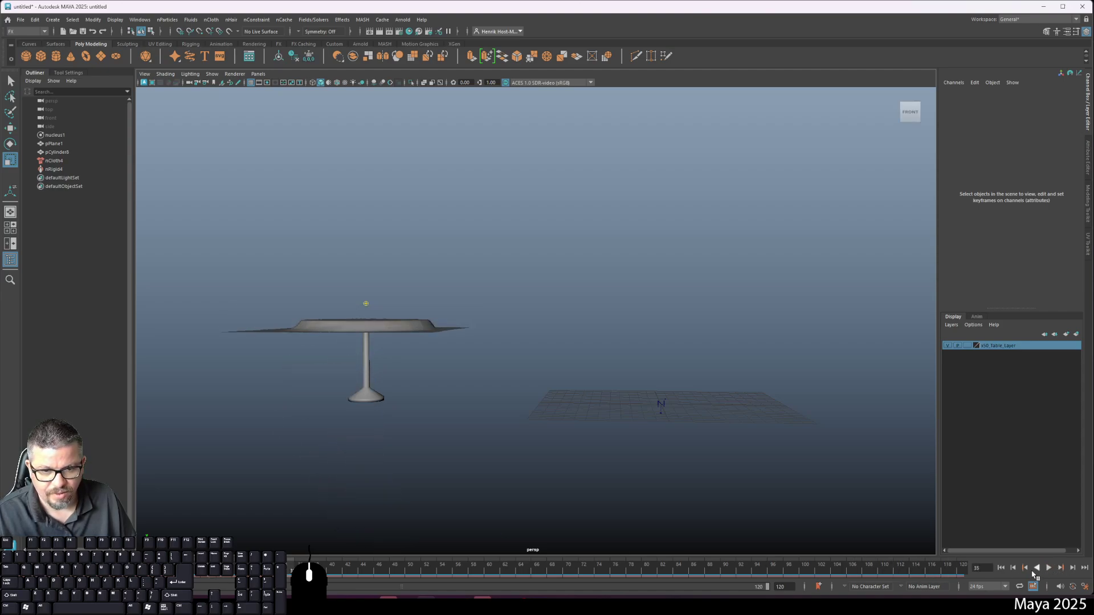
Select the nucleus1 solver beside the table and show its full attributes
left_click(1088, 160)
left_click_drag(602, 373, 648, 434)
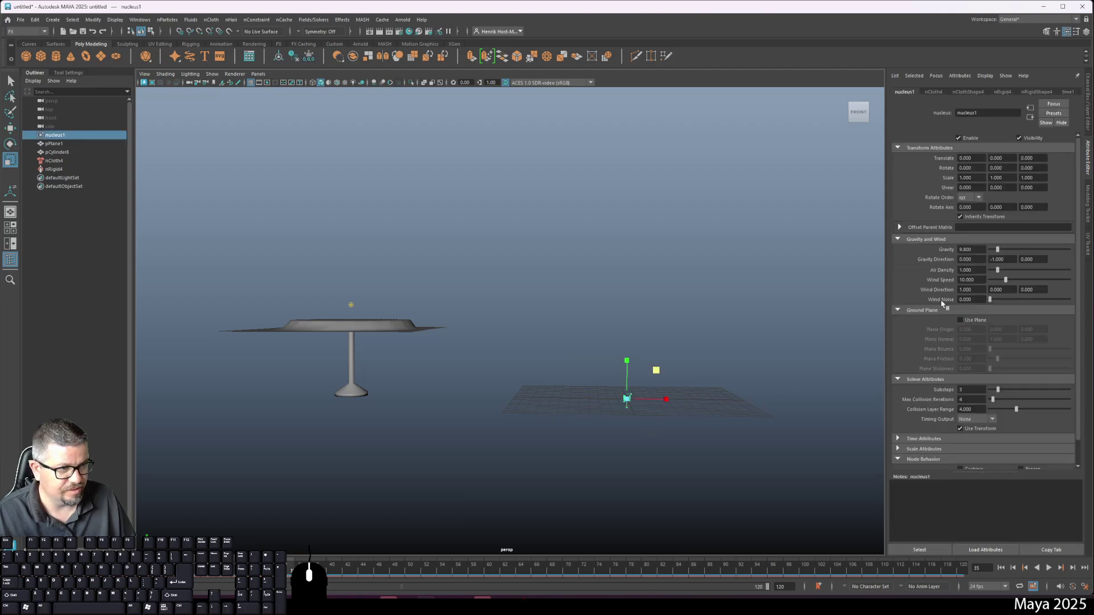
left_click(661, 415)
left_click(628, 402)
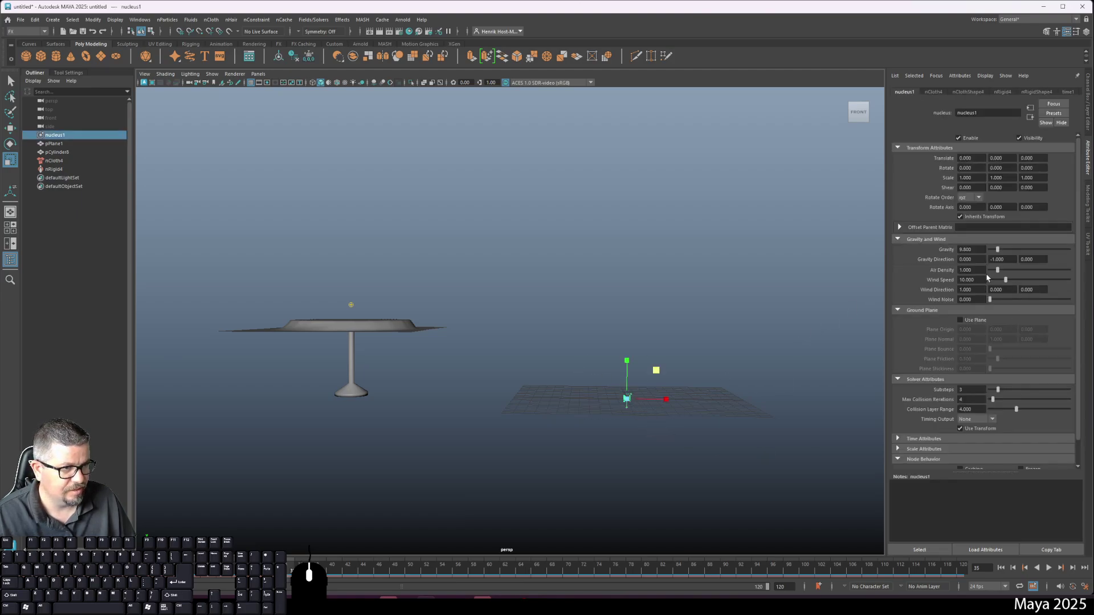
Try to set the nucleus1 solver's wind noise to 10 and look through its remaining channels
left_click(1088, 101)
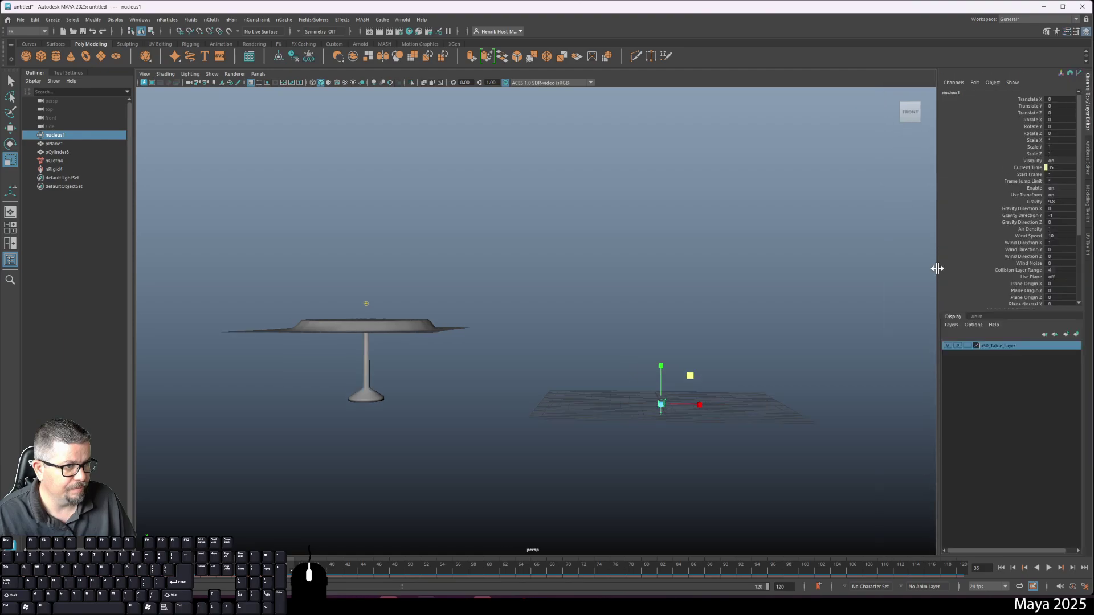
left_click(1059, 235)
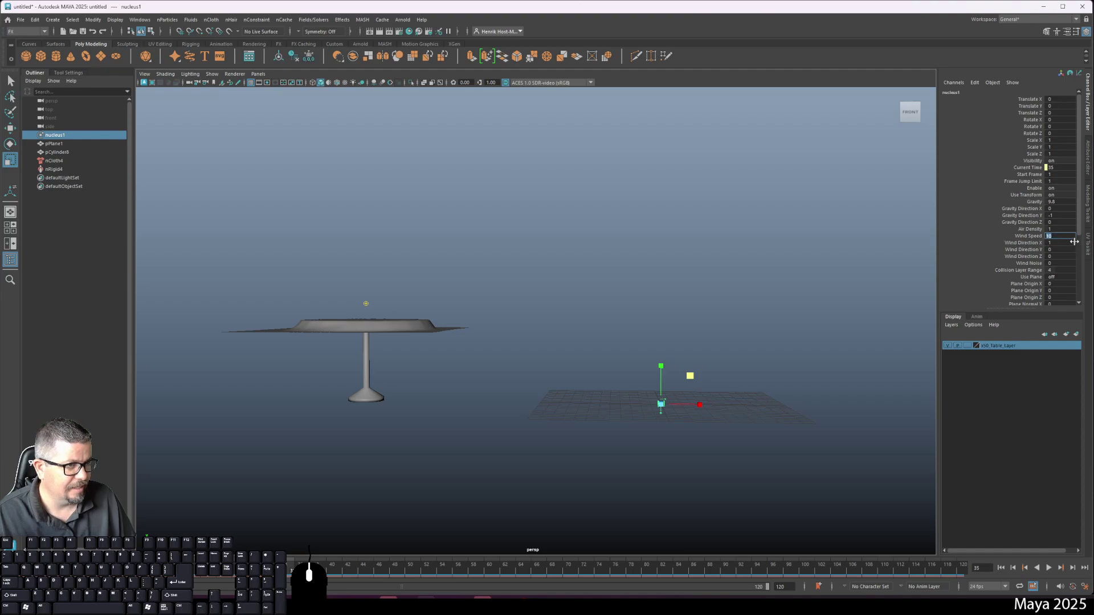
scroll(1062, 249, "down", 1)
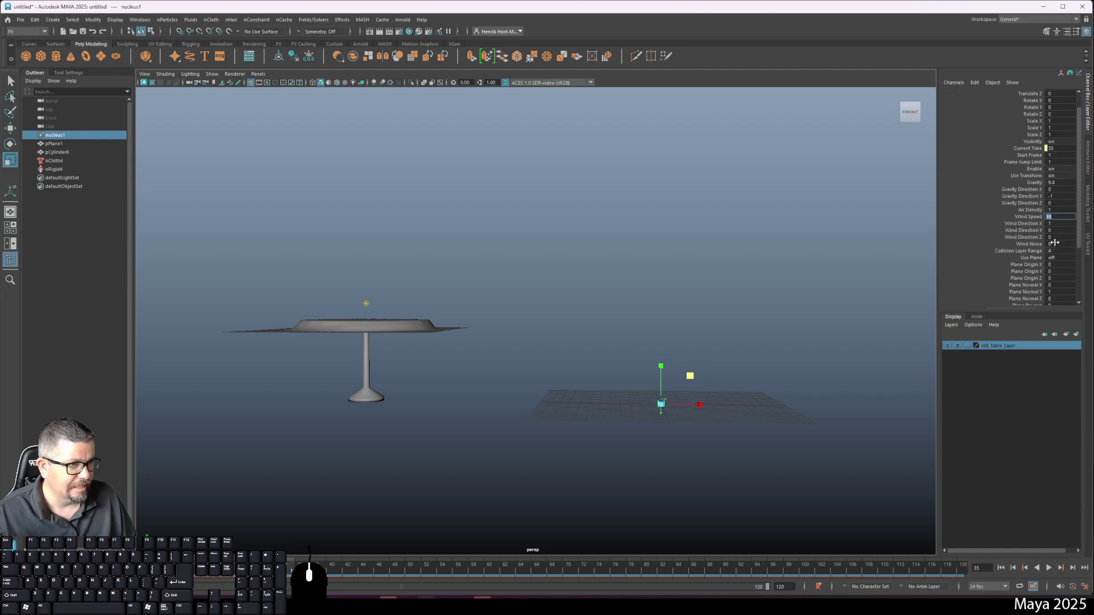
left_click(1061, 243)
type("10")
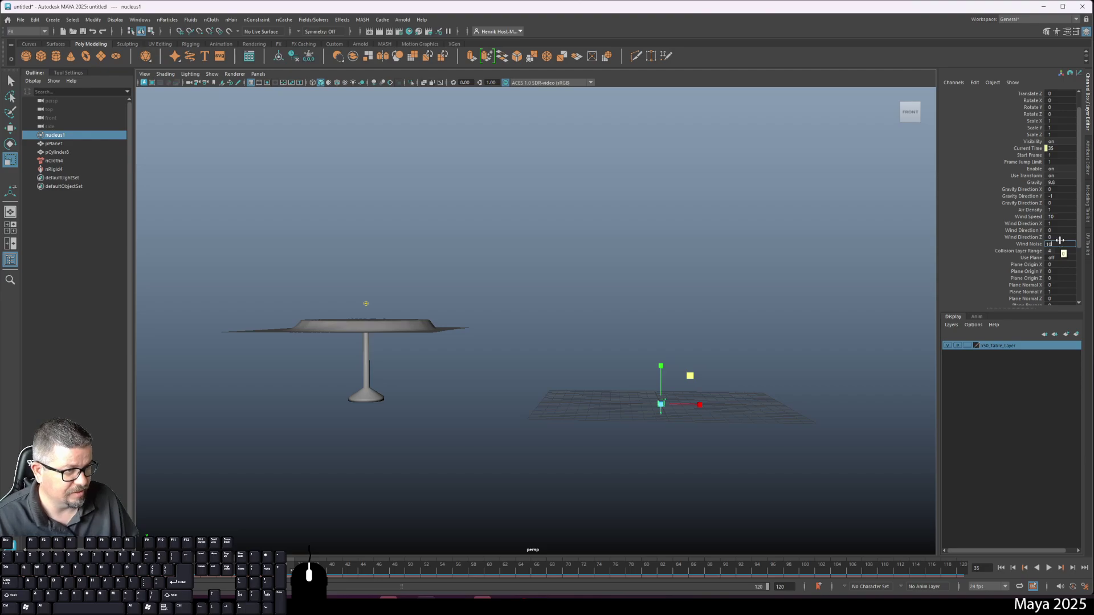
scroll(1047, 258, "down", 3)
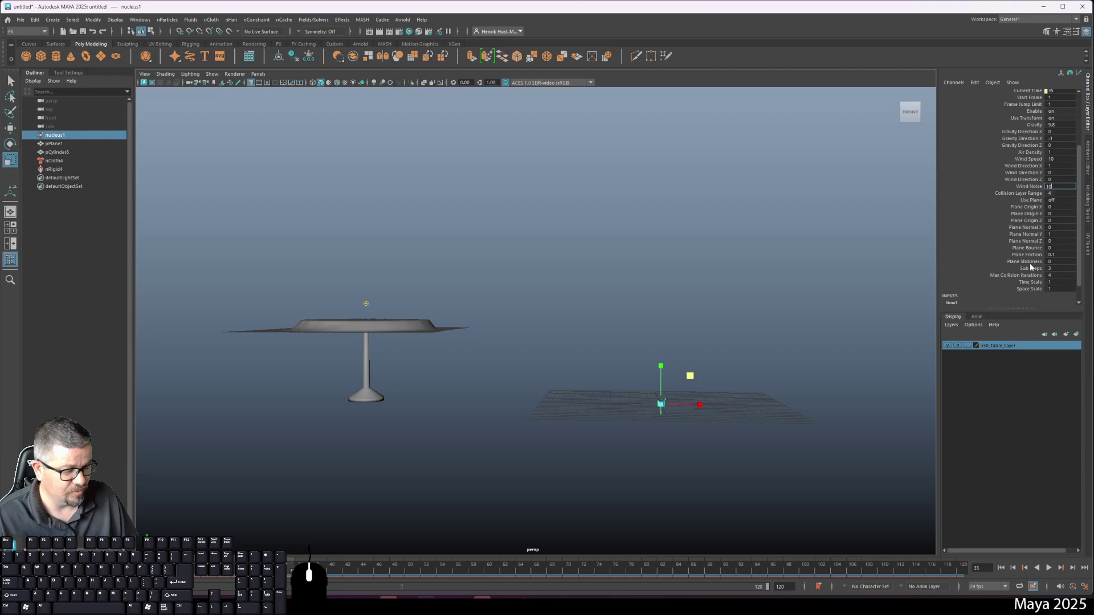
scroll(1014, 247, "down", 1)
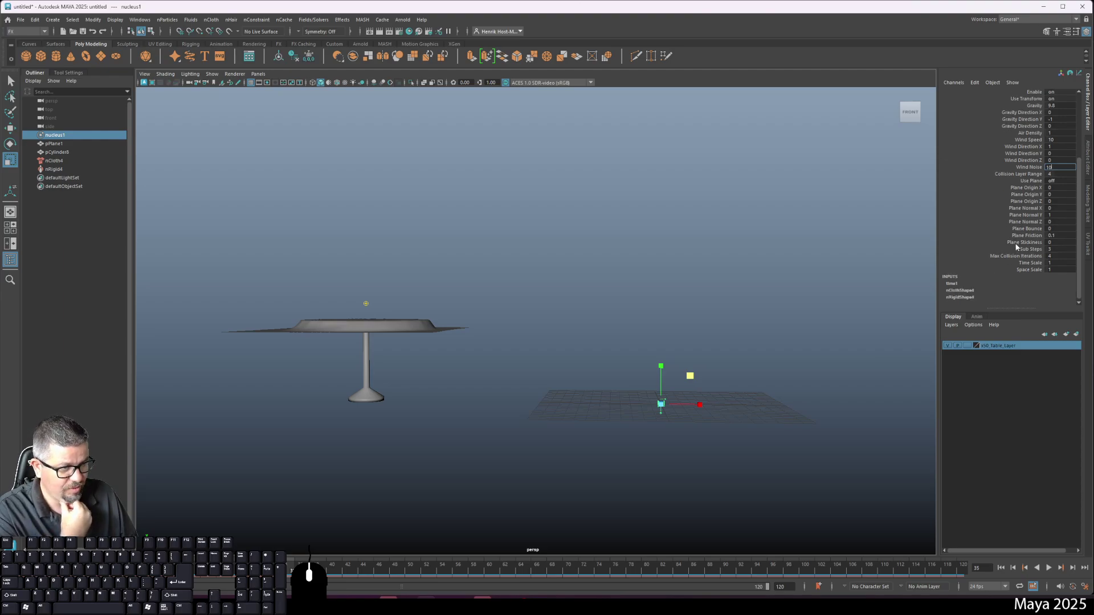
scroll(1035, 211, "down", 1)
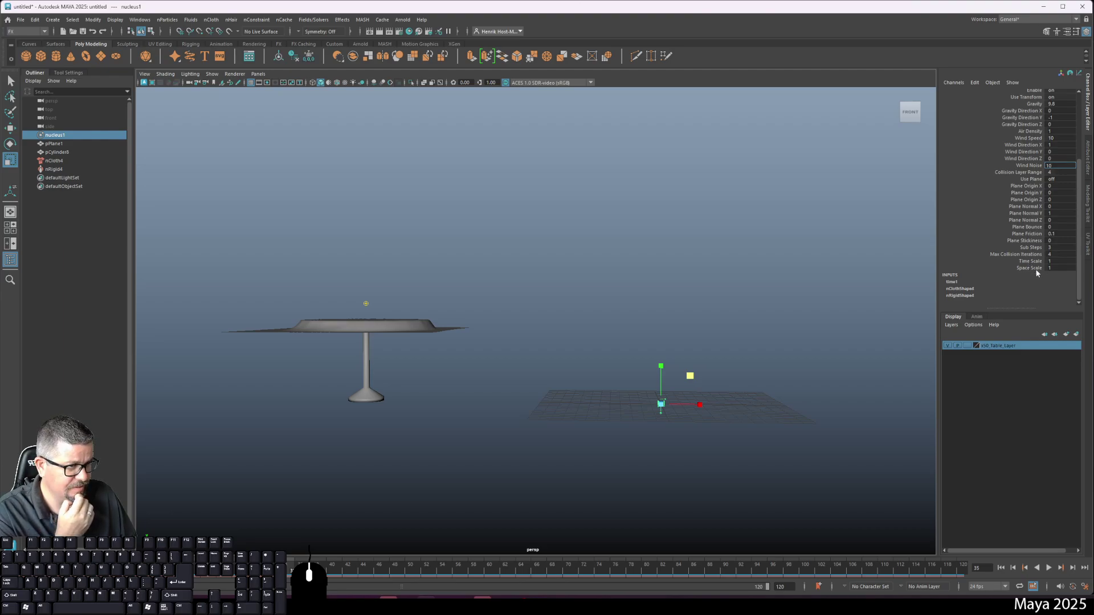
scroll(1023, 242, "up", 1)
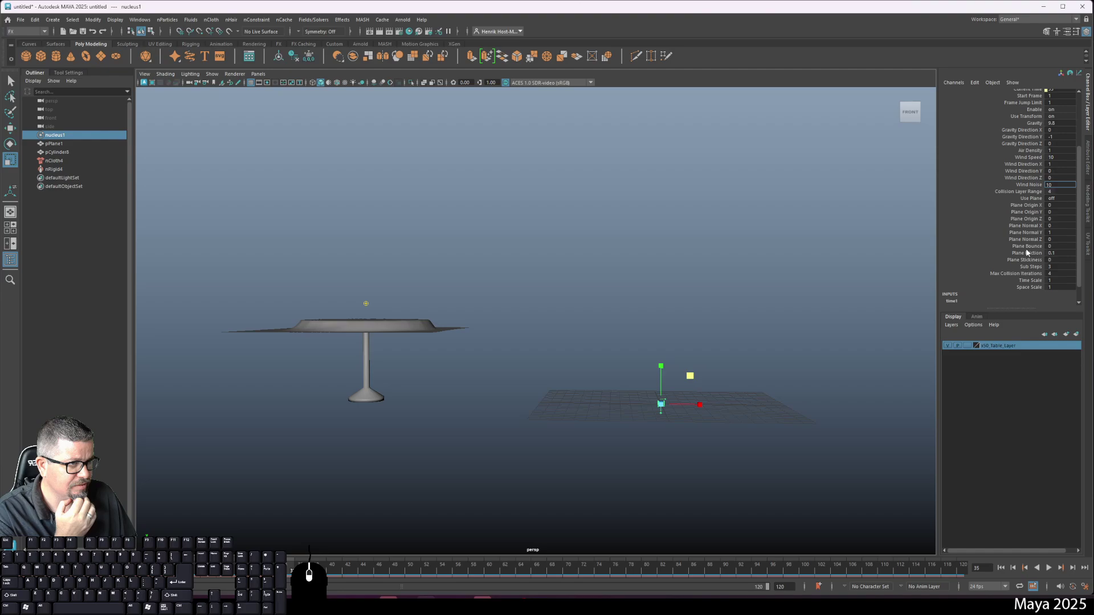
scroll(1028, 219, "up", 3)
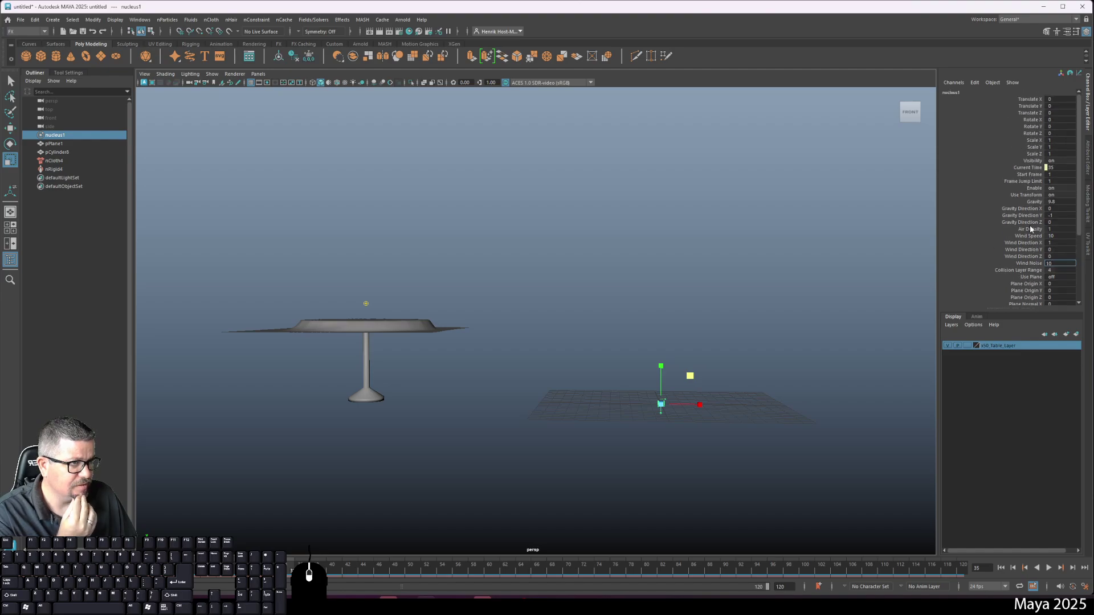
Set the nucleus1 solver's wind noise to about 0.511 and replay the simulation from the start frame
left_click(1087, 155)
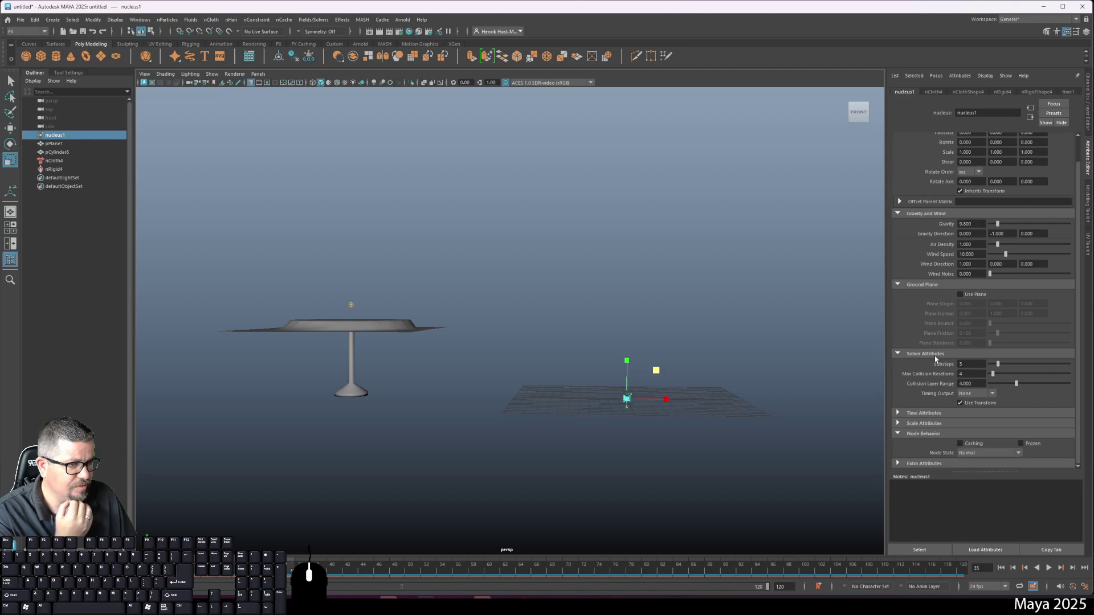
scroll(935, 359, "up", 1)
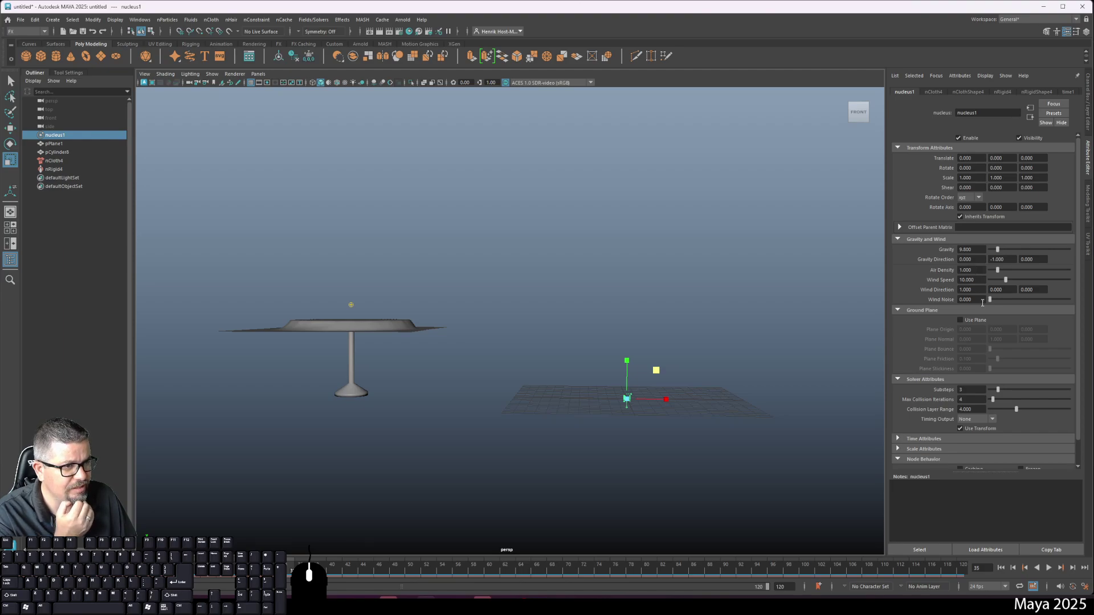
left_click_drag(990, 300, 1031, 302)
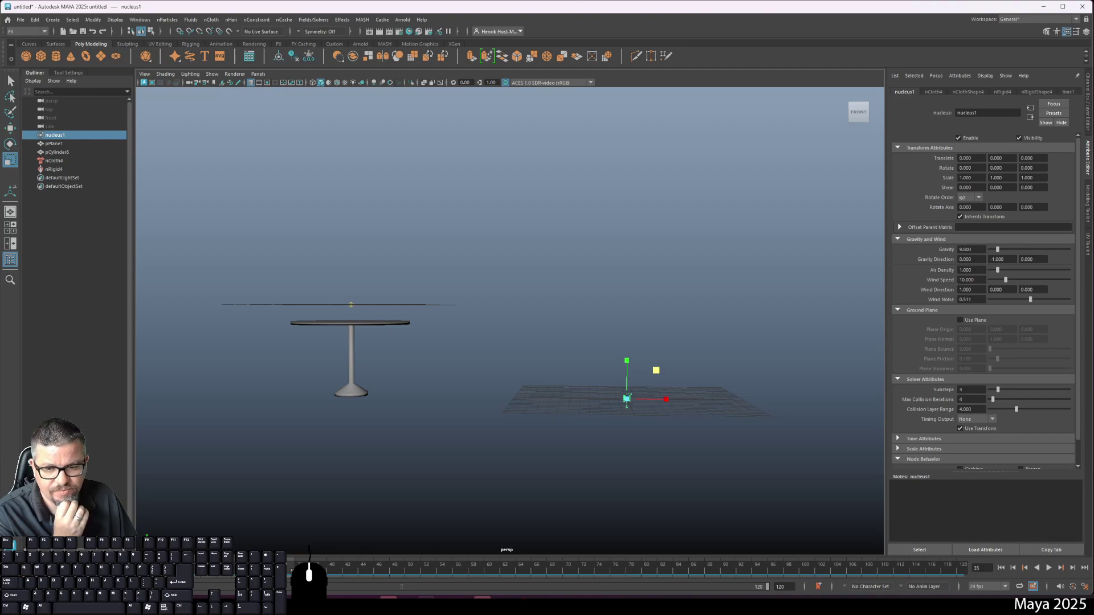
key("alt+shift+v")
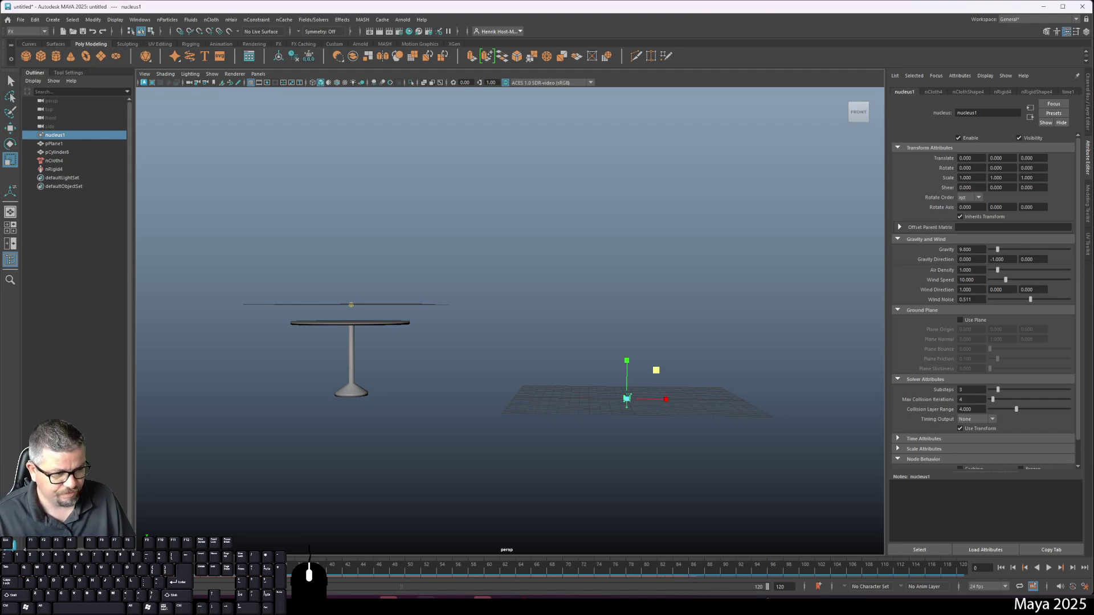
left_click(1049, 569)
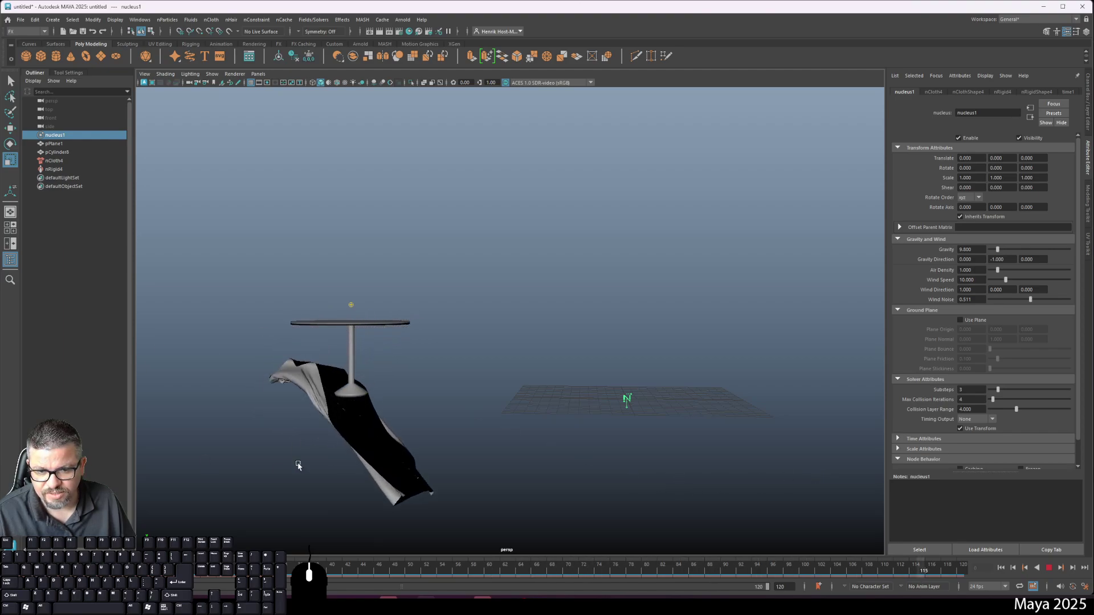
Stop the simulation, set the nucleus1 solver's wind speed and wind noise to 0, and return to the start frame
left_click(1050, 570)
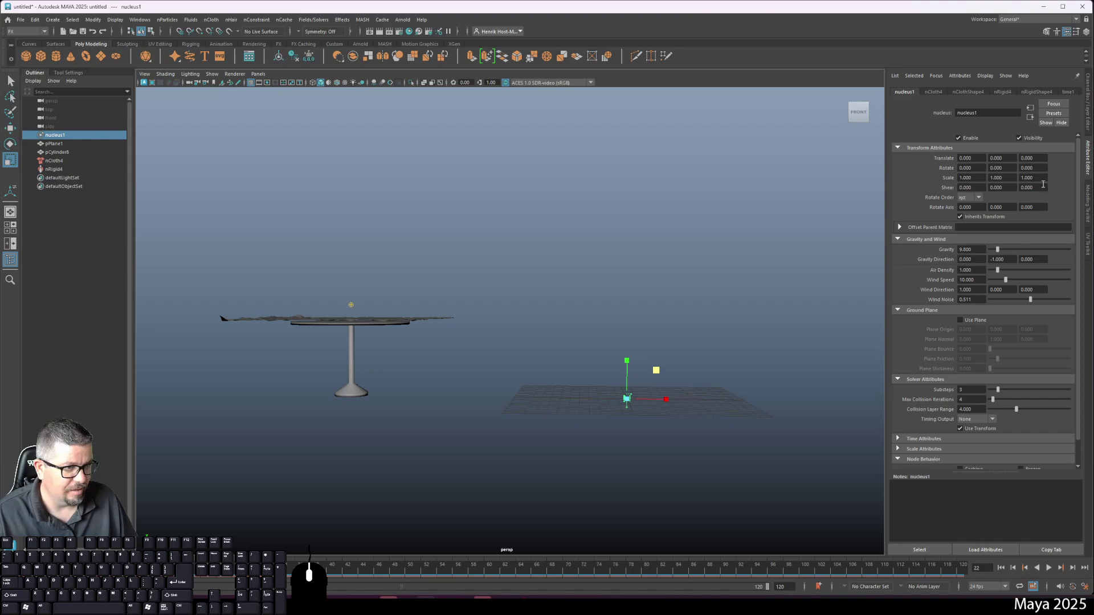
left_click(1086, 136)
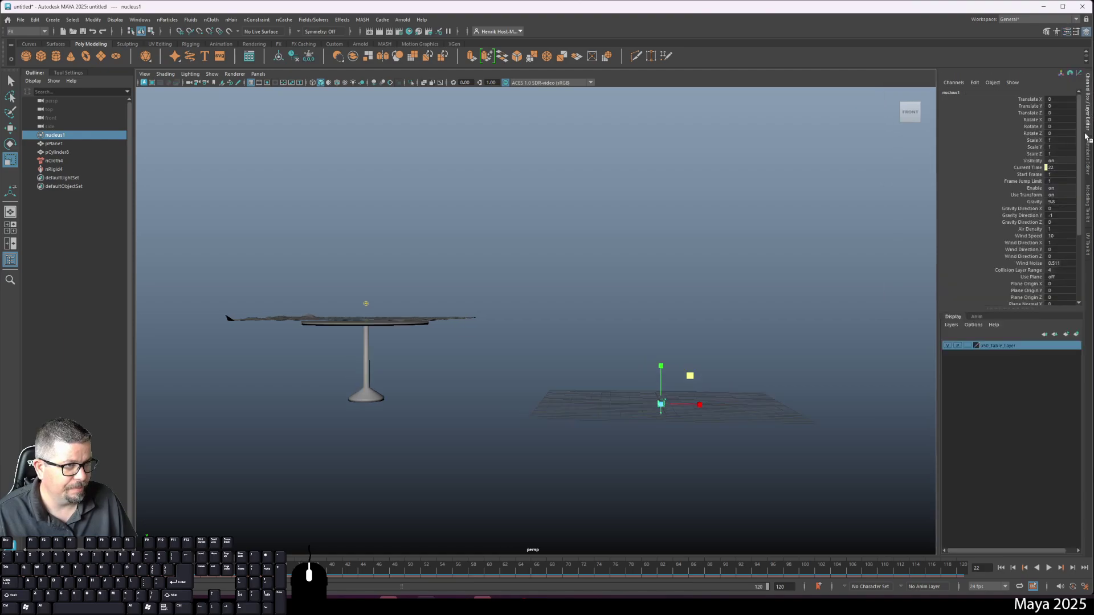
left_click(1061, 236)
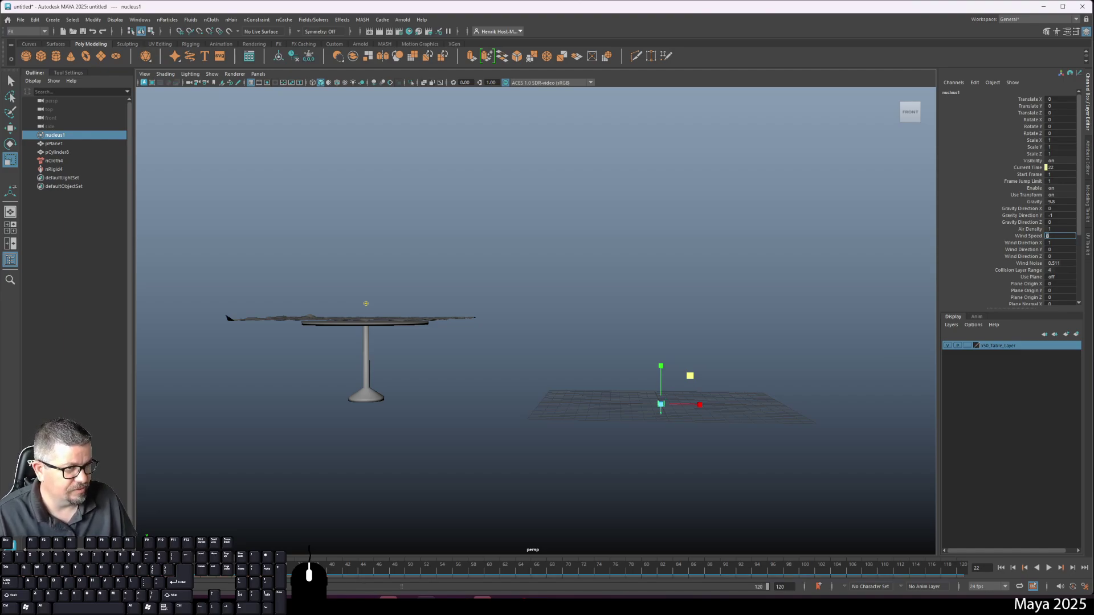
left_click(1060, 264)
type("0")
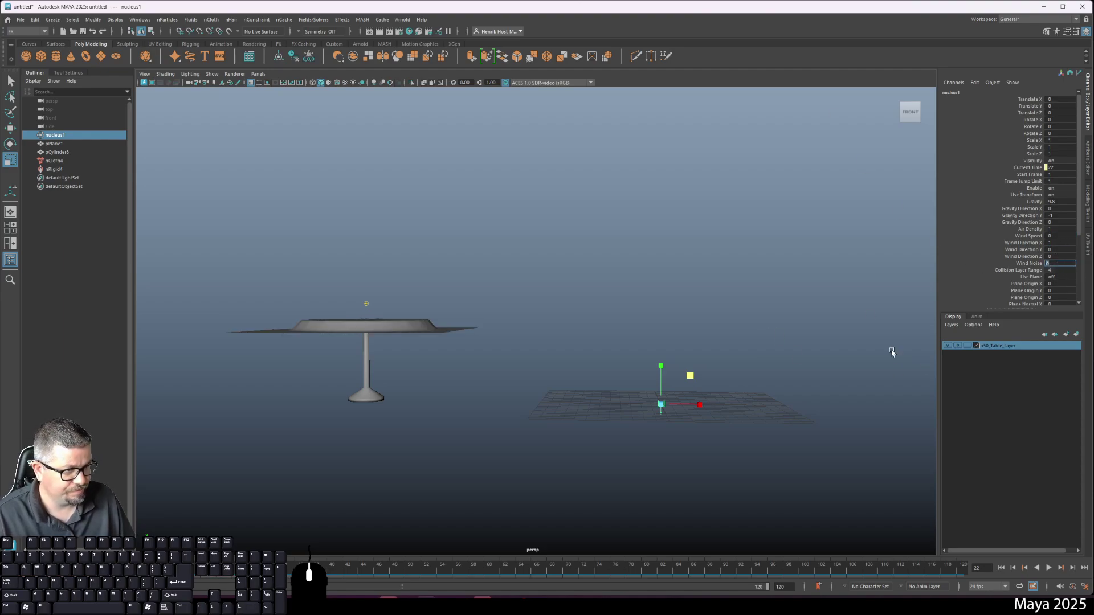
key("alt+shift+v")
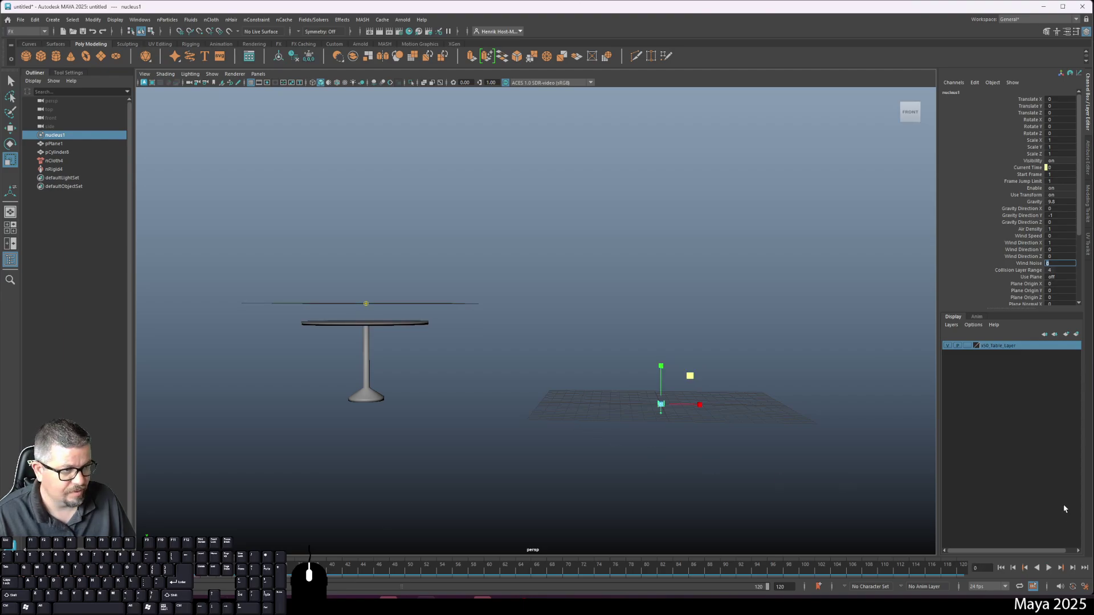
scroll(1025, 247, "down", 1)
scroll(1024, 246, "down", 3)
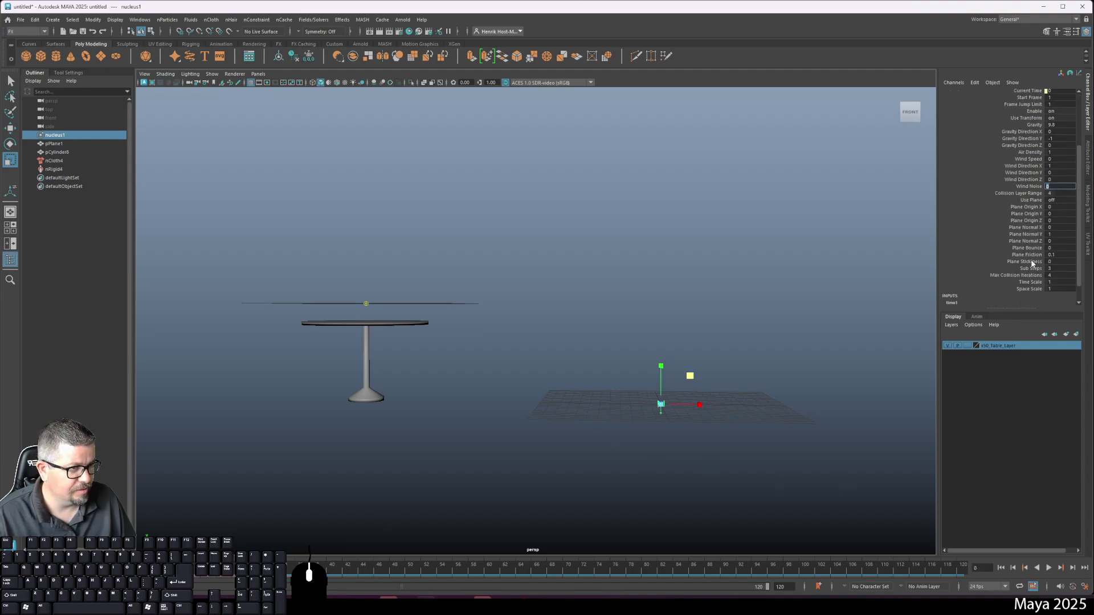
scroll(1044, 276, "up", 4)
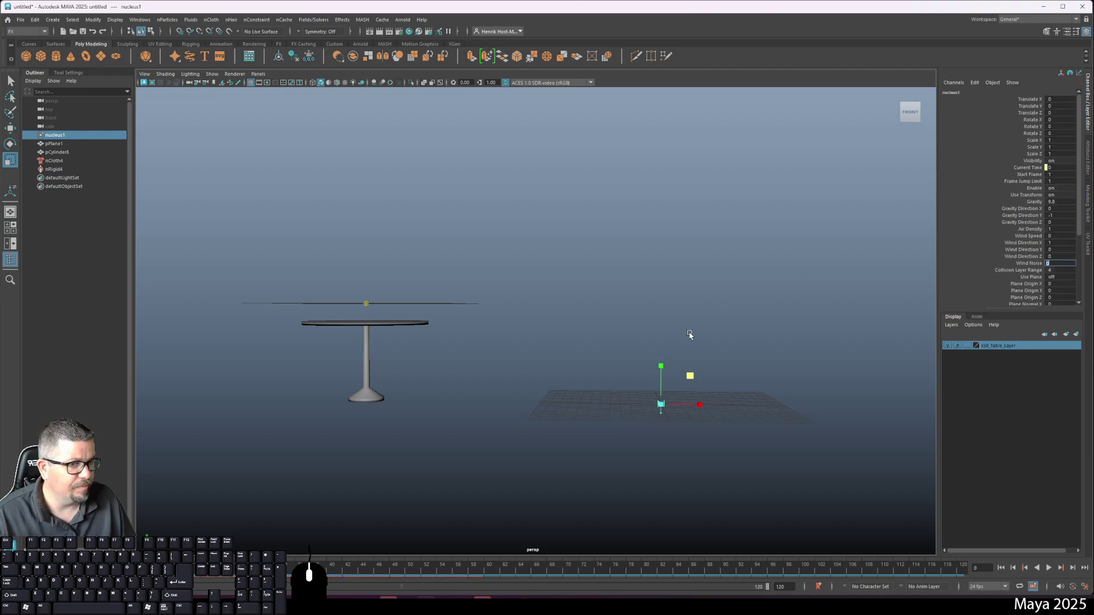
Select the nCloth4 node at the centre of the tablecloth plane to show its channels
left_click(659, 432)
left_click(403, 305)
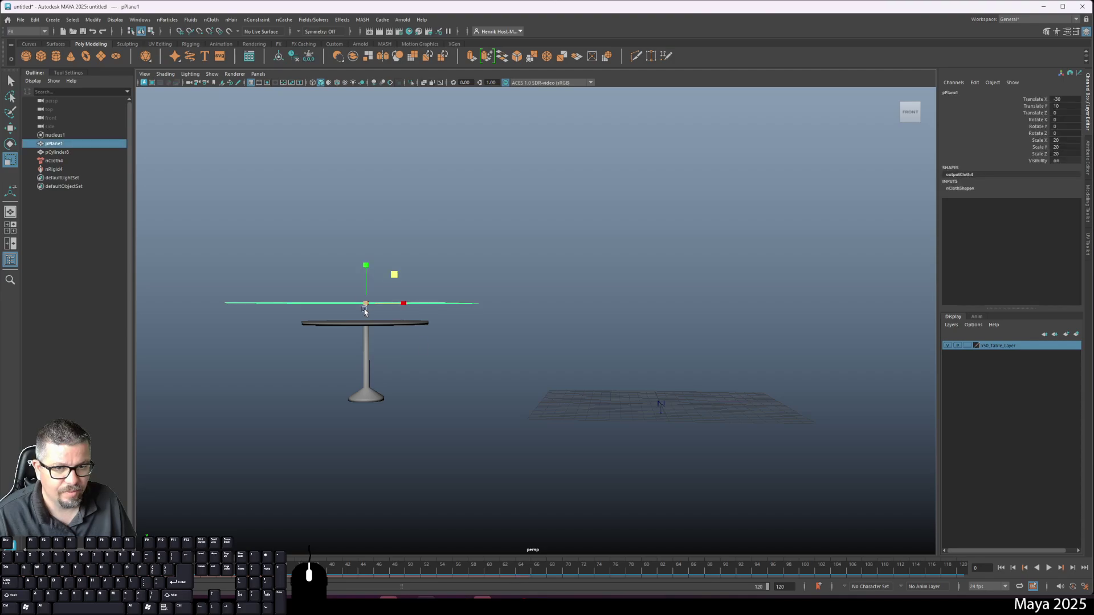
left_click(425, 309)
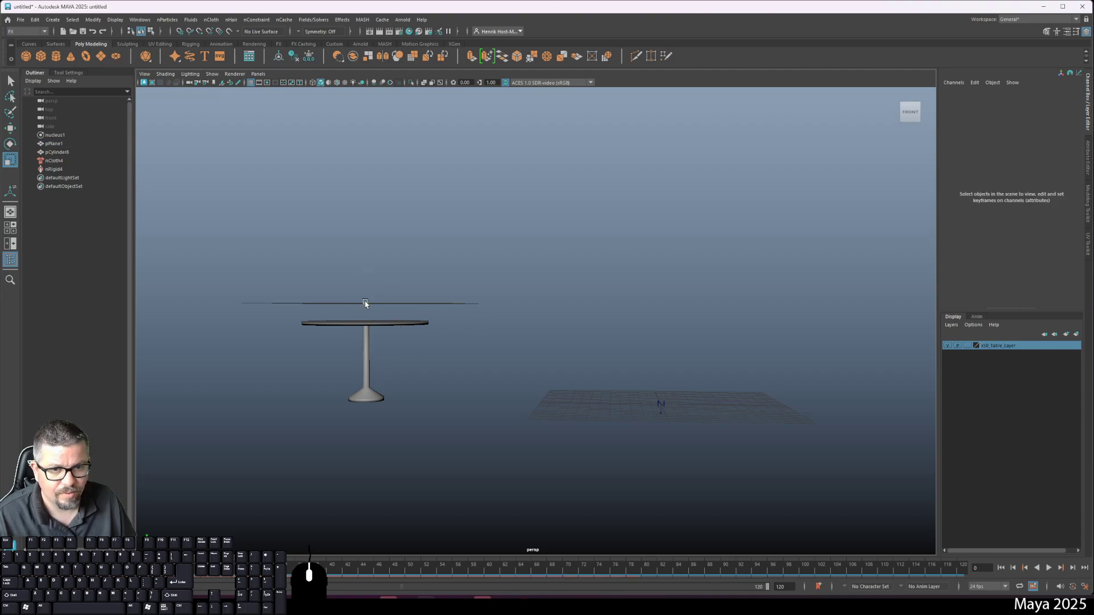
left_click(366, 303)
right_click_drag(317, 191, 445, 340, "alt")
middle_click_drag(370, 314, 713, 401, "alt")
left_click(558, 322)
right_click_drag(558, 322, 501, 460, "alt")
left_click(484, 481)
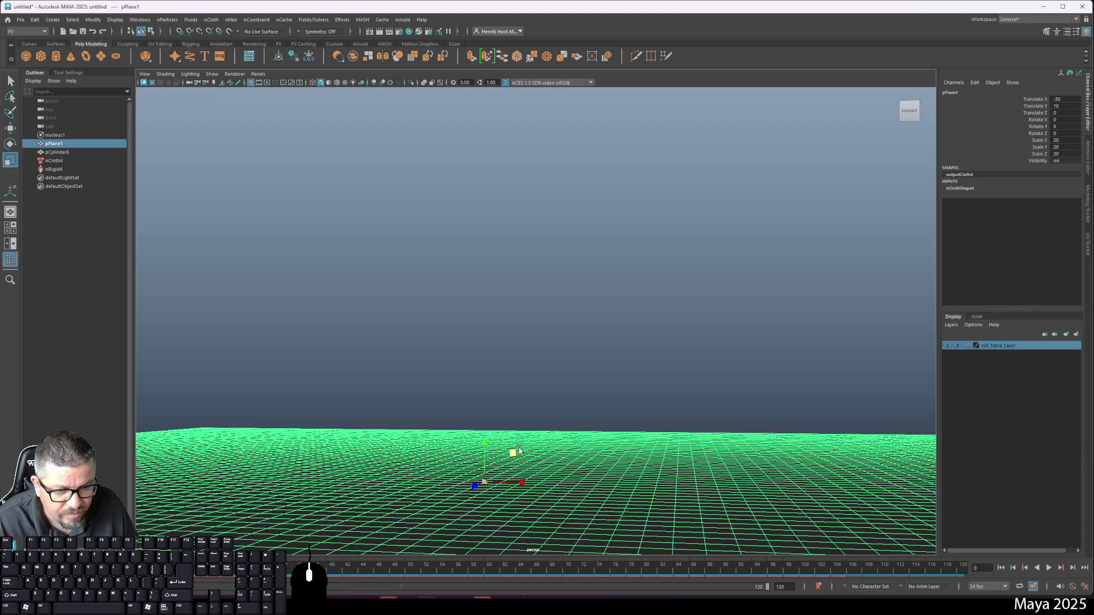
left_click_drag(519, 450, 486, 336, "alt")
left_click(553, 395)
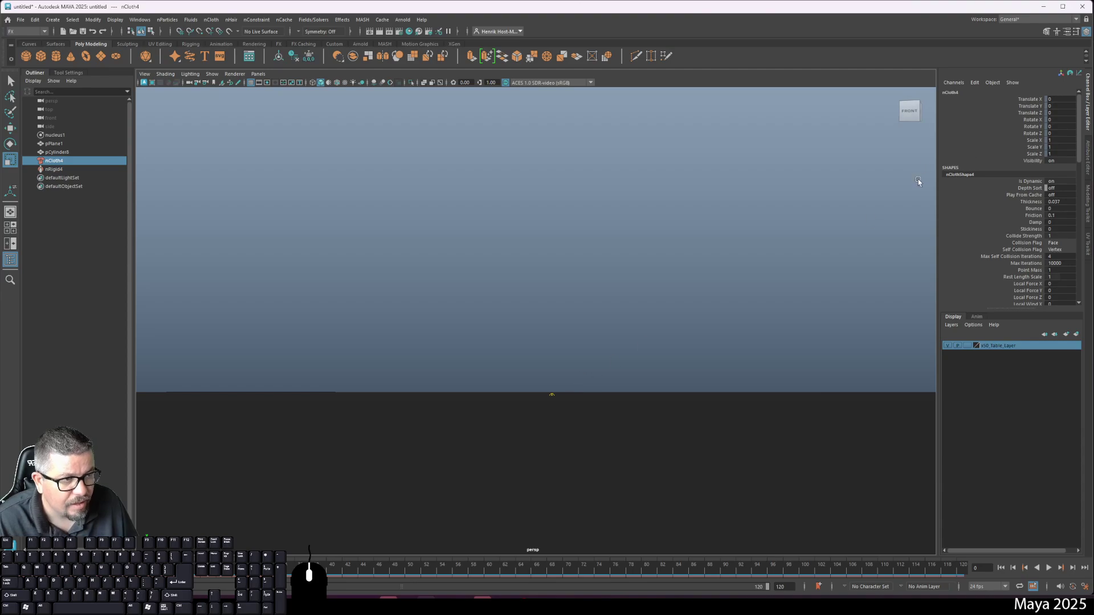
Examine the nCloth4 node's thickness, friction, collision, iteration, point mass and local wind channels, including the Self Collide value
scroll(1041, 215, "down", 3)
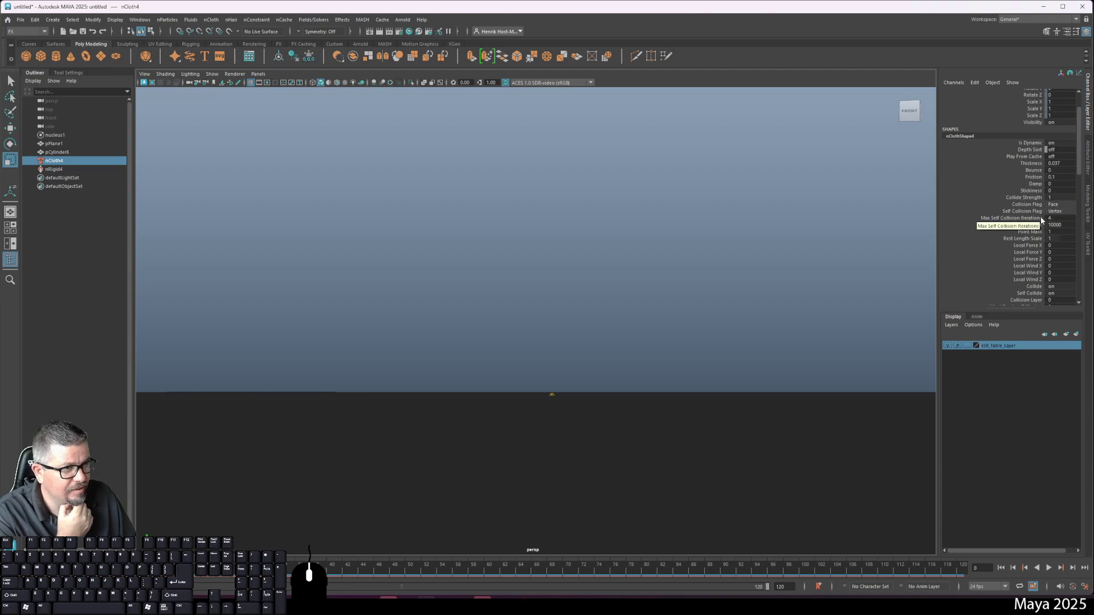
scroll(1035, 241, "down", 1)
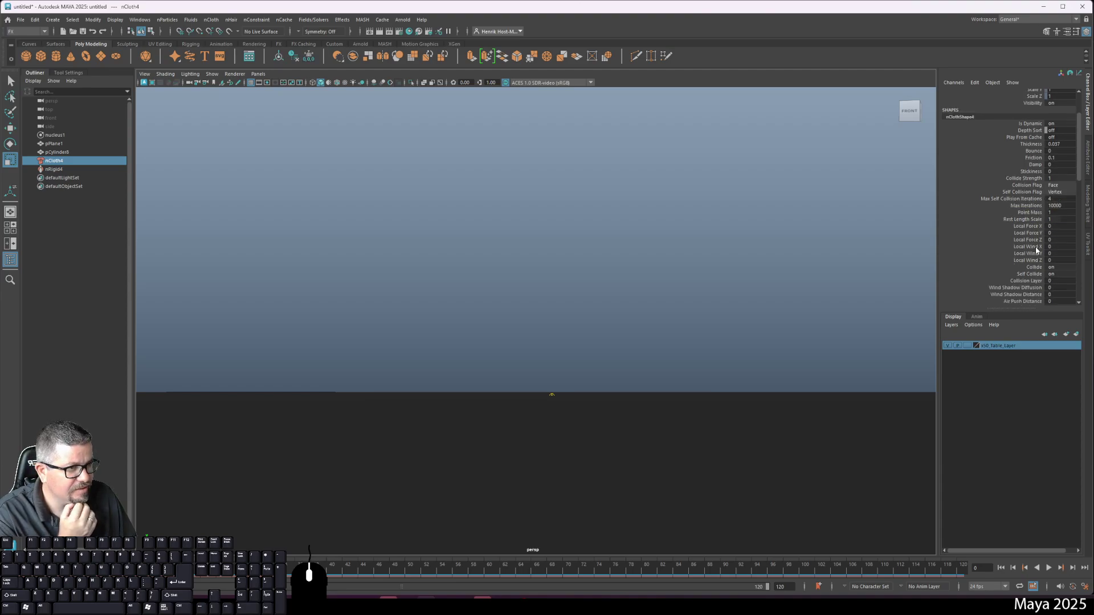
scroll(1037, 253, "down", 1)
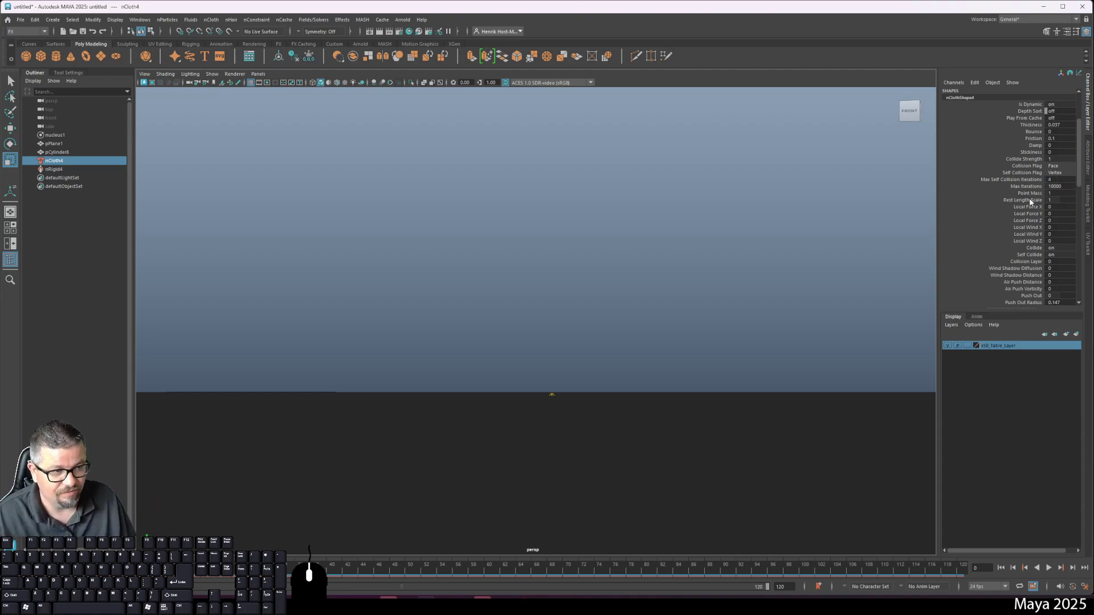
scroll(1031, 201, "down", 3)
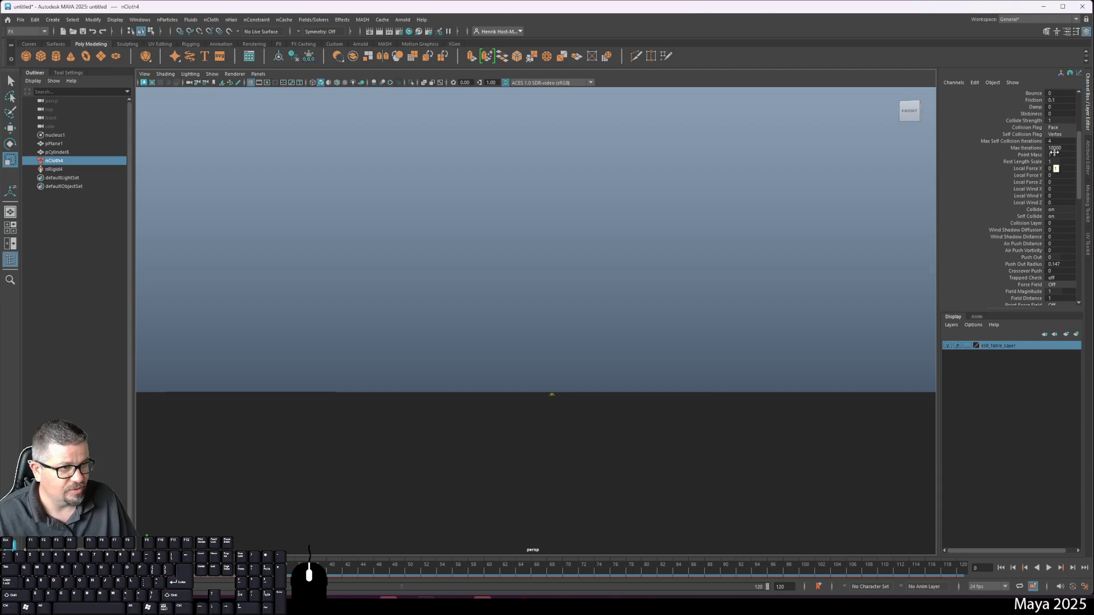
scroll(1054, 152, "down", 2)
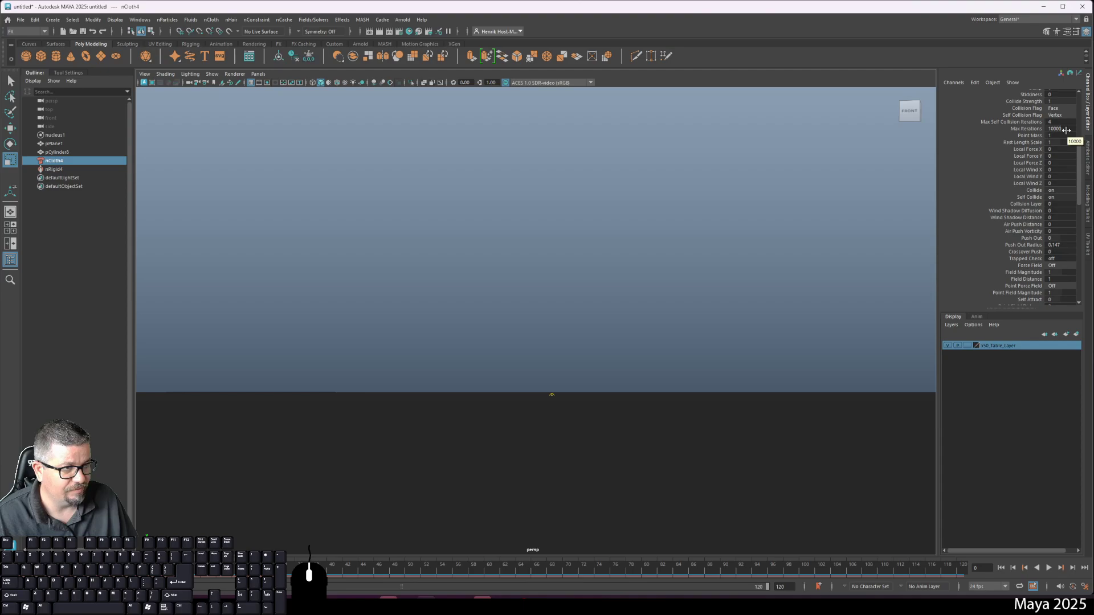
scroll(1016, 194, "down", 2)
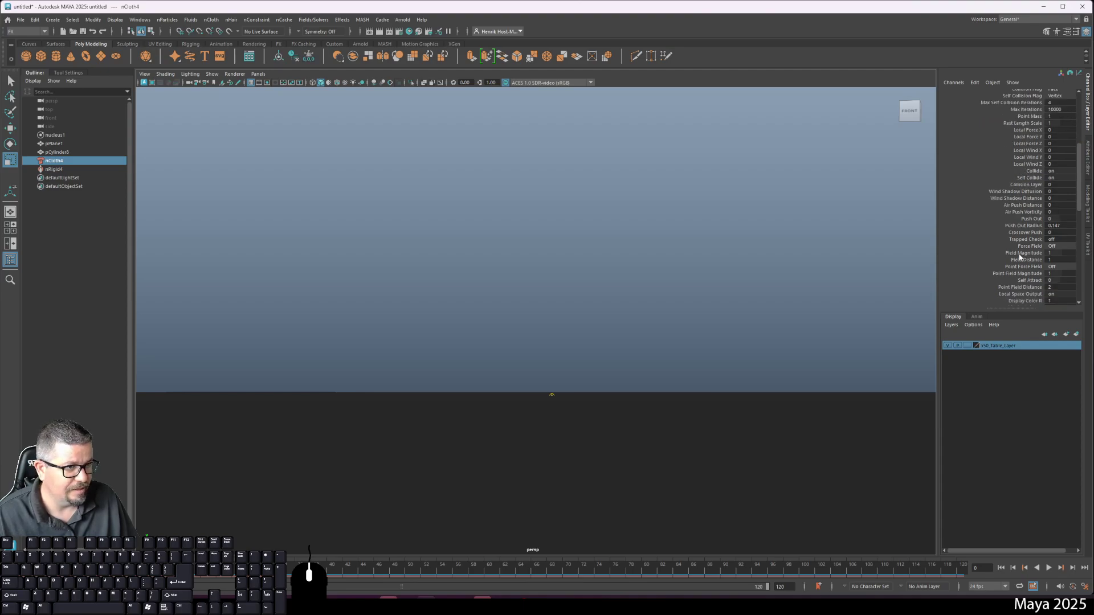
double_click(1062, 177)
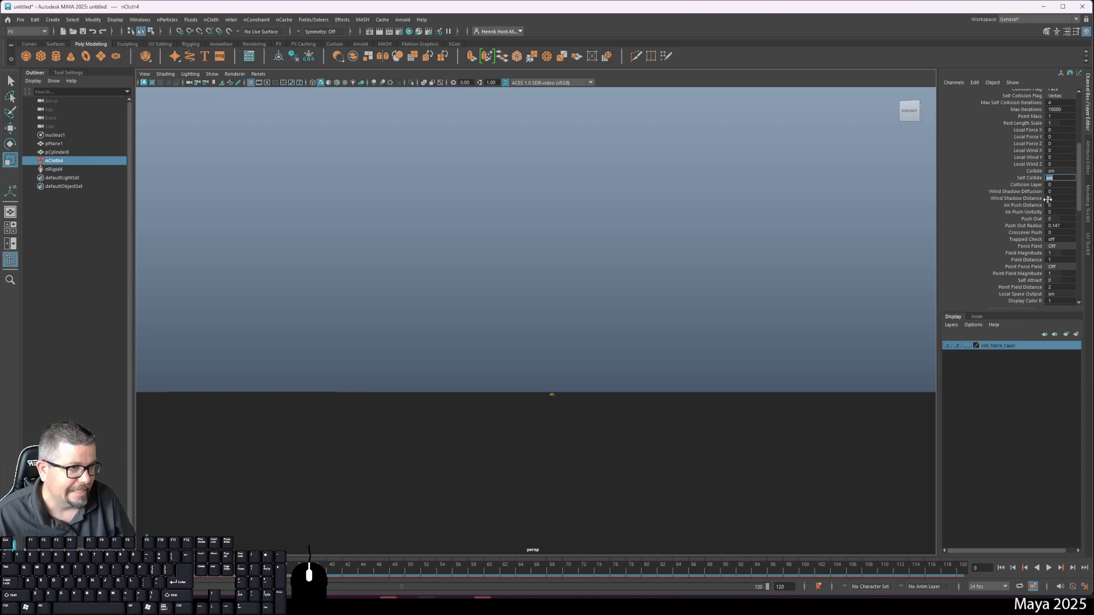
Look through the nCloth4 node's remaining channels, covering stretch, compression and bend resistance, pressure, air tightness, lift and drag
scroll(1029, 225, "down", 2)
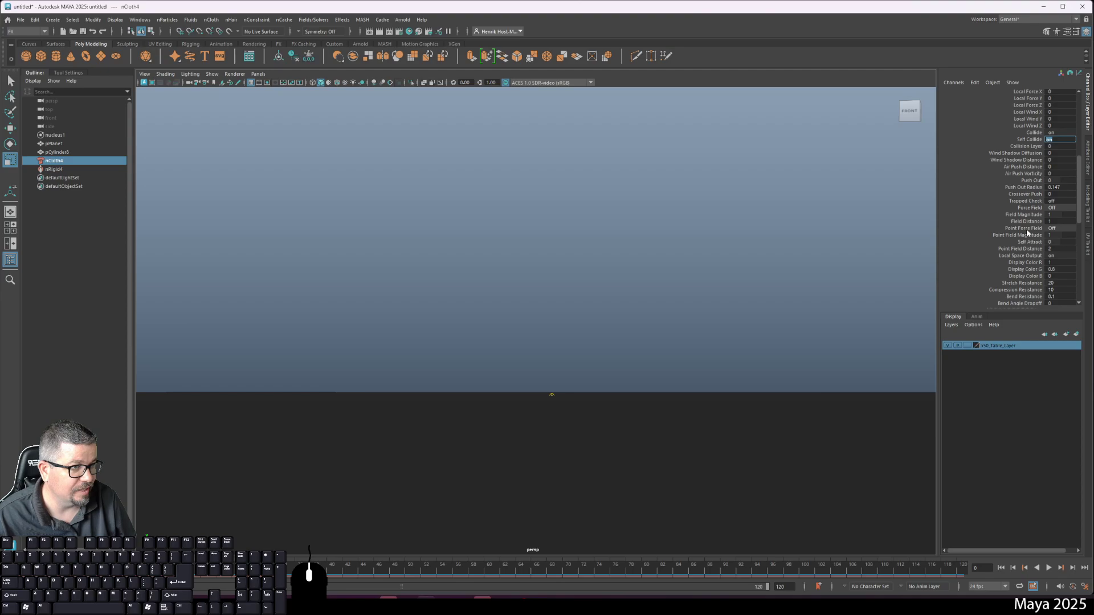
scroll(1030, 222, "down", 2)
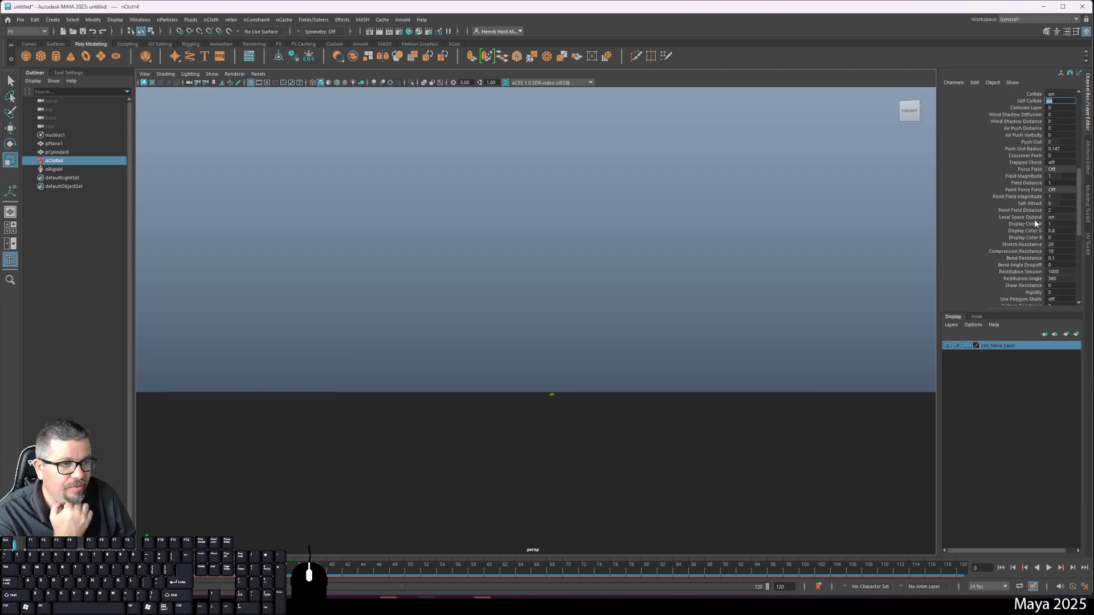
scroll(1036, 224, "down", 1)
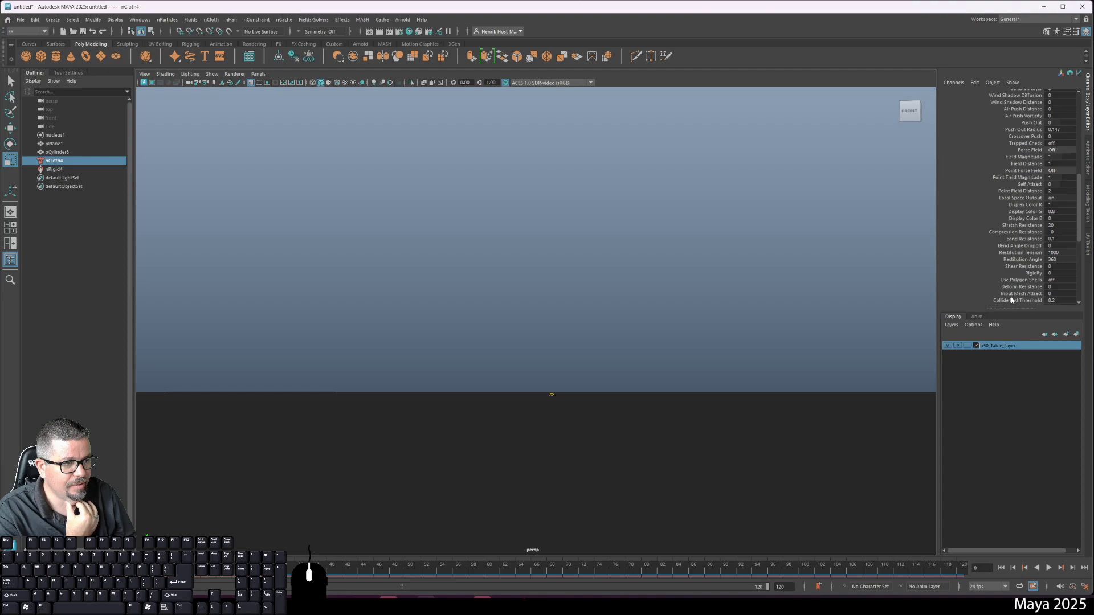
left_click_drag(548, 392, 630, 459)
left_click_drag(511, 263, 679, 493)
scroll(985, 202, "down", 5)
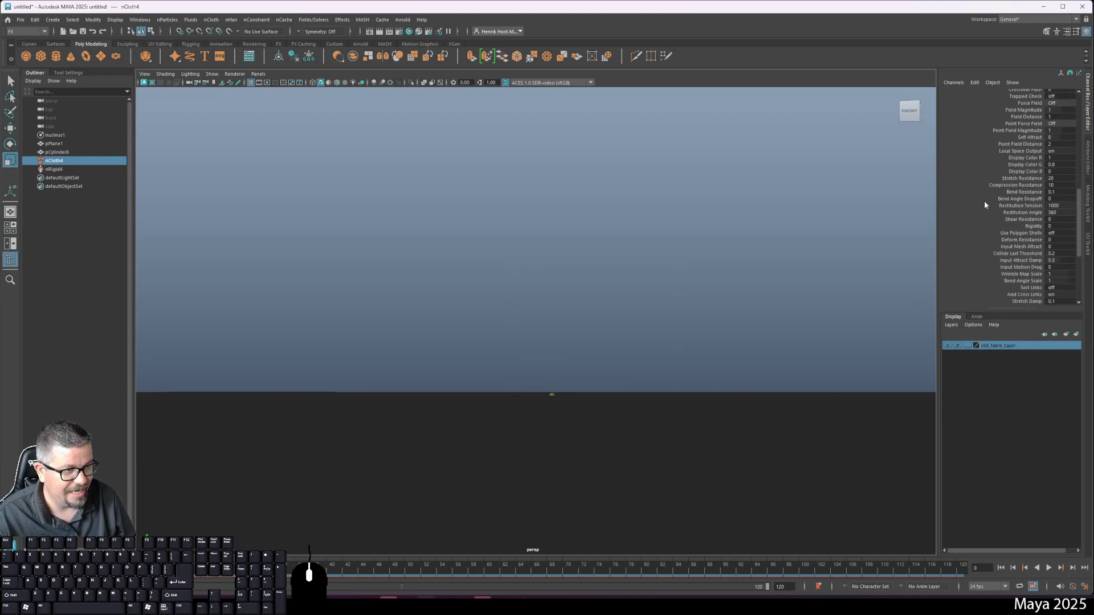
scroll(986, 206, "down", 3)
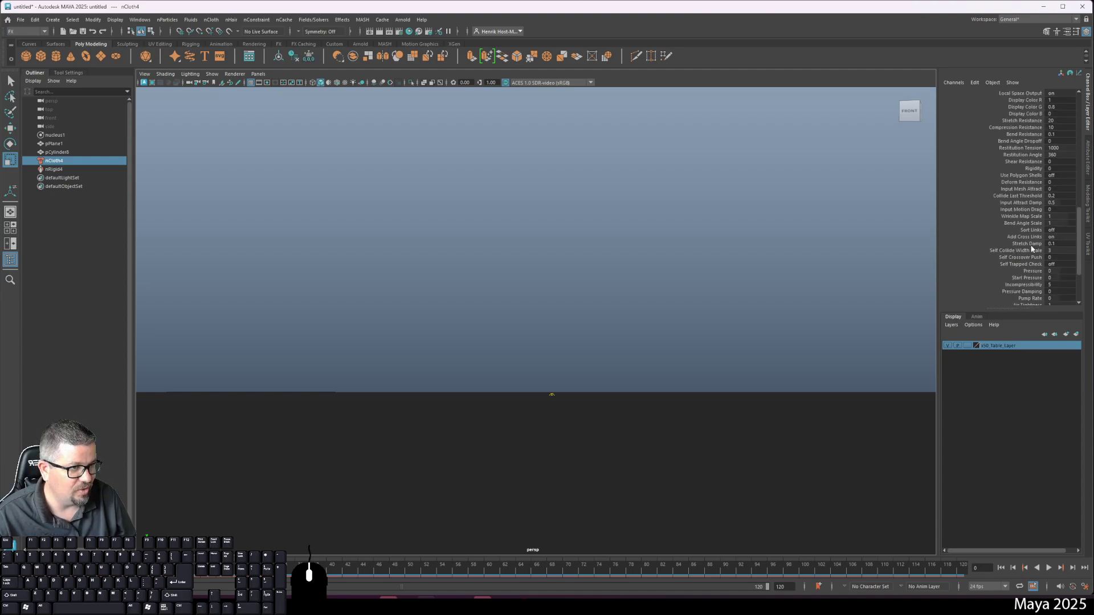
scroll(1028, 244, "down", 1)
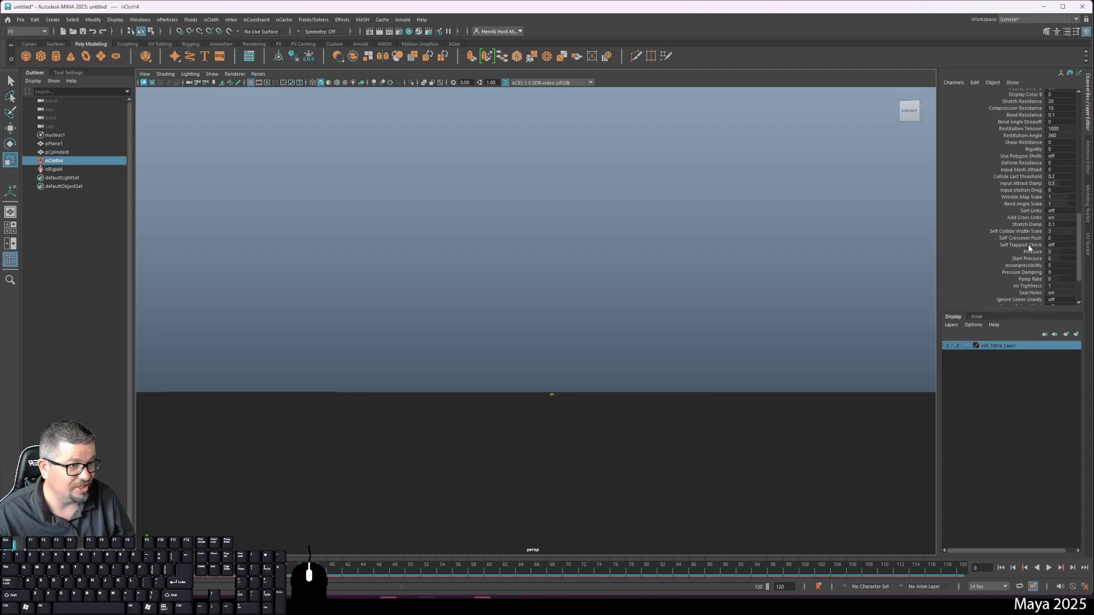
scroll(1028, 244, "down", 1)
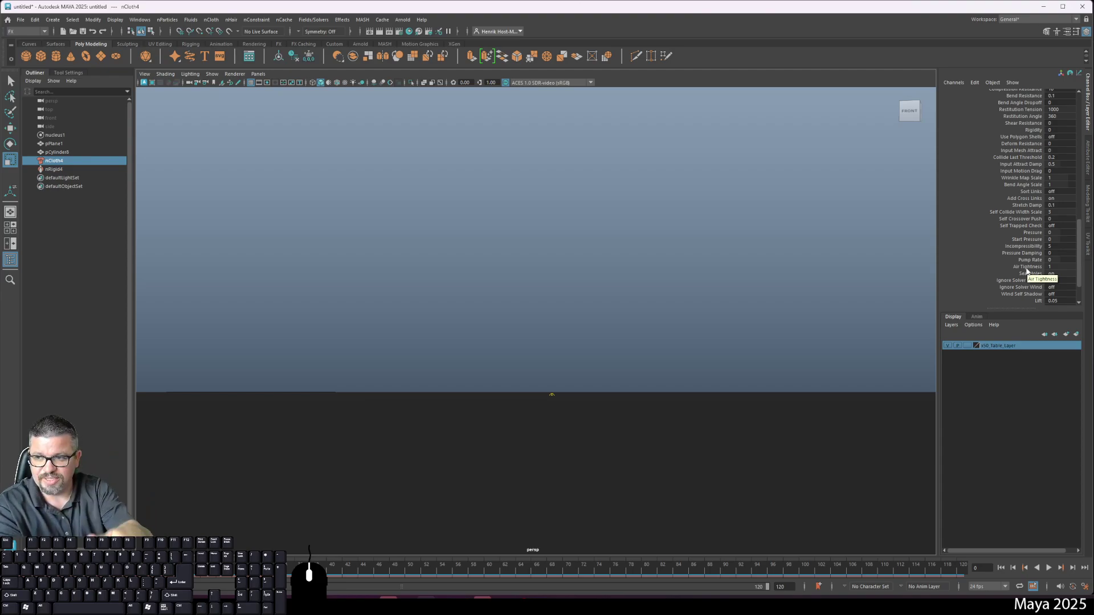
scroll(1027, 272, "down", 2)
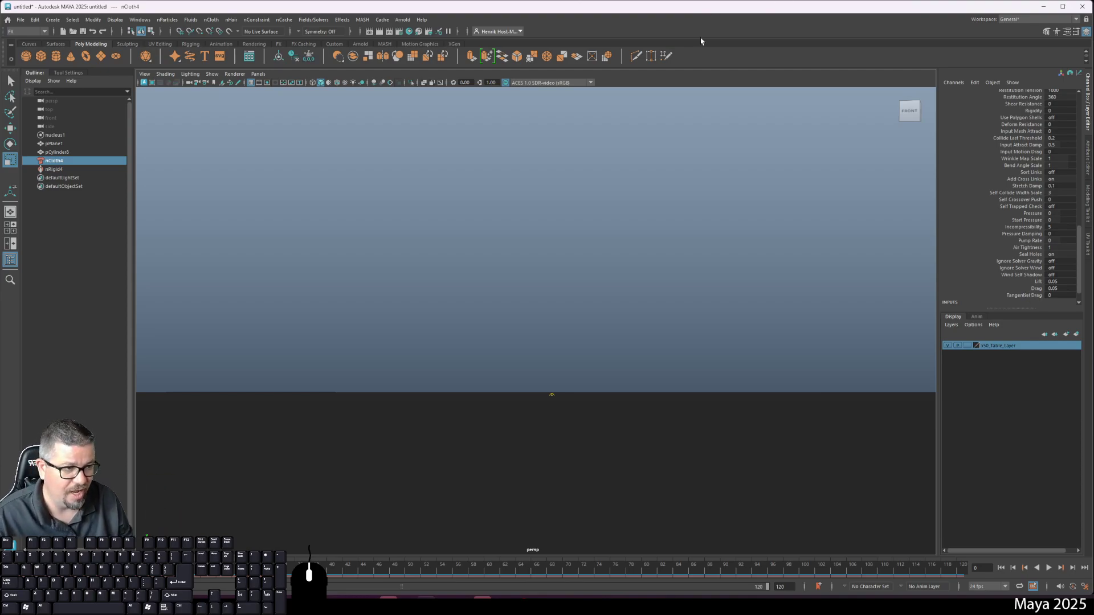
scroll(1004, 288, "down", 2)
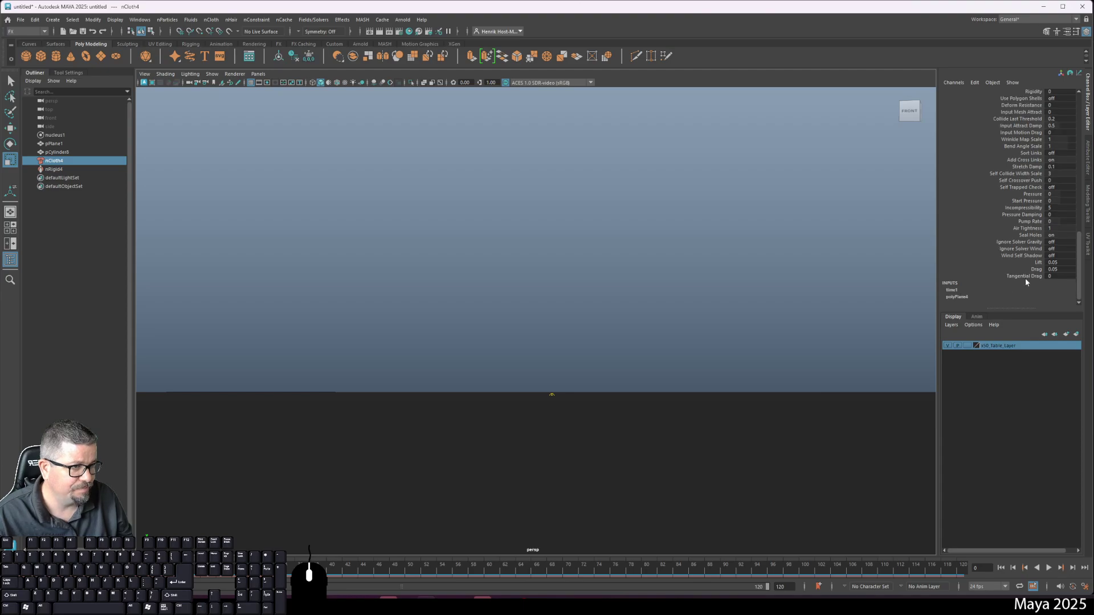
scroll(1020, 268, "up", 10)
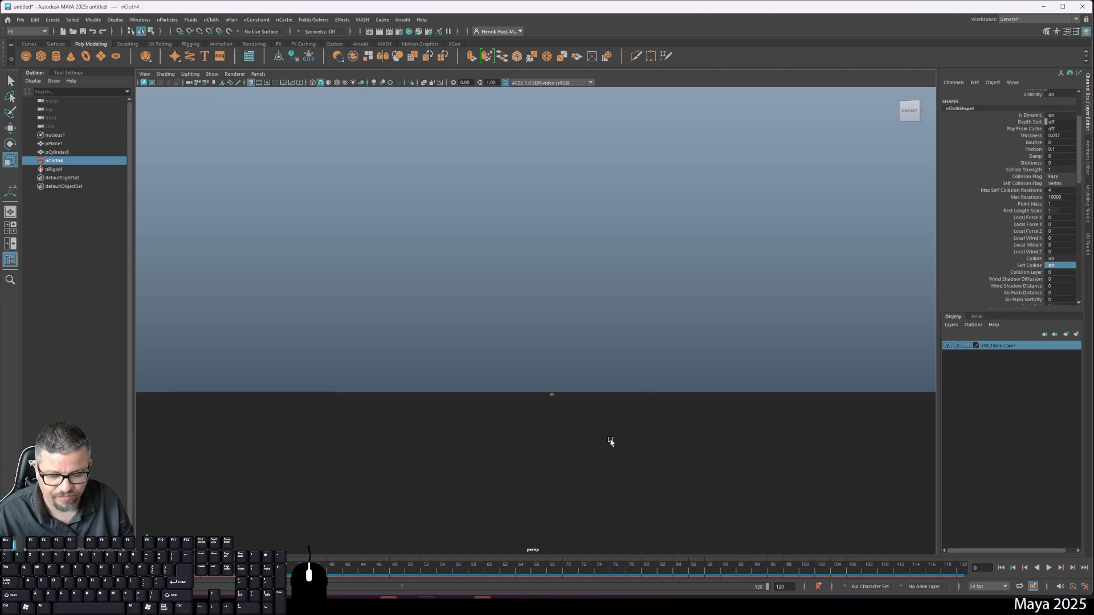
Select the nucleus1 solver beside the table and examine its full attributes, including the expanded Time Attributes
right_click_drag(611, 441, 469, 376, "alt")
left_click(666, 410)
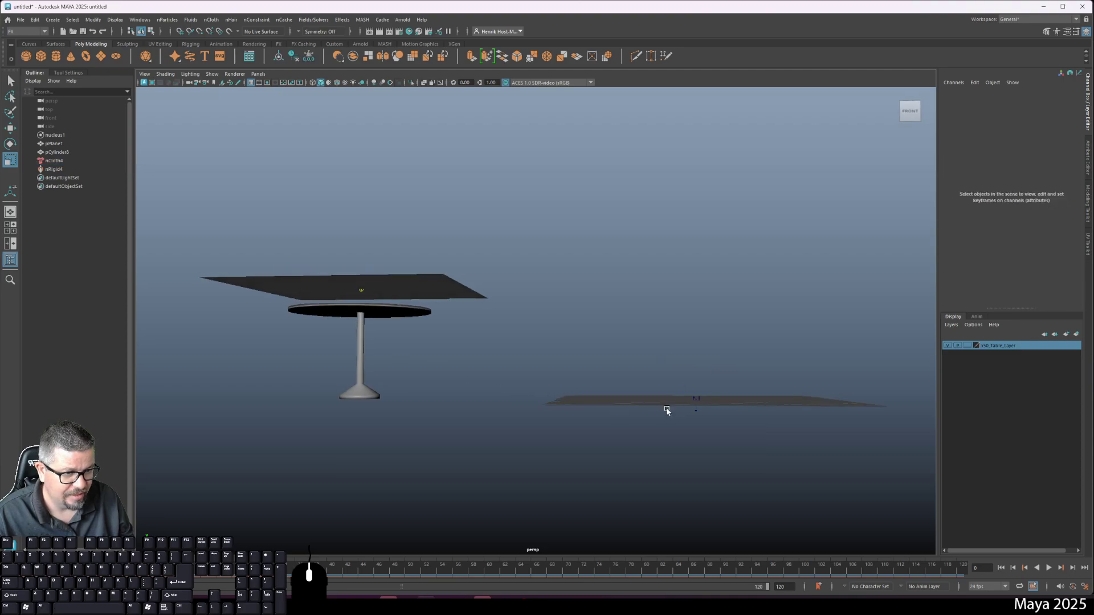
left_click(696, 387)
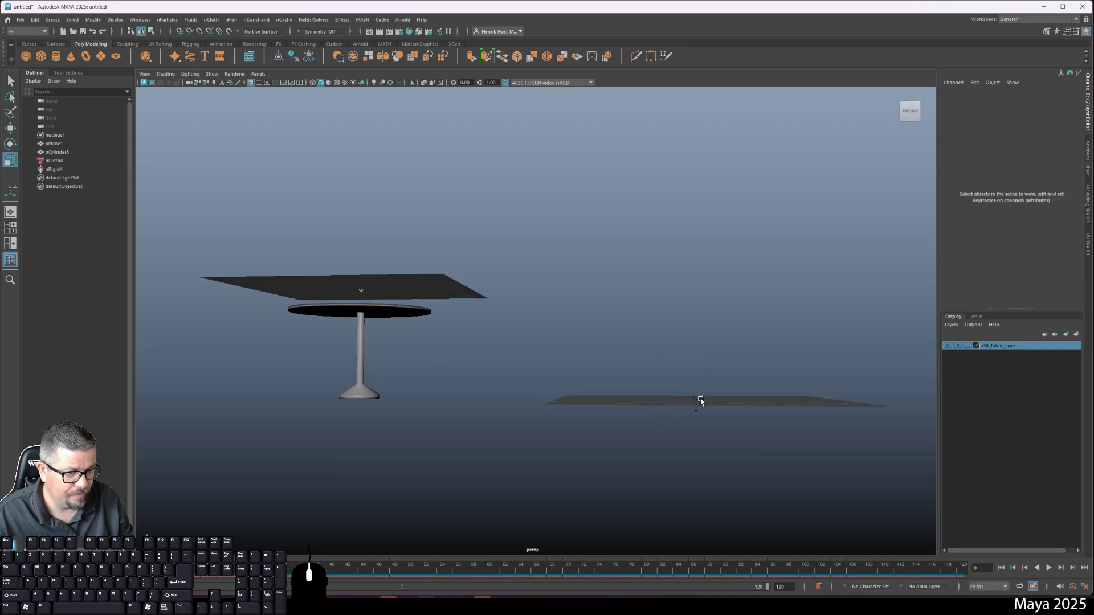
left_click(697, 400)
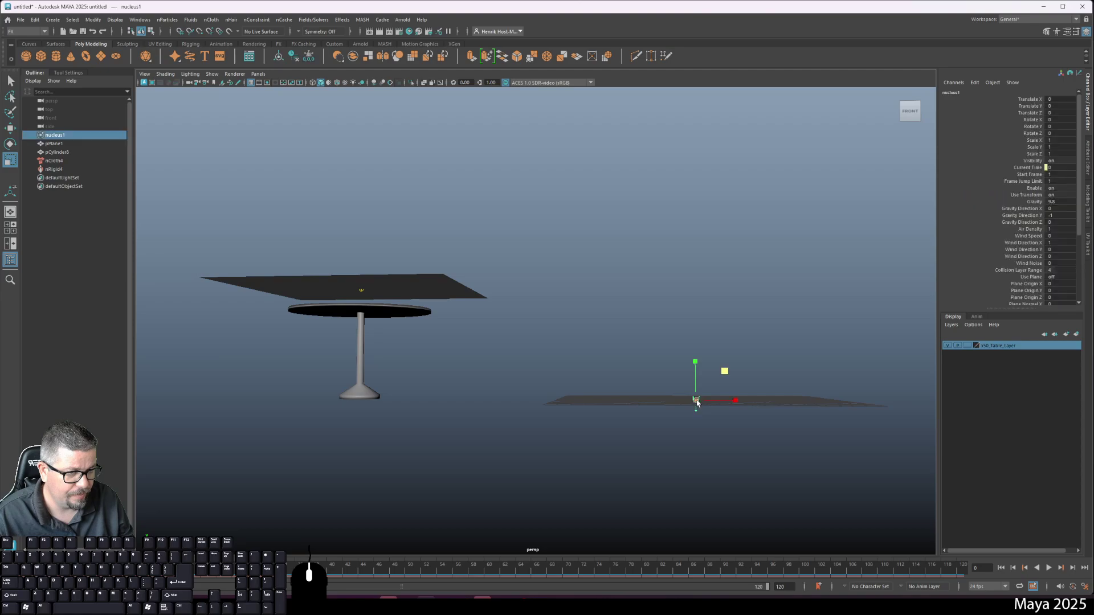
scroll(1013, 251, "down", 4)
left_click(1088, 162)
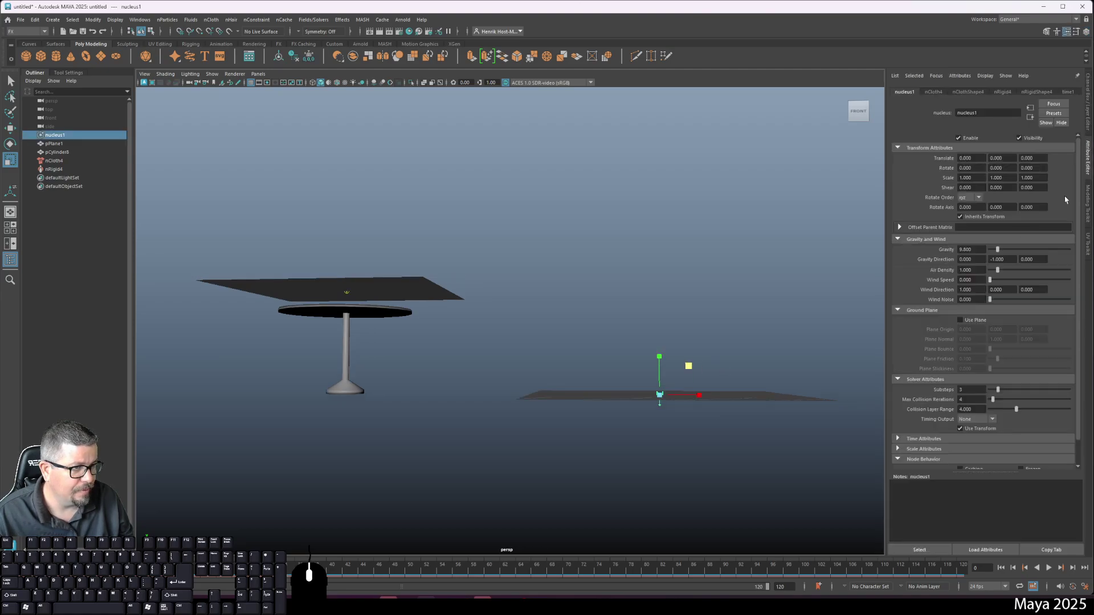
scroll(957, 291, "down", 1)
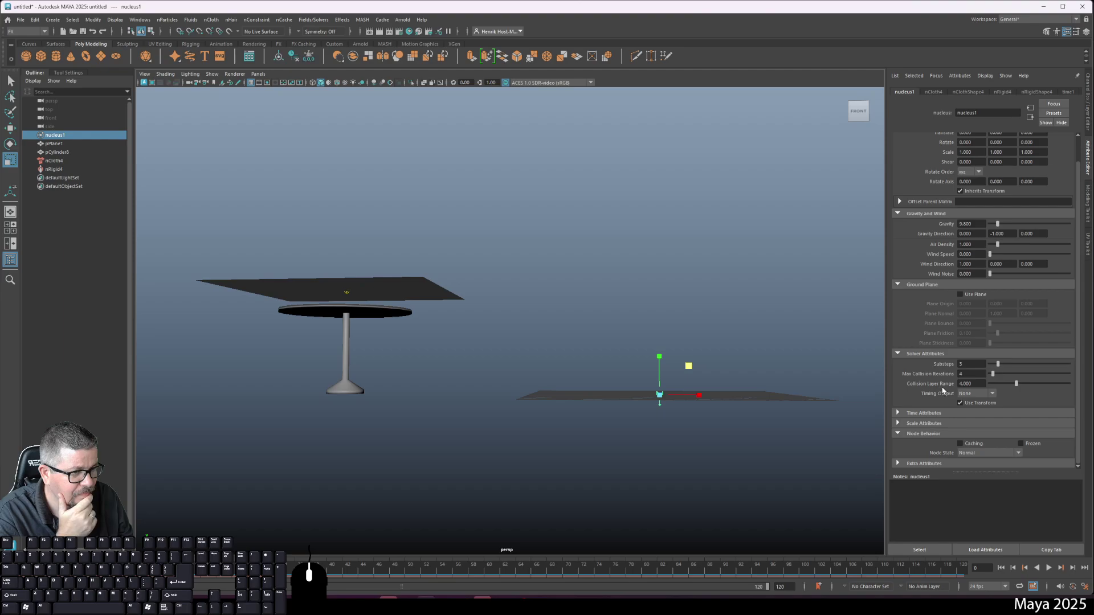
left_click(948, 417)
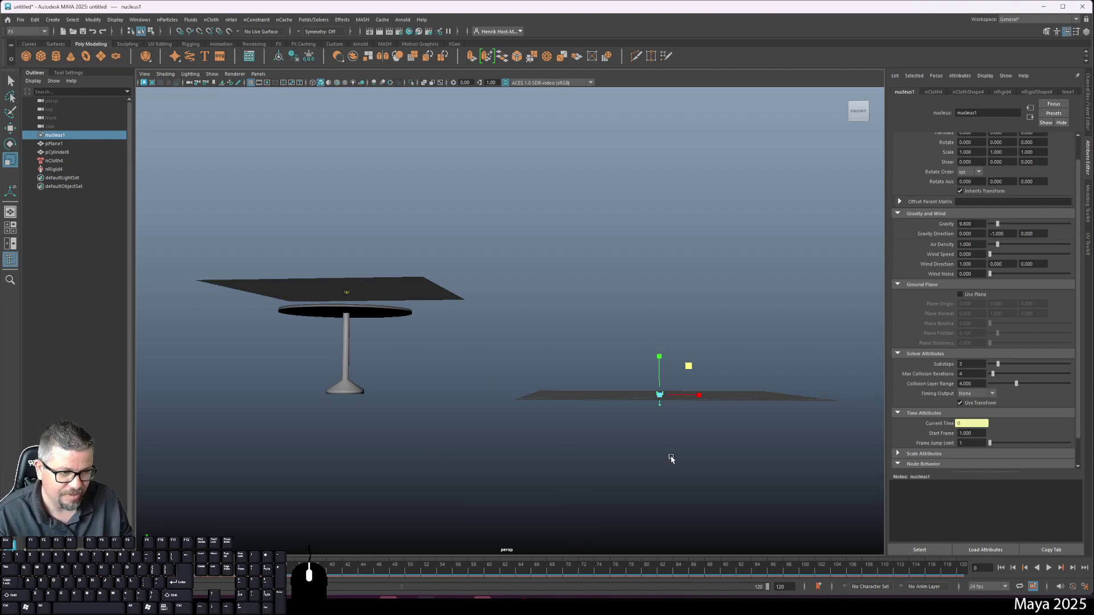
scroll(961, 378, "up", 2)
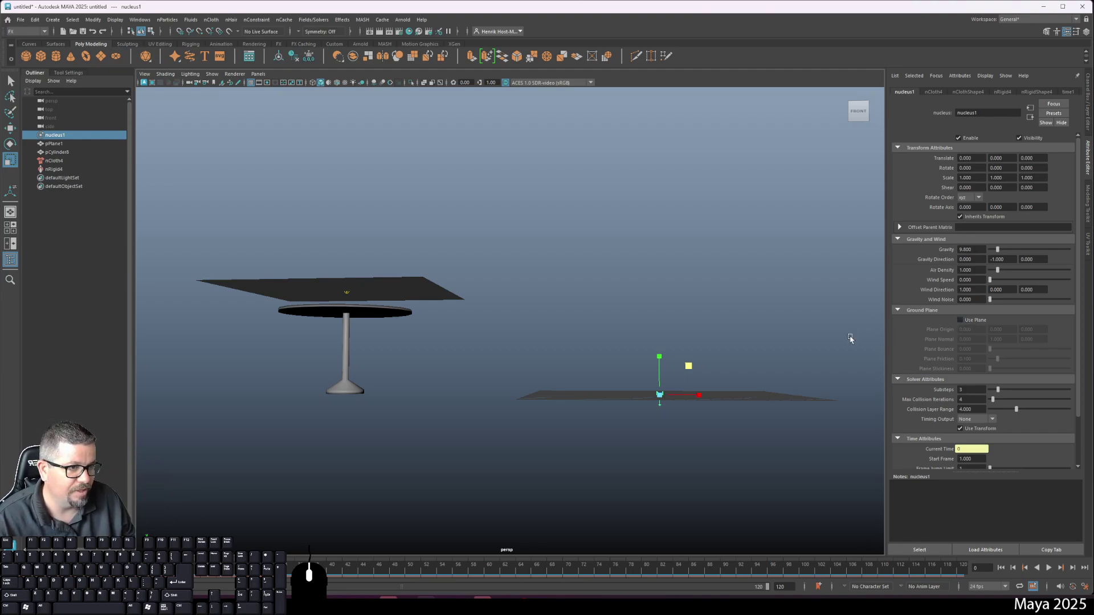
left_click(797, 357)
left_click(359, 309)
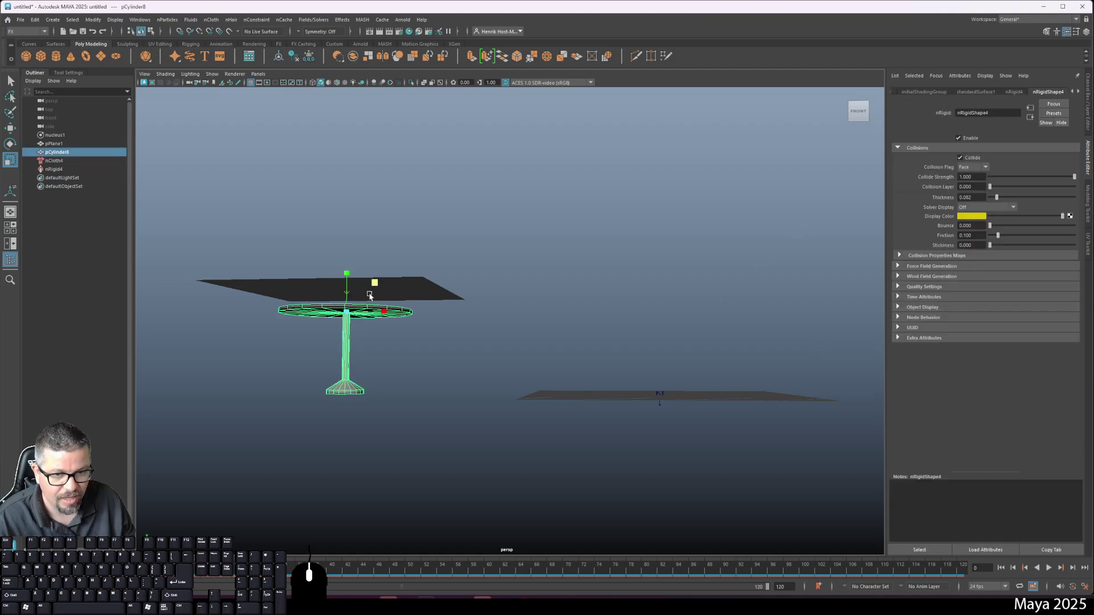
left_click(467, 262)
left_click(506, 170)
Create a polygon cube at the grid's centre and scale it into a wide, low rectangular block
left_click_drag(484, 254, 491, 300, "alt")
left_click(41, 55)
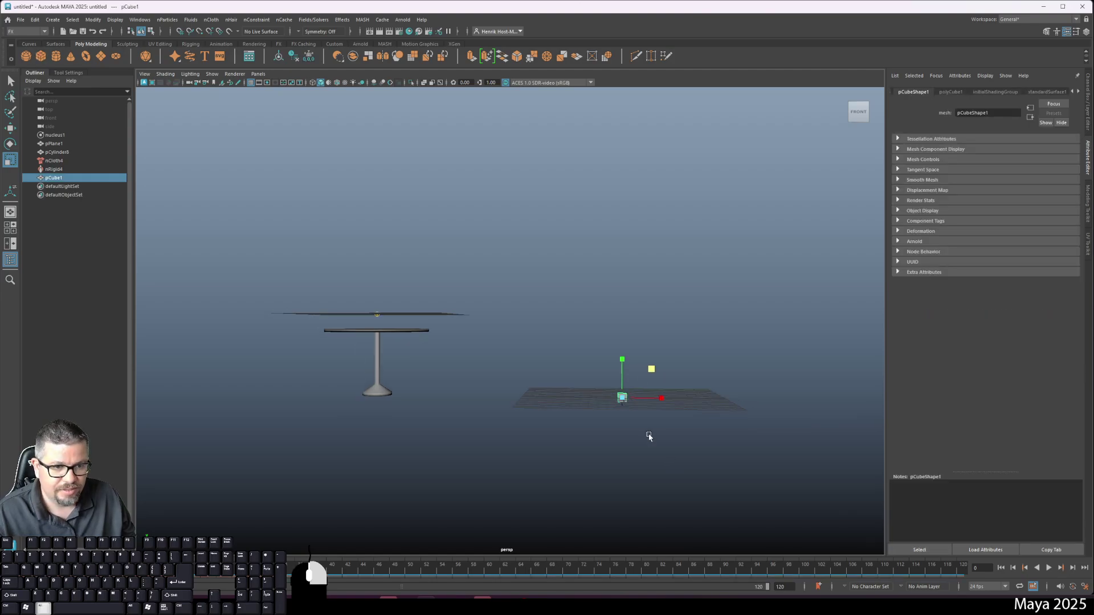
left_click_drag(649, 436, 1001, 440, "alt")
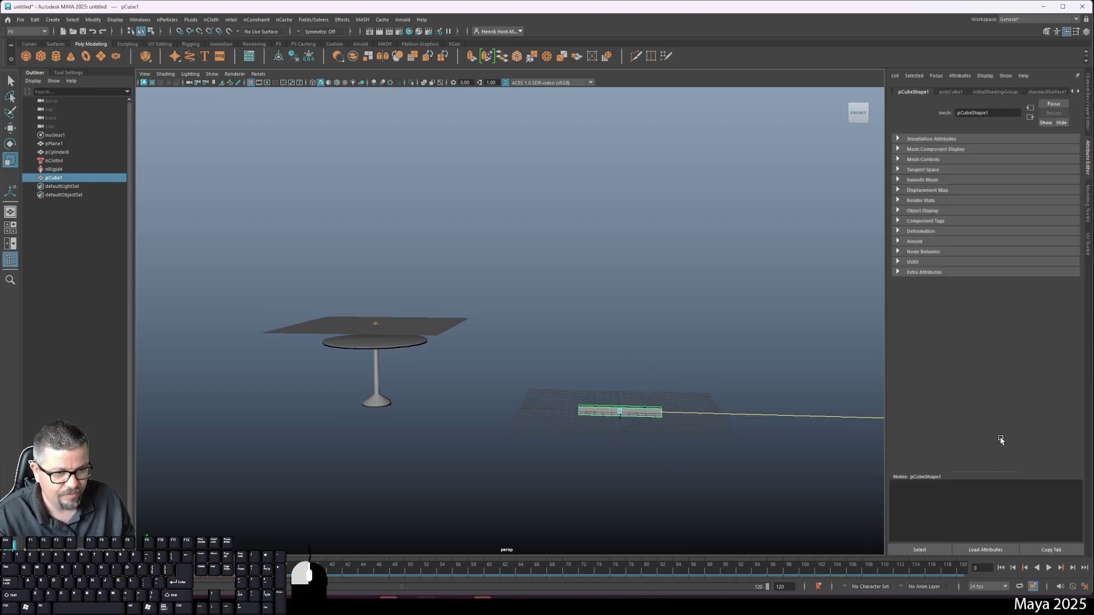
left_click_drag(652, 447, 833, 550, "alt")
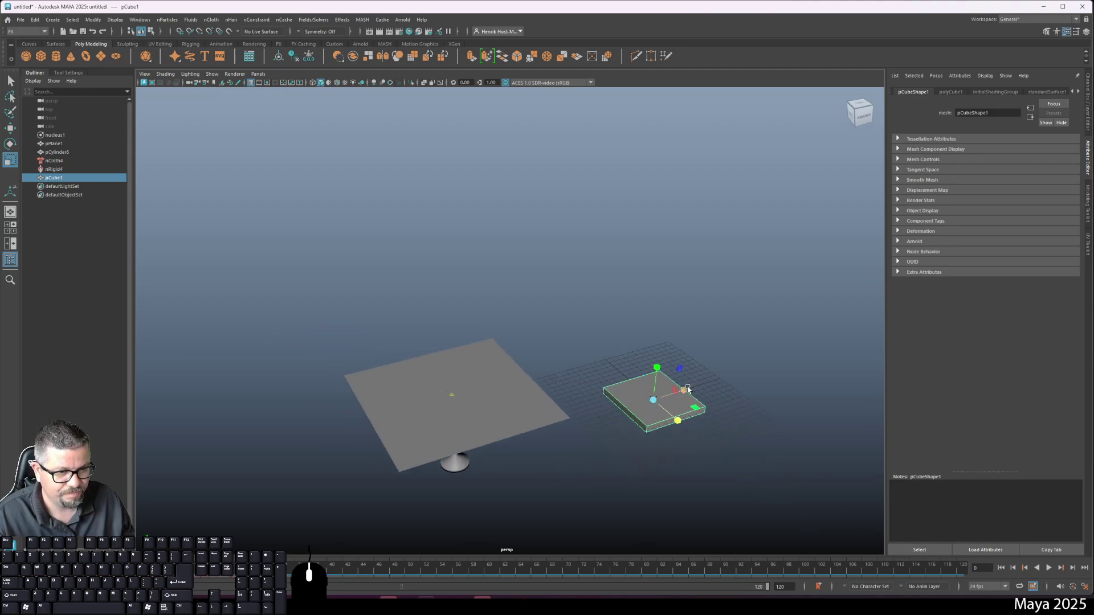
left_click_drag(687, 390, 720, 362)
left_click_drag(670, 487, 642, 482, "alt")
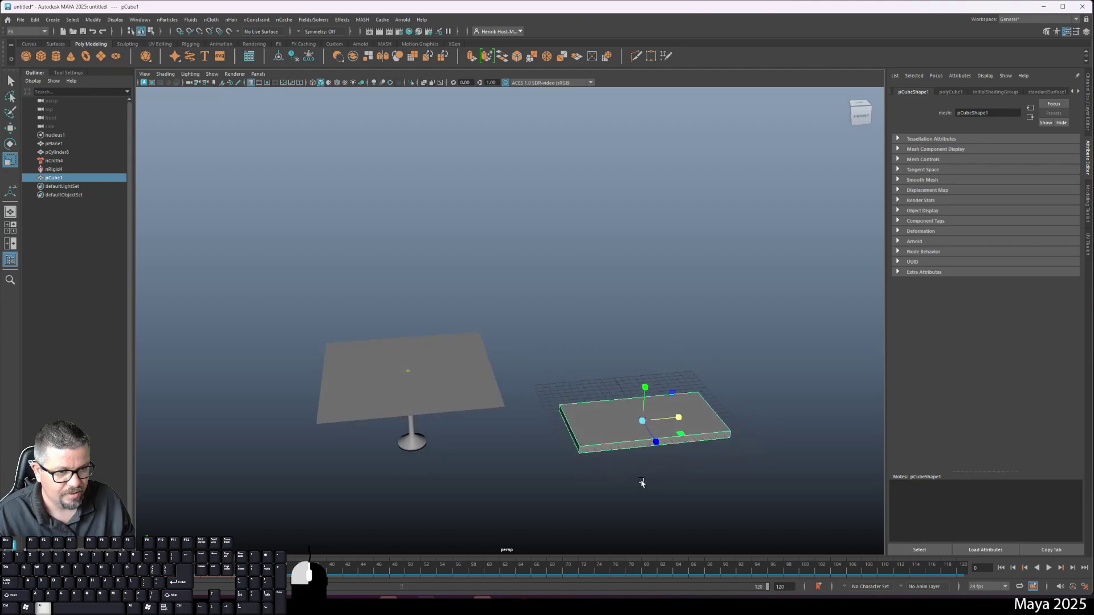
left_click_drag(644, 388, 658, 239)
Move the rectangular block's pivot point to its base
key("w")
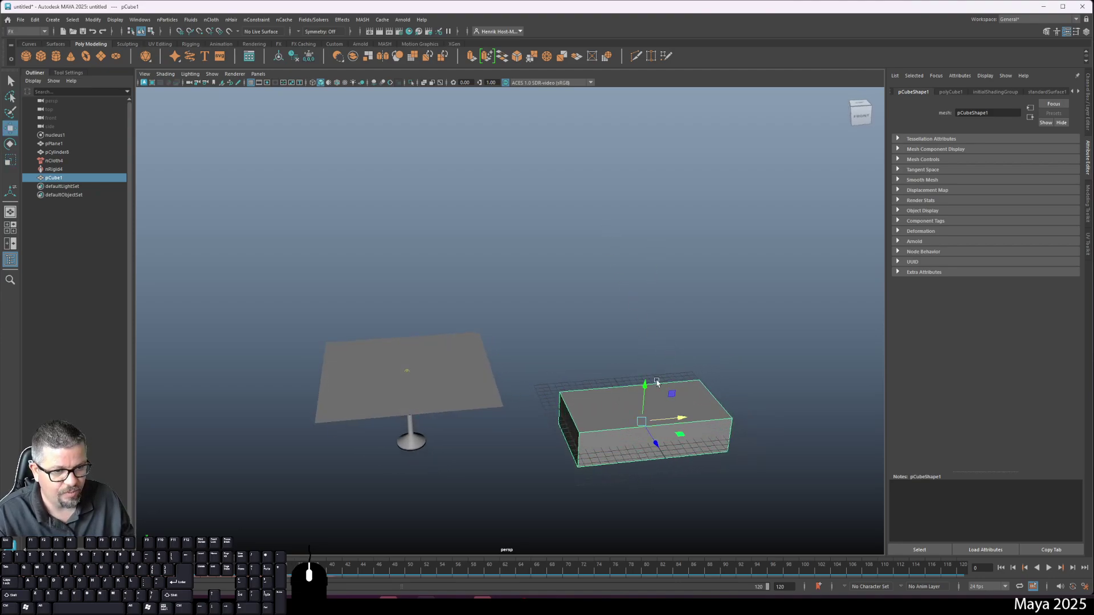
key("x")
key("d")
key("v")
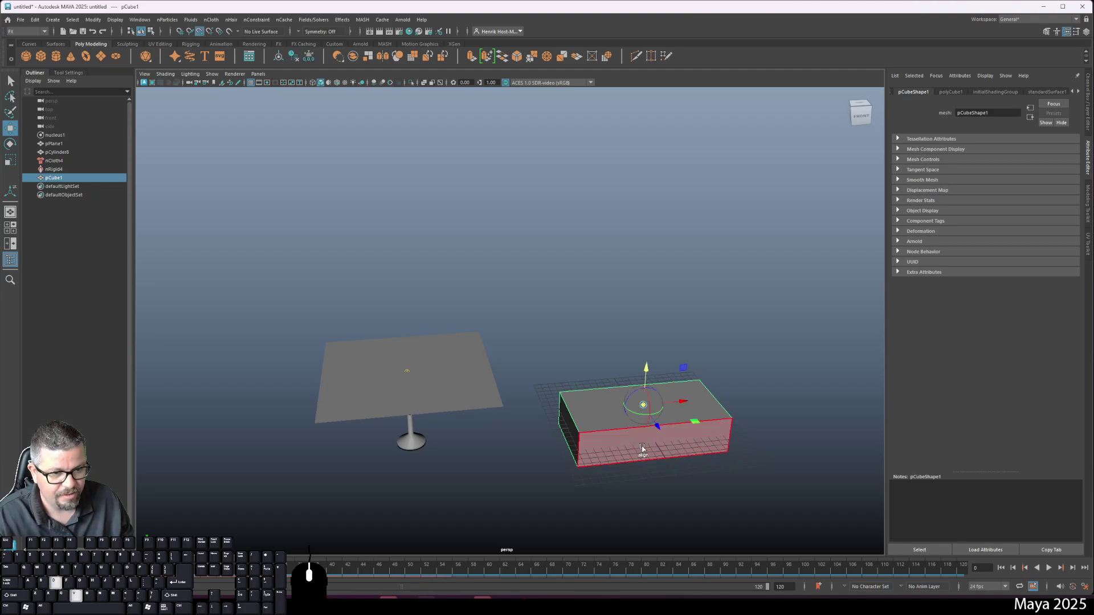
left_click(647, 369)
left_click_drag(646, 383, 661, 424)
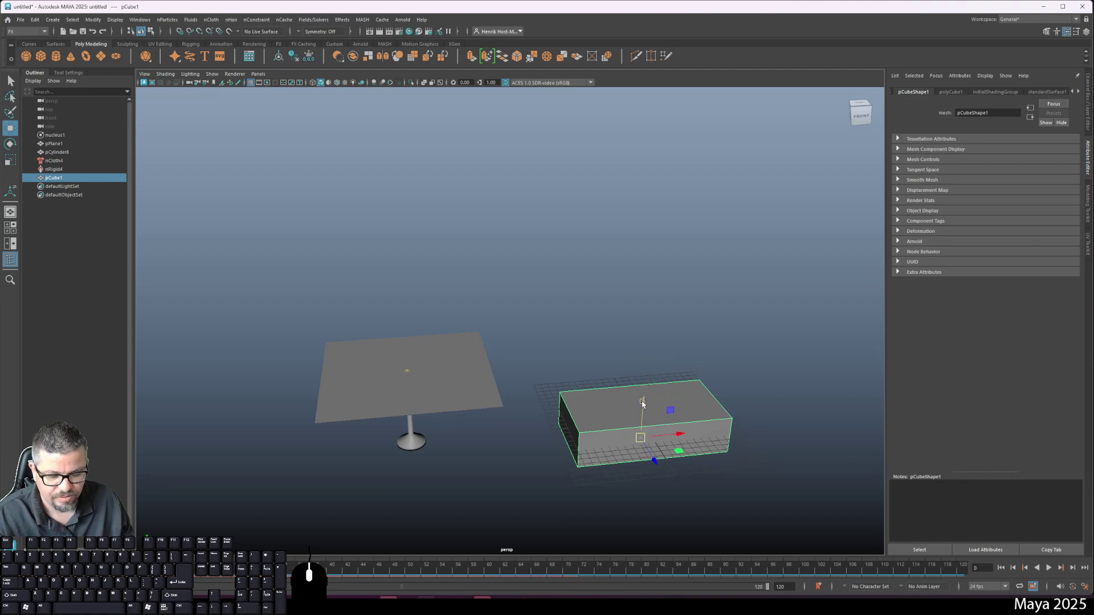
Raise the rectangular block and adjust its height so its base sits about at grid level
left_click_drag(642, 401, 643, 378)
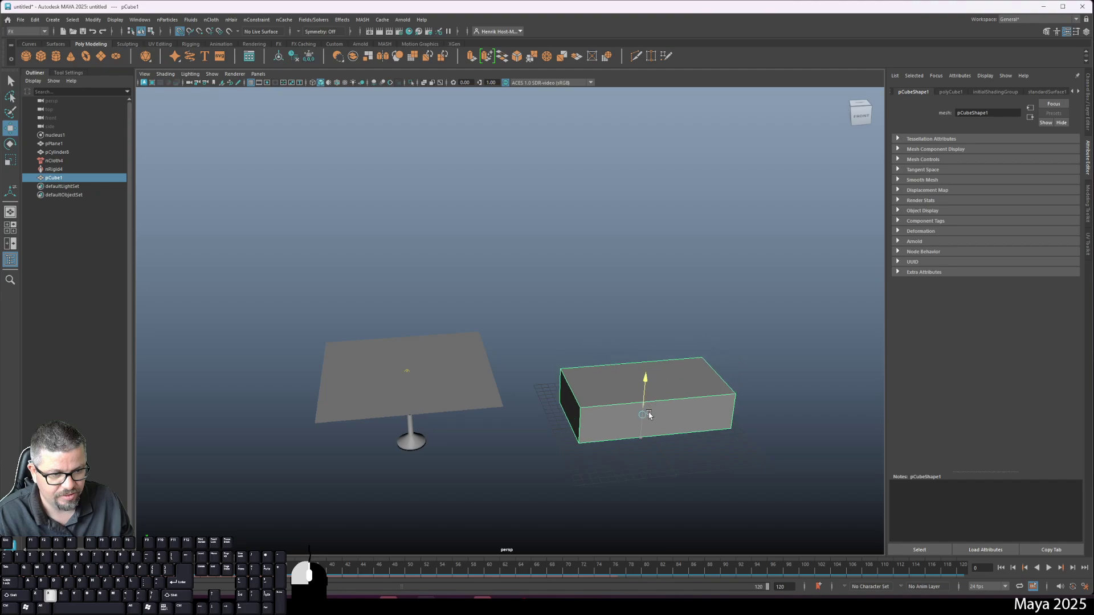
key("f")
mouse_move(684, 464)
left_mouse_down("alt")
mouse_move(669, 464)
mouse_move(684, 468)
left_mouse_up("alt")
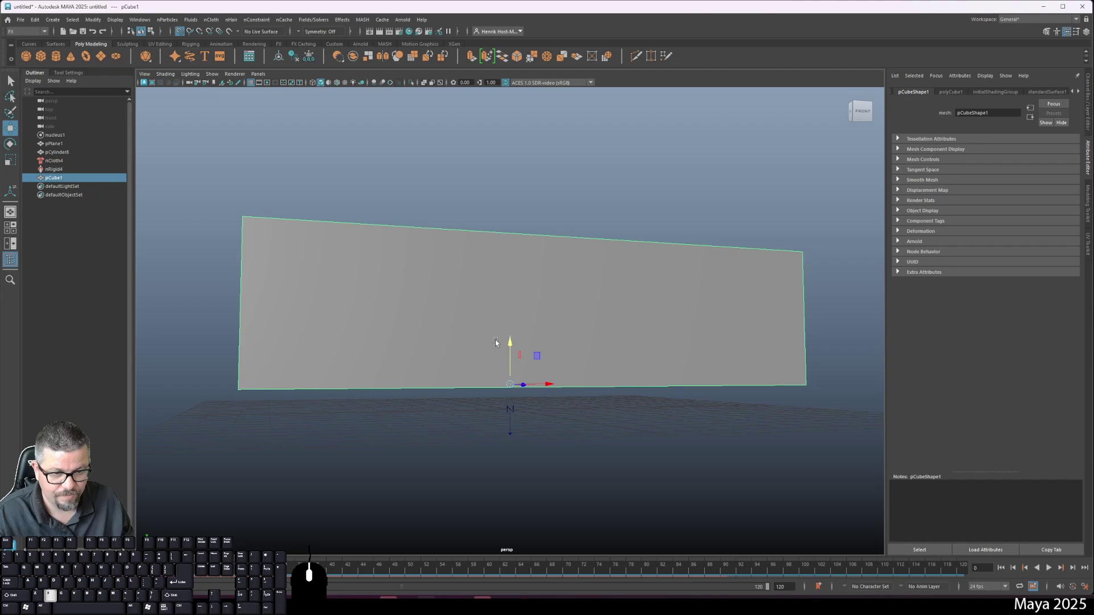
left_click_drag(511, 341, 510, 365)
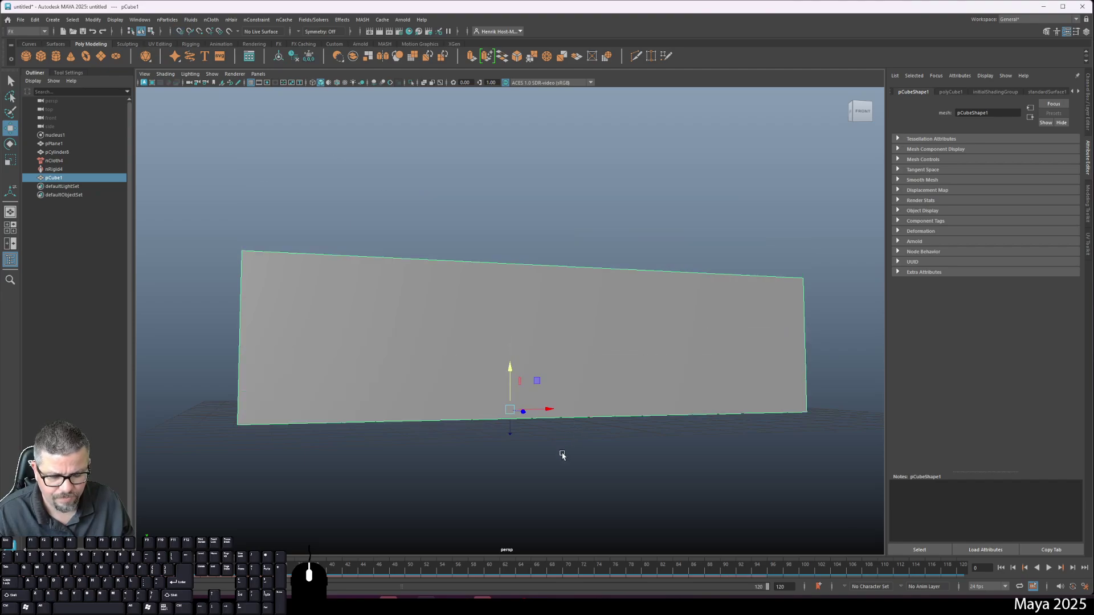
left_click_drag(549, 466, 540, 481, "alt")
scroll(528, 457, "down", 3)
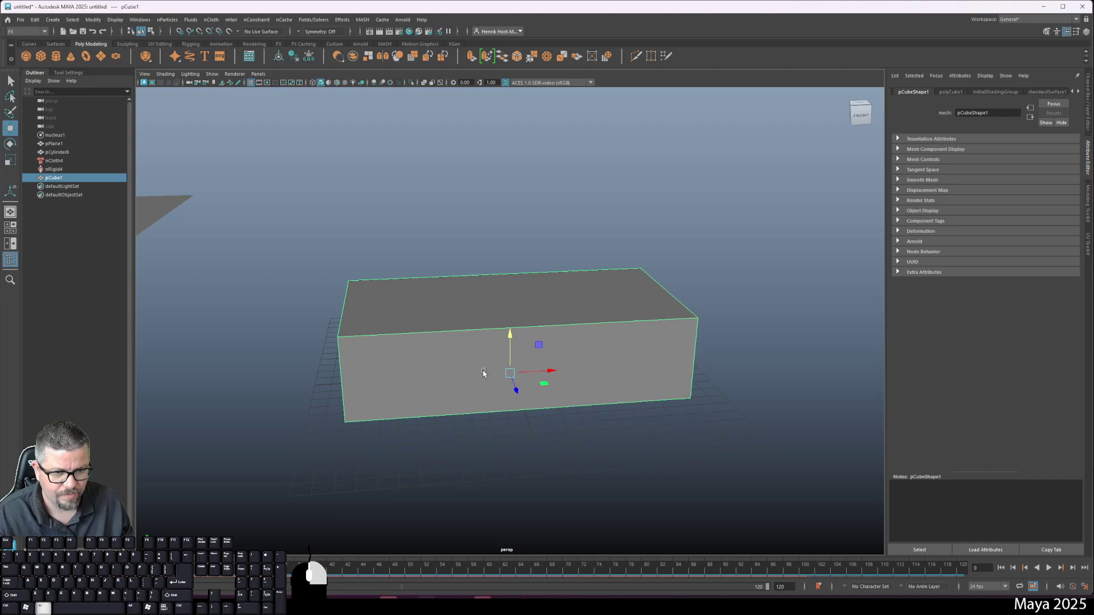
Move the block sideways off the grid, away from the table, and scale its depth to form a nearly square bed base
left_click_drag(548, 371, 872, 317)
middle_click_drag(628, 398, 376, 436, "alt")
right_click_drag(582, 408, 510, 390, "alt")
left_click_drag(560, 342, 567, 373, "alt")
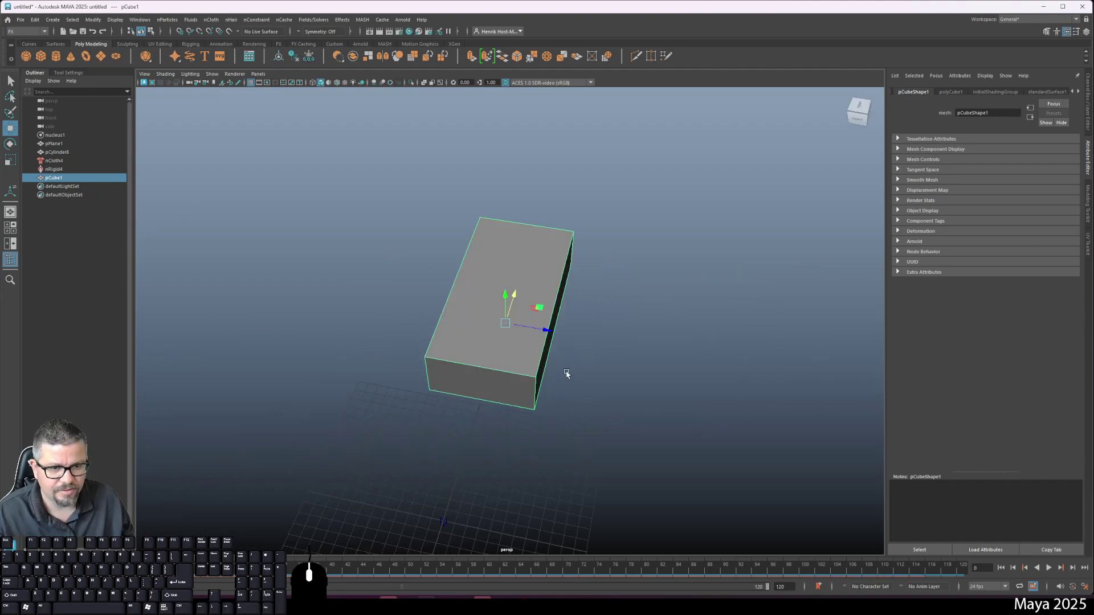
key("r")
left_click_drag(547, 331, 577, 338)
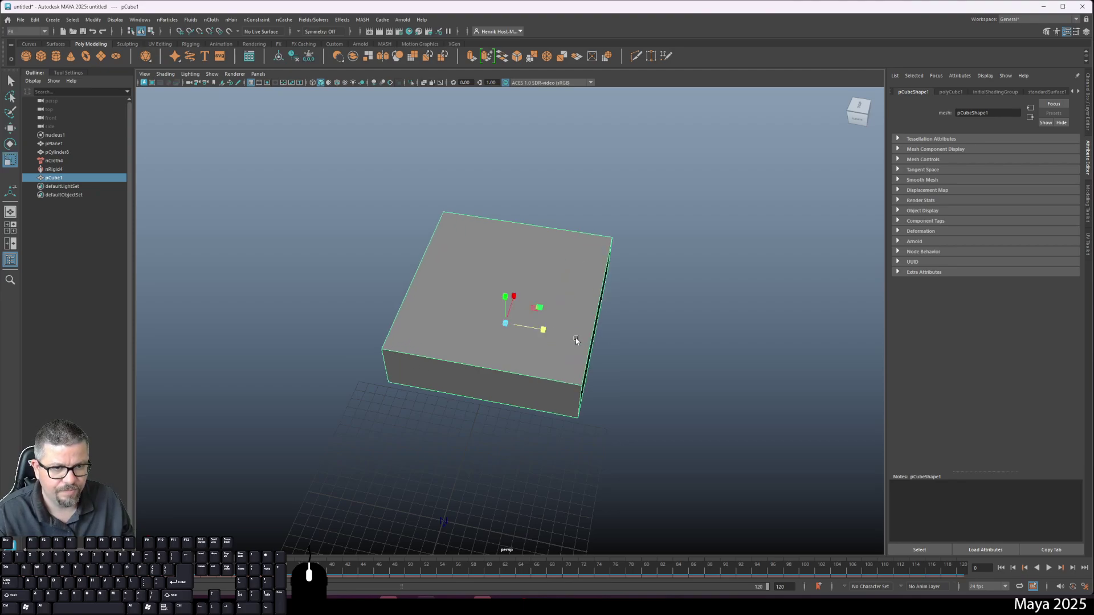
Create a second polygon cube, stretch it into a long thin bar and place it on the bed block's far end
left_click(46, 59)
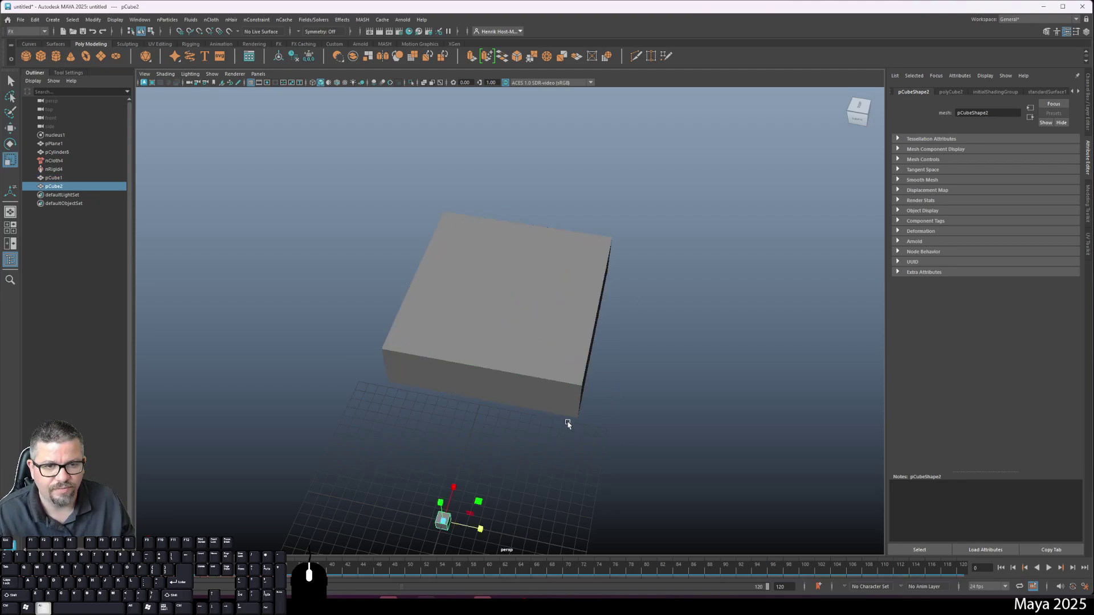
left_click_drag(567, 420, 427, 417, "alt")
left_click_drag(344, 449, 399, 501)
key("w")
left_click_drag(349, 399, 439, 367, "alt")
left_click_drag(378, 399, 280, 355)
left_click_drag(350, 317, 635, 358)
Widen and lengthen the bar into a pillow-sized box and position it on top of the bed's head end
key("r")
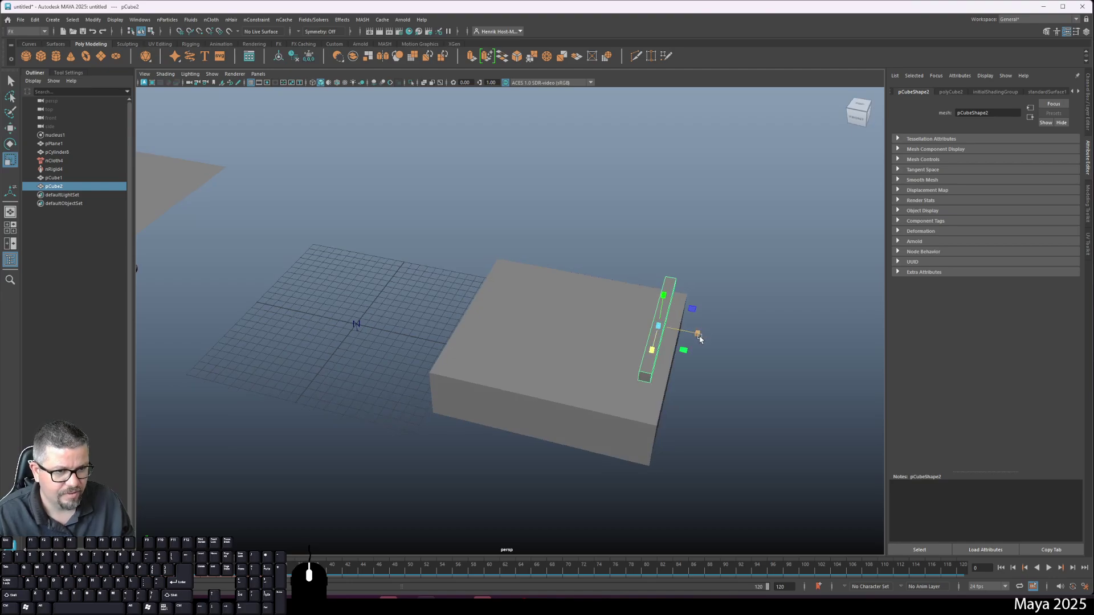
left_click_drag(697, 331, 541, 368)
key("w")
key("r")
key("w")
left_click_drag(551, 430, 652, 435, "alt")
left_click_drag(699, 321, 684, 354)
key("r")
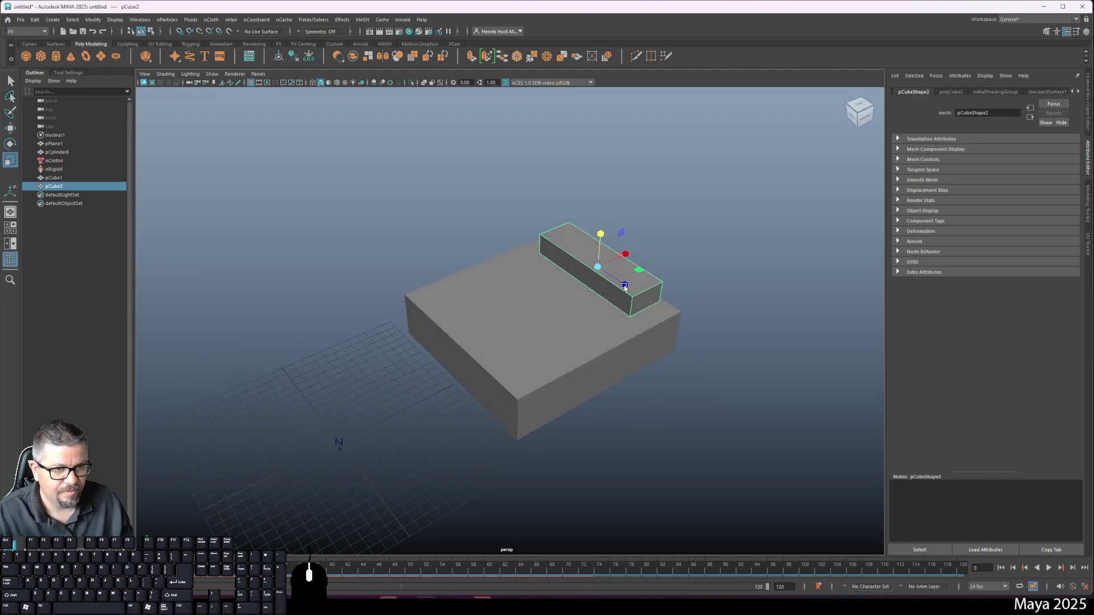
left_click_drag(626, 287, 634, 292)
left_click(706, 377)
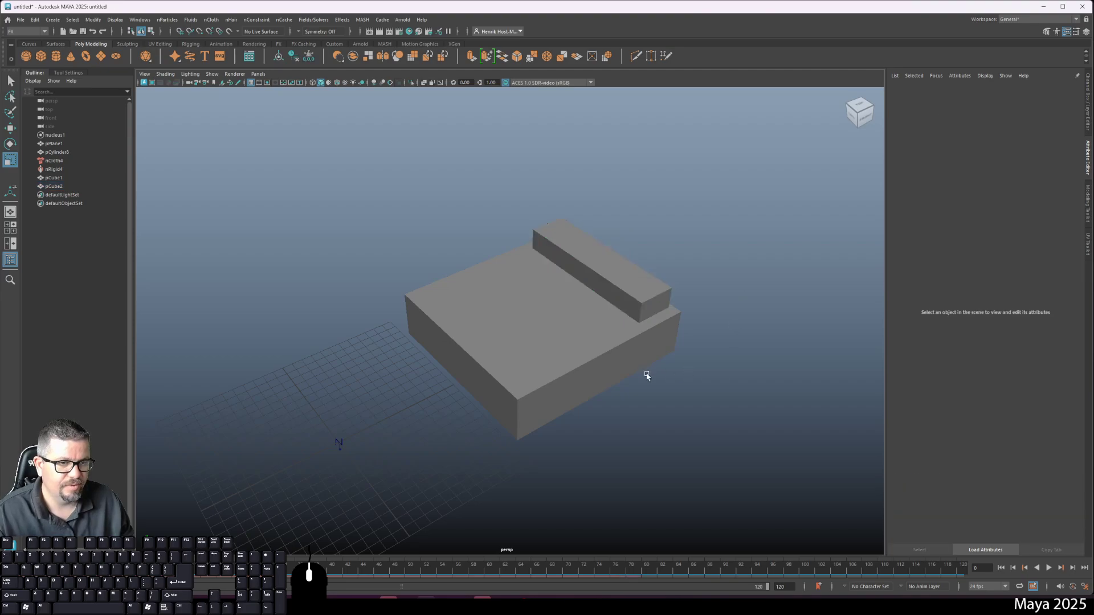
Smooth the pillow box with one division and scale the result up slightly
left_click(615, 360)
left_click(815, 405)
left_click_drag(698, 402, 651, 357, "alt")
left_click(650, 349)
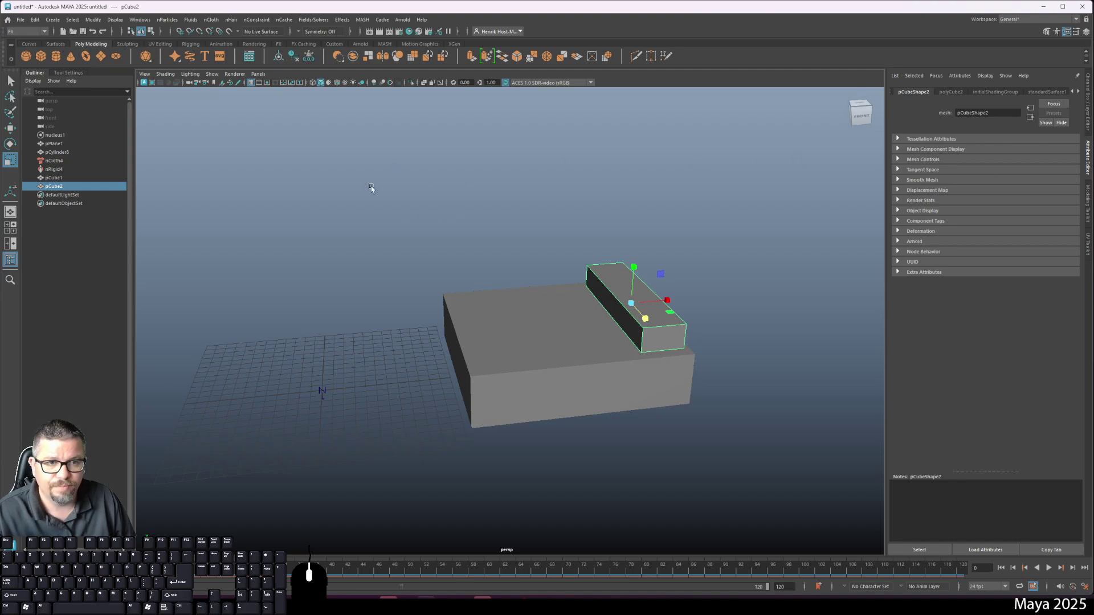
right_click(609, 277, "shift")
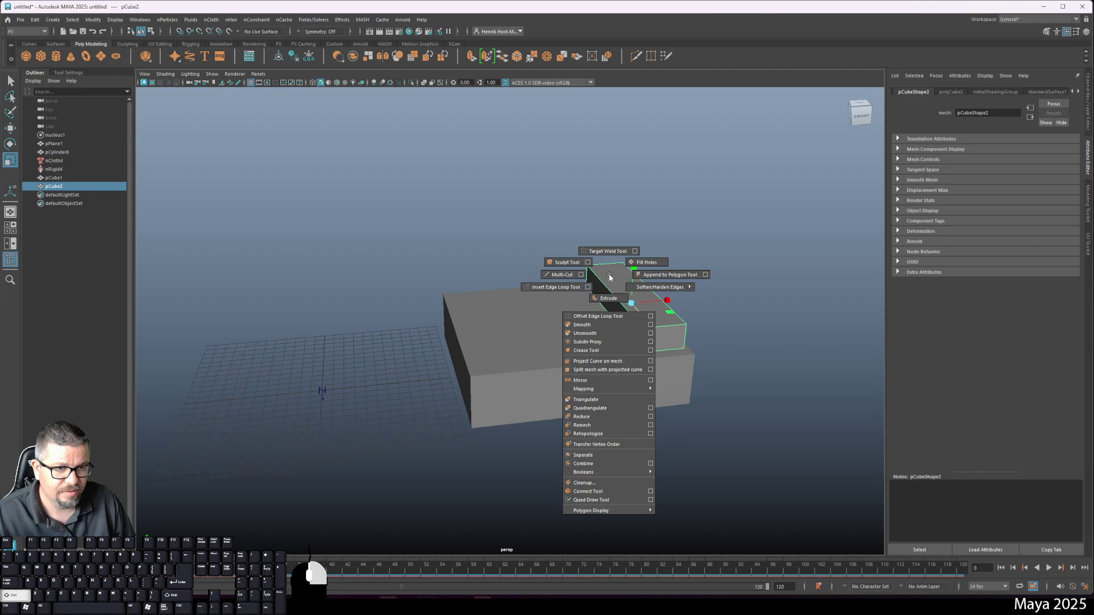
right_click(609, 343)
left_click_drag(614, 334, 641, 323, "alt")
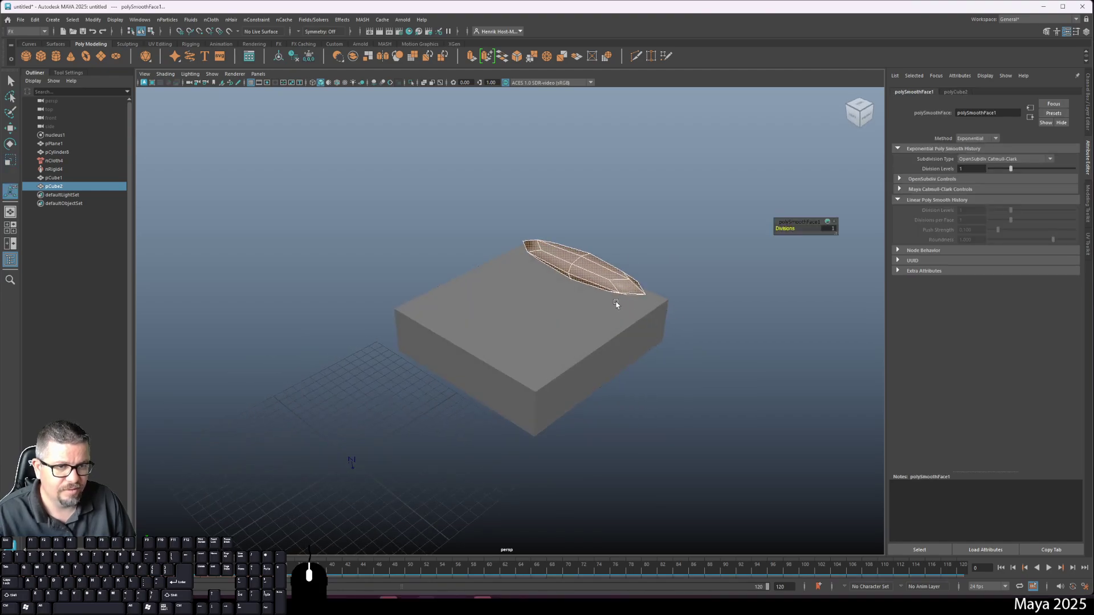
key("r")
left_click_drag(580, 265, 587, 273)
Try to lengthen the pillow by scaling the vertices at both of its ends outward
mouse_move(586, 261)
right_mouse_down("shift")
mouse_move(590, 314)
mouse_move(576, 183)
mouse_move(587, 263)
mouse_move(570, 264)
right_mouse_up("shift")
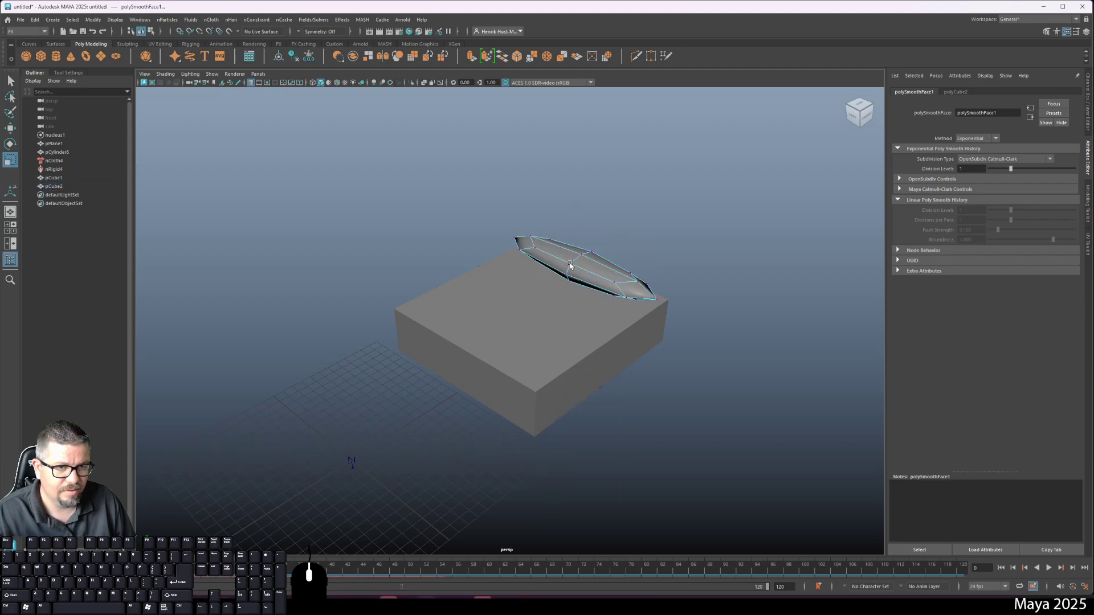
left_click_drag(615, 261, 667, 311)
left_click_drag(493, 218, 624, 285, "shift")
left_click_drag(736, 352, 634, 280)
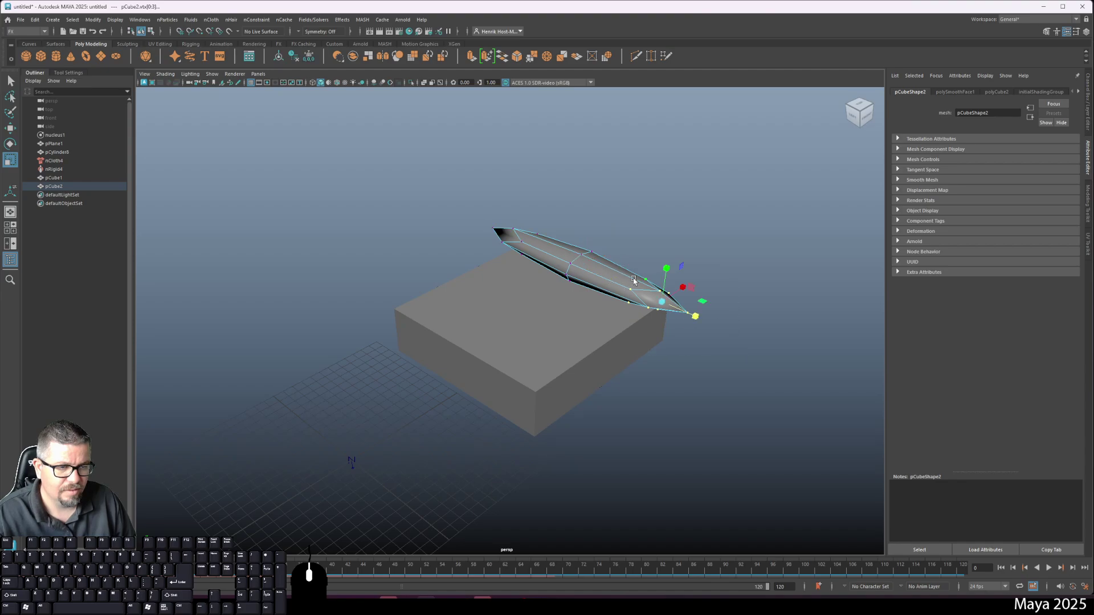
mouse_move(696, 317)
left_mouse_down()
mouse_move(678, 314)
mouse_move(695, 316)
left_mouse_up()
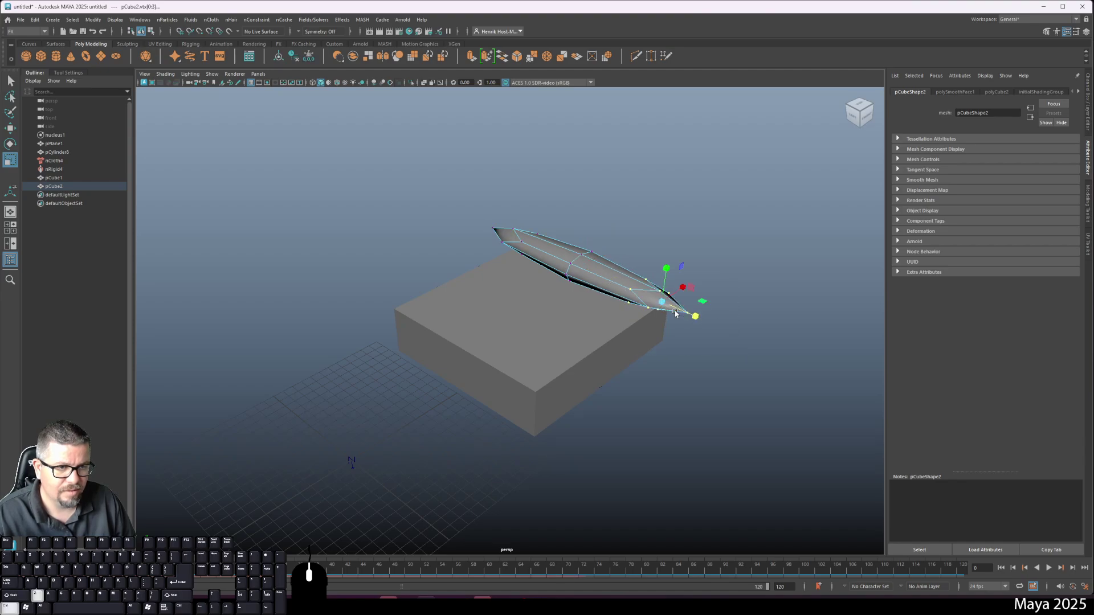
key("ctrl+z")
key("ctrl+z")
key("ctrl+z")
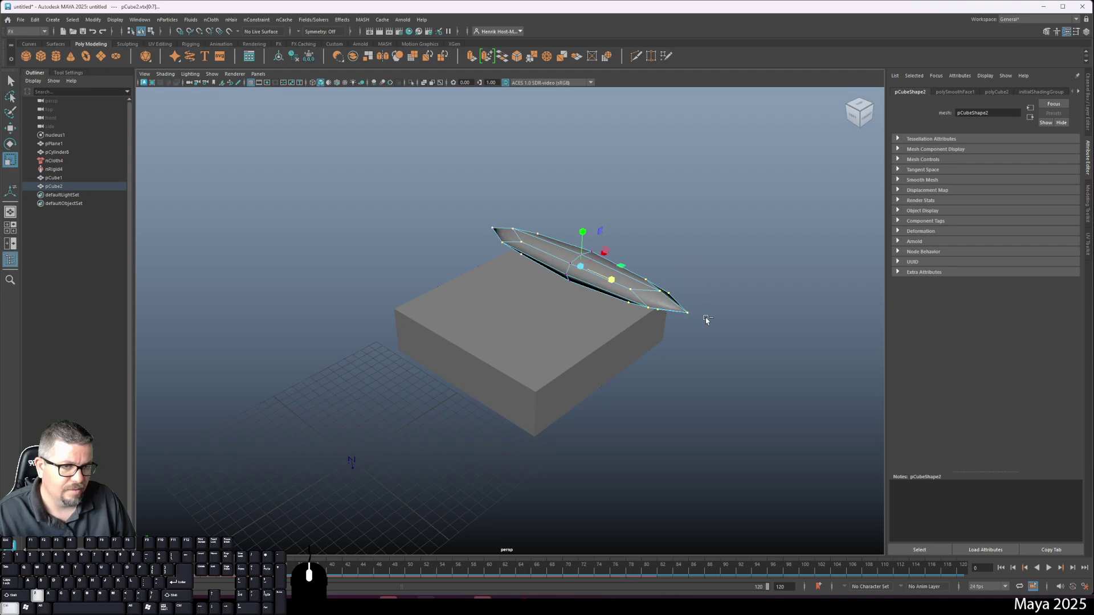
Return the pillow to object selection and smooth it twice more with one division each
left_click(707, 336)
left_click_drag(684, 344, 616, 321, "alt")
right_click(659, 324)
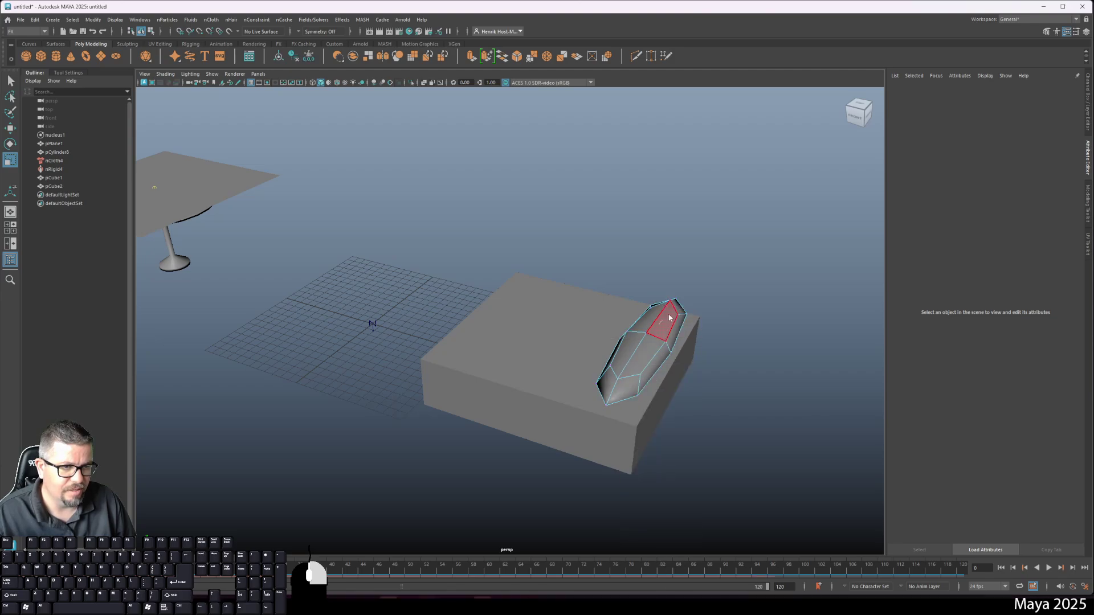
left_click(666, 327)
right_click_drag(665, 327, 657, 375, "shift")
left_click_drag(576, 381, 617, 254, "alt")
left_click(629, 319)
right_click_drag(618, 254, 647, 429, "alt")
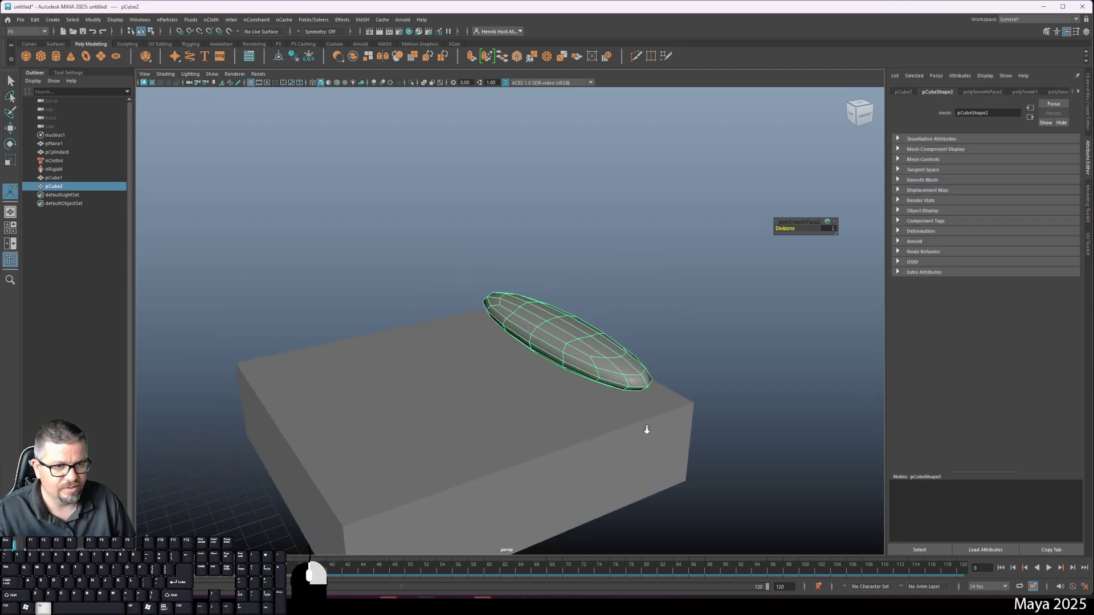
right_click(560, 332, "shift")
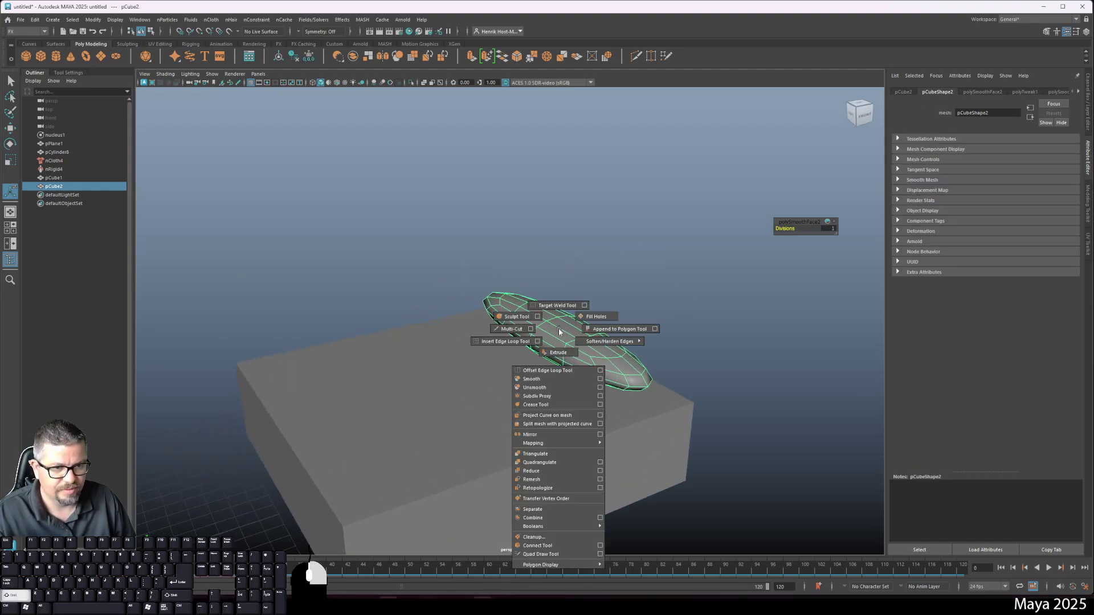
left_click(567, 379)
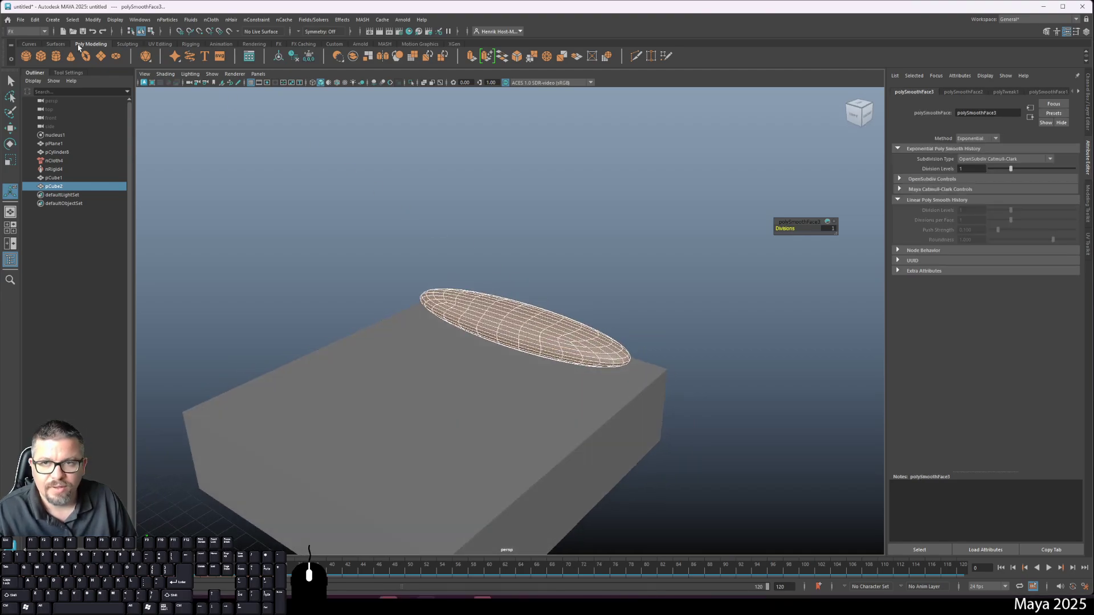
Start the Sculpt Tool on the pillow, show its tool settings and reduce the brush size to about 1.3
left_click(135, 44)
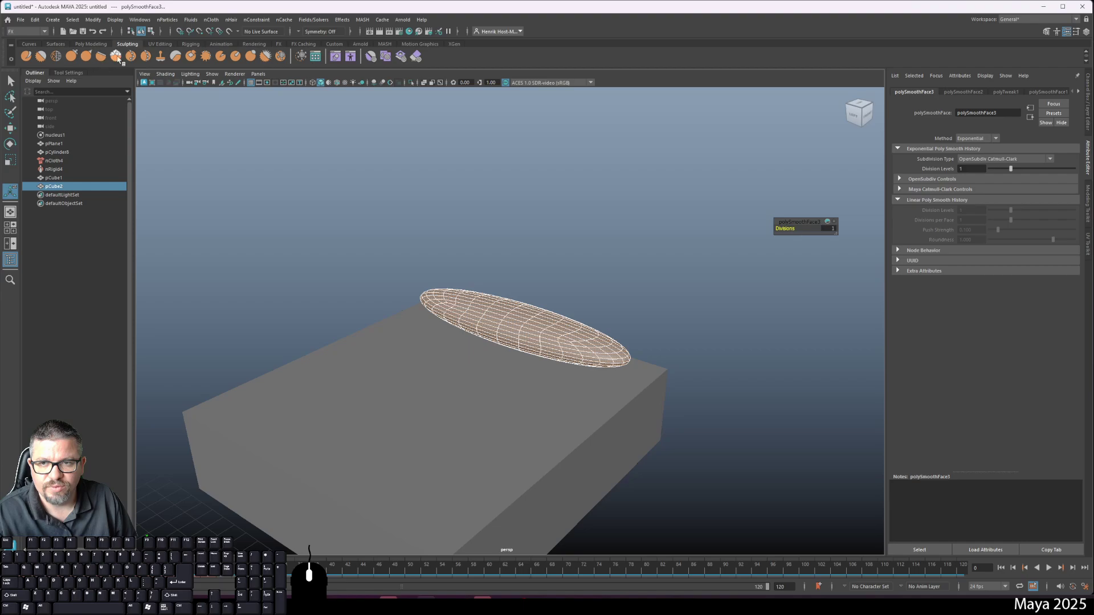
left_click(596, 260)
left_click(473, 318)
left_click(26, 56)
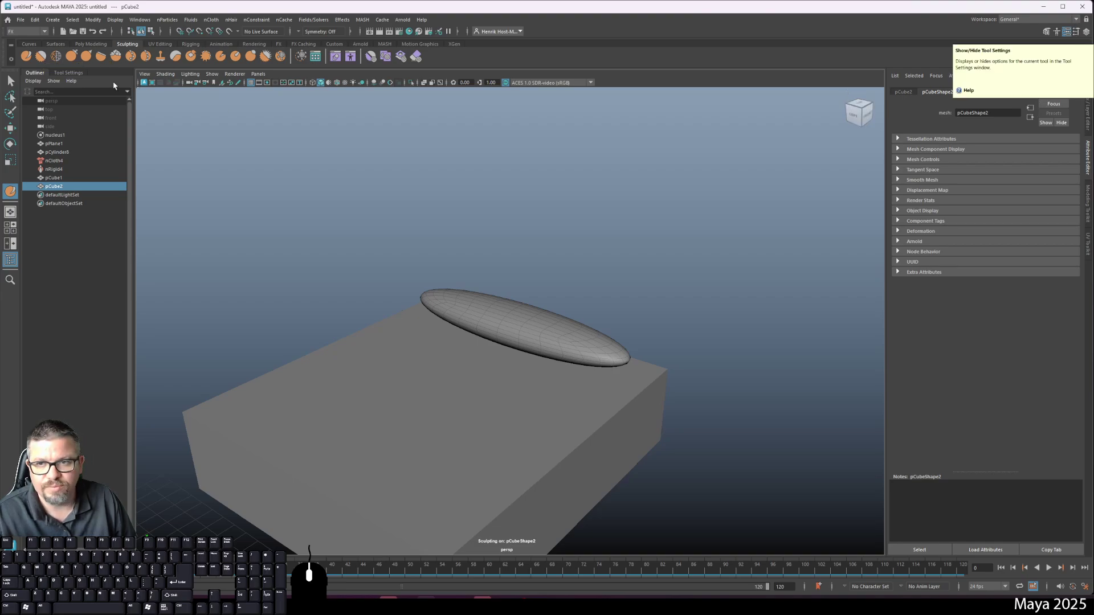
left_click(68, 73)
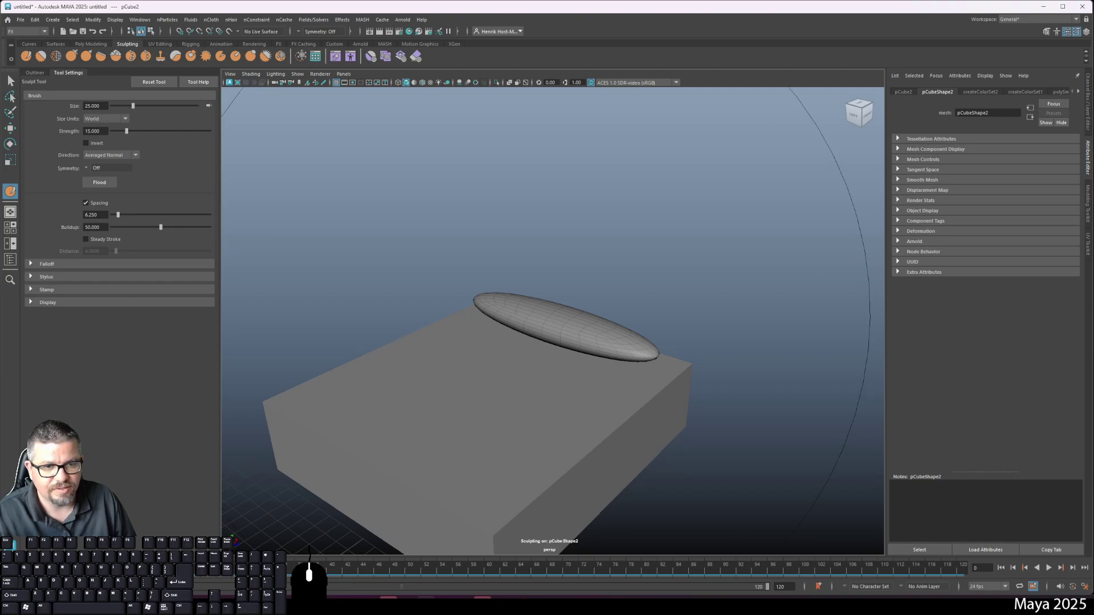
left_click_drag(544, 302, 256, 303)
Try sculpting the pillow's far end with the brush at its default strength, then undo the stroke
left_click_drag(536, 315, 534, 315)
mouse_move(509, 312)
left_mouse_down()
mouse_move(497, 311)
mouse_move(516, 298)
left_mouse_up()
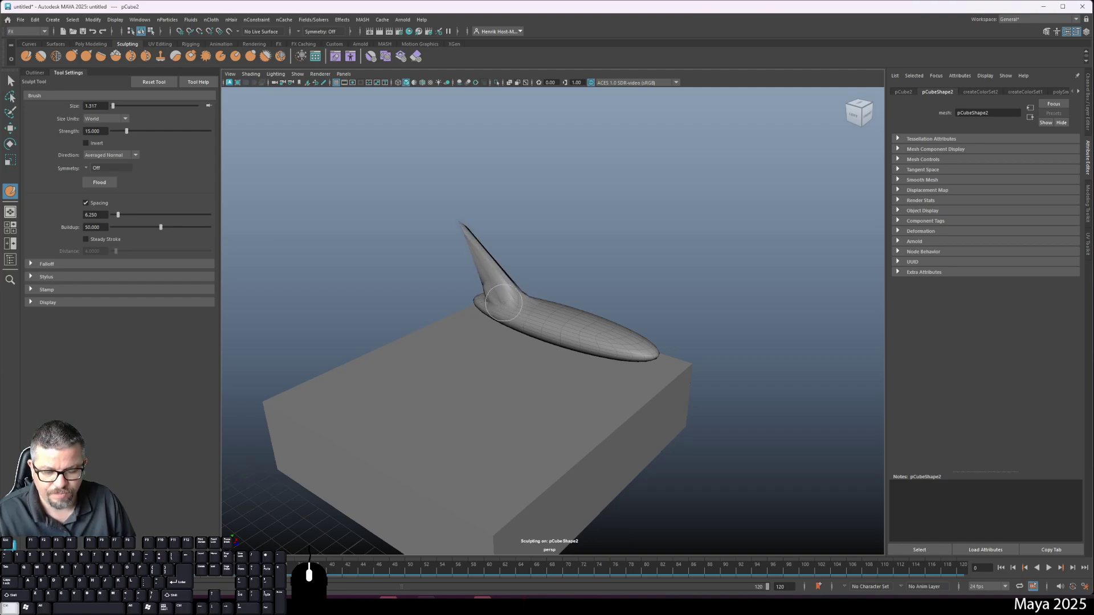
key("ctrl+z")
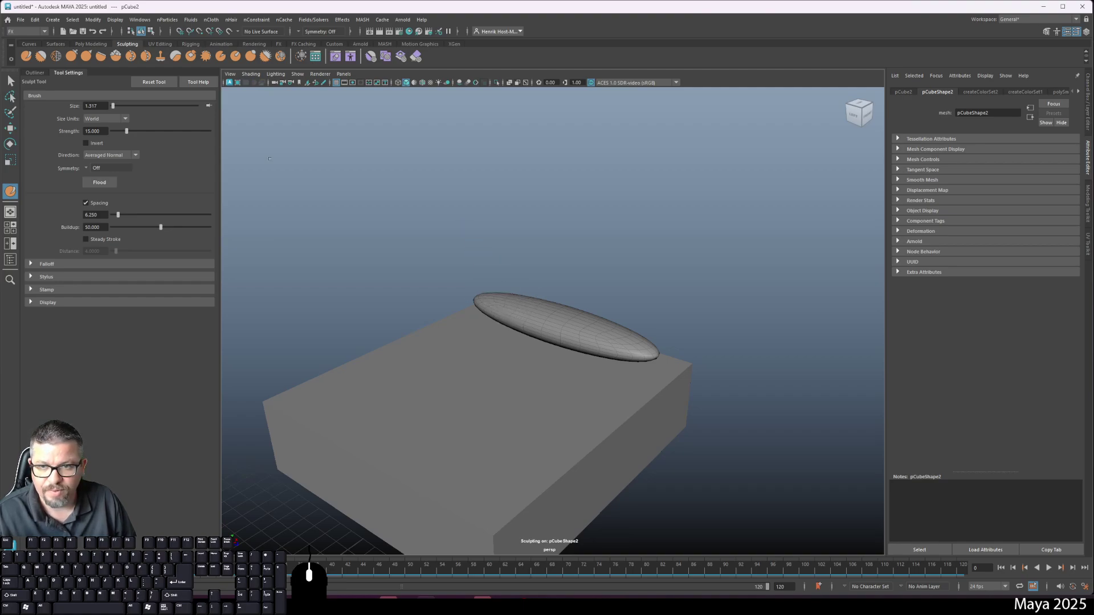
Set the Sculpt Tool's brush strength to 1
double_click(93, 131)
type("1")
key("Return")
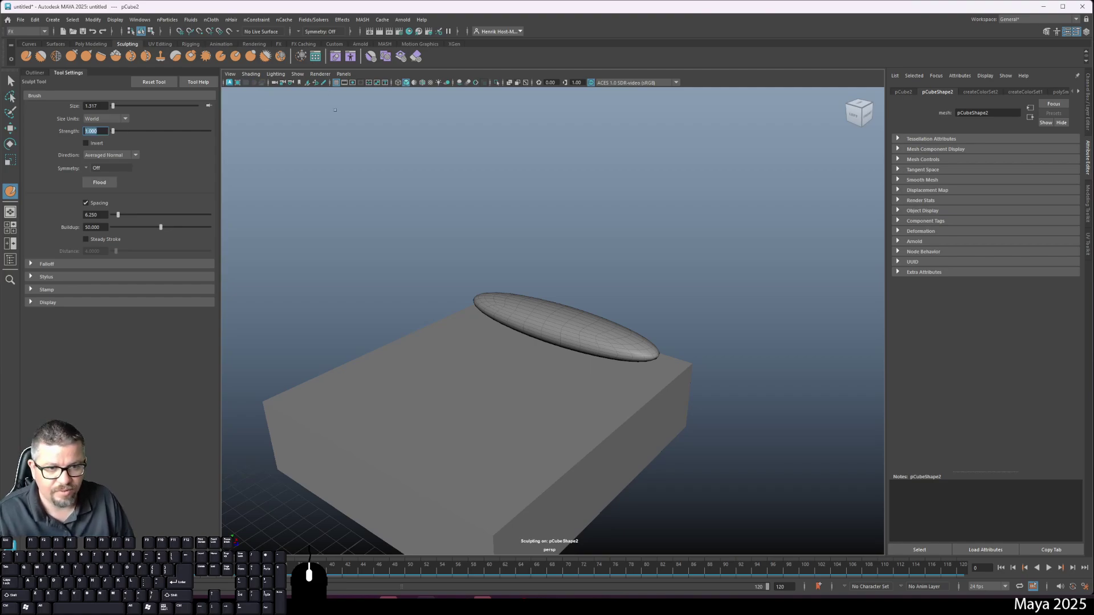
Sculpt raised bumps along the pillow's upper surface and around its near end
left_click_drag(495, 291, 644, 352)
left_click_drag(610, 358, 456, 368, "alt")
mouse_move(656, 417)
left_mouse_down()
mouse_move(636, 409)
mouse_move(632, 381)
mouse_move(658, 393)
left_mouse_up()
mouse_move(678, 394)
left_mouse_down()
mouse_move(720, 347)
mouse_move(627, 424)
mouse_move(708, 386)
mouse_move(656, 368)
left_mouse_up()
Smooth out the sculpted bumps along the pillow's front, top and near end with the brush's smoothing mode
mouse_move(598, 342)
left_mouse_down("shift")
mouse_move(613, 348)
mouse_move(513, 365)
left_mouse_up("shift")
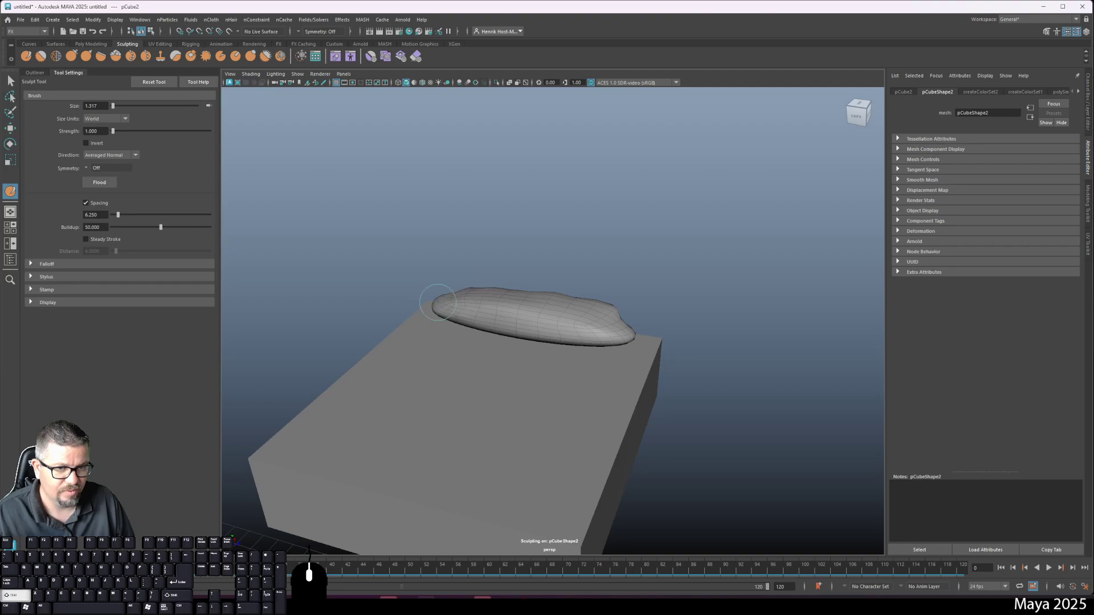
mouse_move(615, 340)
left_mouse_down("shift")
mouse_move(624, 334)
mouse_move(613, 313)
left_mouse_up("shift")
mouse_move(473, 311)
left_mouse_down("shift")
mouse_move(570, 317)
mouse_move(530, 319)
mouse_move(516, 293)
mouse_move(478, 328)
mouse_move(576, 328)
mouse_move(484, 334)
mouse_move(455, 320)
mouse_move(608, 343)
left_mouse_up("shift")
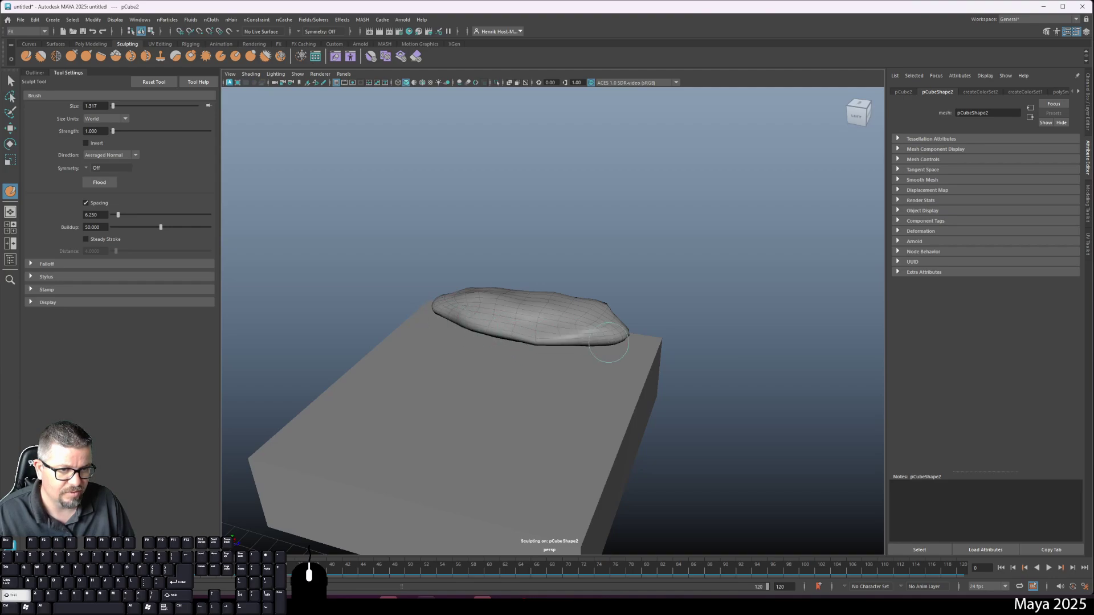
mouse_move(540, 343)
left_mouse_down("alt")
mouse_move(593, 317)
mouse_move(582, 292)
mouse_move(595, 297)
mouse_move(585, 412)
mouse_move(663, 419)
left_mouse_up("alt")
left_click_drag(594, 396, 750, 410, "alt")
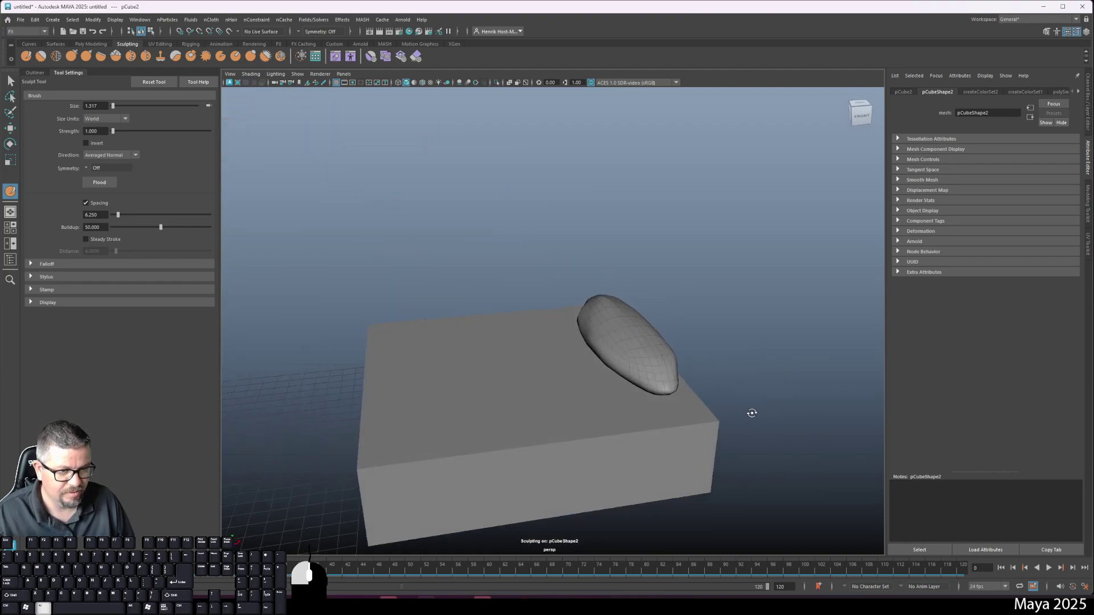
left_click_drag(589, 316, 473, 342, "alt")
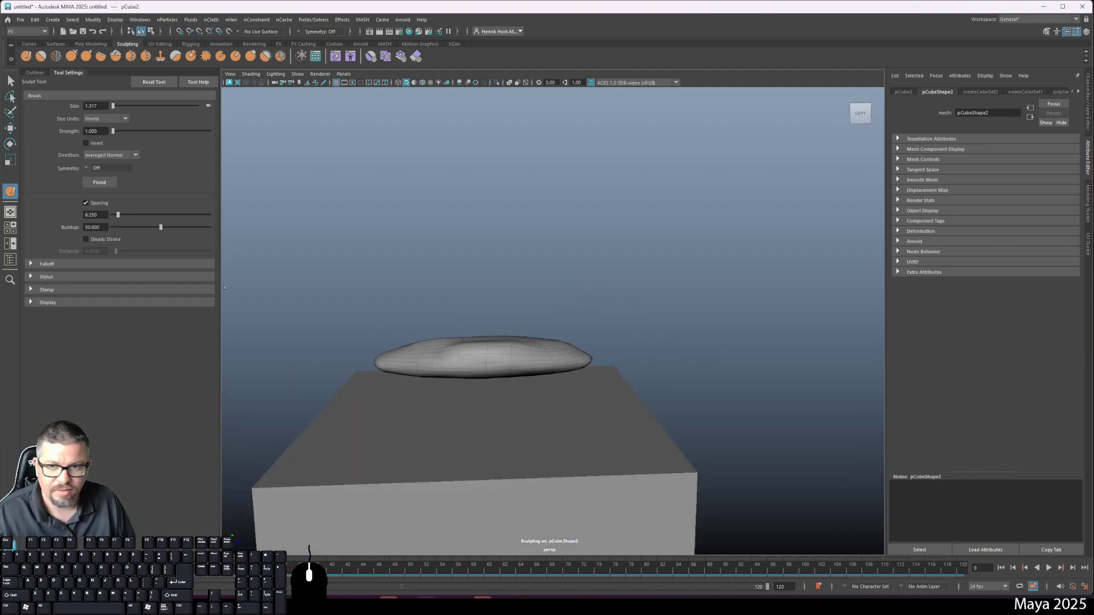
Reduce the Sculpt Tool's brush strength to 0.5
double_click(91, 131)
type("0.5")
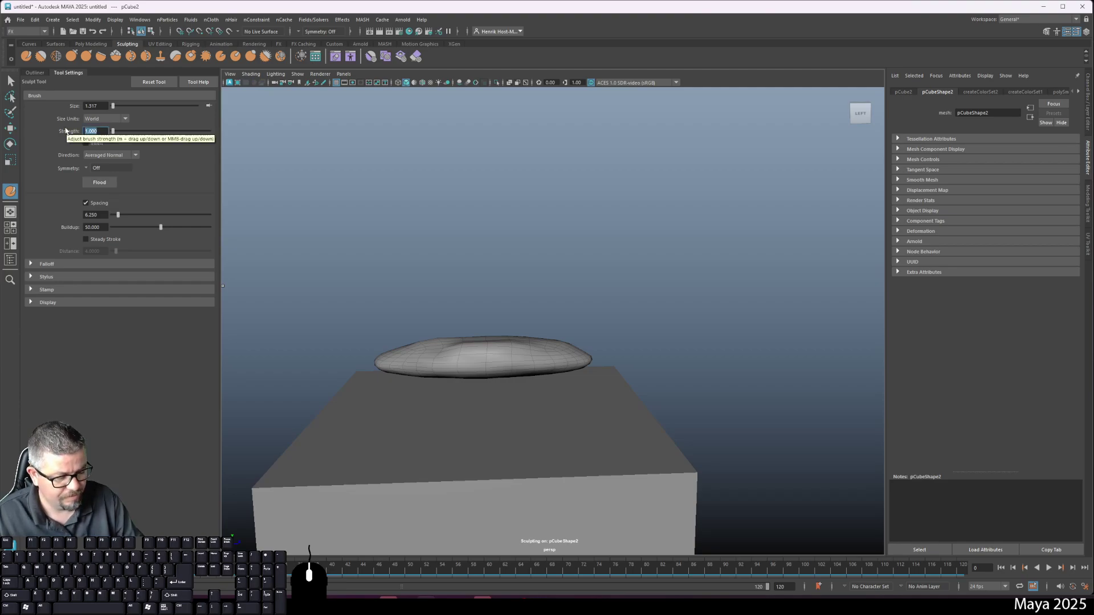
key("Return")
mouse_move(317, 248)
left_mouse_down("alt")
mouse_move(450, 330)
mouse_move(451, 311)
left_mouse_up("alt")
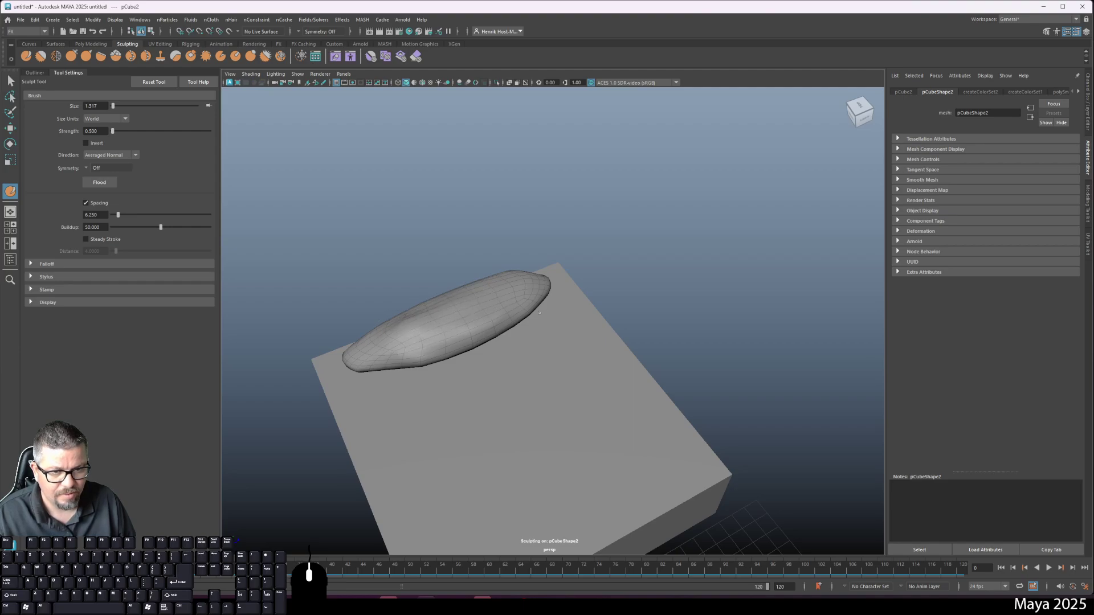
Leave sculpting and smooth the pillow mesh once more for a denser surface
left_click(10, 83)
right_click(490, 311, "shift")
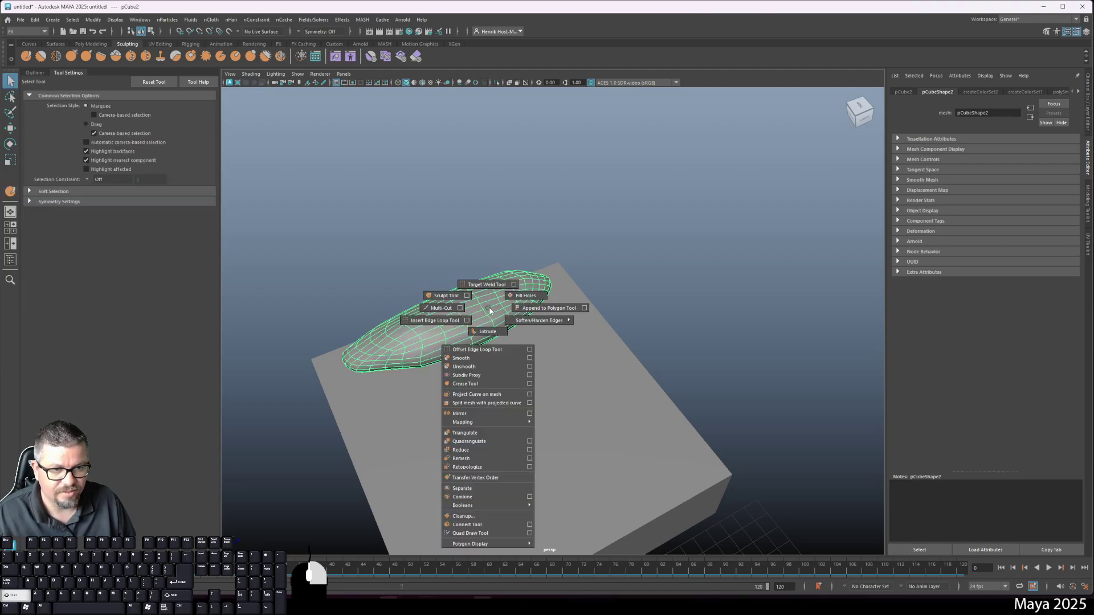
right_click_drag(490, 348, 453, 292, "shift")
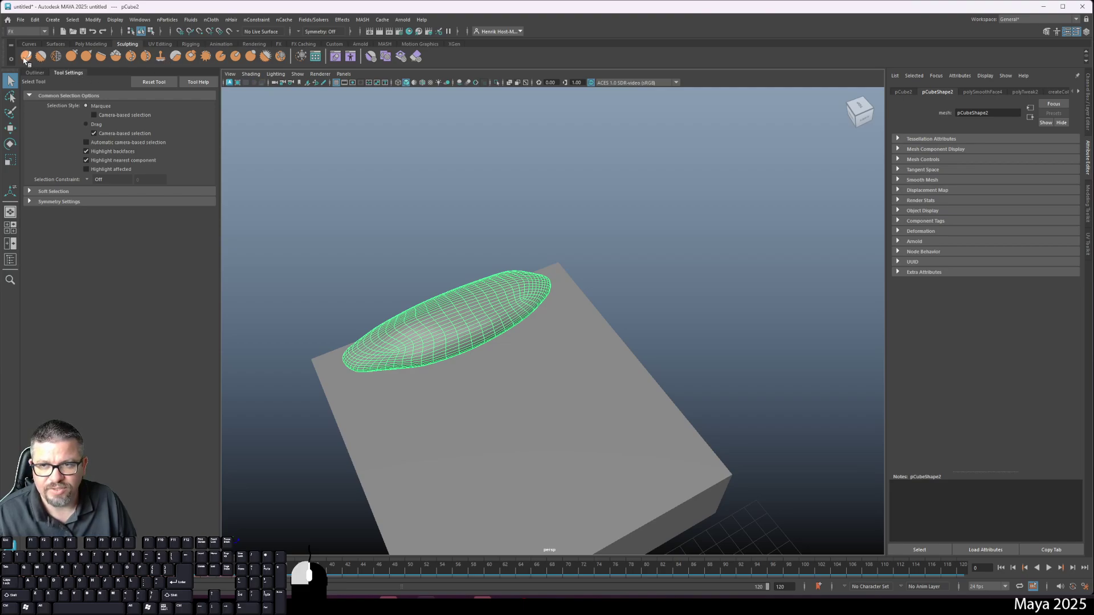
Restart the Sculpt Tool on the denser pillow and build up uneven volume along its top and sides
left_click(25, 58)
mouse_move(438, 316)
left_mouse_down("alt")
mouse_move(469, 341)
mouse_move(482, 334)
left_mouse_up("alt")
mouse_move(436, 365)
left_mouse_down()
mouse_move(488, 331)
mouse_move(524, 353)
mouse_move(326, 368)
mouse_move(339, 410)
mouse_move(288, 424)
mouse_move(374, 435)
mouse_move(496, 354)
mouse_move(416, 383)
left_mouse_up()
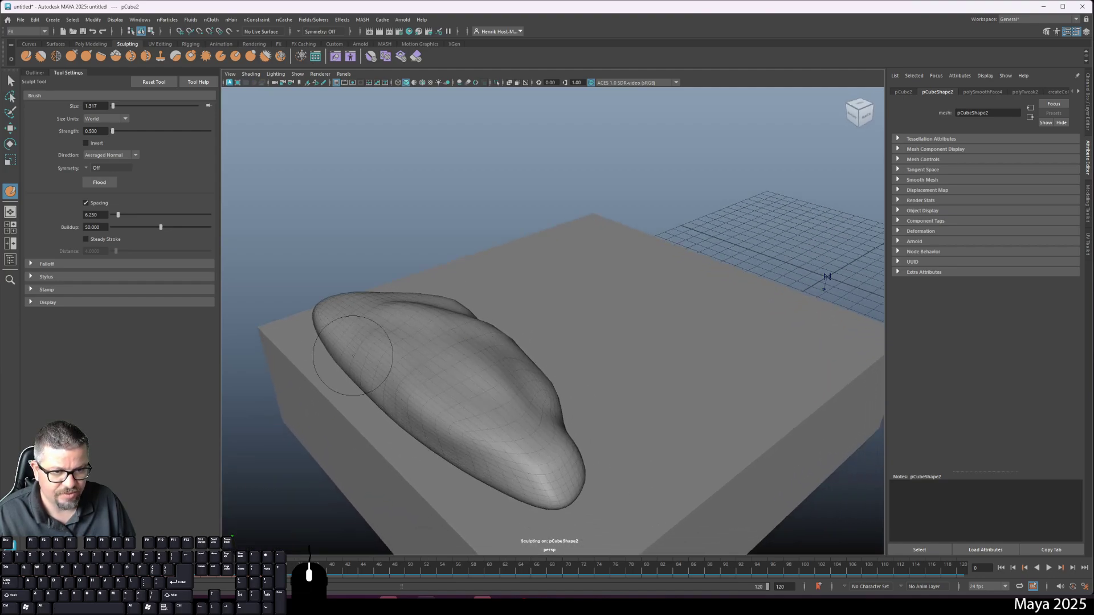
left_click_drag(359, 354, 655, 410, "alt")
mouse_move(520, 454)
left_mouse_down()
mouse_move(455, 437)
mouse_move(598, 456)
mouse_move(709, 439)
mouse_move(656, 448)
left_mouse_up()
mouse_move(655, 447)
left_mouse_down()
mouse_move(684, 411)
mouse_move(661, 421)
left_mouse_up()
Sculpt the pillow's other end, soften the strokes and press an inverted stroke into its top to form a dent
mouse_move(665, 383)
left_mouse_down("alt")
mouse_move(627, 376)
mouse_move(575, 337)
left_mouse_up("alt")
mouse_move(684, 274)
left_mouse_down()
mouse_move(564, 254)
mouse_move(701, 245)
mouse_move(746, 258)
left_mouse_up()
mouse_move(746, 259)
left_mouse_down("shift")
mouse_move(758, 251)
mouse_move(758, 222)
mouse_move(769, 242)
mouse_move(773, 233)
left_mouse_up("shift")
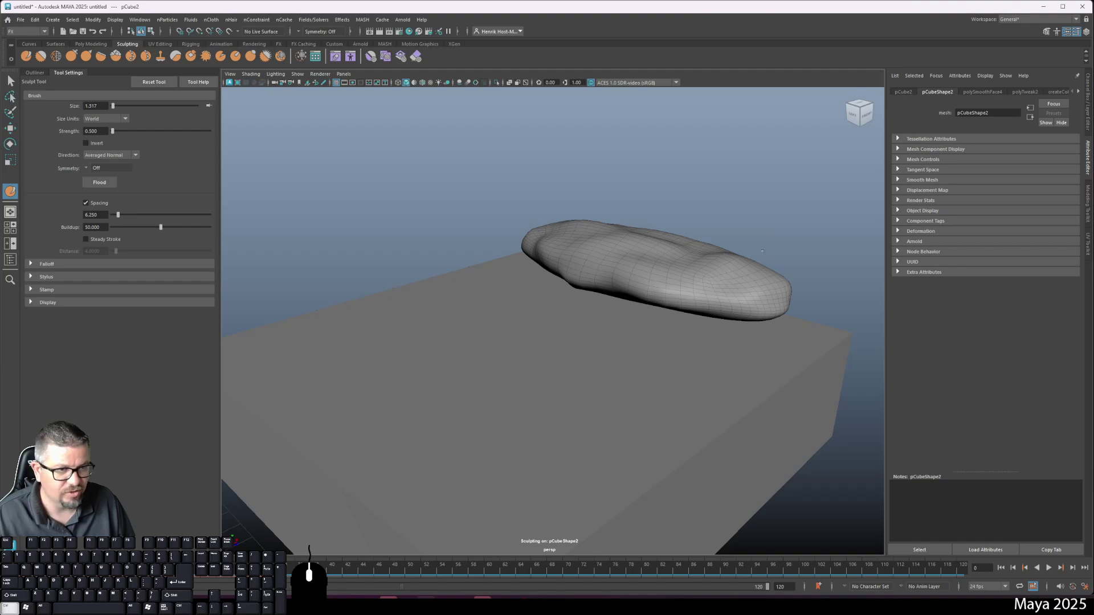
left_click_drag(762, 280, 720, 257, "ctrl")
mouse_move(716, 258)
left_mouse_down()
mouse_move(570, 227)
mouse_move(588, 240)
mouse_move(596, 217)
left_mouse_up()
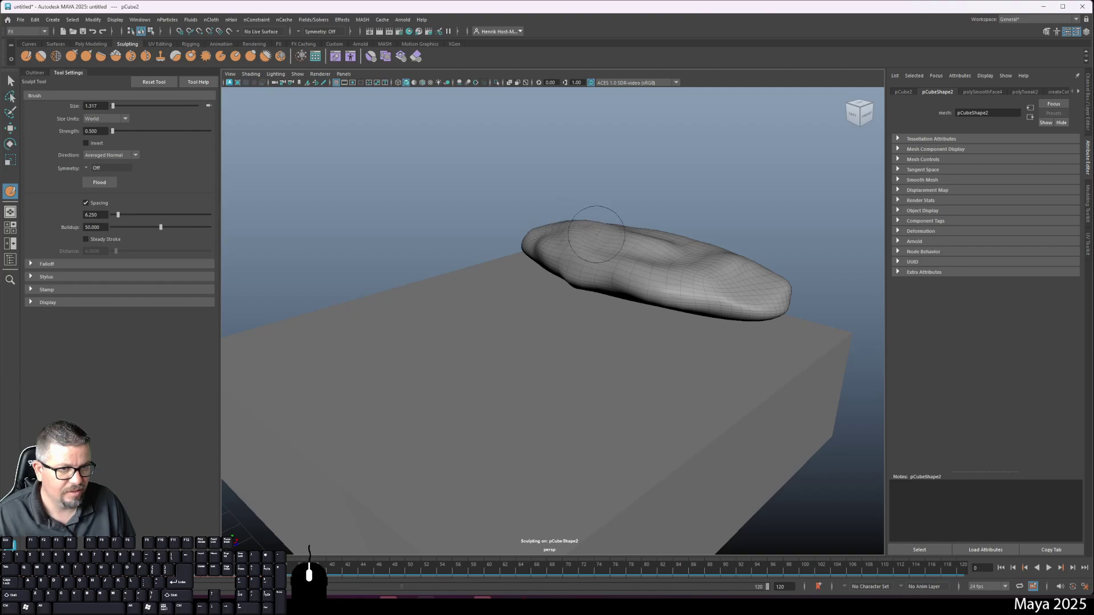
Finish sculpting the edge of the pillow facing the bed's middle, then return to the Select Tool
mouse_move(598, 268)
left_mouse_down("alt")
mouse_move(539, 298)
mouse_move(570, 244)
mouse_move(644, 324)
left_mouse_up("alt")
scroll(557, 263, "down", 1)
mouse_move(556, 263)
left_mouse_down("alt")
mouse_move(547, 279)
mouse_move(581, 308)
mouse_move(534, 357)
mouse_move(551, 357)
left_mouse_up("alt")
left_click_drag(491, 345, 516, 354)
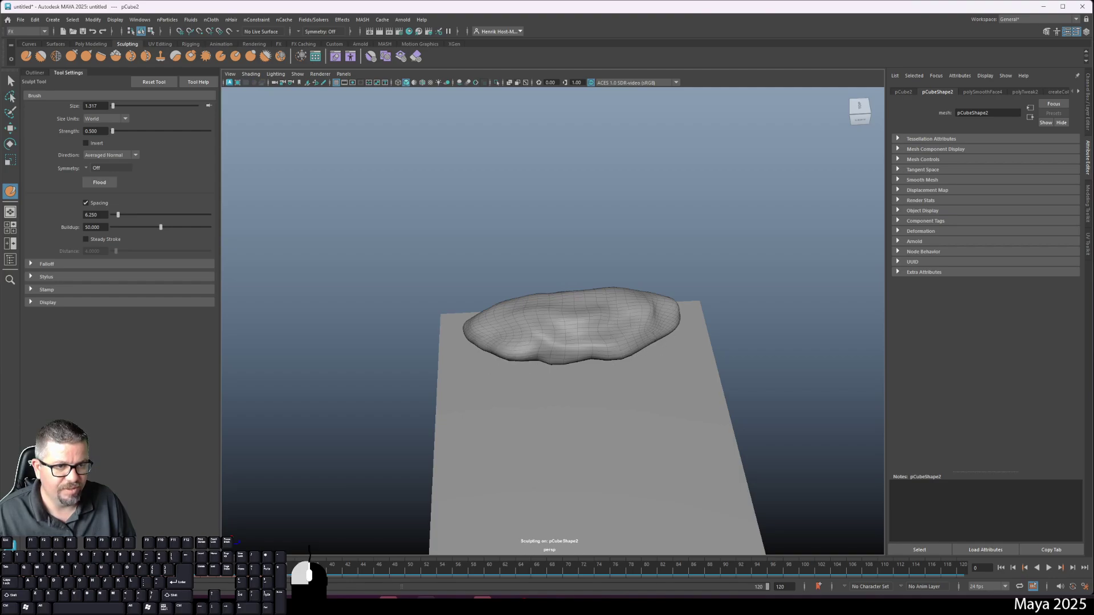
left_click_drag(644, 341, 403, 255, "alt")
left_click(11, 79)
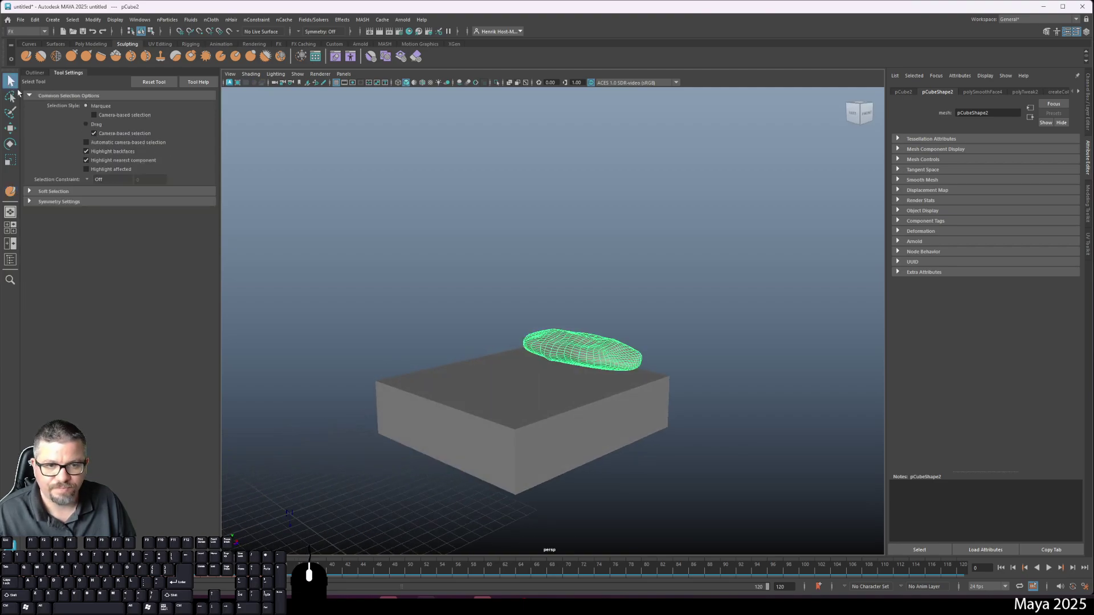
Move the pillow slightly so it rests at the head of the bed block, then clear the selection
key("w")
left_click_drag(573, 304, 583, 315)
left_click(733, 367)
left_click_drag(733, 367, 592, 385, "alt")
left_click(592, 386)
left_click(671, 338)
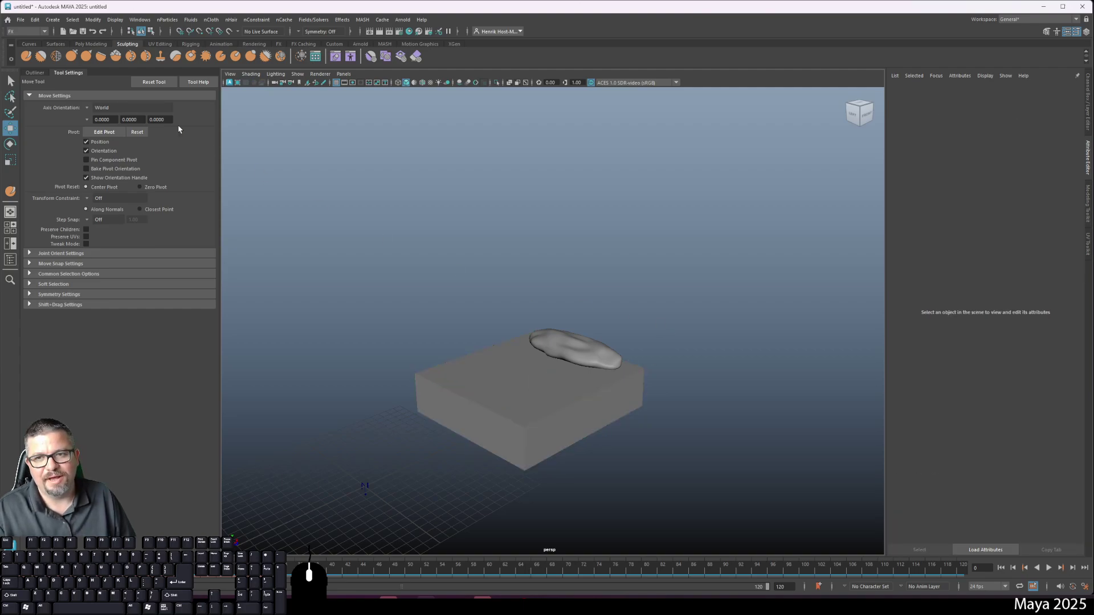
Create a polygon plane at the origin and scale it up uniformly to about the grid's size
left_click(29, 44)
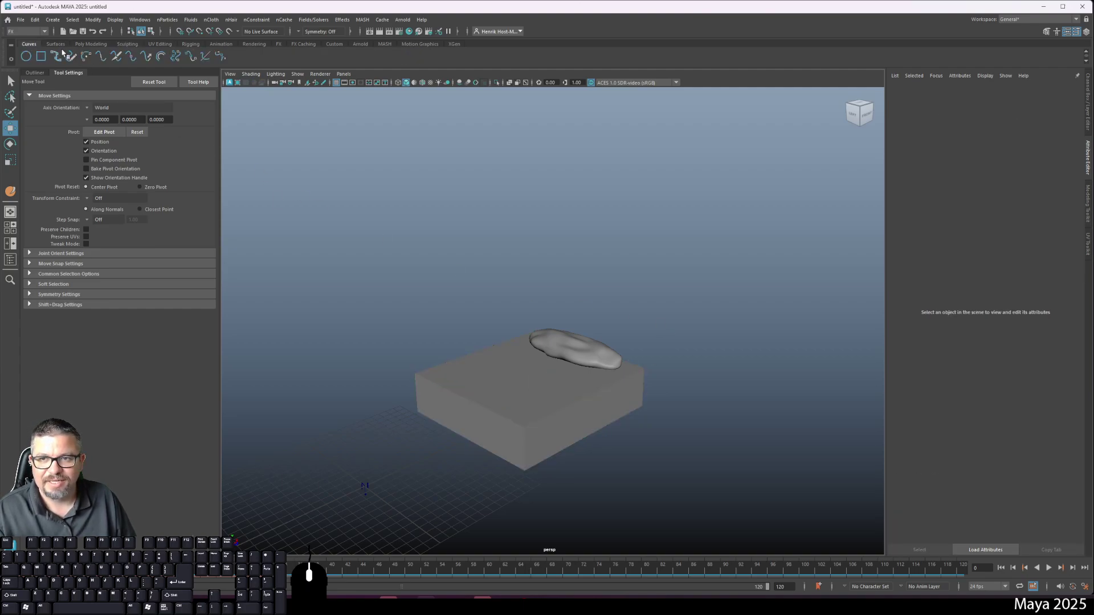
left_click(91, 44)
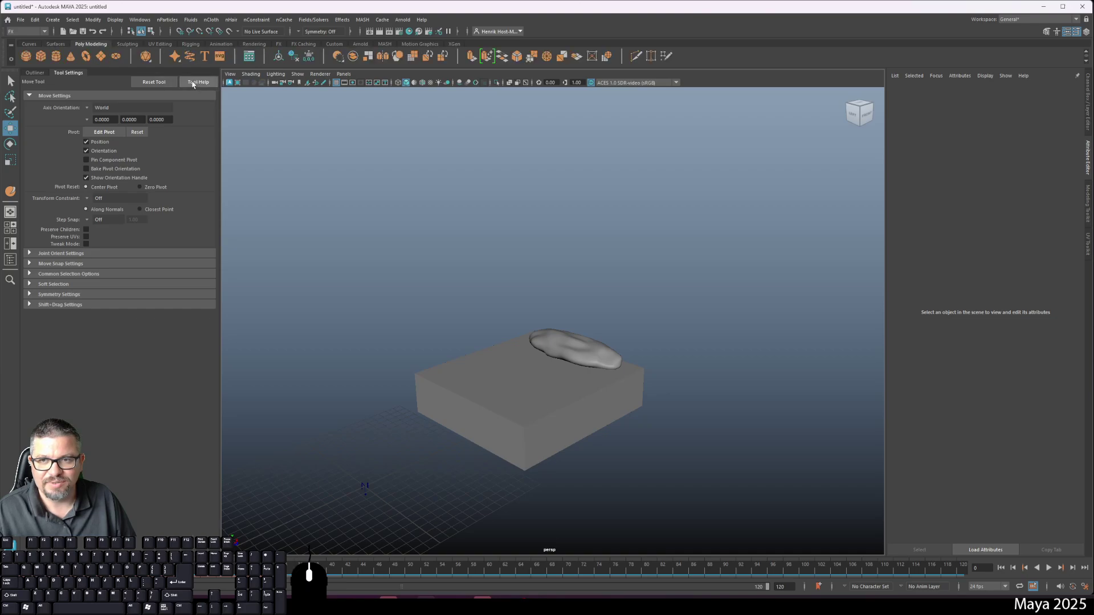
left_click(365, 486)
key("r")
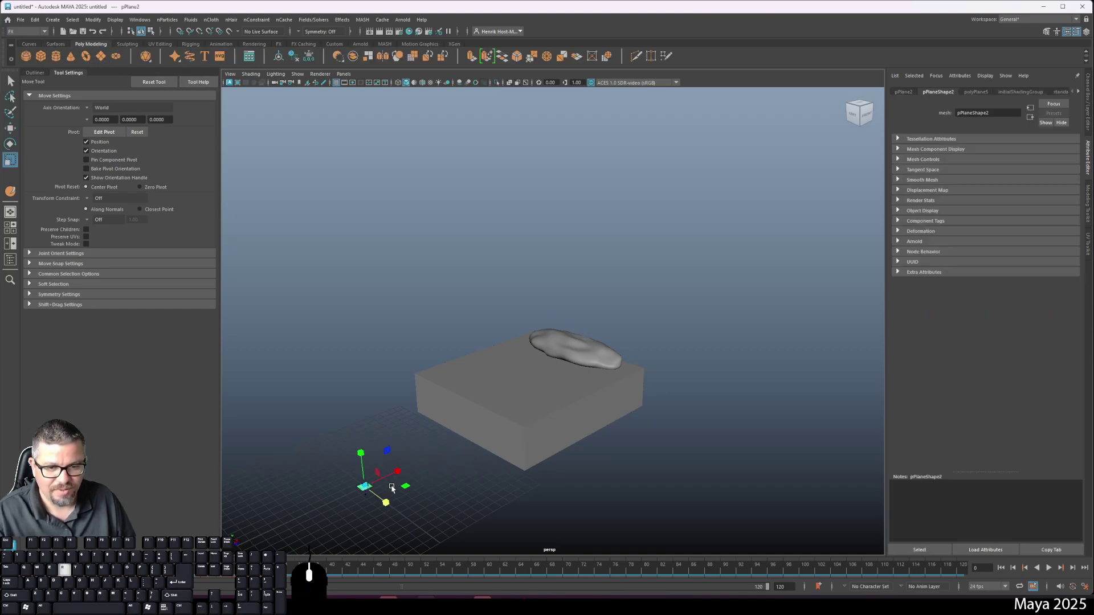
left_click_drag(365, 486, 533, 513)
Move the plane above the bed and pillow and scale it so it overhangs the block on all sides
key("w")
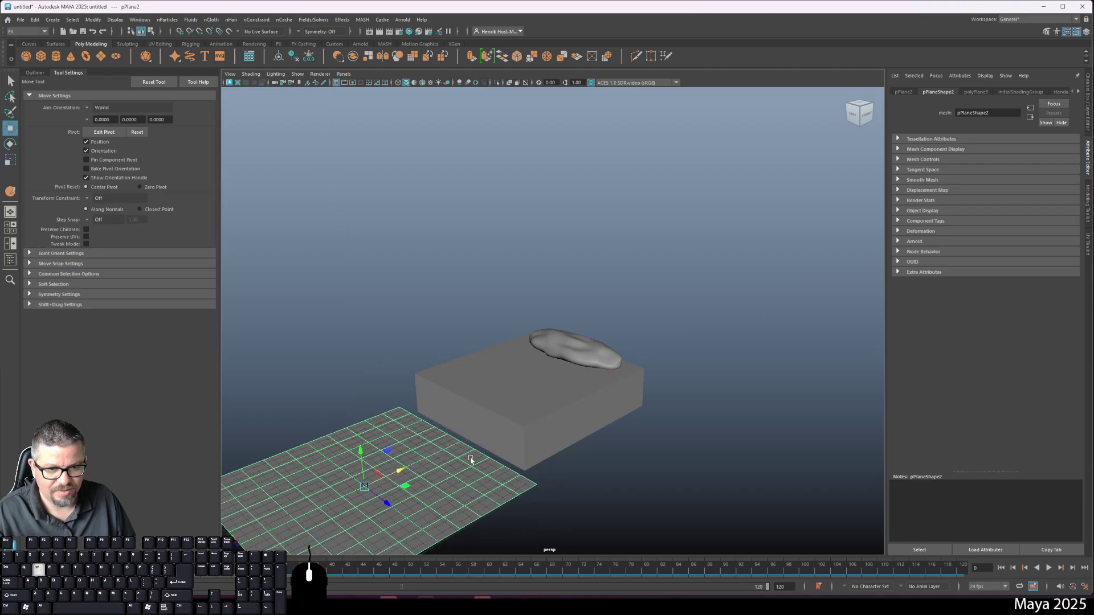
left_click_drag(407, 473, 530, 308)
key("r")
key("w")
key("r")
mouse_move(563, 343)
left_mouse_down()
mouse_move(573, 350)
mouse_move(557, 322)
left_mouse_up()
left_click_drag(542, 378, 440, 374, "alt")
left_click_drag(556, 325, 549, 327)
key("w")
left_click_drag(667, 374, 664, 380, "alt")
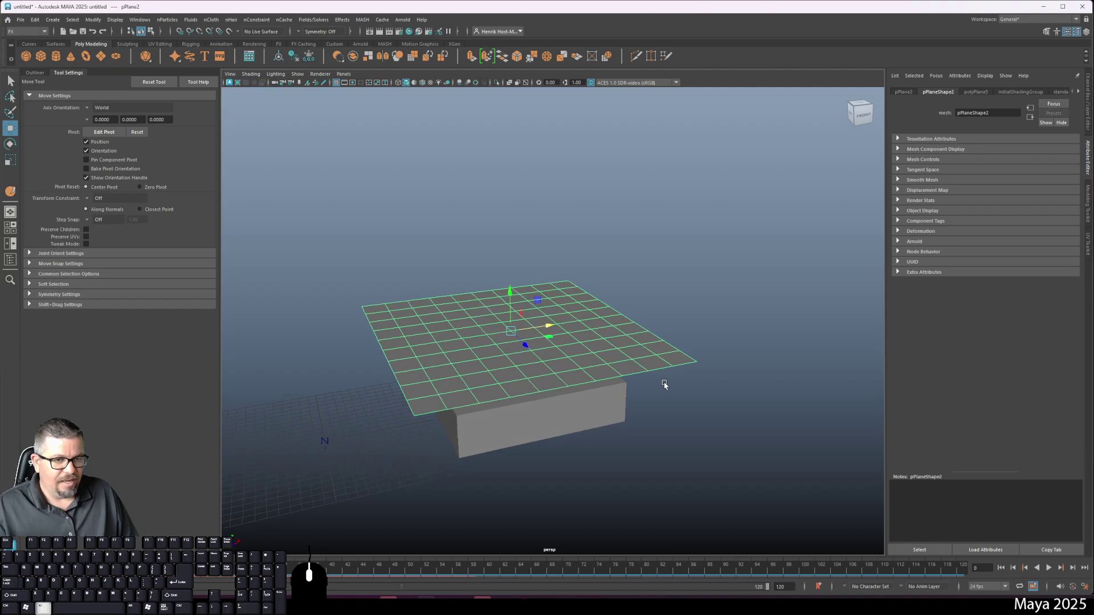
Set the plane's subdivisions to 100 in width and 100 in height
left_click(1089, 183)
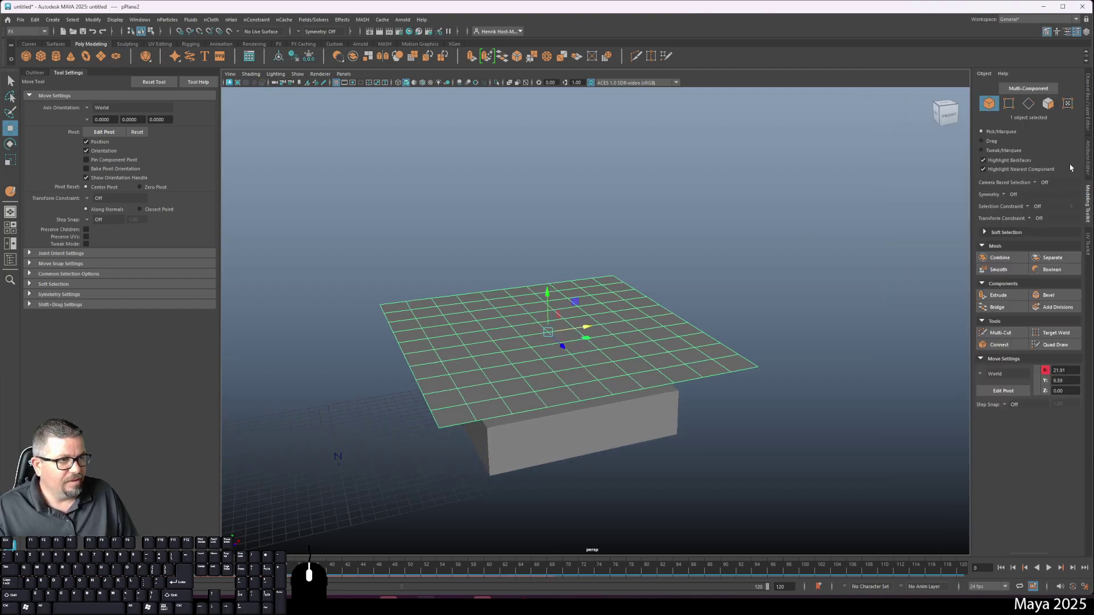
left_click(1087, 158)
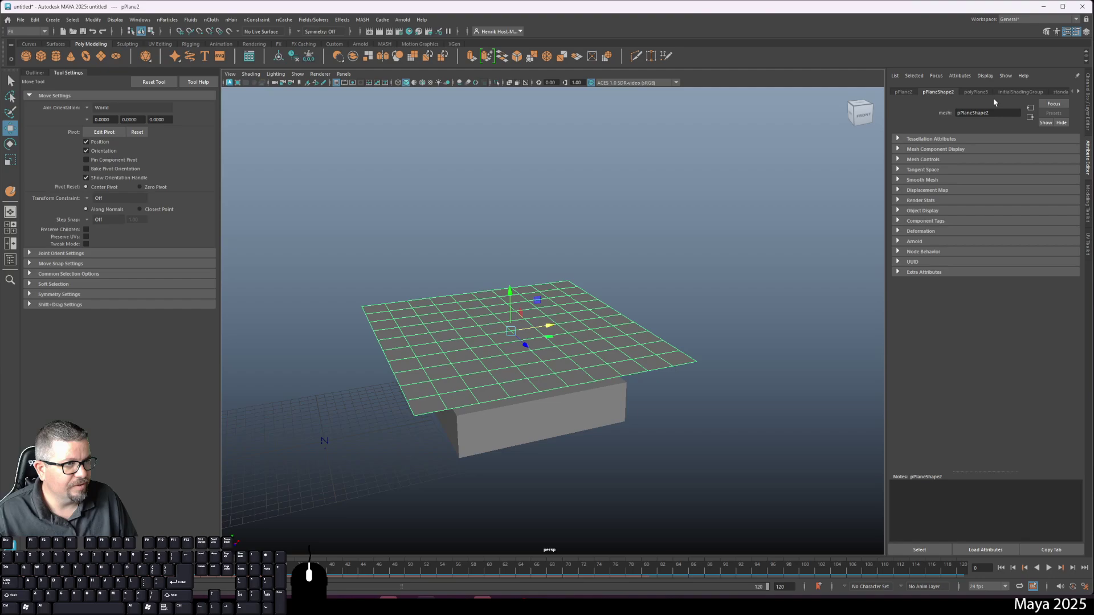
left_click(981, 93)
left_click(974, 183)
type("00")
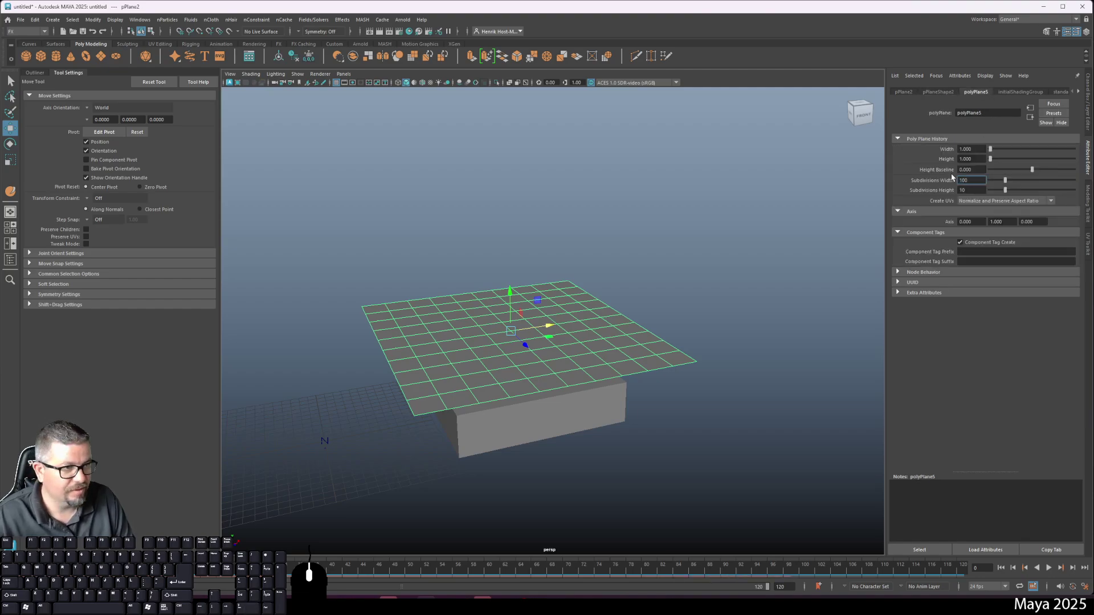
key("Tab")
type("100")
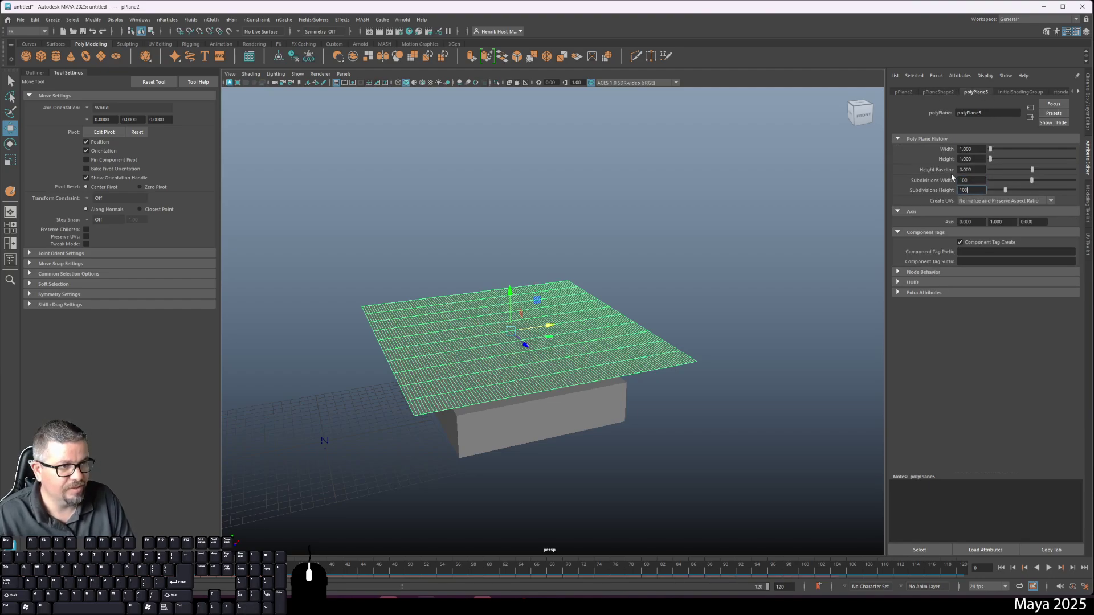
key("Return")
left_click_drag(630, 293, 633, 294, "alt")
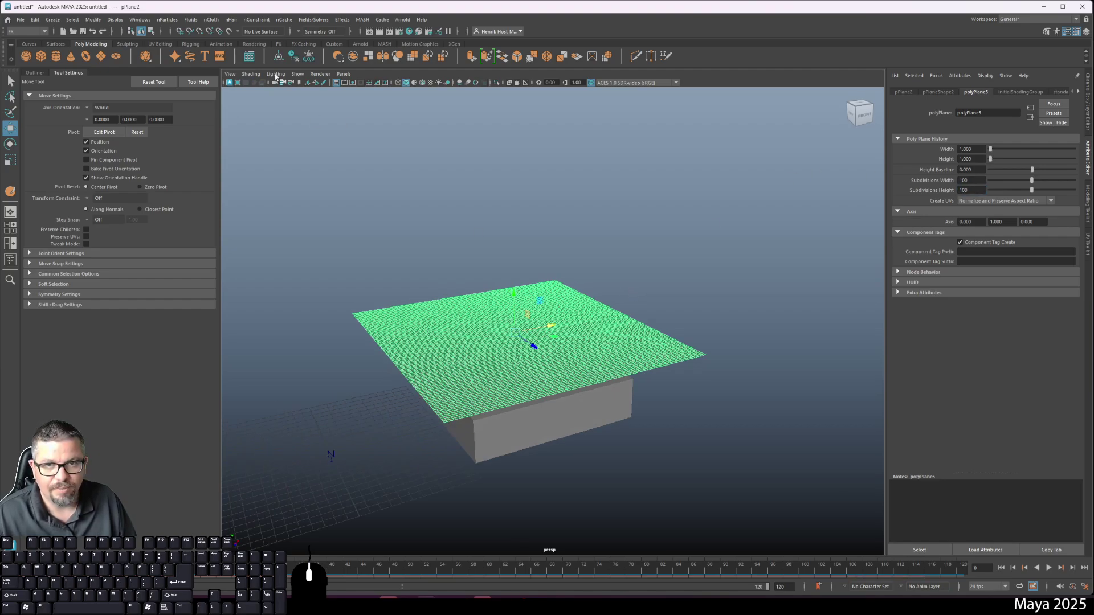
Turn the plane into an nCloth and make the bed block and pillow passive colliders
left_click(211, 20)
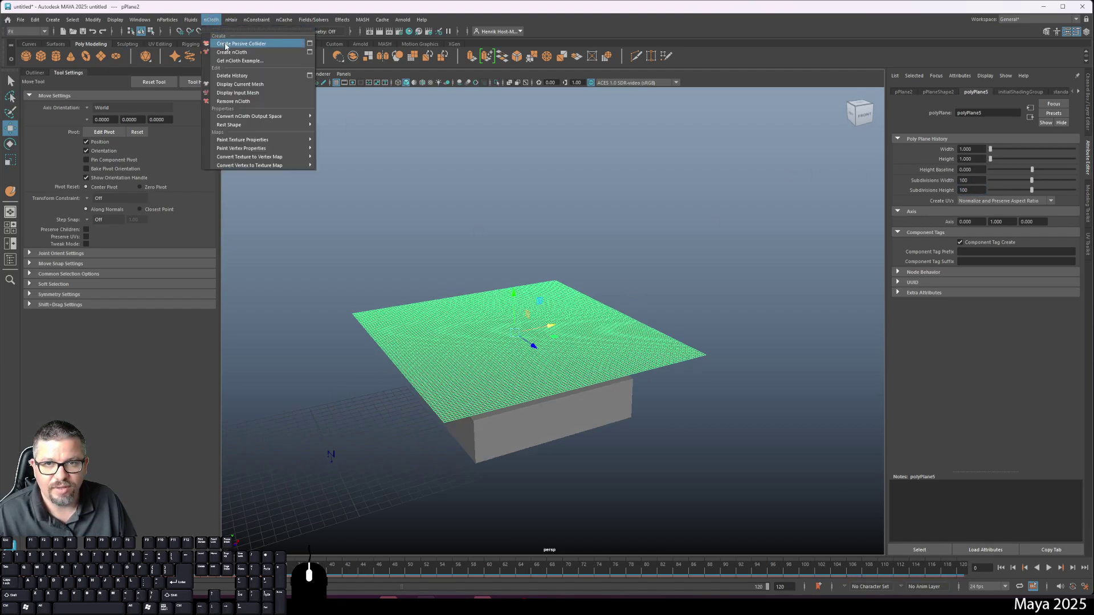
left_click(229, 52)
left_click(530, 441)
left_click_drag(529, 438, 492, 399, "alt")
left_click(557, 351)
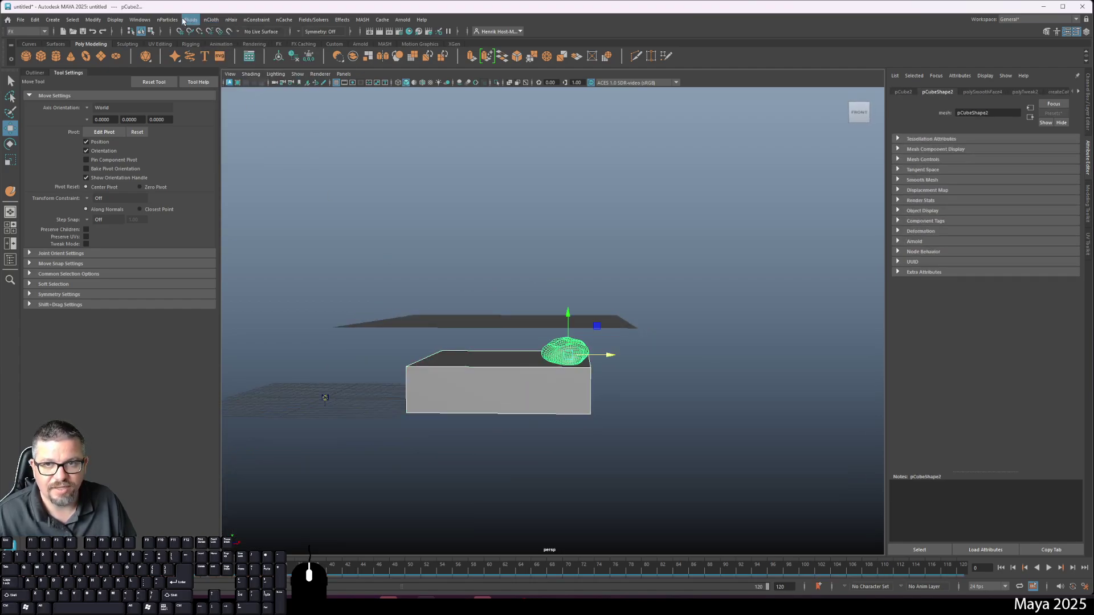
left_click(211, 20)
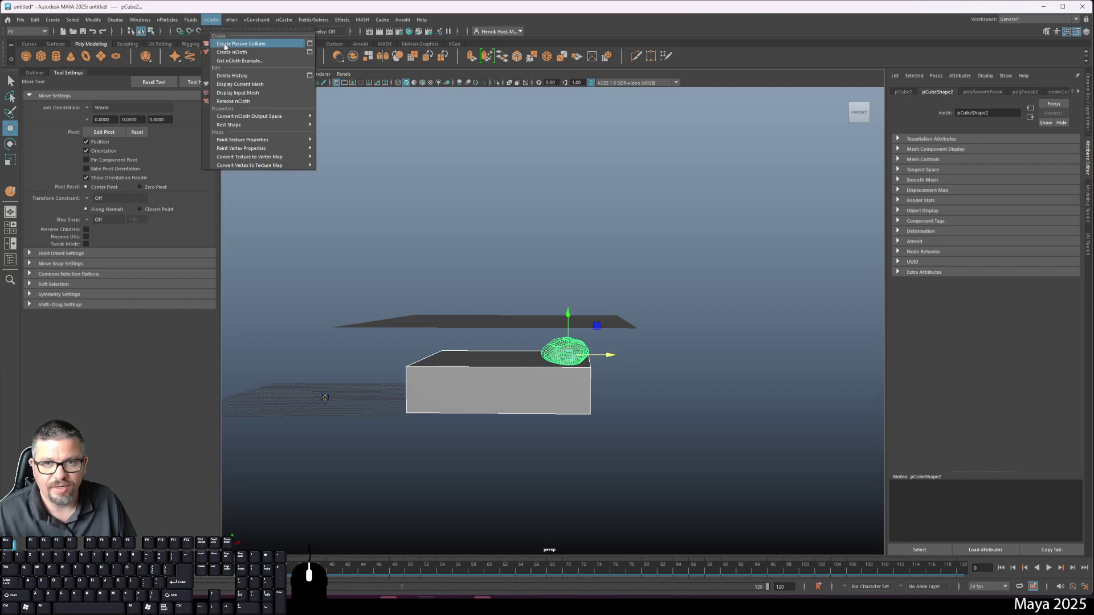
left_click(225, 44)
left_click_drag(463, 351, 482, 357, "alt")
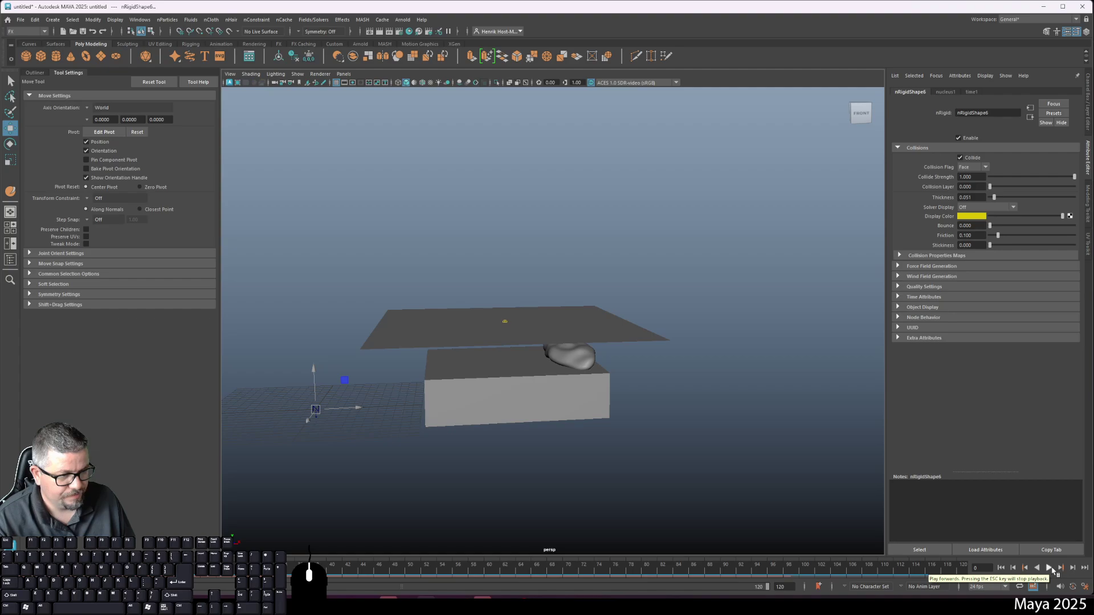
Play the cloth simulation, replay it with pauses at frames 40 and 51, stop at frame 85 and clear the selection
left_click(1051, 569)
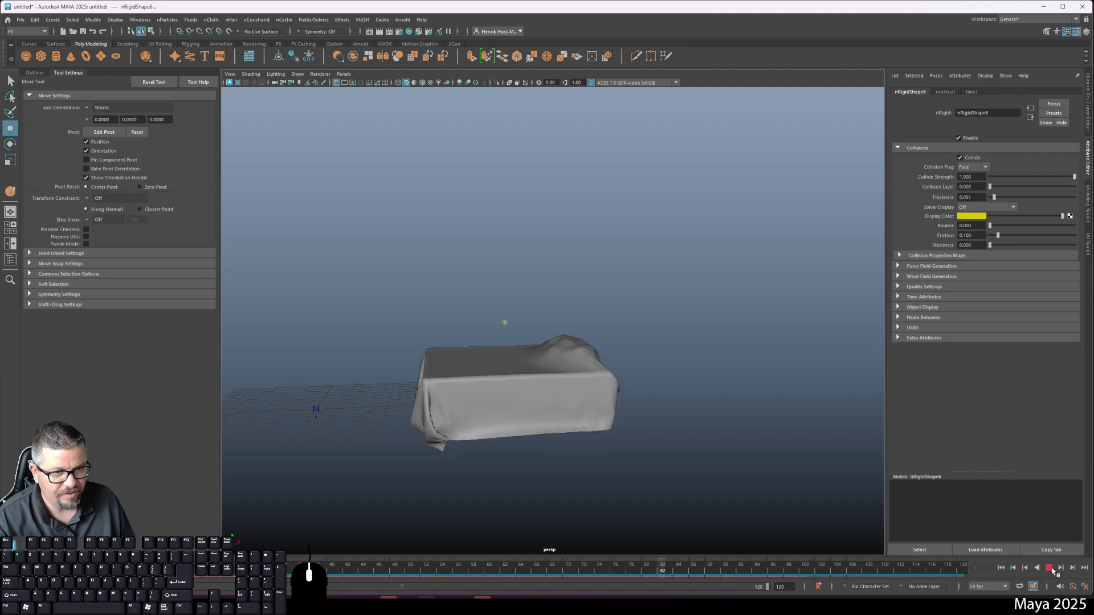
left_click(1050, 568)
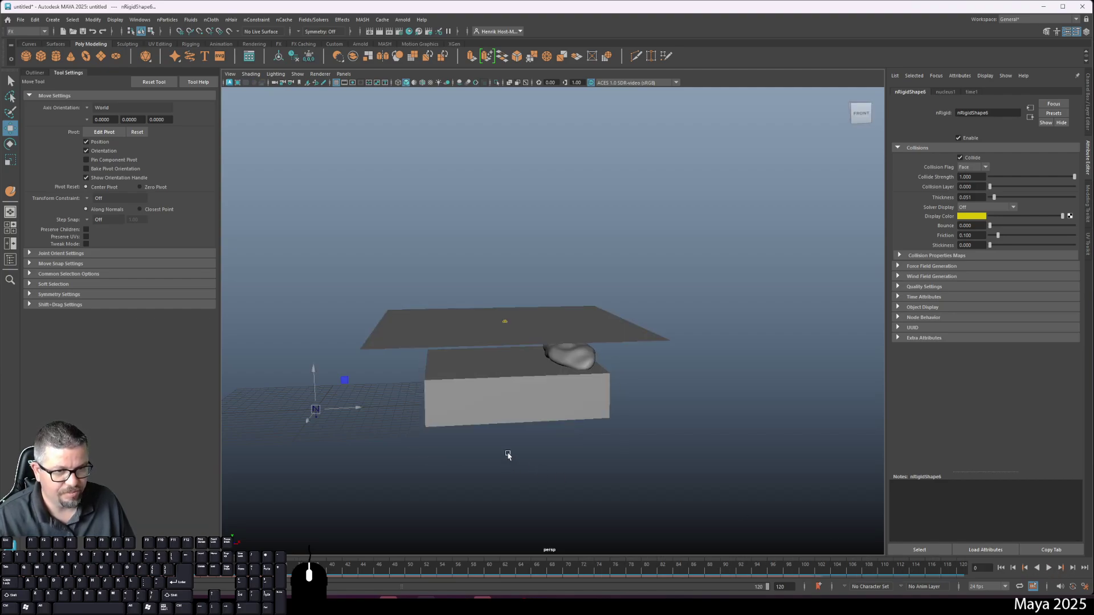
left_click(1050, 568)
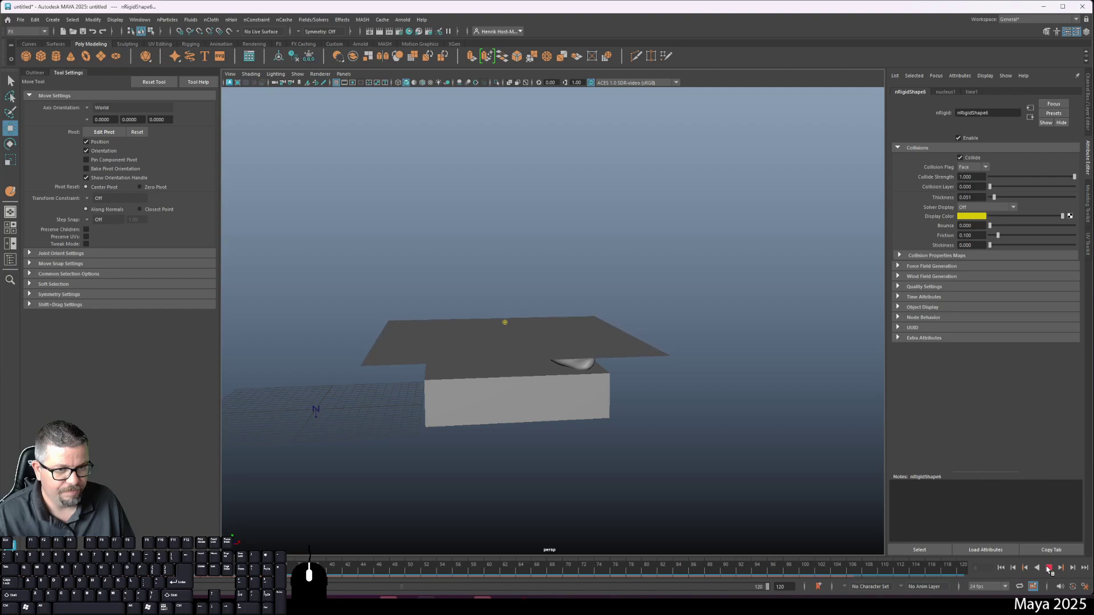
left_click(1049, 568)
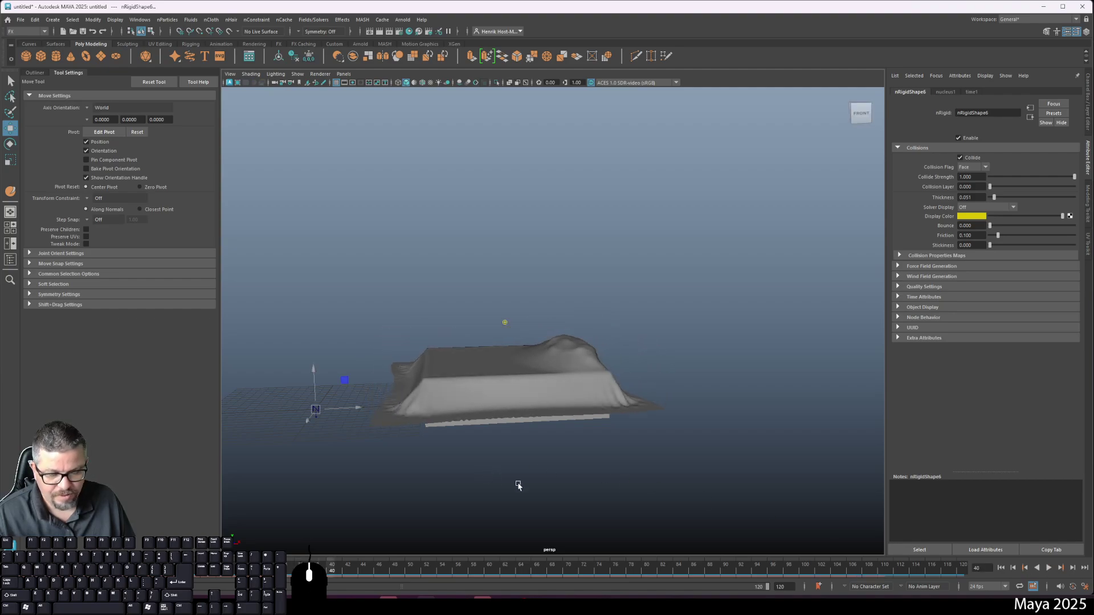
left_click(1049, 568)
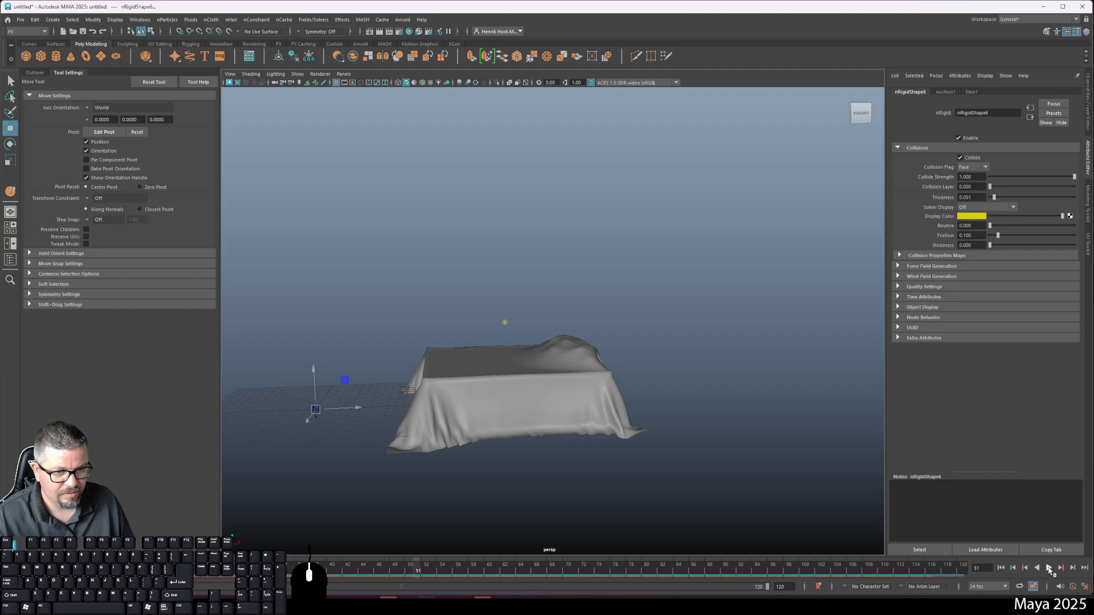
left_click(1049, 569)
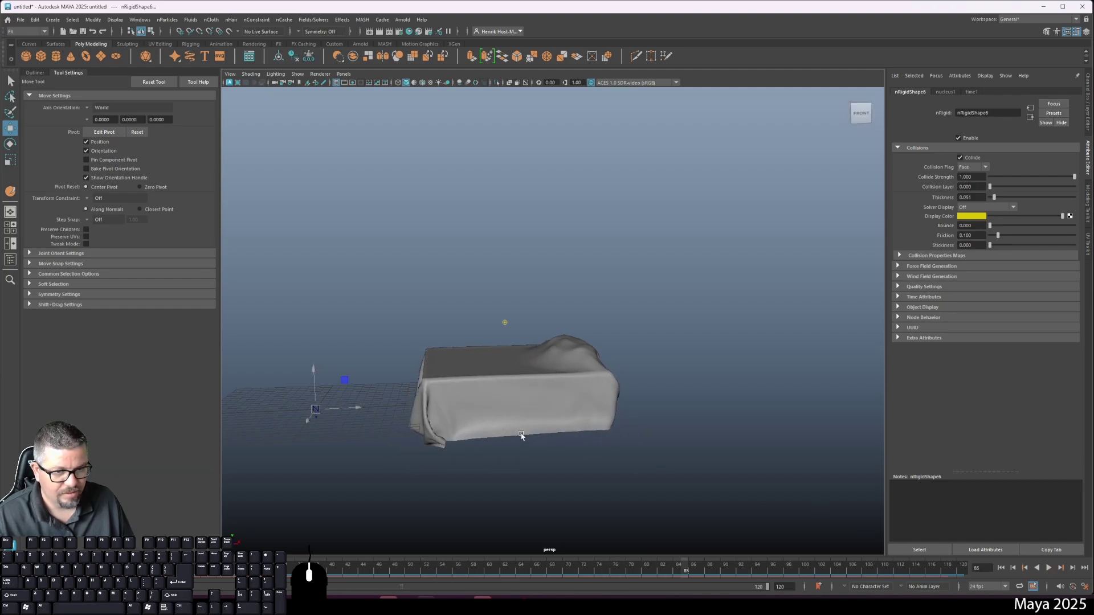
left_click(549, 438)
left_click(671, 419)
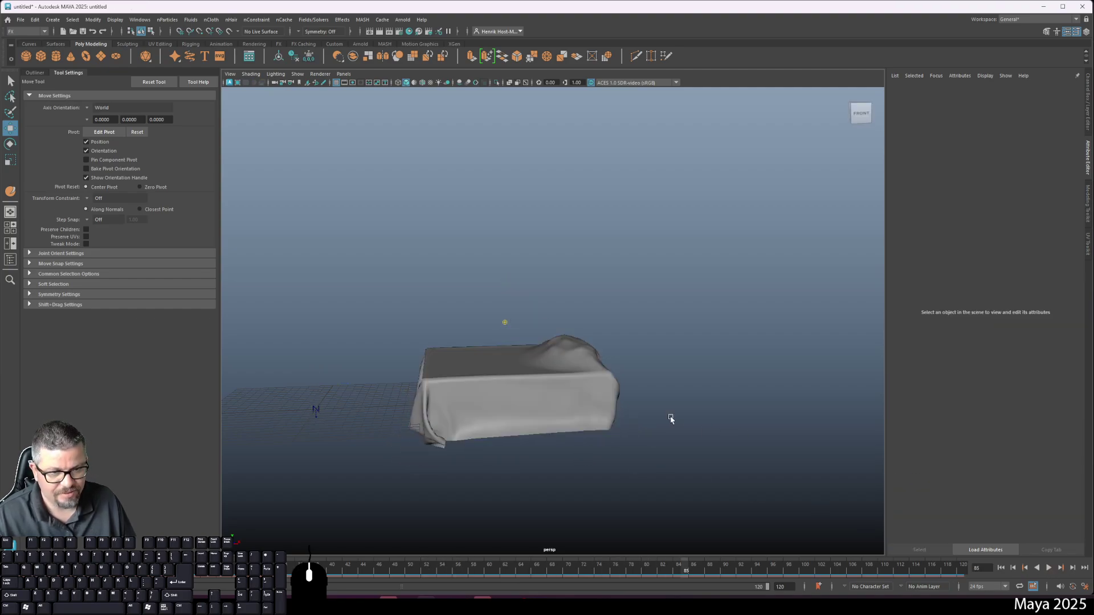
Return to the first frame and sculpt irregular wrinkles across the sheet plane, softening them with a larger brush of size 6.112
key("alt+shift+v")
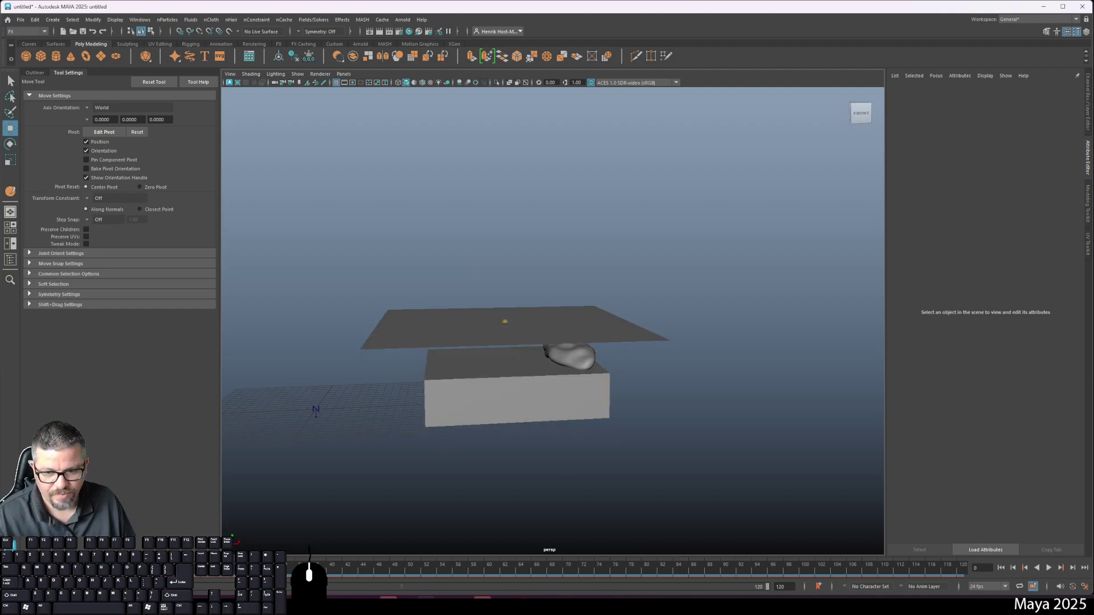
left_click(451, 330)
left_click_drag(497, 406, 448, 317, "alt")
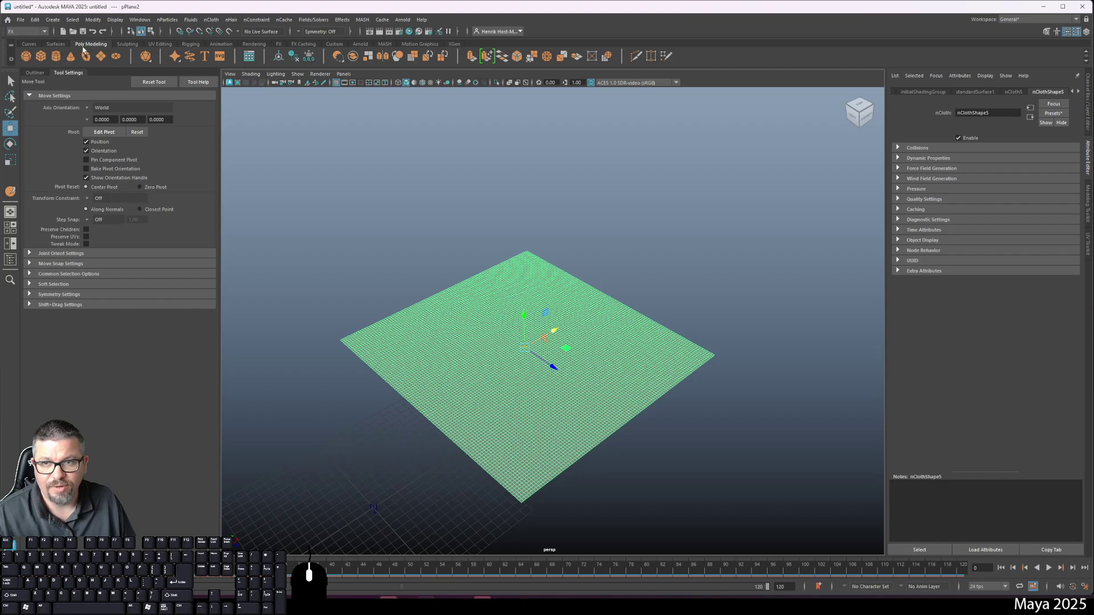
left_click(128, 45)
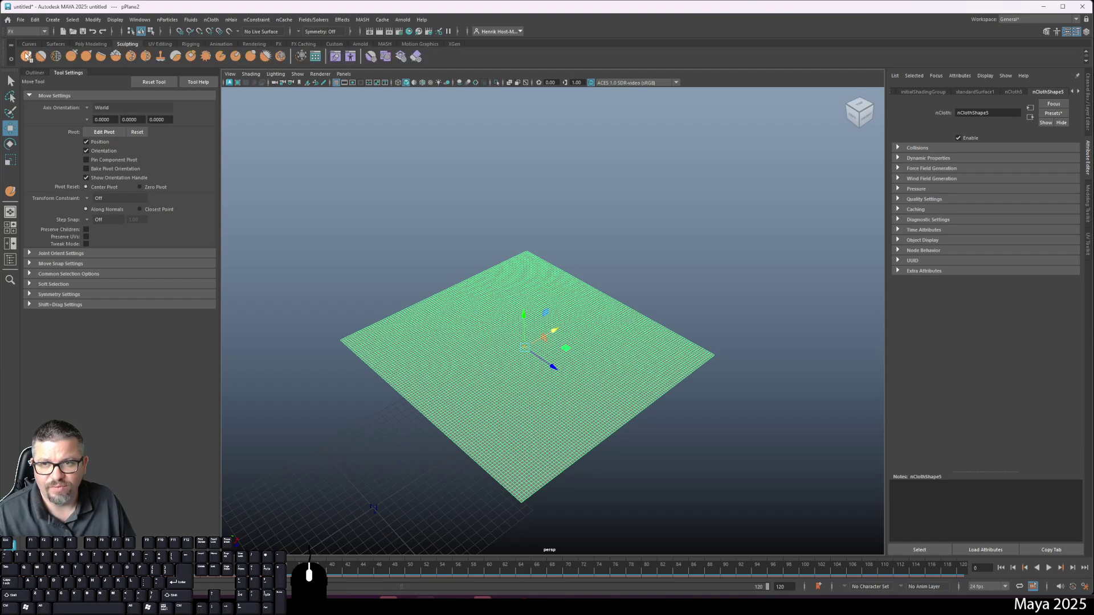
left_click(27, 57)
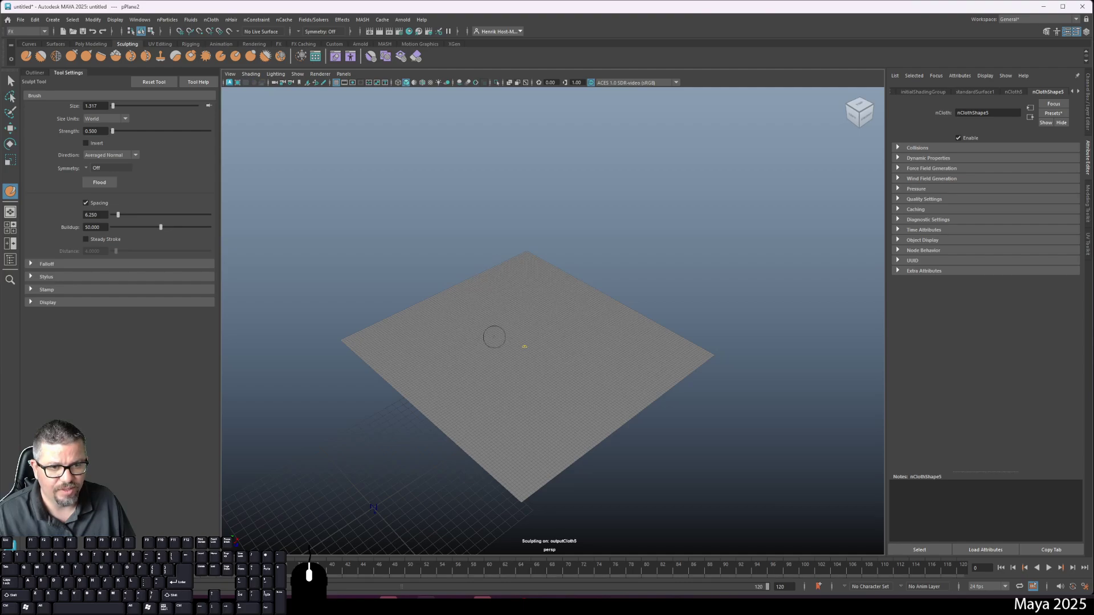
mouse_move(494, 337)
left_mouse_down()
mouse_move(513, 311)
mouse_move(501, 336)
mouse_move(607, 345)
mouse_move(539, 363)
mouse_move(513, 396)
mouse_move(476, 319)
mouse_move(504, 279)
mouse_move(516, 296)
left_mouse_up()
left_click_drag(604, 348, 547, 422)
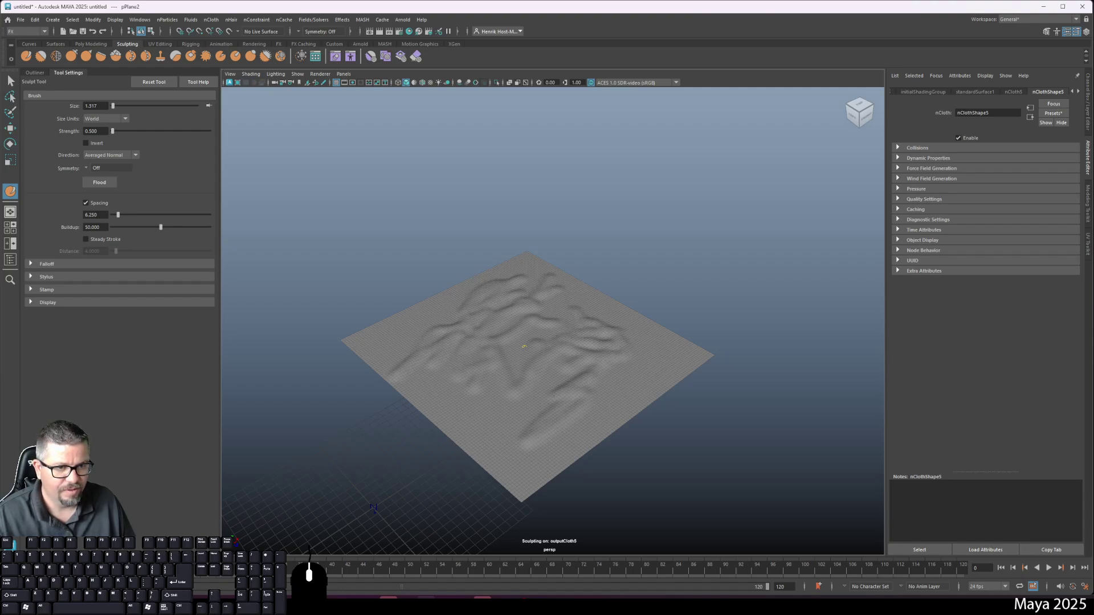
left_click_drag(520, 358, 575, 359)
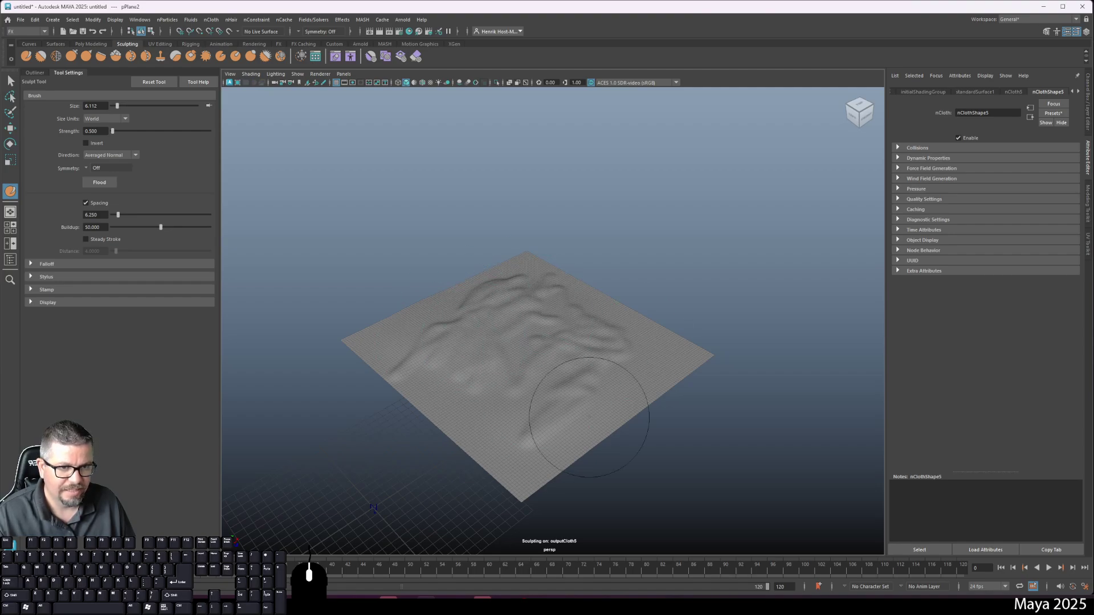
Try to play the cloth simulation while still in sculpting mode, stopping at frame 45 and returning to the first frame
left_click_drag(574, 366, 832, 450, "alt")
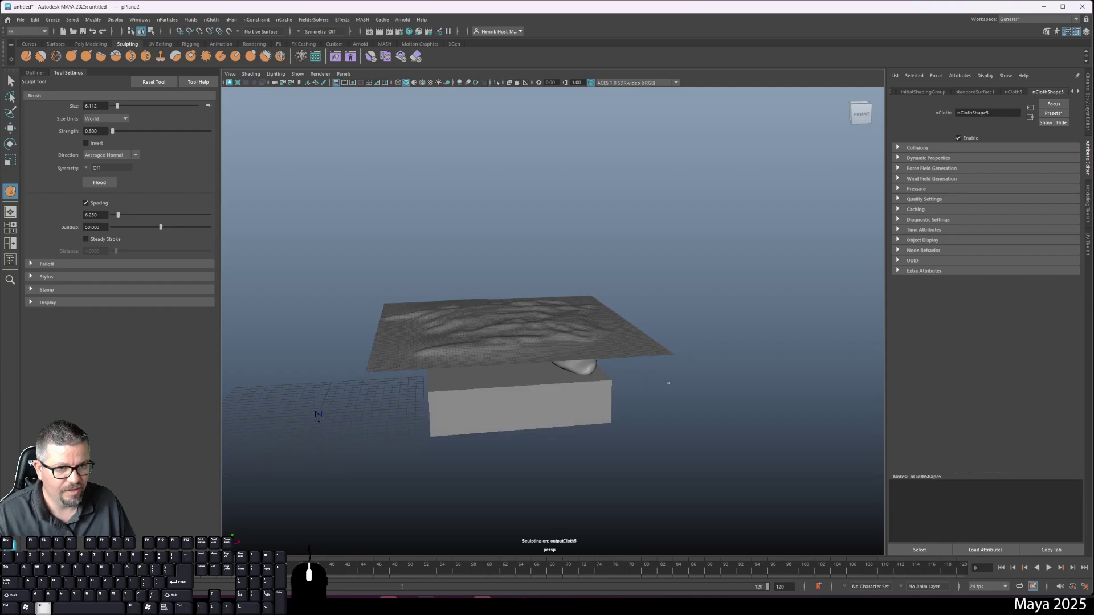
left_click(1049, 568)
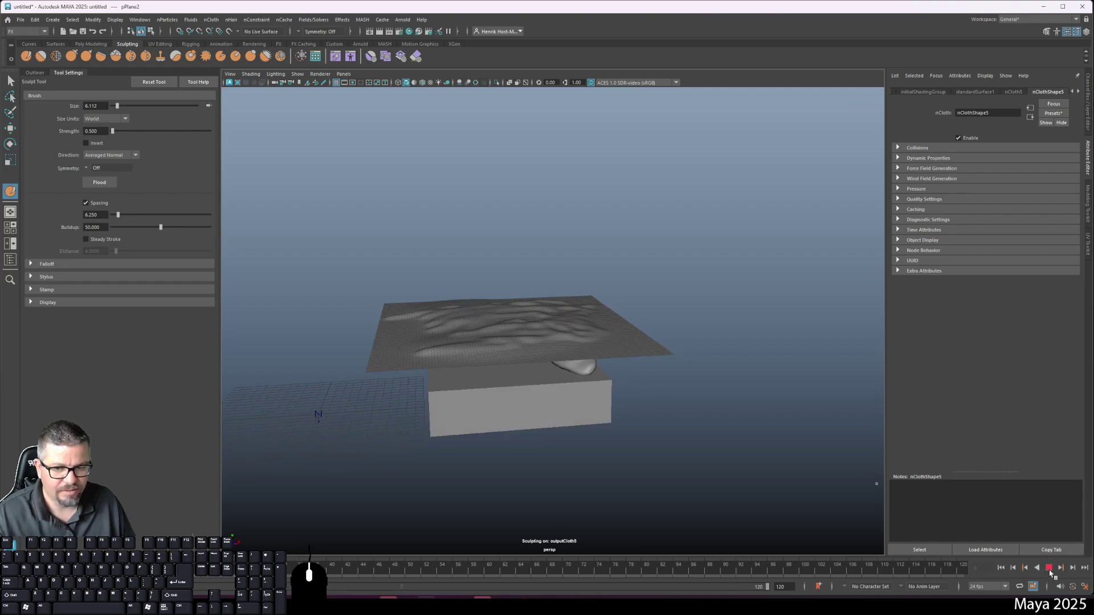
left_click(1049, 568)
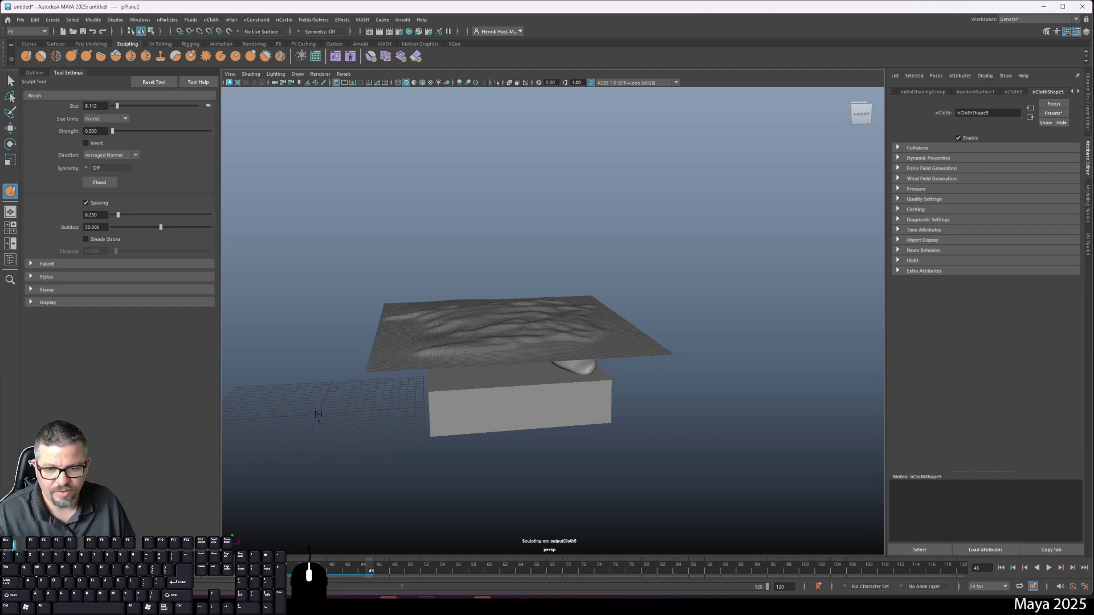
left_click(1002, 568)
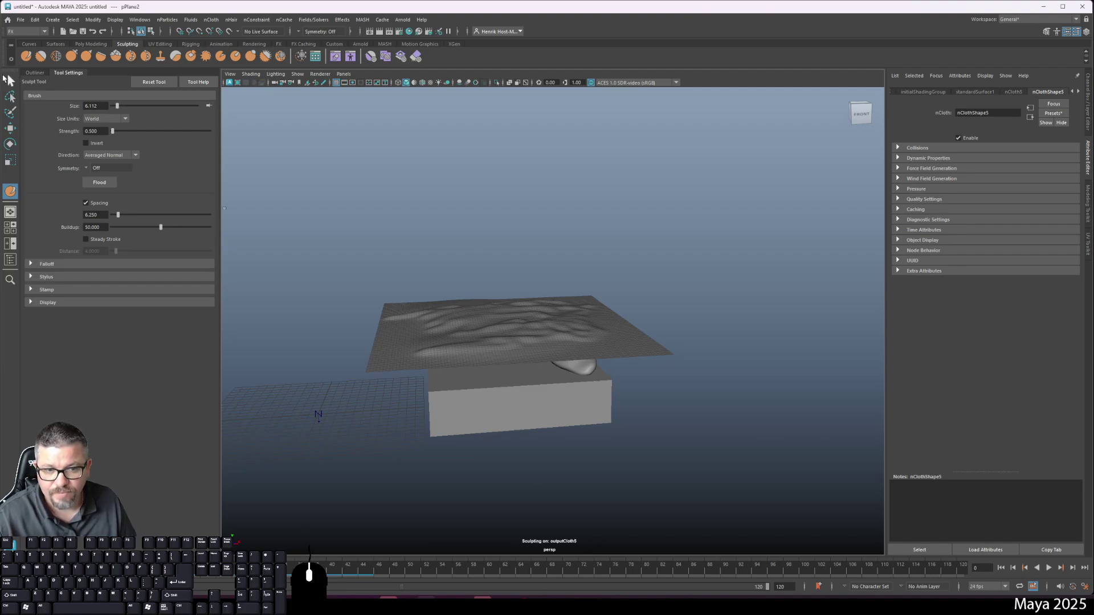
Exit sculpting mode on the sheet and clear the selection
right_click(564, 363)
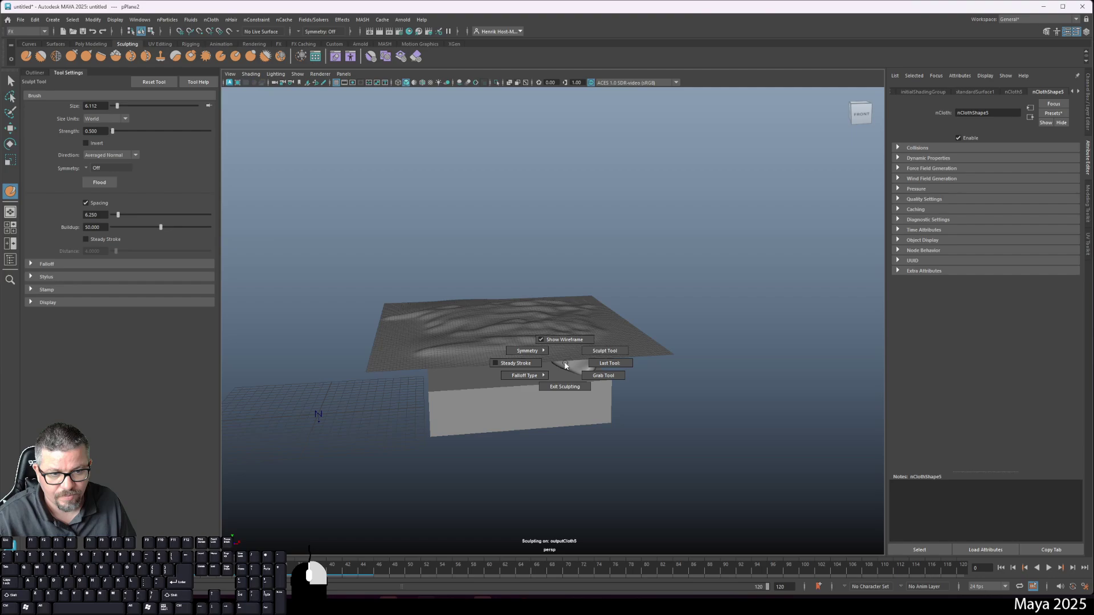
left_click(565, 387)
left_click(519, 322)
right_click_drag(520, 322, 559, 313)
left_click(712, 440)
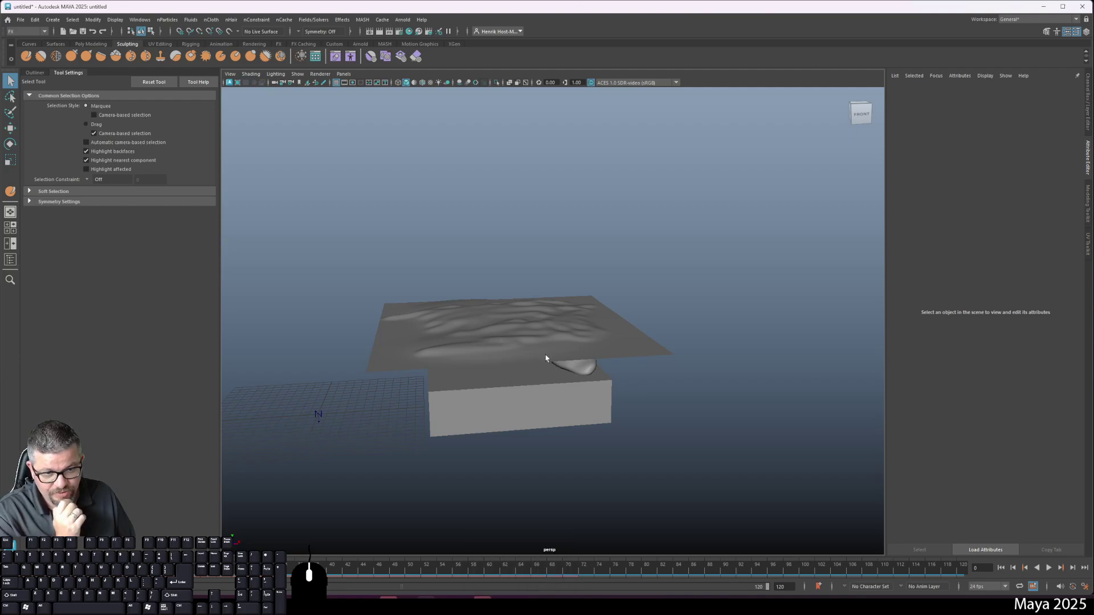
Play the wrinkled sheet's simulation to frame 92, examine the drape from several sides and return to the first frame
left_click(1049, 568)
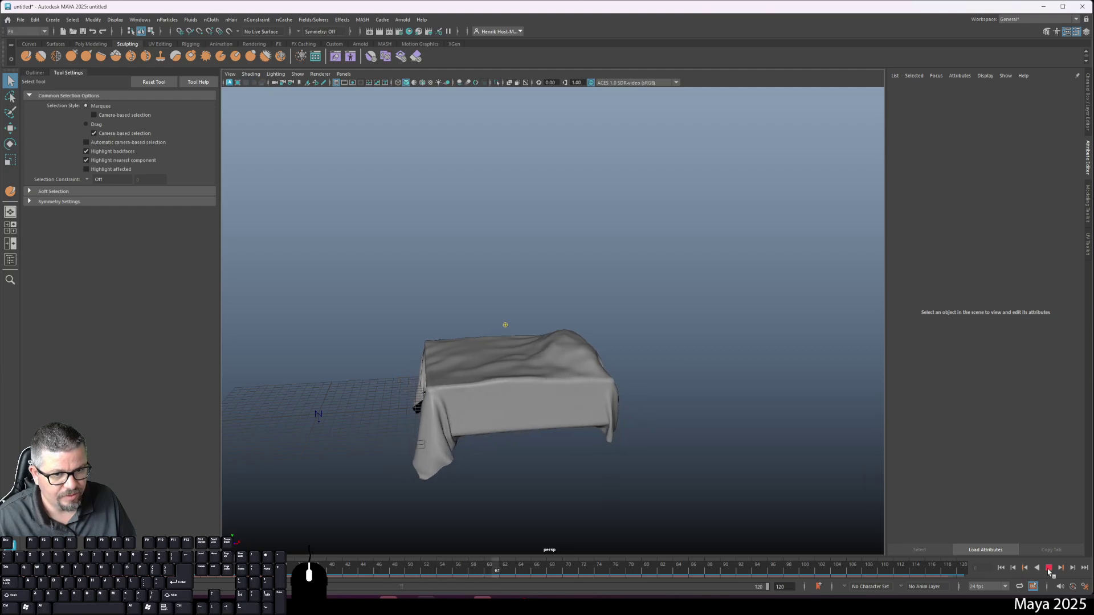
left_click(1049, 569)
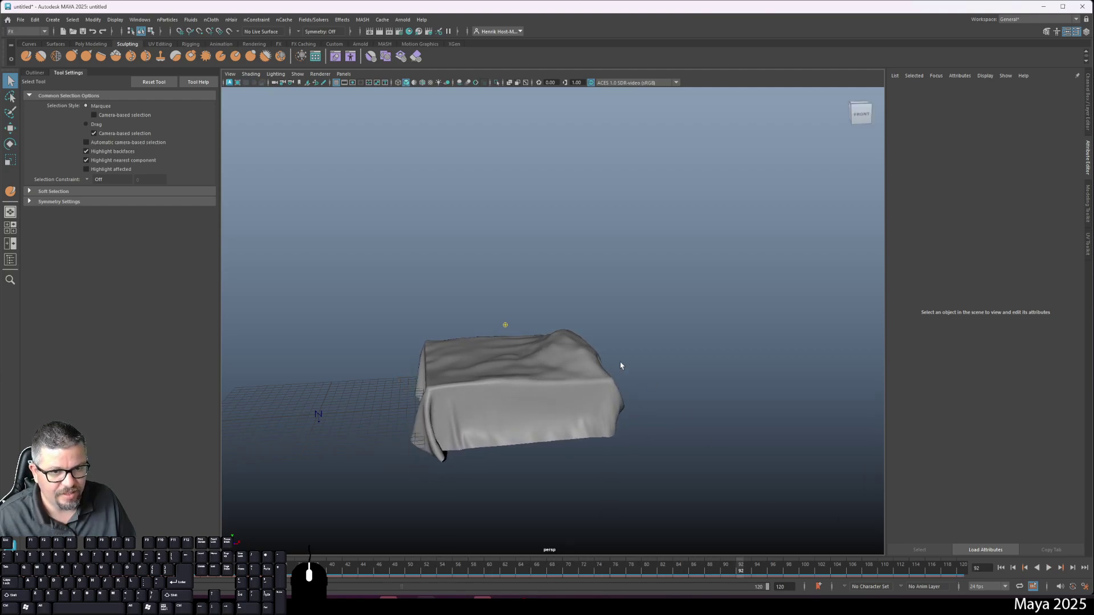
left_click_drag(622, 365, 654, 377, "alt")
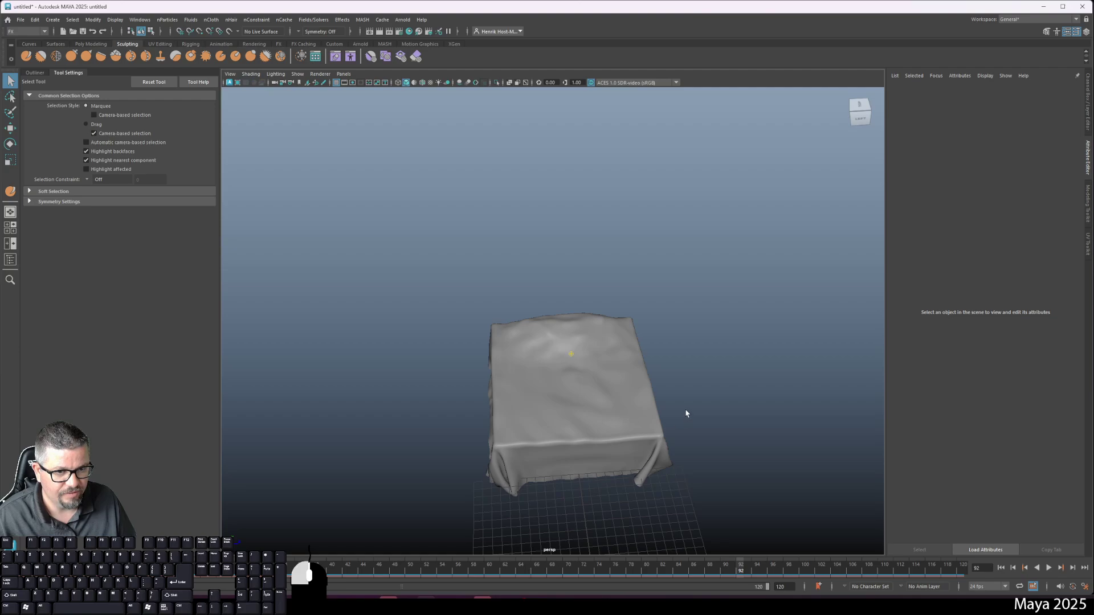
mouse_move(686, 413)
left_mouse_down("alt")
mouse_move(464, 435)
mouse_move(584, 410)
mouse_move(809, 395)
mouse_move(633, 415)
mouse_move(720, 427)
mouse_move(679, 440)
mouse_move(677, 423)
left_mouse_up("alt")
left_click(678, 444)
right_click_drag(678, 444, 626, 296, "alt")
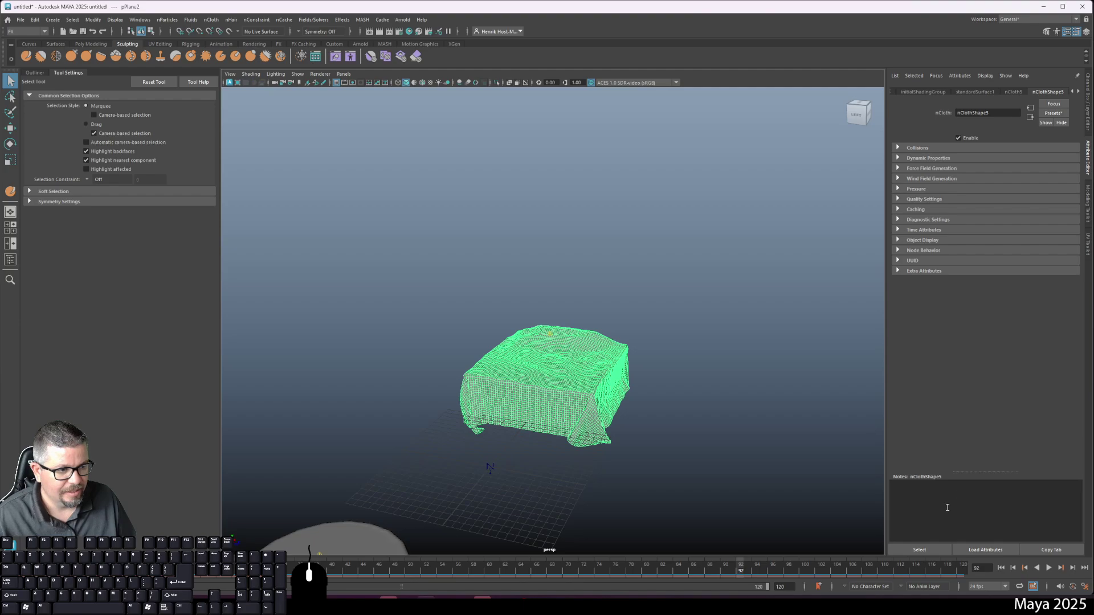
left_click(1002, 568)
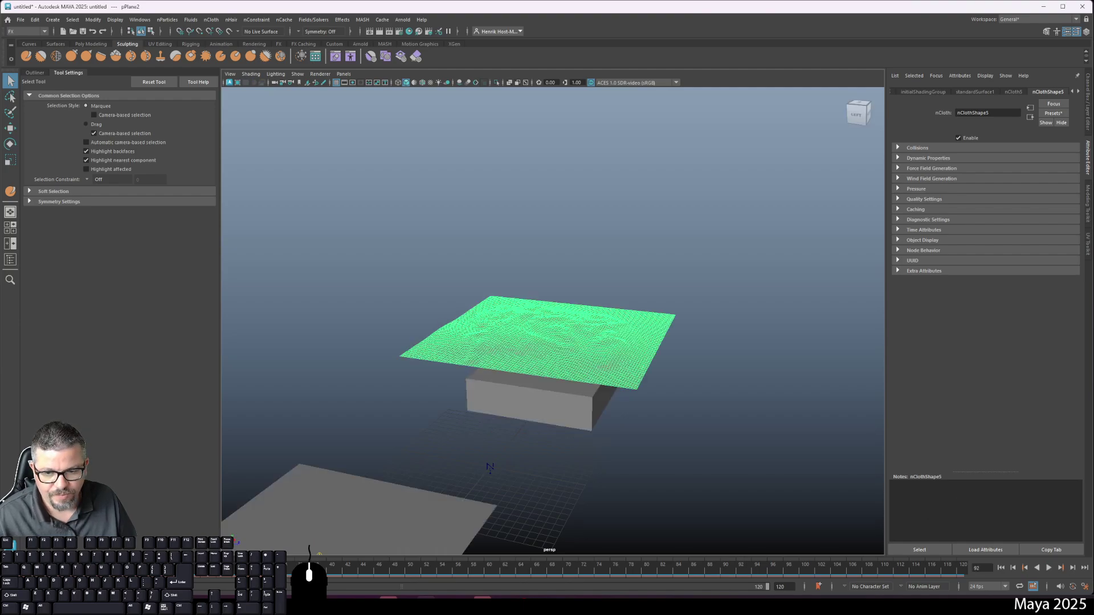
Set the sheet's scale to 20 in X, Y and Z
left_click(1089, 100)
double_click(1061, 140)
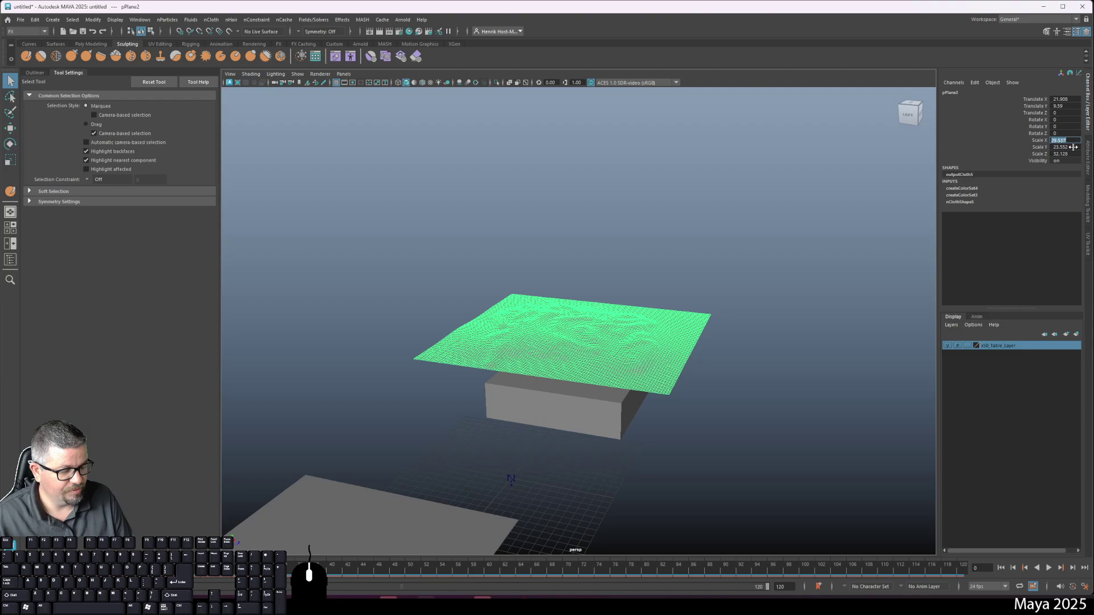
type("2")
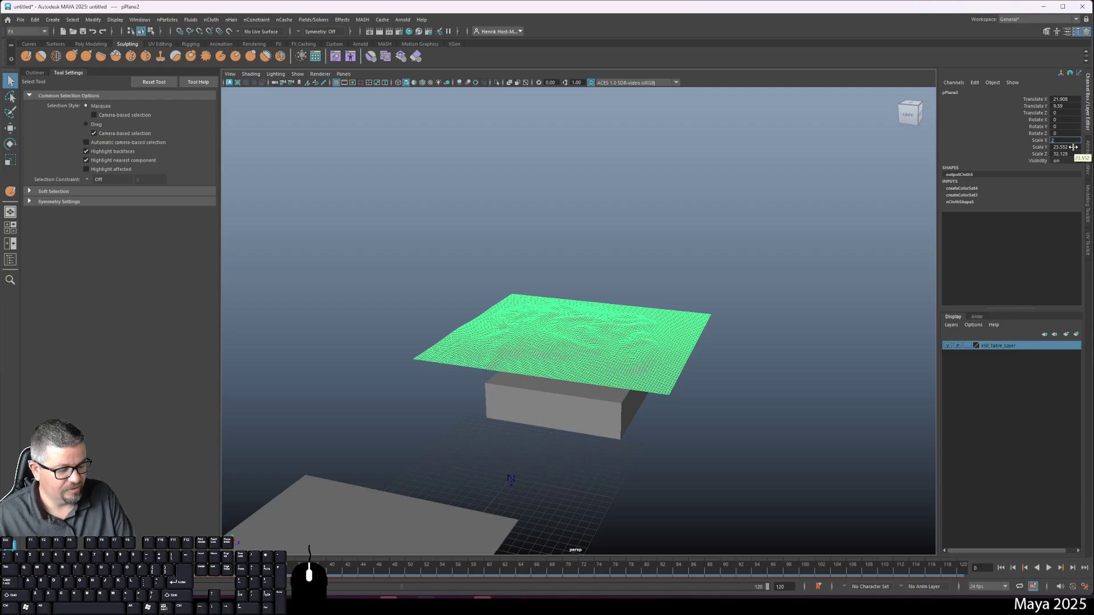
type("0")
key("Tab")
type("20")
key("Return")
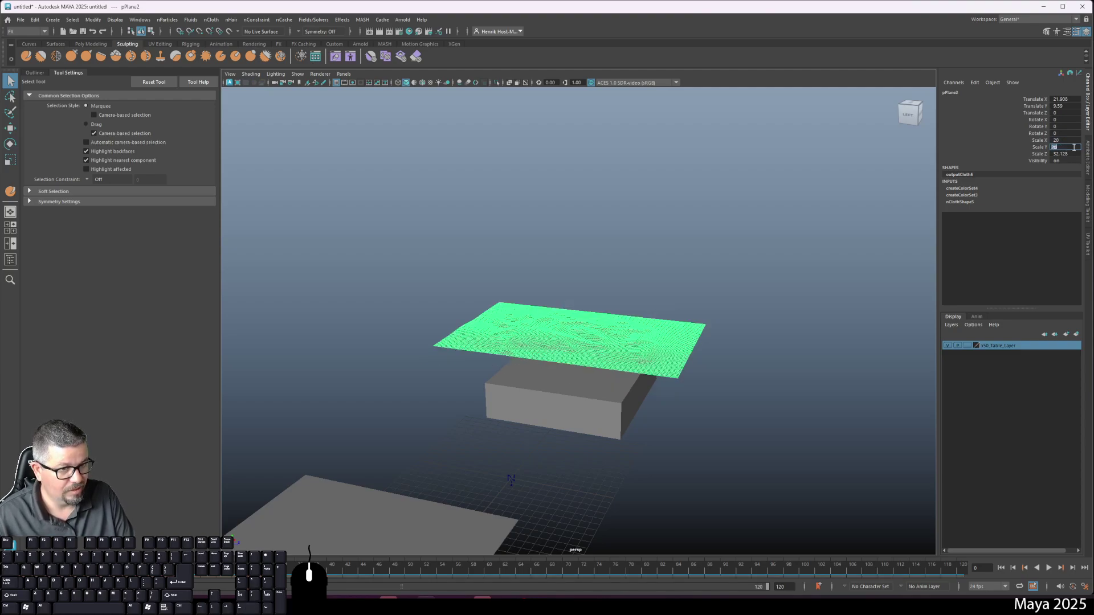
key("Tab")
type("20")
key("Return")
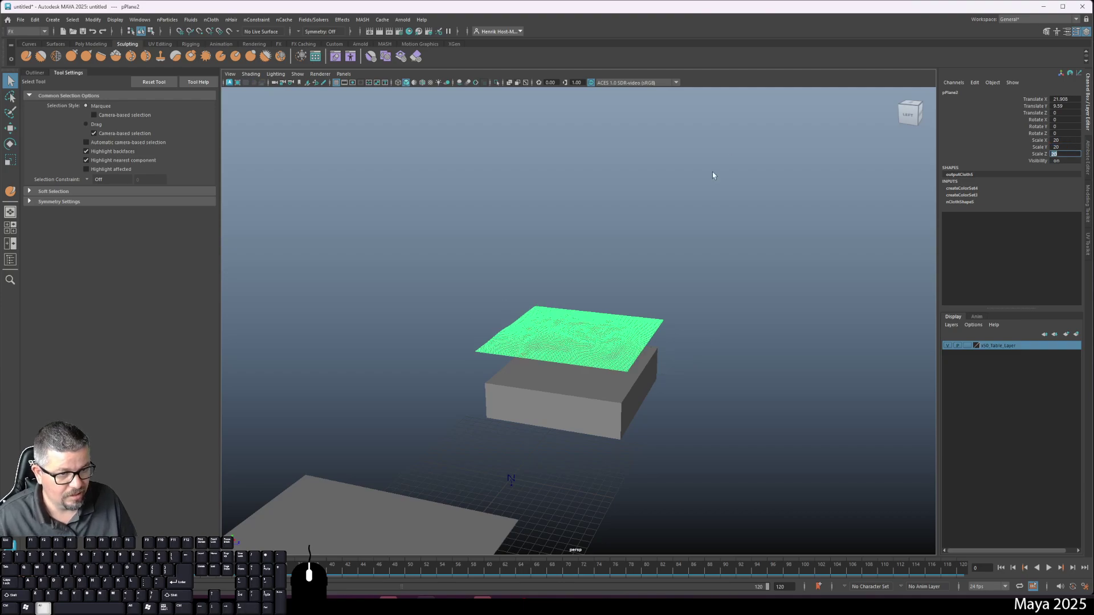
Set the sheet's scale to 25 in X, Y and Z so it overhangs the bed block
left_click_drag(713, 173, 623, 289, "alt")
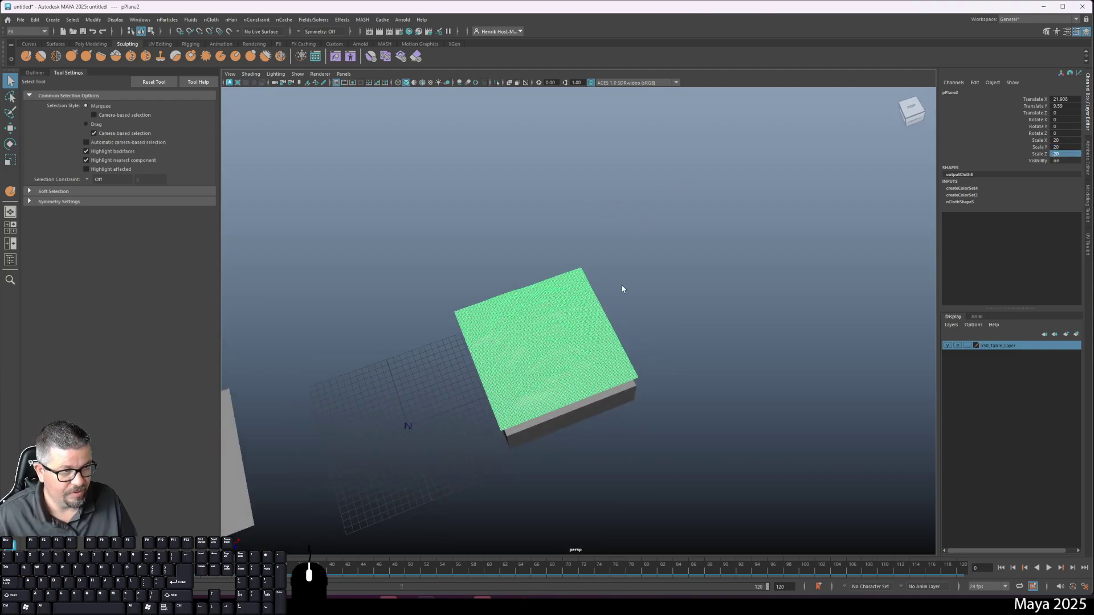
left_click(1066, 140)
type("25")
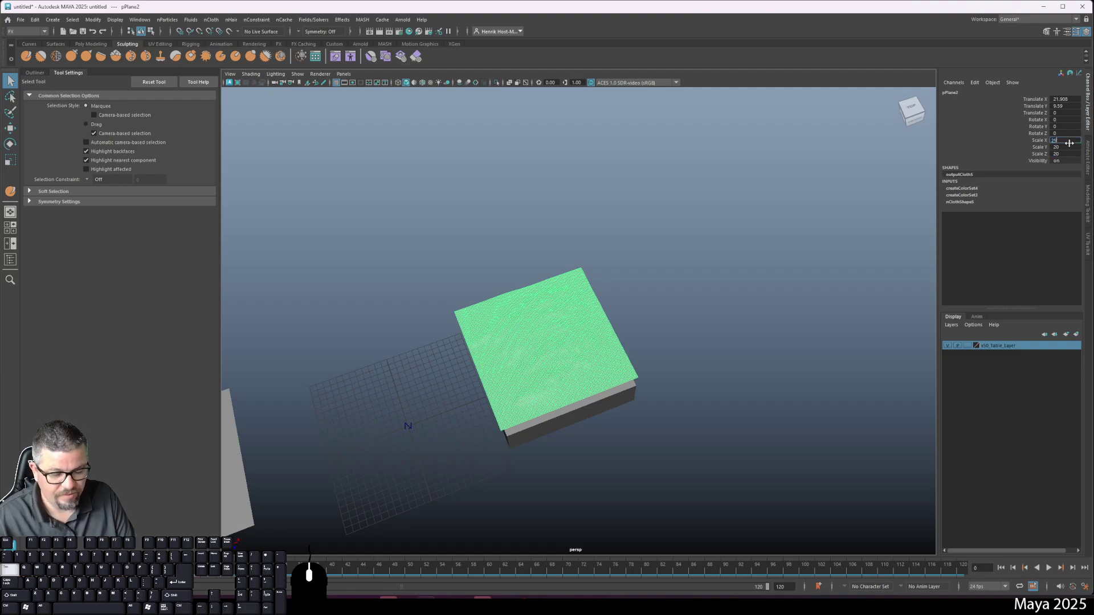
key("Tab")
type("25")
key("Tab")
type("25")
key("Return")
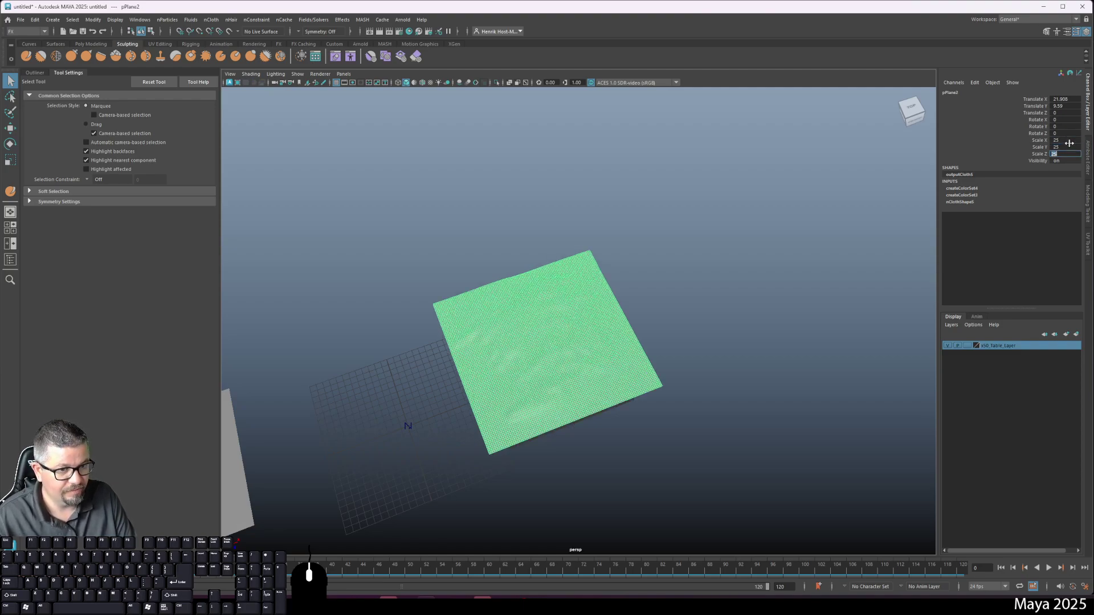
Play the resized sheet's simulation, stop at frame 78 and clear the selection to see the drape shaded
left_click_drag(567, 339, 564, 299, "alt")
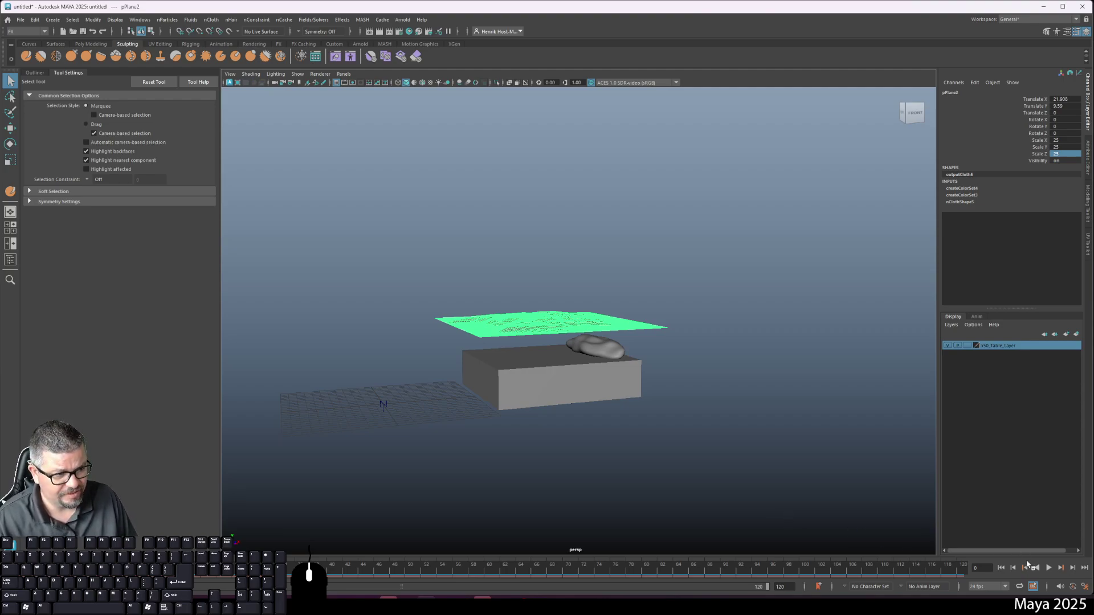
key("alt+v")
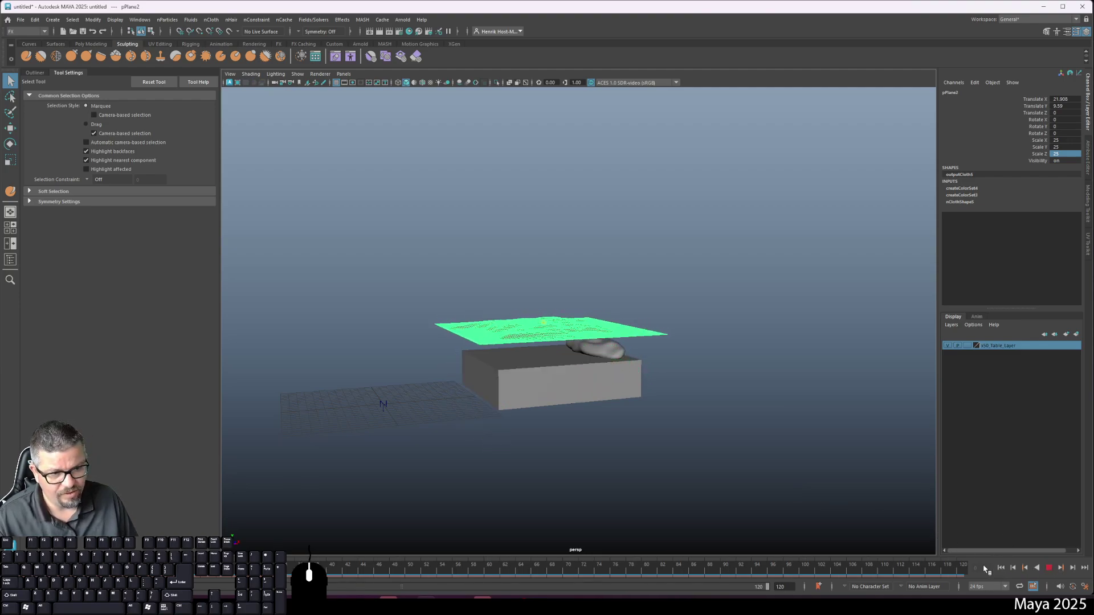
left_click(1051, 569)
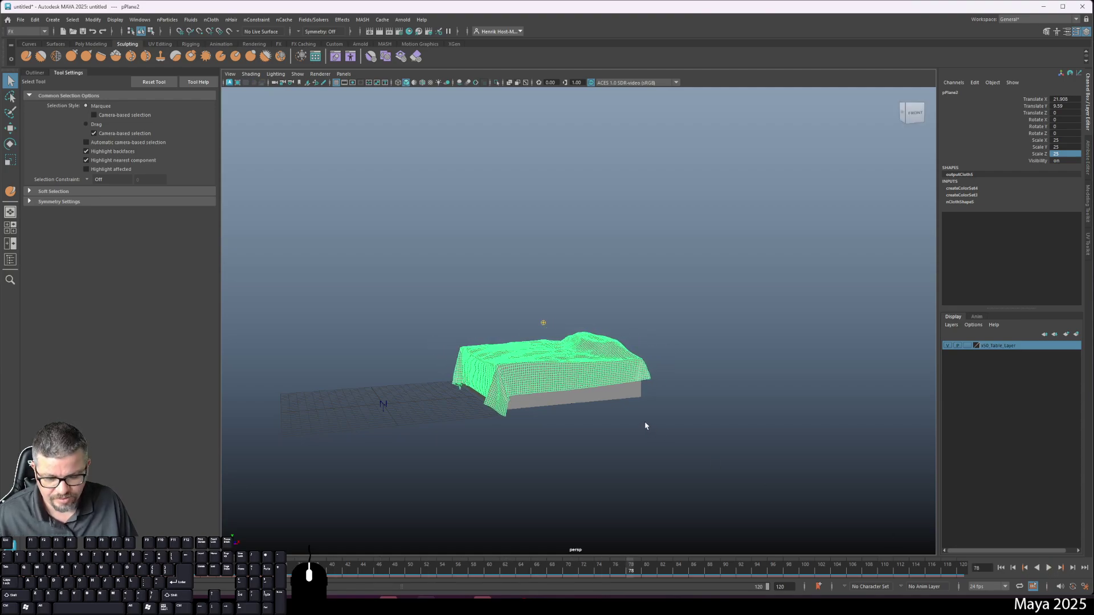
left_click_drag(645, 426, 566, 378, "alt")
left_click(616, 451)
left_click(636, 357)
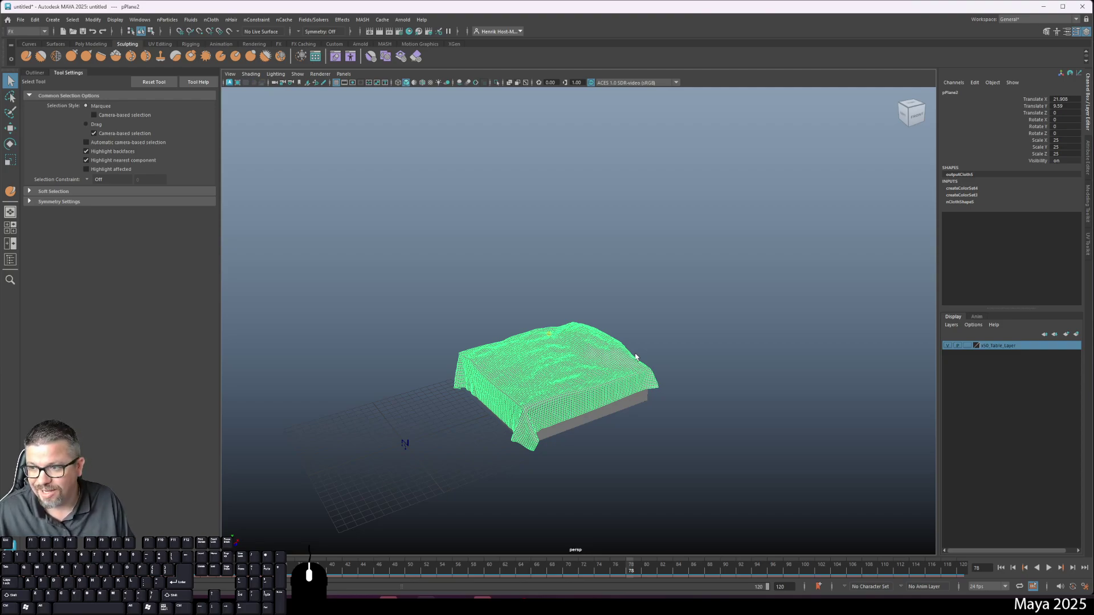
left_click(672, 298)
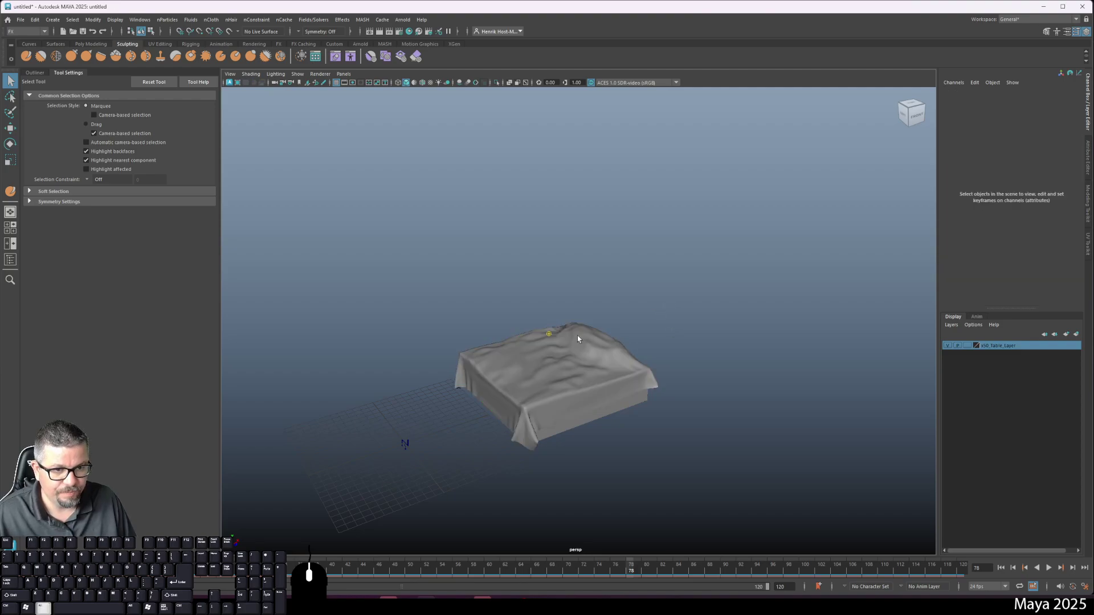
Examine the draped table and bed together, and check how the sheet covers the bed block and pillow at the open end
left_click_drag(577, 336, 463, 321, "alt")
middle_click_drag(463, 321, 618, 310, "alt")
left_click_drag(414, 232, 579, 347)
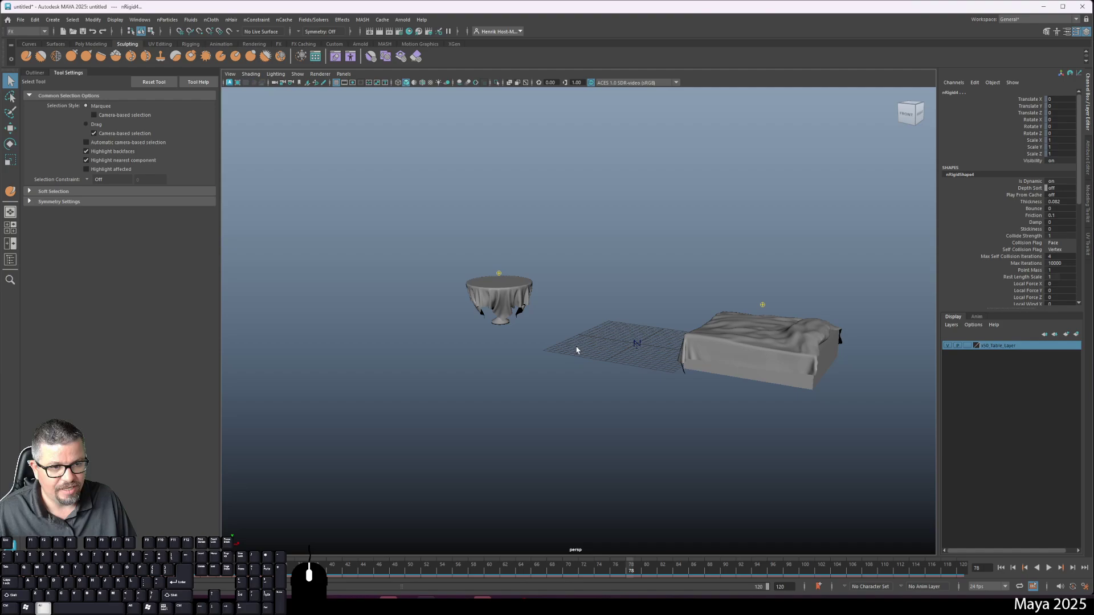
left_click_drag(692, 256, 835, 446)
left_click(835, 349)
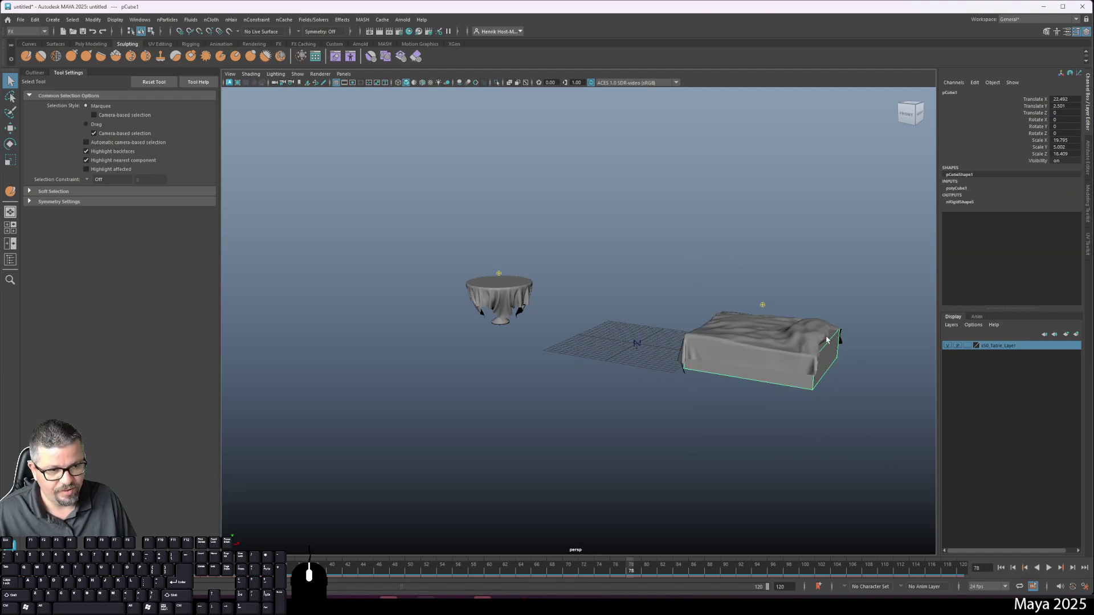
middle_click_drag(829, 340, 574, 337, "alt")
right_click_drag(574, 337, 710, 413, "alt")
left_click(692, 367)
left_click(768, 396)
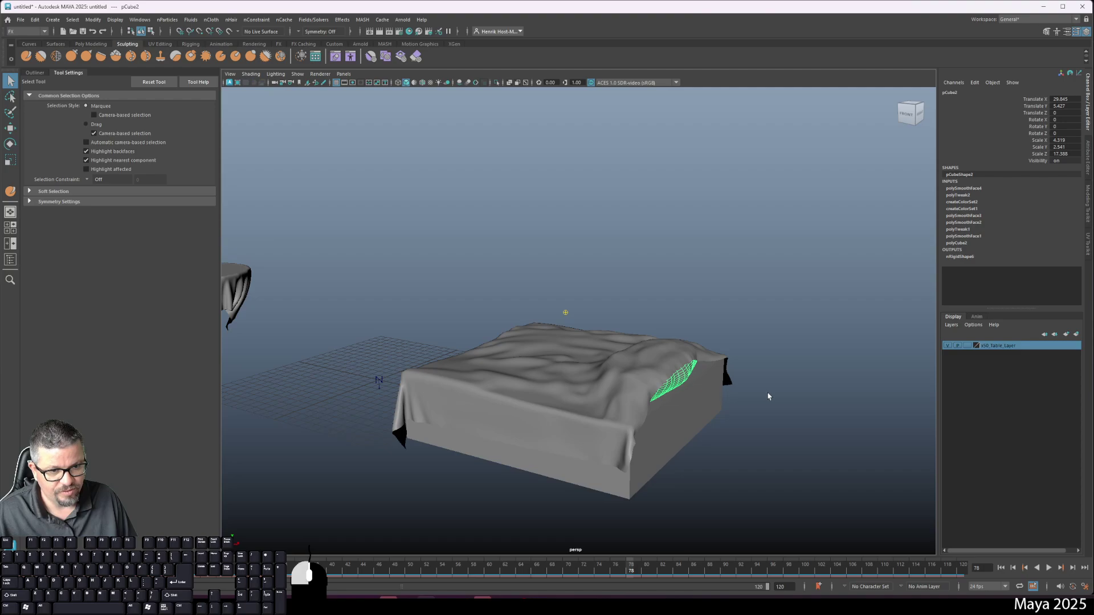
Resume the simulation from frame 78, stop it at frame 99 and inspect how the tablecloth hangs around the round table
left_click_drag(656, 494, 710, 476, "alt")
middle_click_drag(391, 444, 652, 416, "alt")
middle_click_drag(792, 385, 943, 384, "alt")
right_click_drag(473, 373, 570, 399, "alt")
middle_click_drag(429, 369, 620, 393, "alt")
left_click_drag(620, 393, 499, 388, "alt")
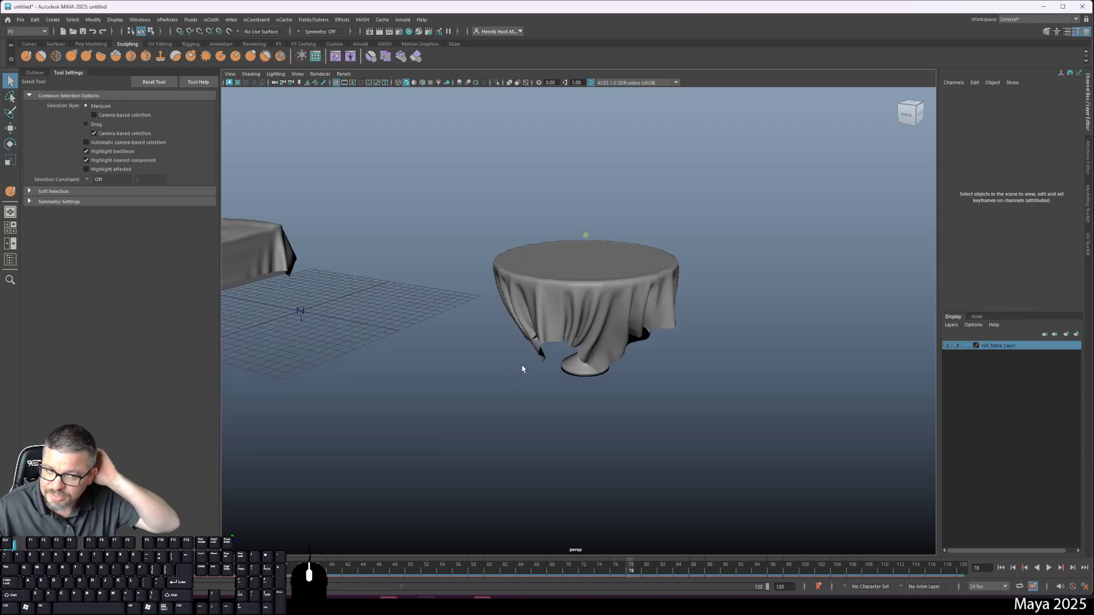
left_click_drag(688, 366, 625, 367, "alt")
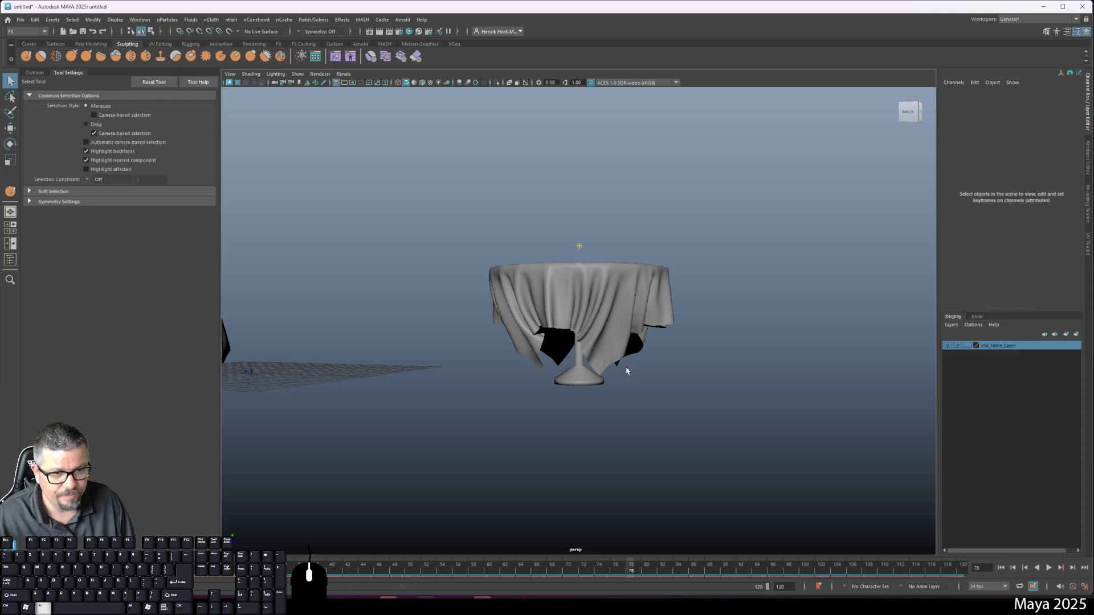
left_click(1048, 568)
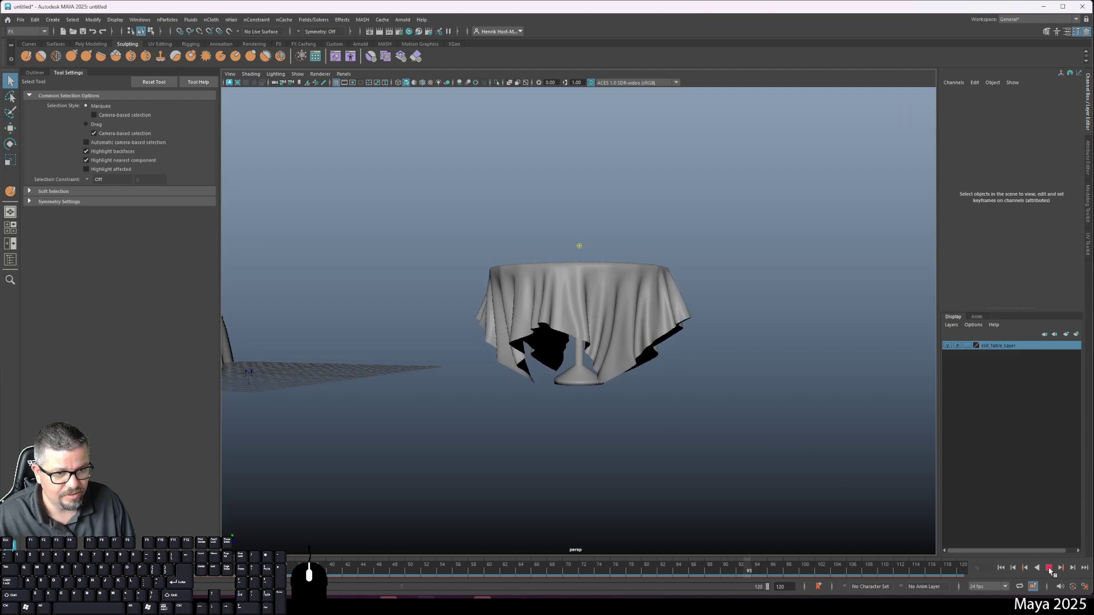
left_click(1049, 568)
left_click_drag(638, 467, 691, 427, "alt")
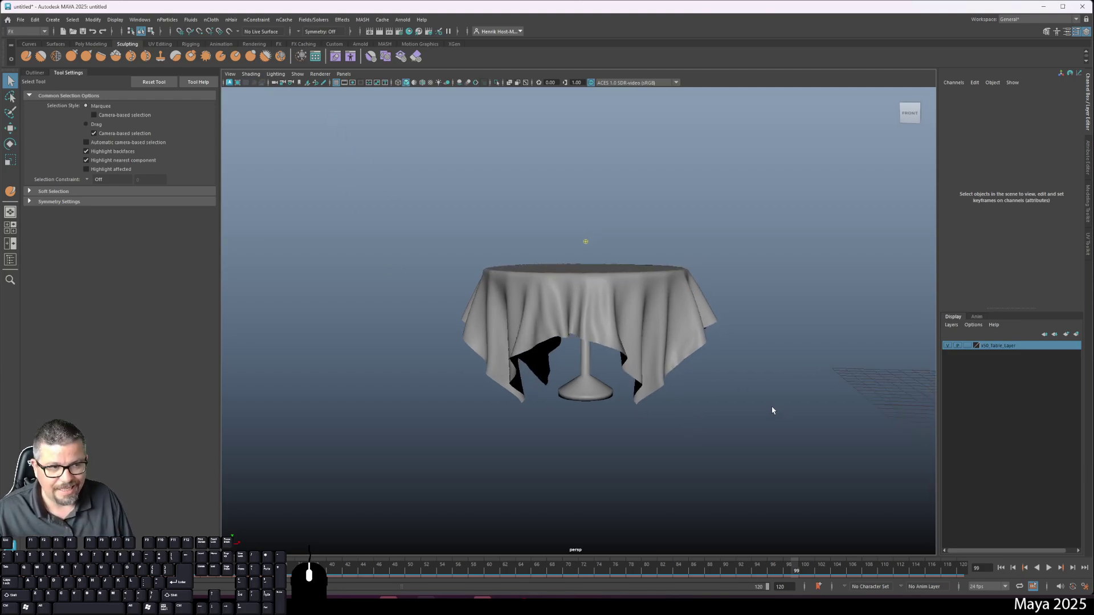
left_click_drag(719, 279, 678, 287, "alt")
left_click(629, 307)
left_click(691, 296)
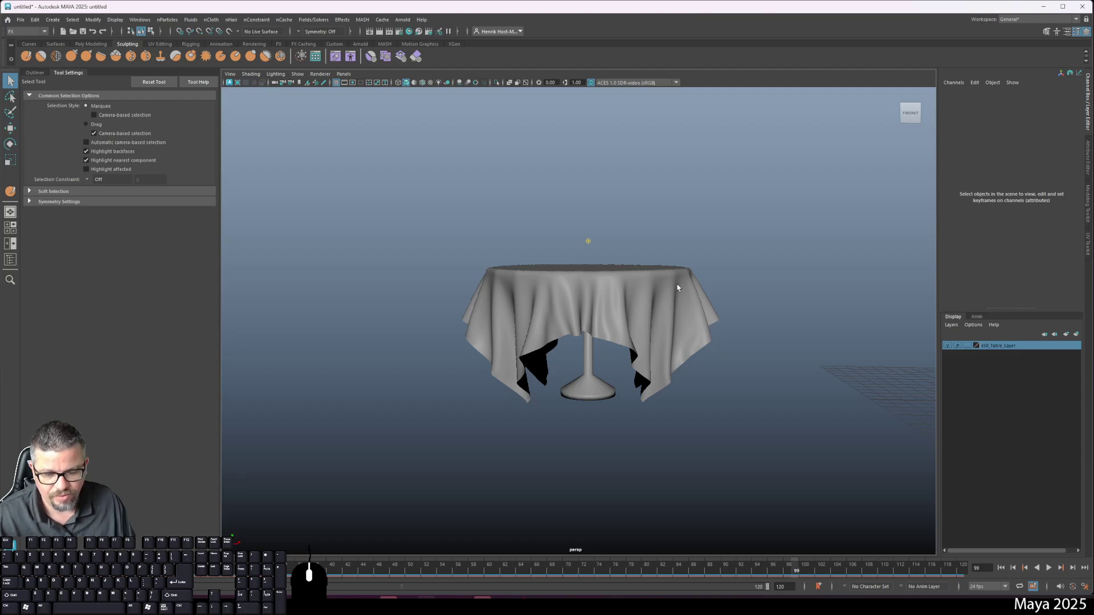
Select the nucleus solver between the table and bed and review its gravity, wind, ground plane and solver attributes
left_click_drag(733, 293, 548, 383, "alt")
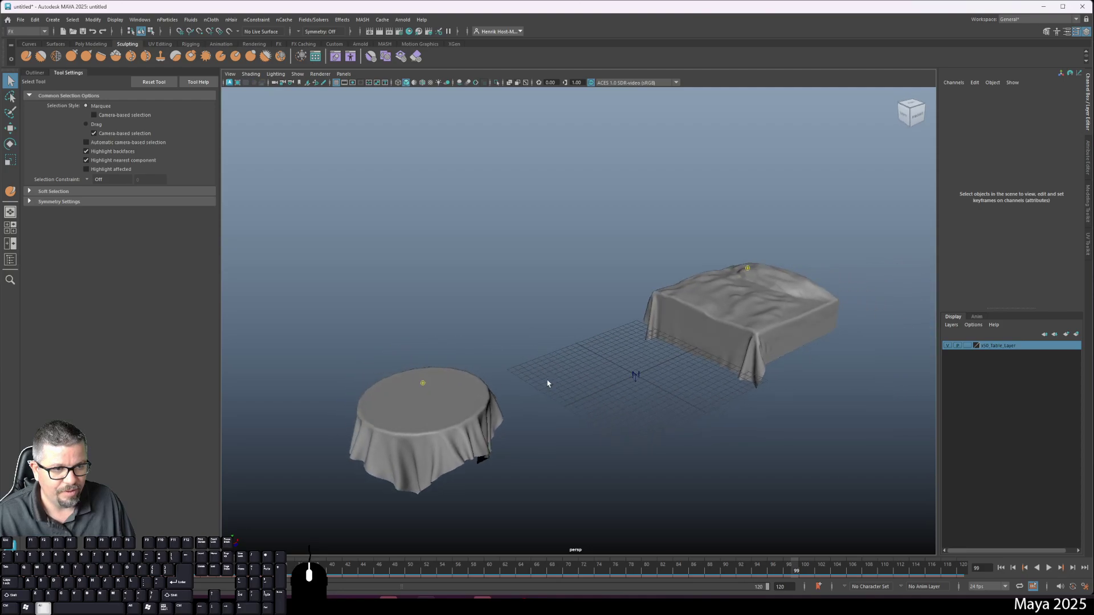
left_click_drag(620, 364, 667, 403)
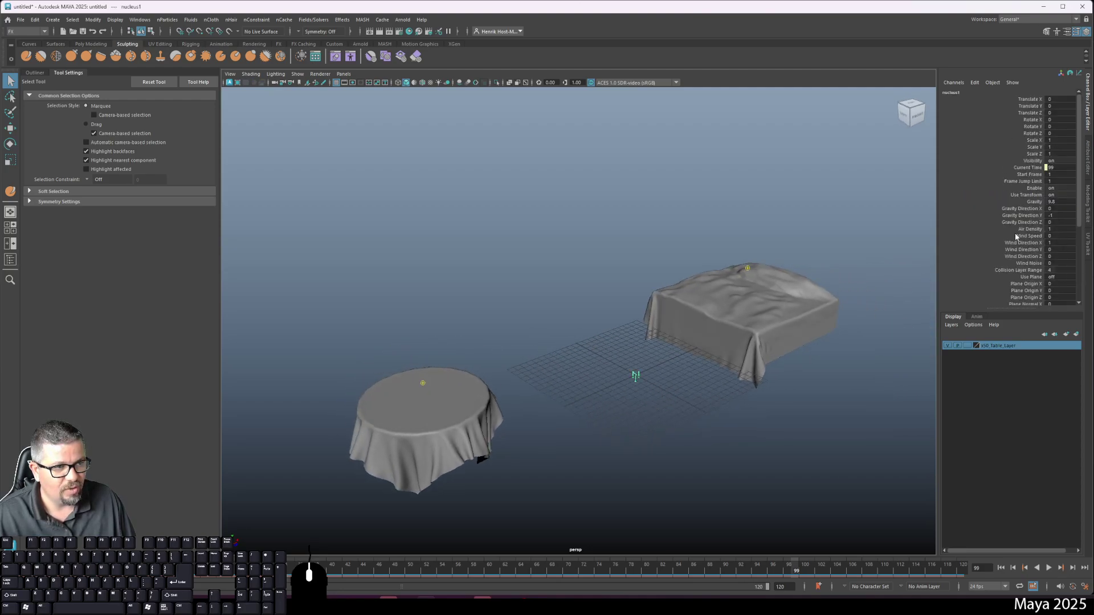
scroll(1024, 239, "down", 1)
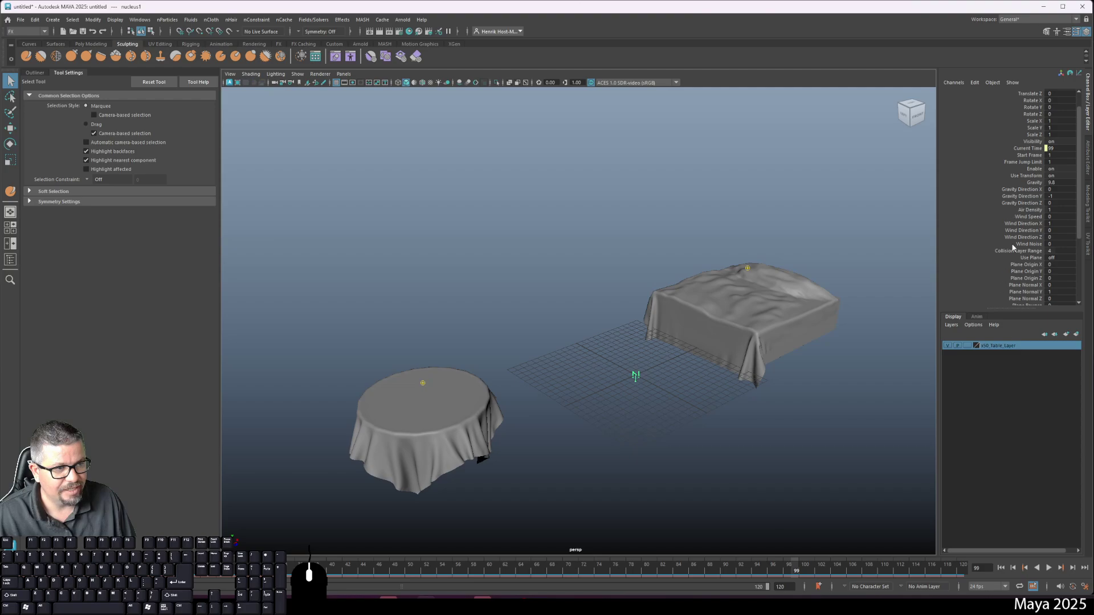
scroll(1012, 246, "down", 1)
scroll(1001, 242, "down", 1)
scroll(999, 251, "down", 1)
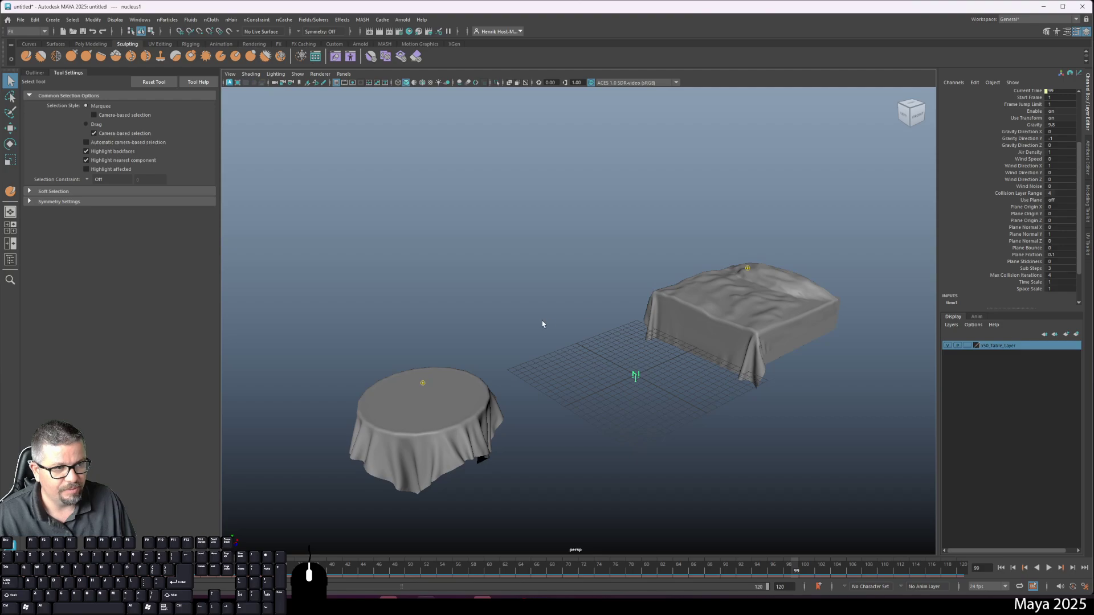
left_click_drag(542, 319, 567, 308, "alt")
Select the tablecloth's nCloth node and examine its Collisions and Collision Properties Maps settings in the Attribute Editor
left_click(533, 342)
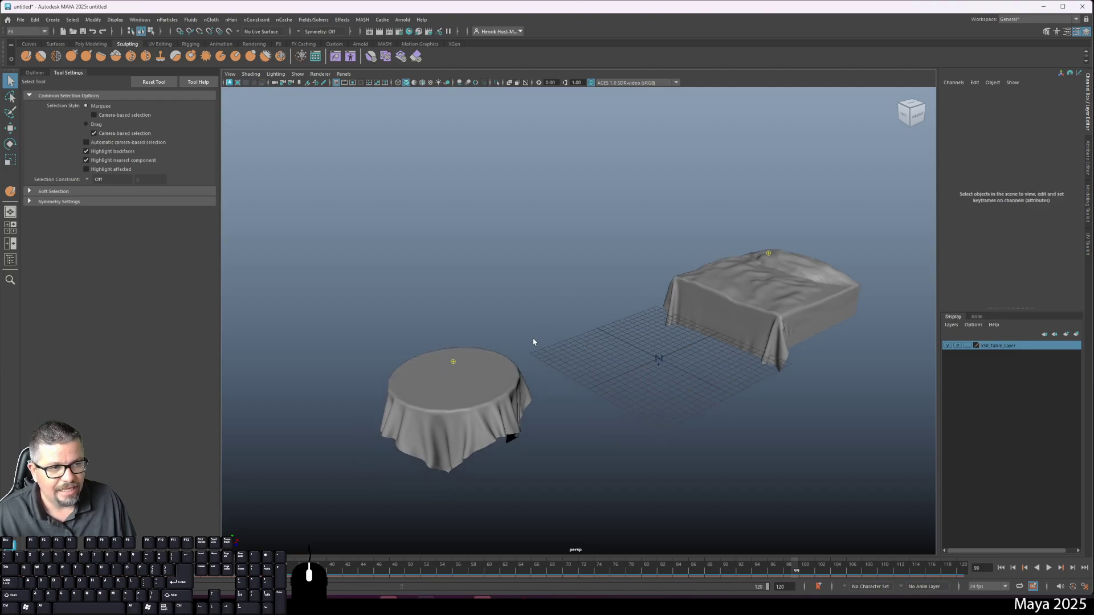
left_click(453, 367)
left_click(453, 362)
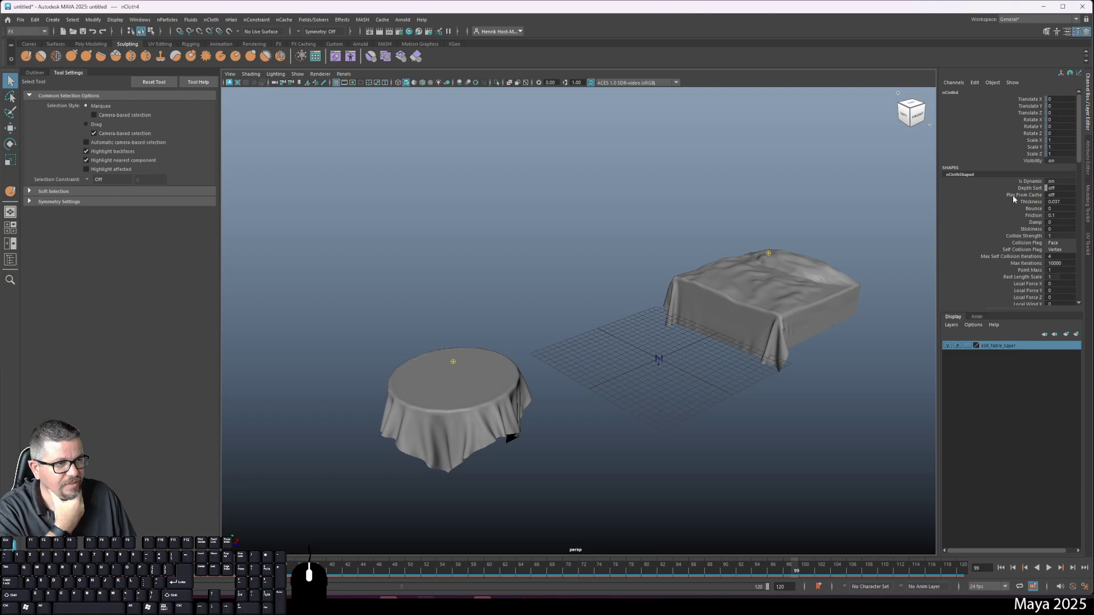
scroll(1019, 222, "down", 1)
left_click(1089, 146)
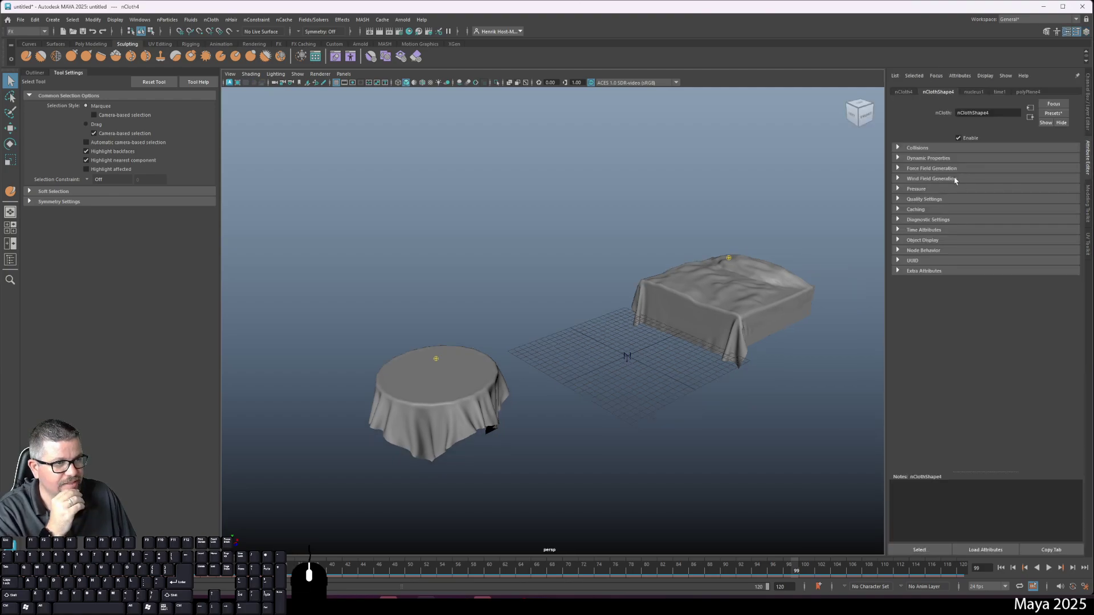
left_click(924, 150)
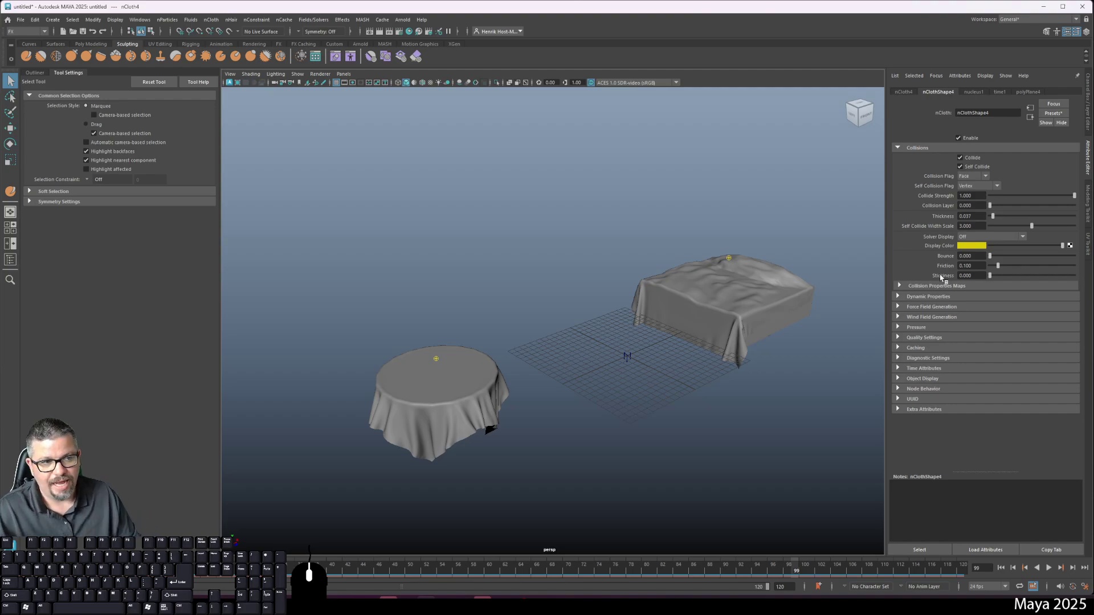
left_click(924, 287)
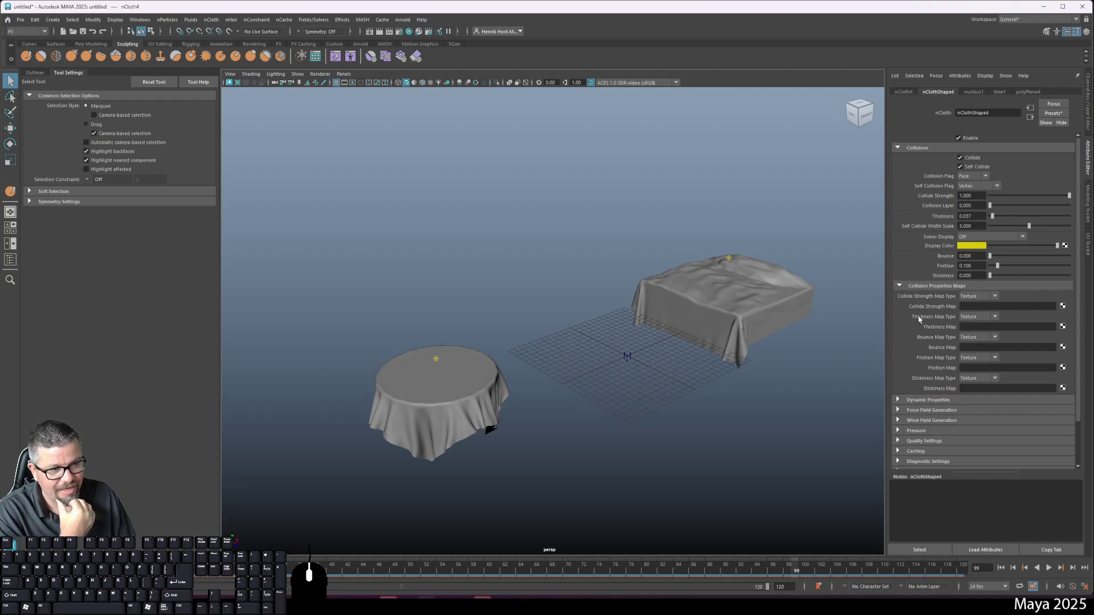
scroll(958, 342, "down", 1)
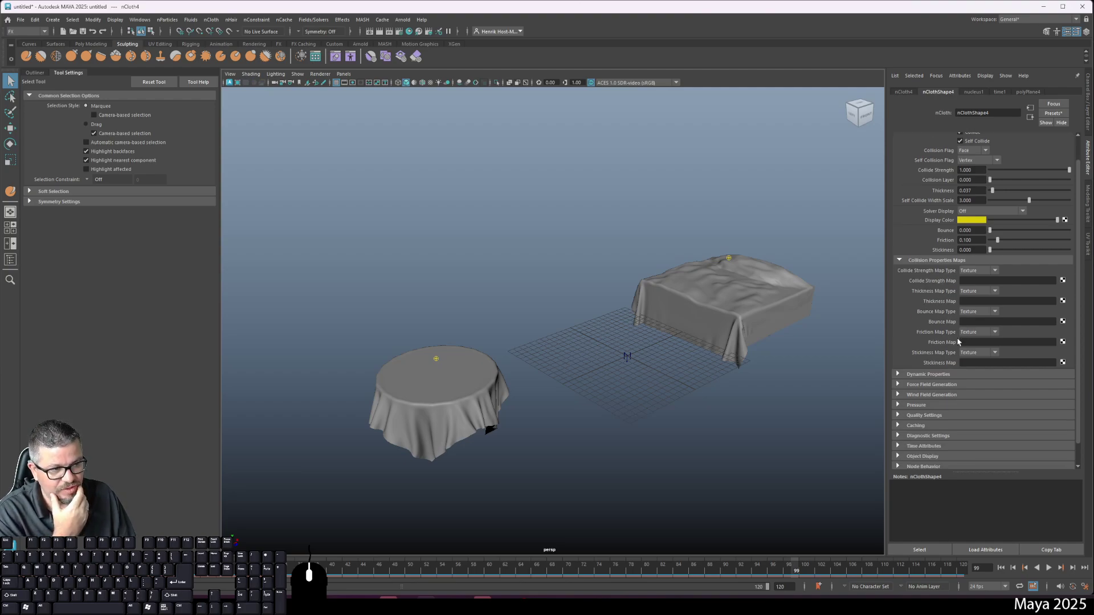
Review the tablecloth's Dynamic Properties, from stretch, compression and bend resistance to mass, lift, drag and damping
left_click(934, 375)
scroll(943, 320, "down", 1)
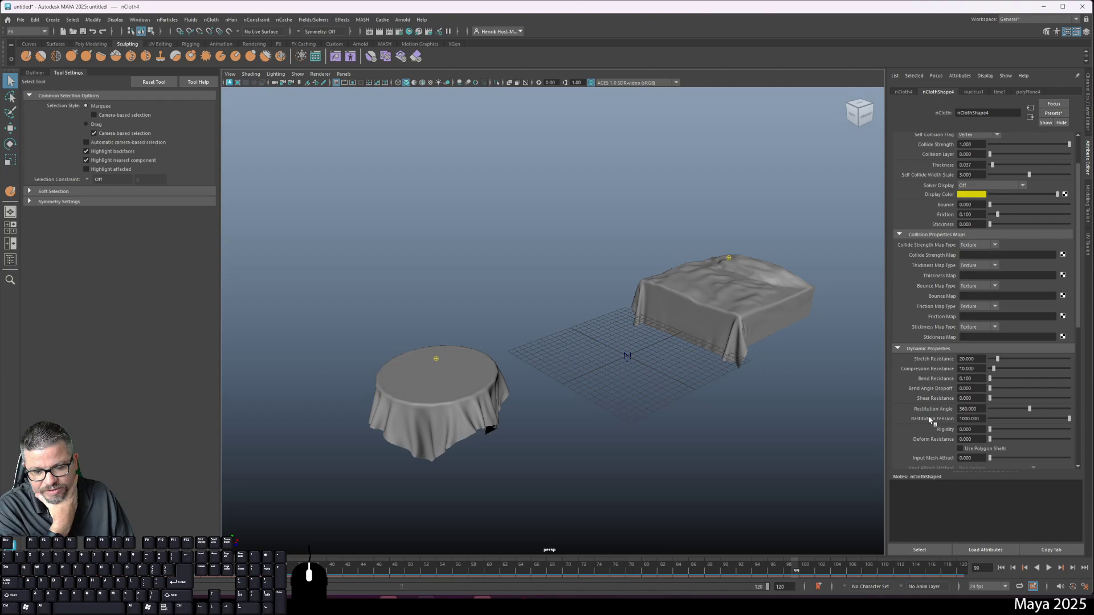
scroll(941, 418, "down", 1)
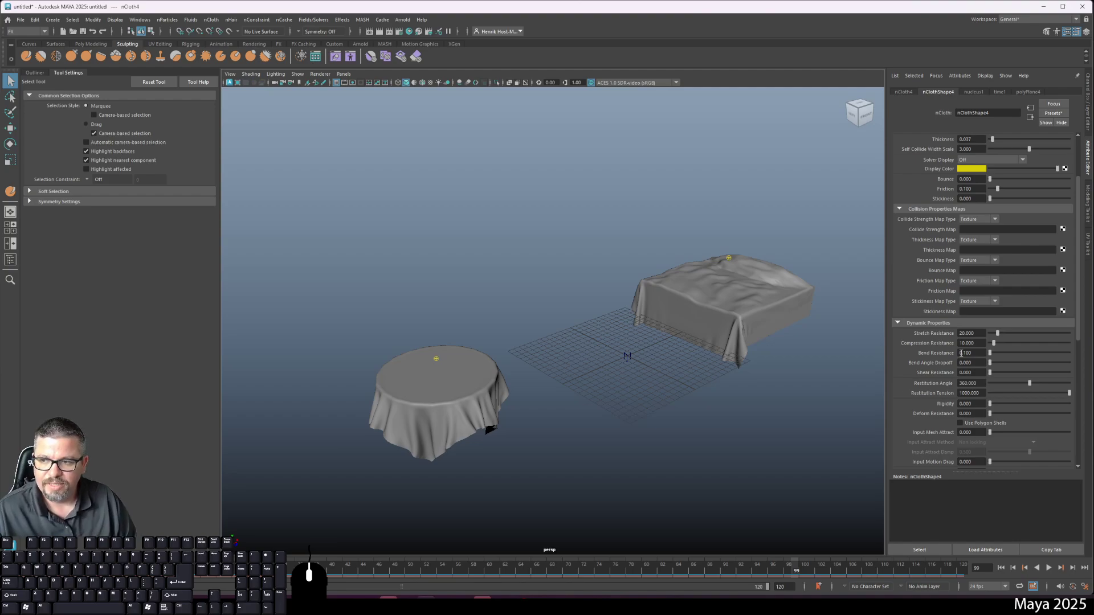
scroll(1005, 368, "down", 1)
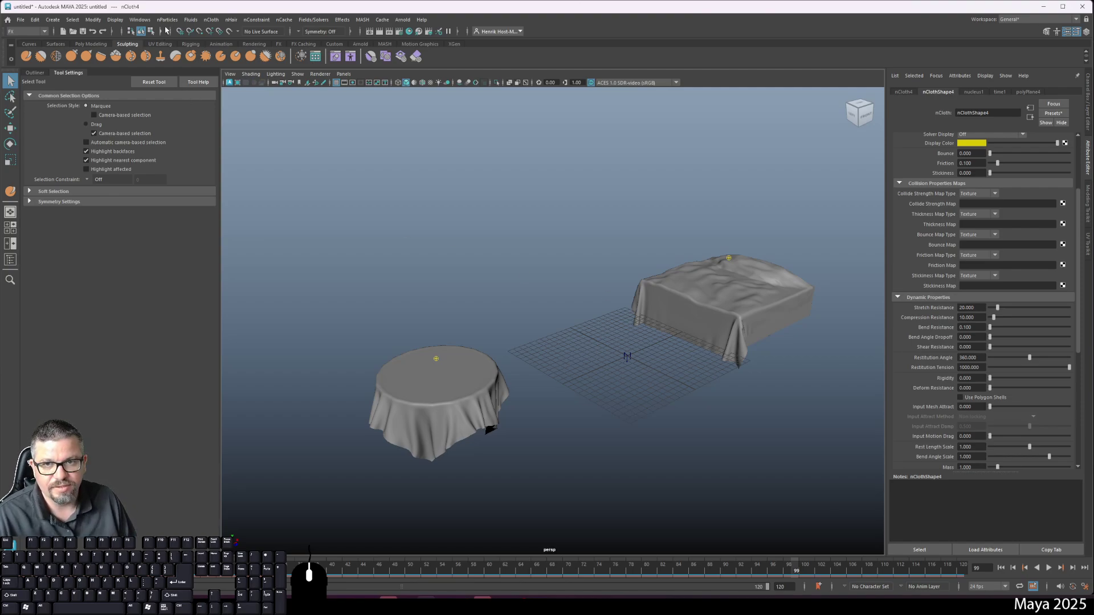
left_click(212, 20)
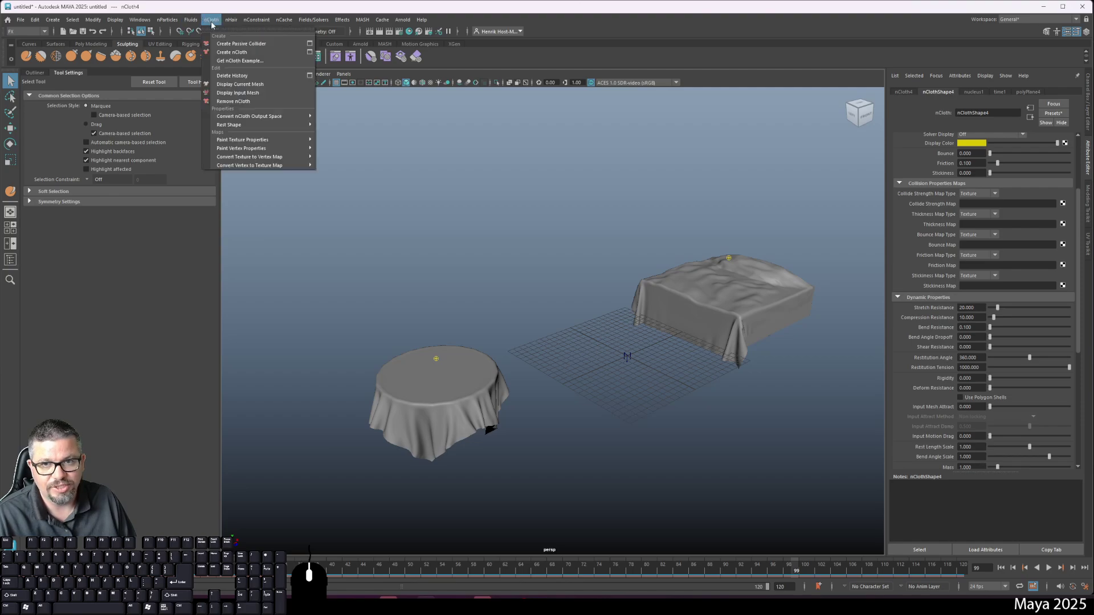
left_click(212, 19)
scroll(917, 365, "down", 2)
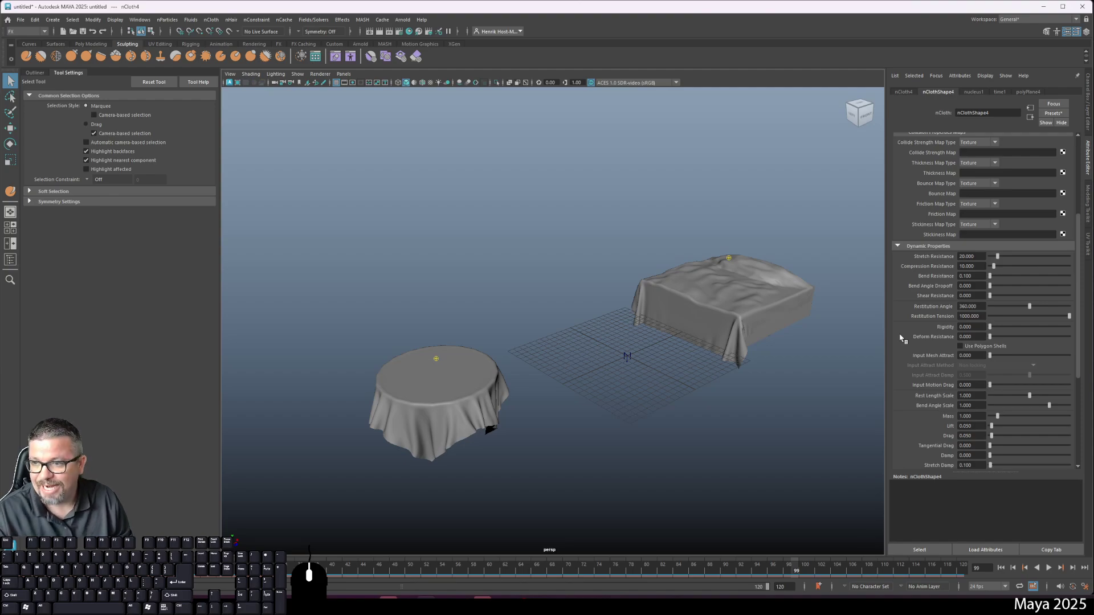
scroll(915, 282, "down", 2)
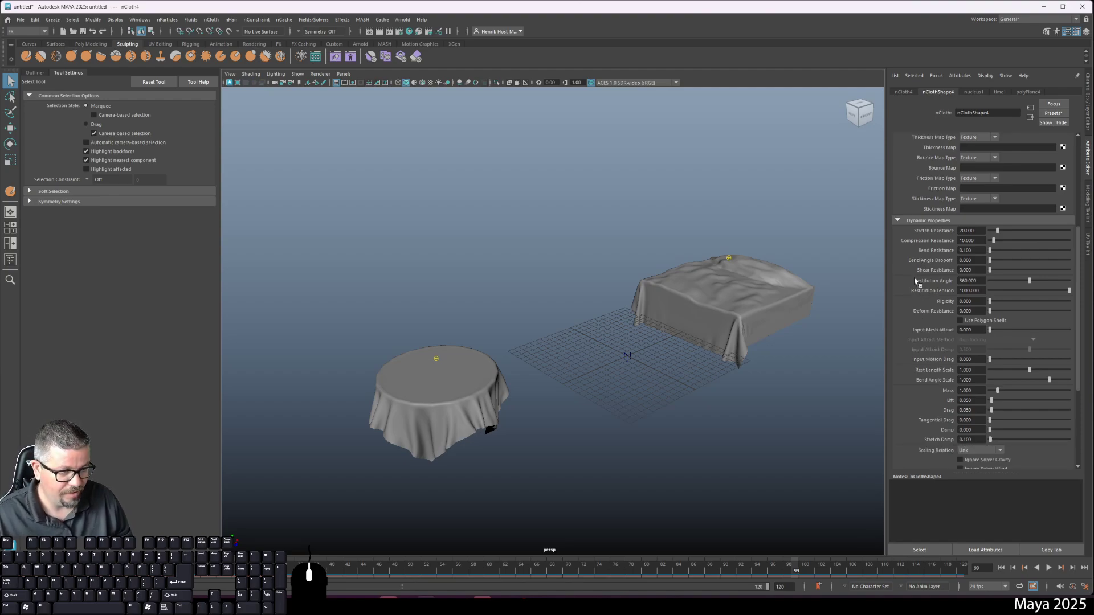
scroll(915, 281, "down", 1)
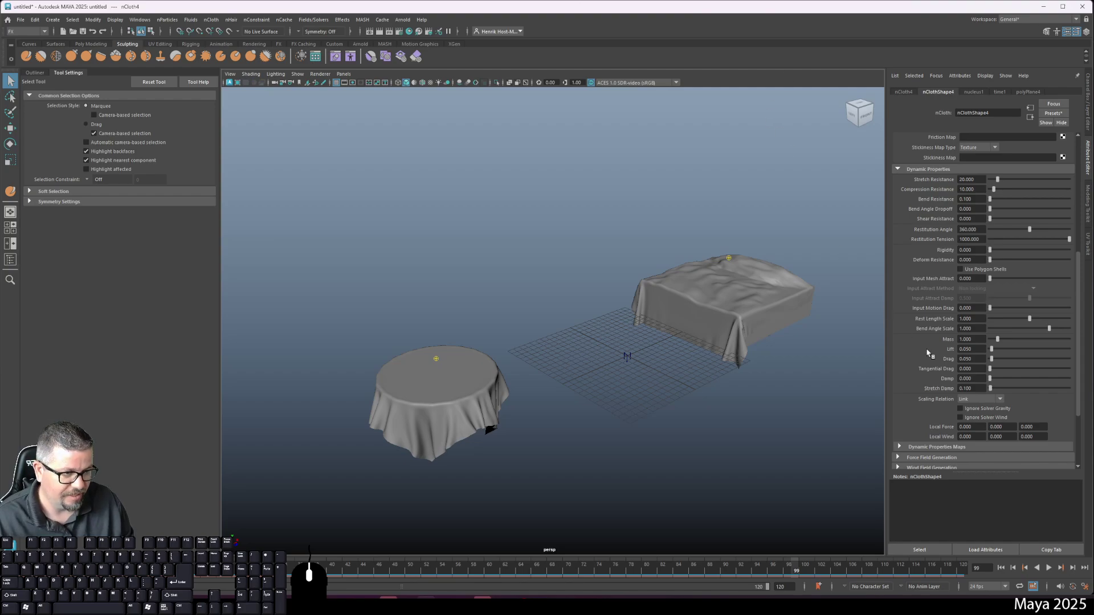
scroll(929, 353, "down", 2)
scroll(920, 359, "down", 1)
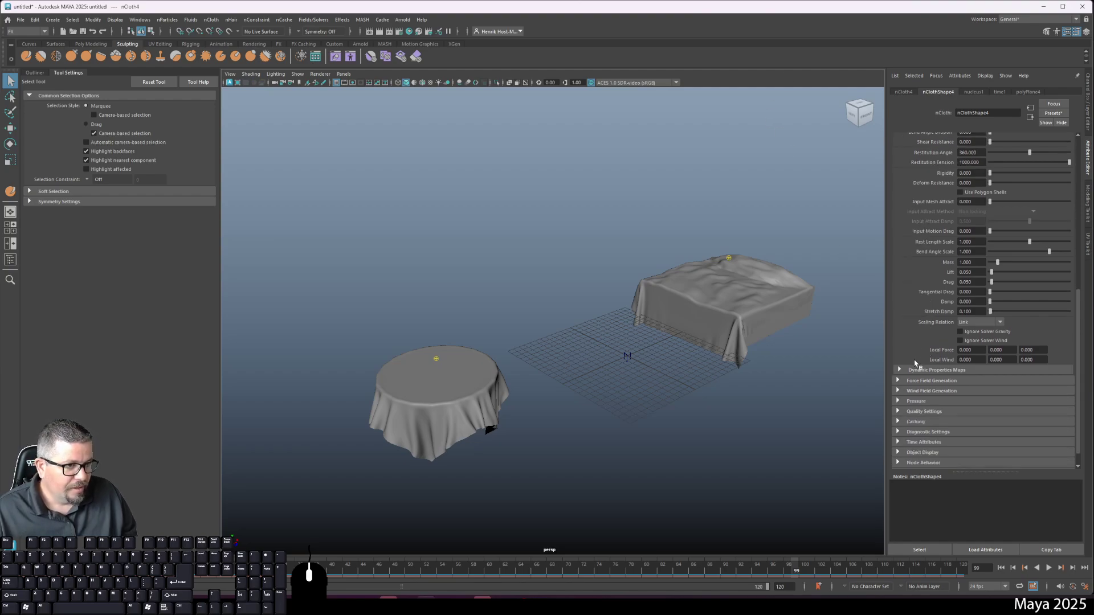
Look over the tablecloth's Pressure settings, return to its Collisions settings and collapse the Collision Properties Maps
left_click(941, 402)
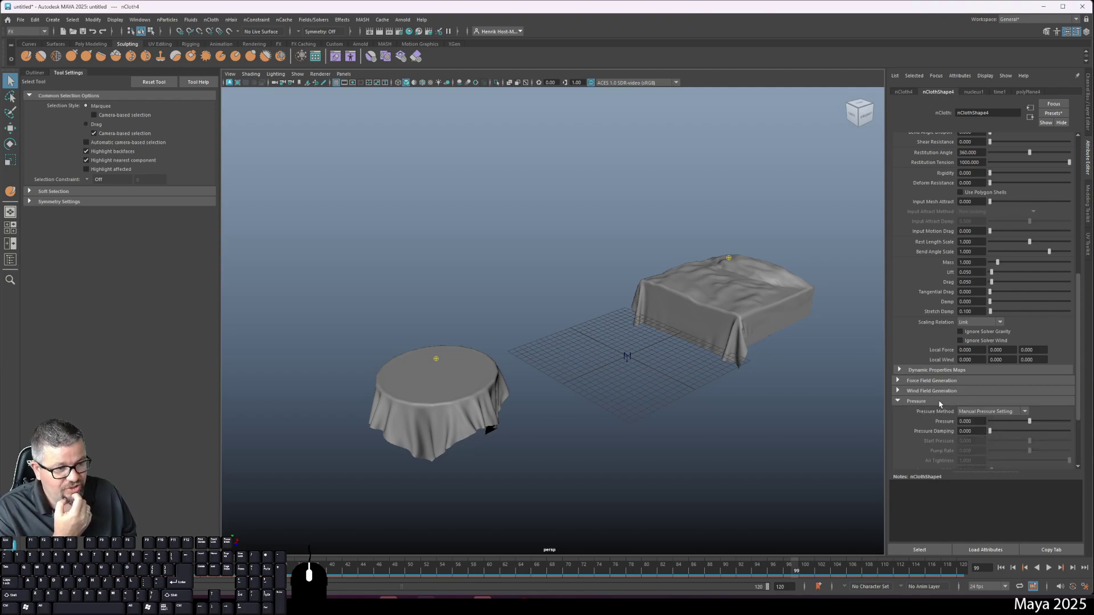
scroll(940, 403, "down", 2)
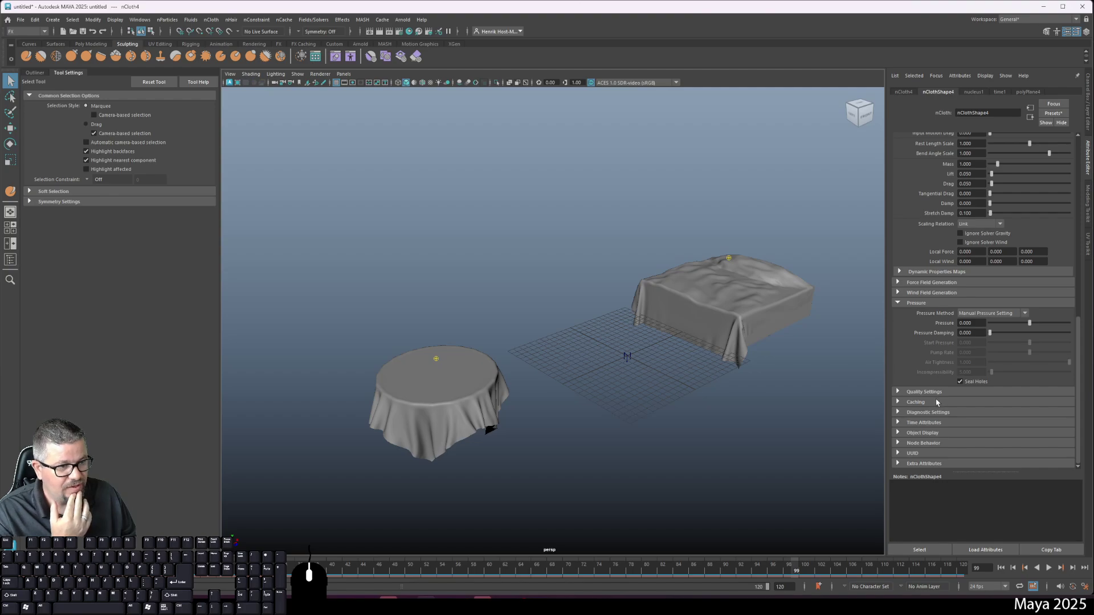
scroll(933, 387, "up", 3)
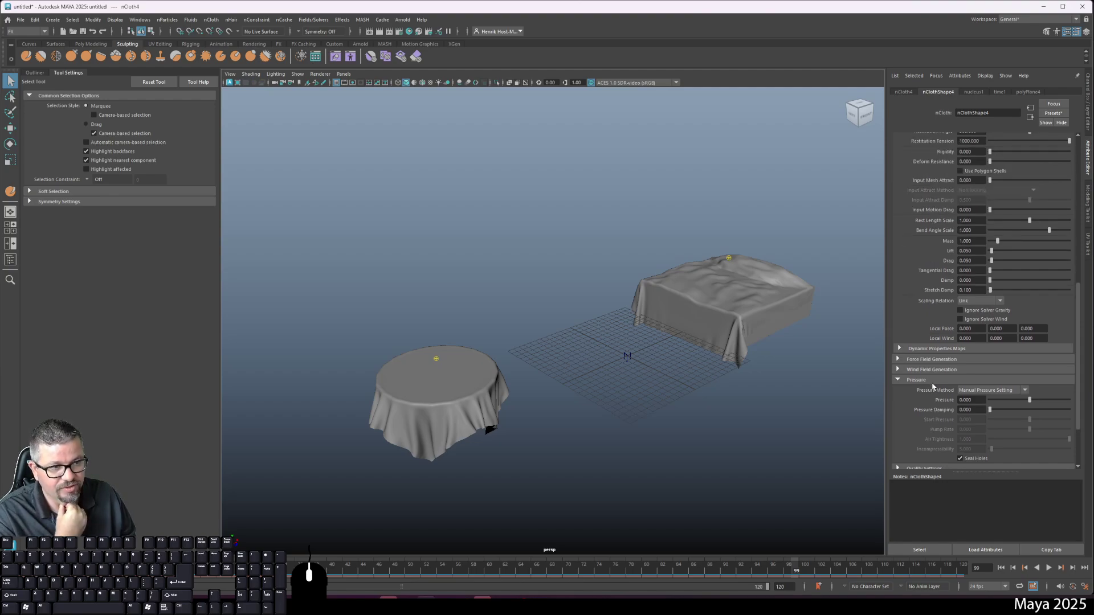
scroll(932, 387, "up", 3)
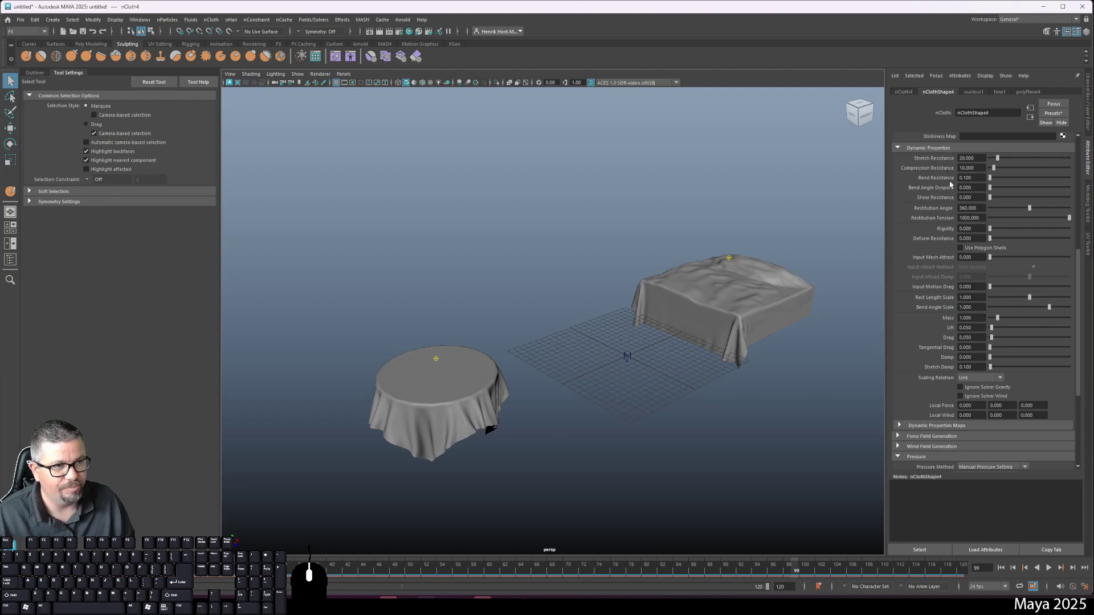
scroll(948, 216, "up", 5)
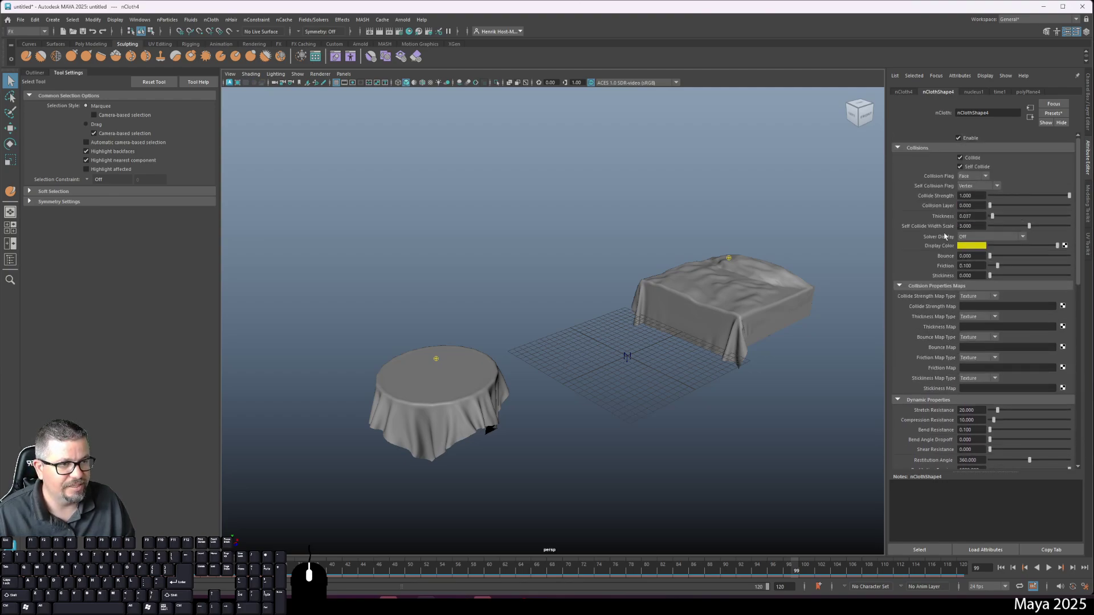
left_click(925, 288)
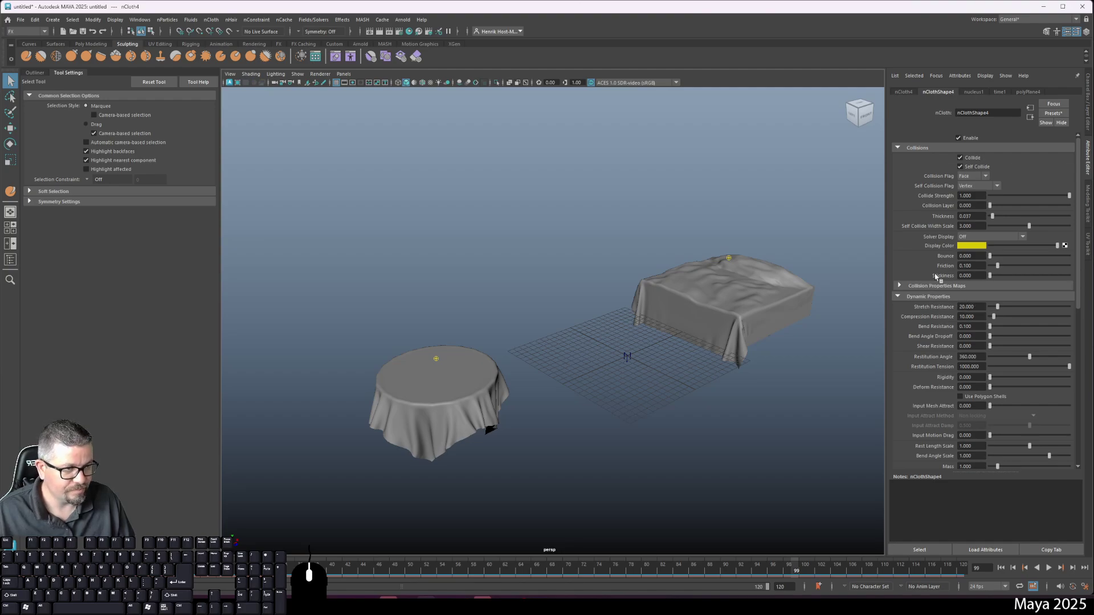
Review the nucleus1 solver's attributes, bring up the nRigidShape4 collider's settings and view the draped table and bed together
left_click(973, 92)
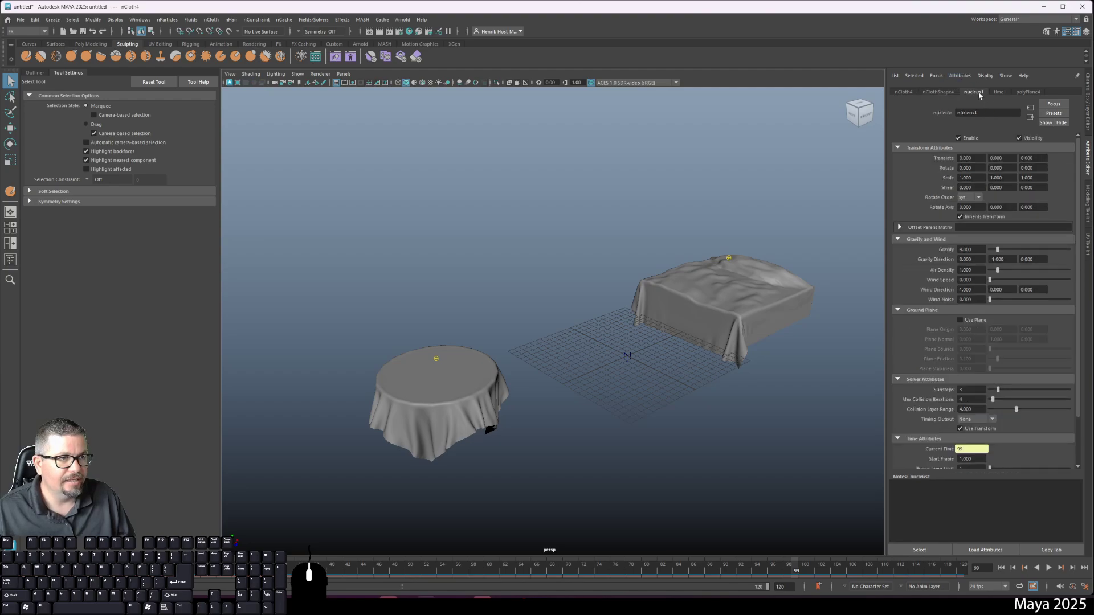
left_click(1000, 91)
left_click(976, 93)
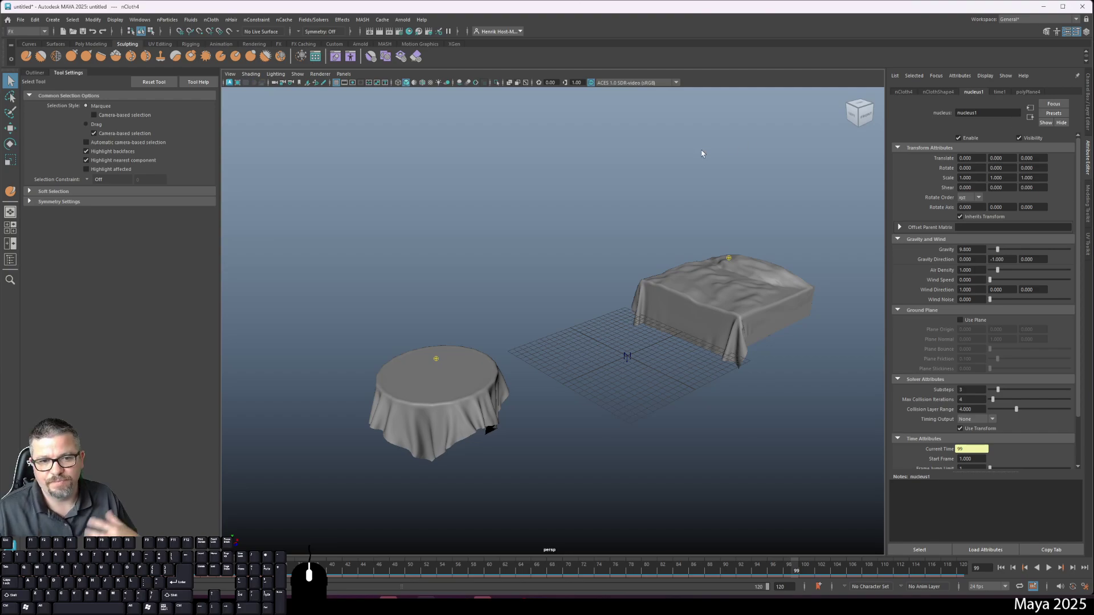
left_click_drag(552, 231, 433, 372, "alt")
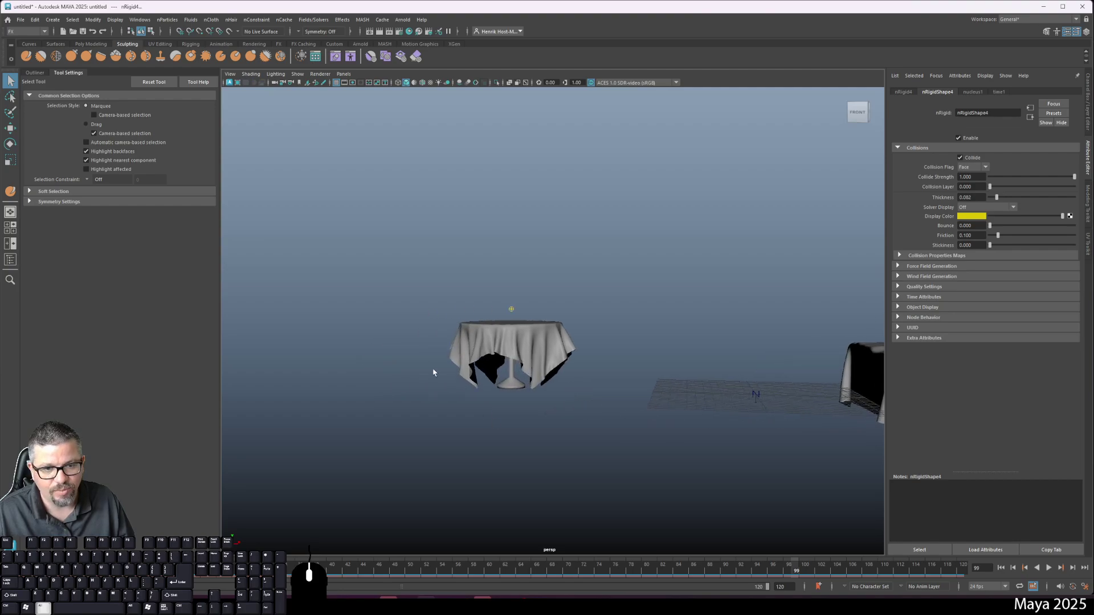
left_click_drag(734, 386, 559, 372, "alt")
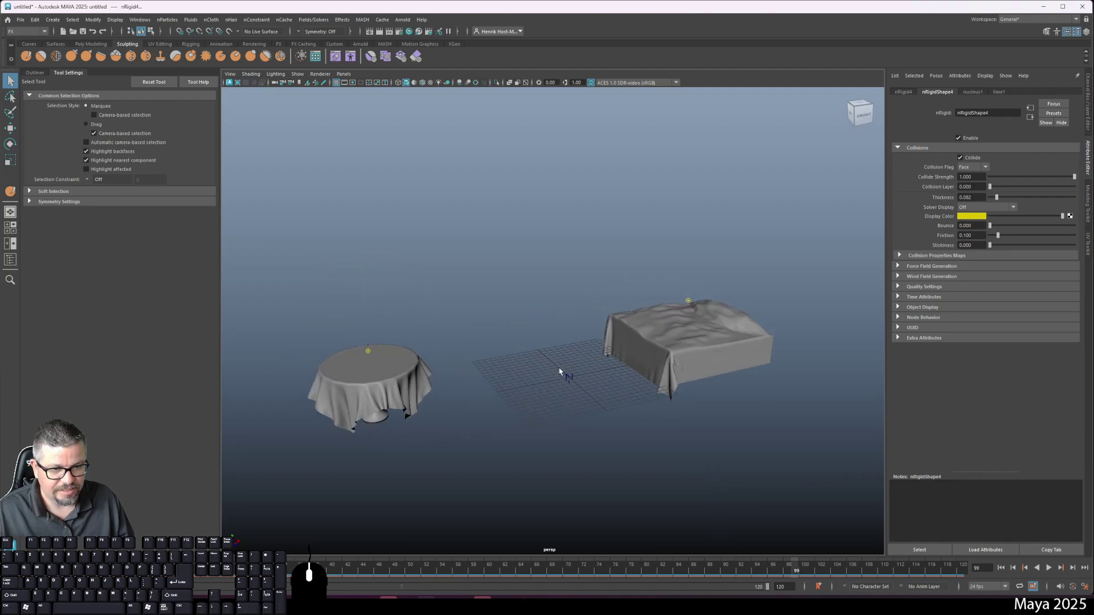